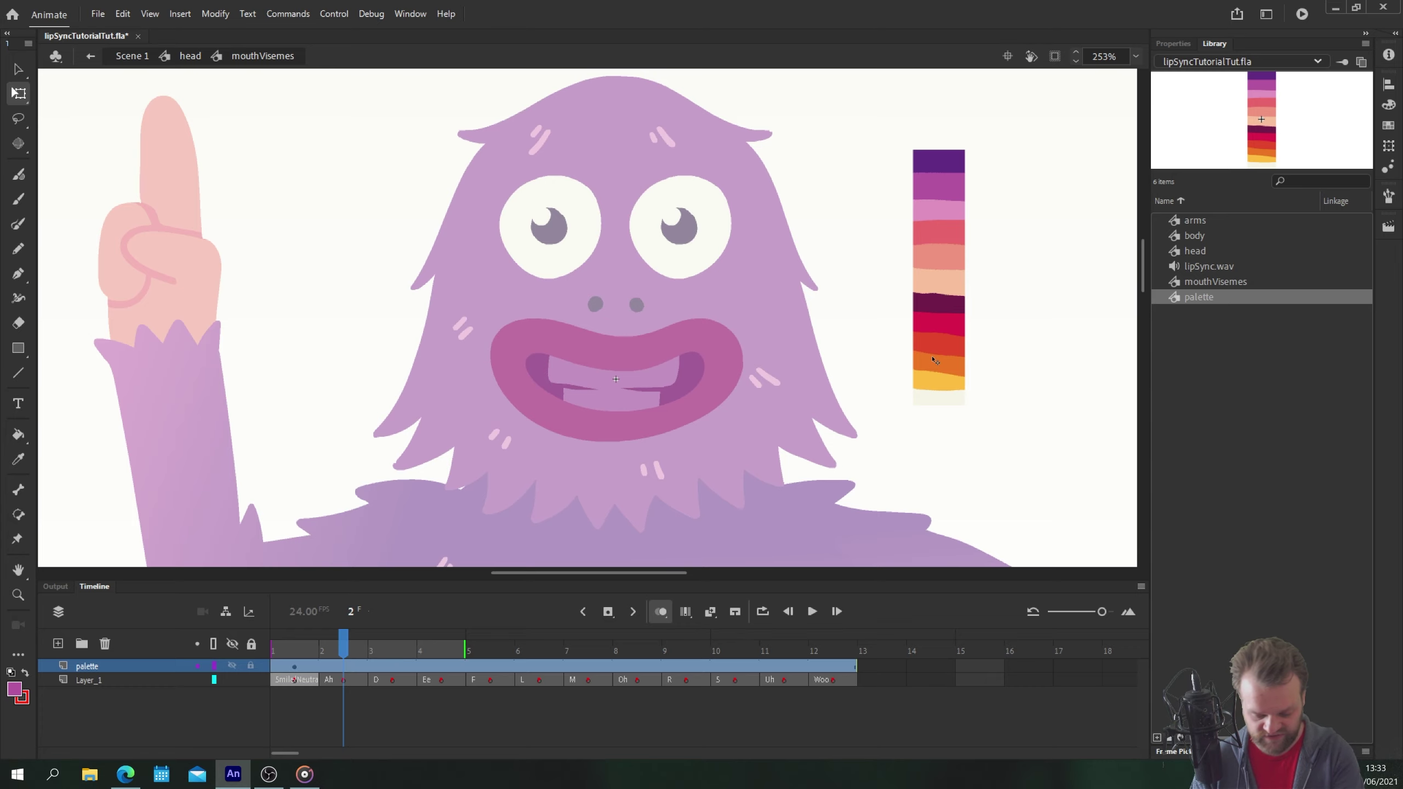
# - Break the colour palette symbol apart into raw shapes
pyautogui.click(934, 359)
pyautogui.hotkey('ctrl', 'b')
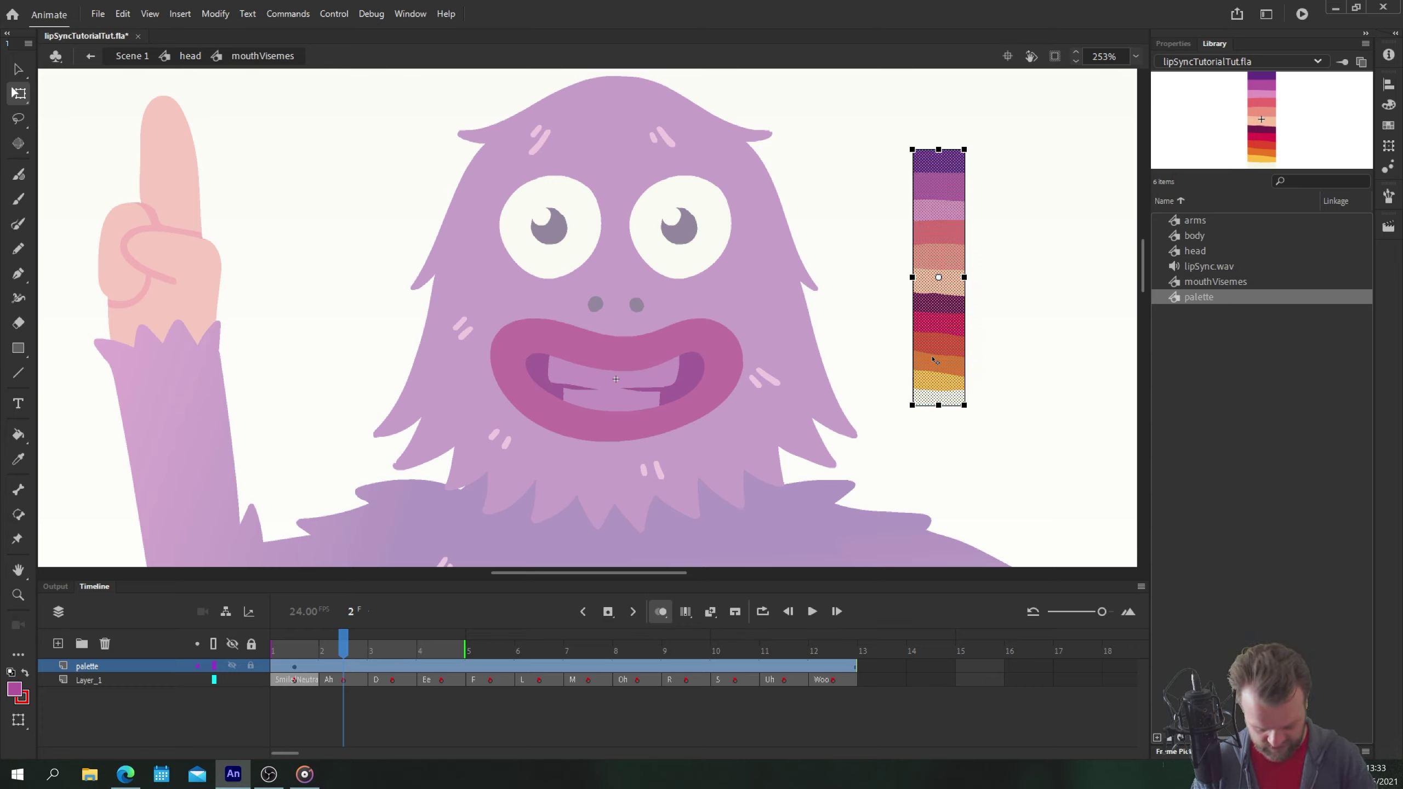
pyautogui.press('v')
pyautogui.click(339, 304)
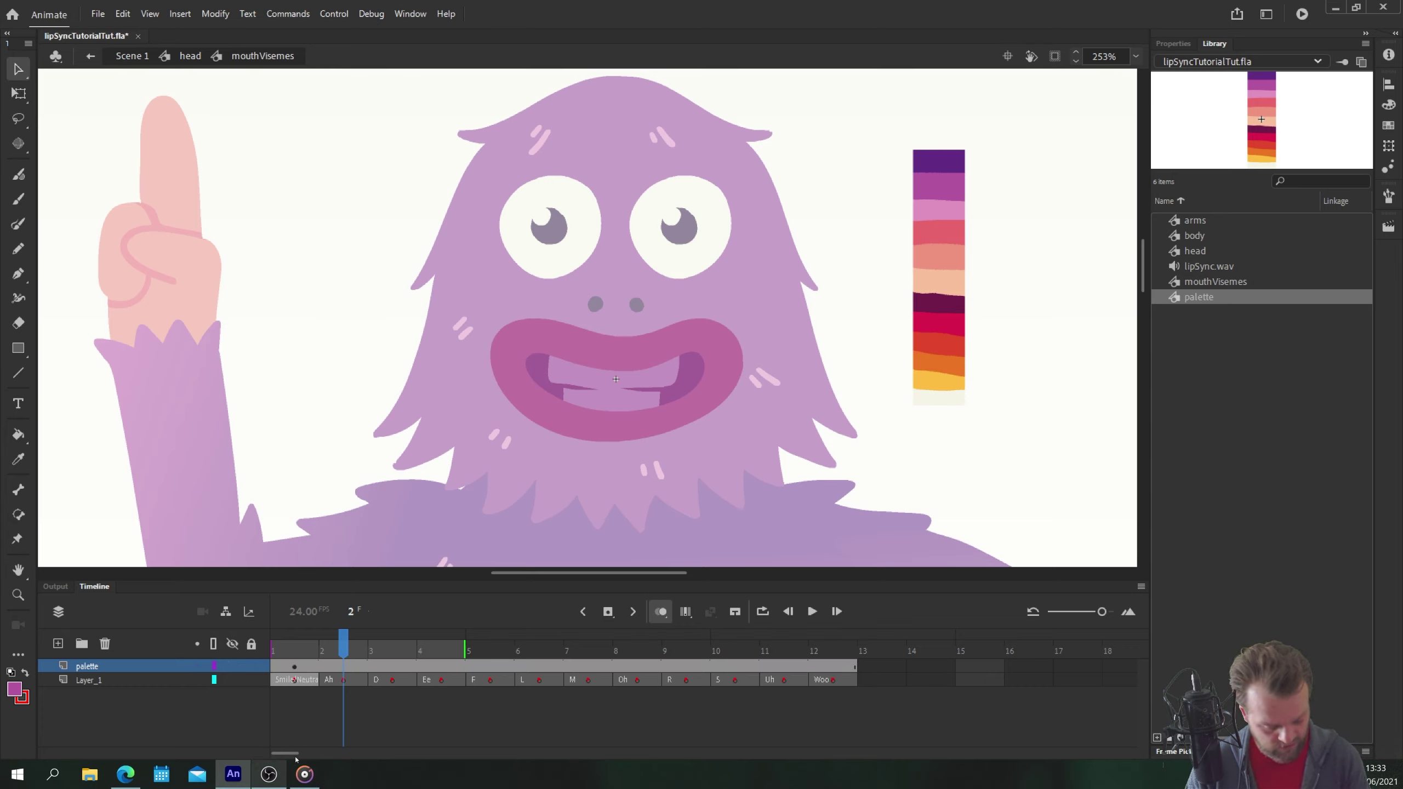
# - Select the Ah frame on Layer_1 and sample the dark purple palette swatch as the fill colour
pyautogui.click(343, 679)
pyautogui.press('y')
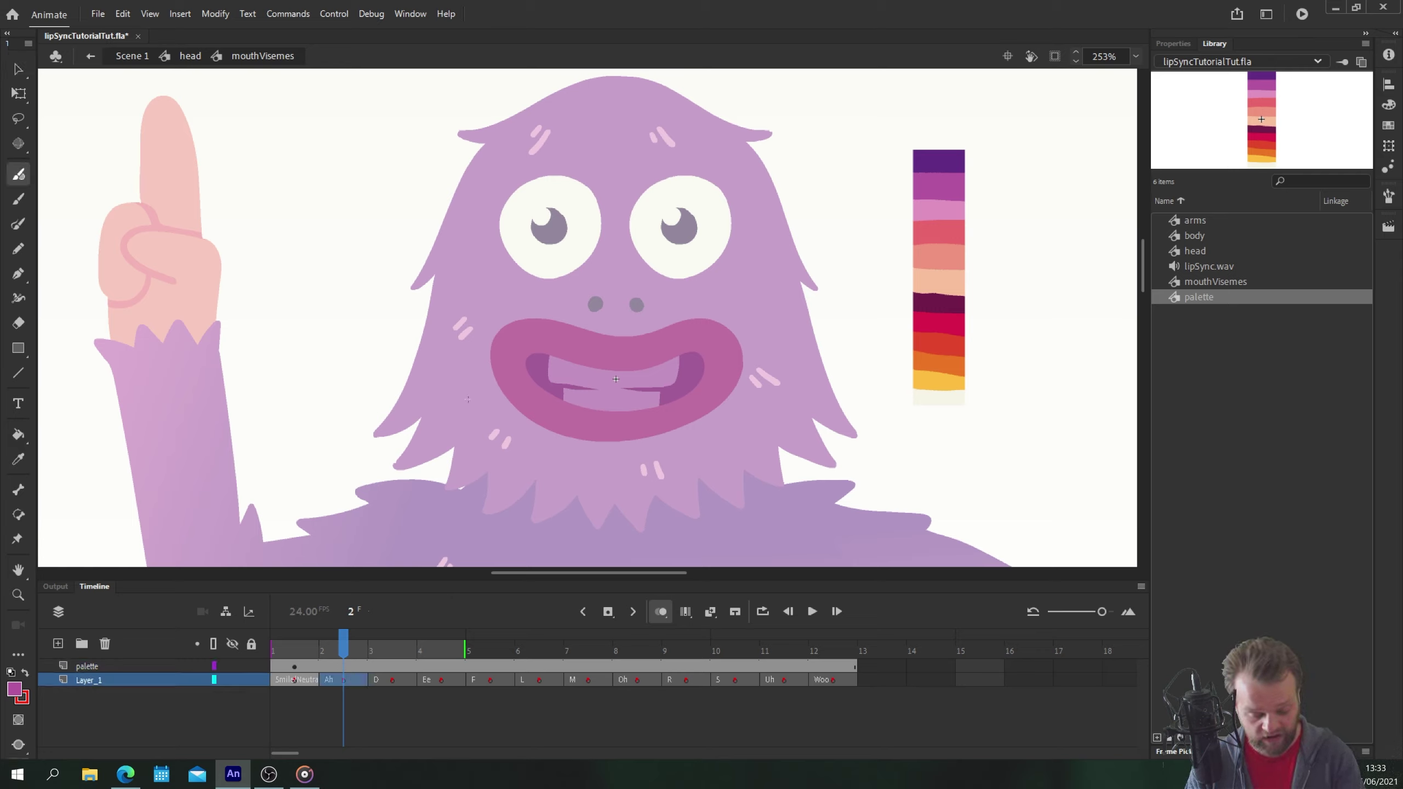
pyautogui.press('i')
pyautogui.click(938, 160)
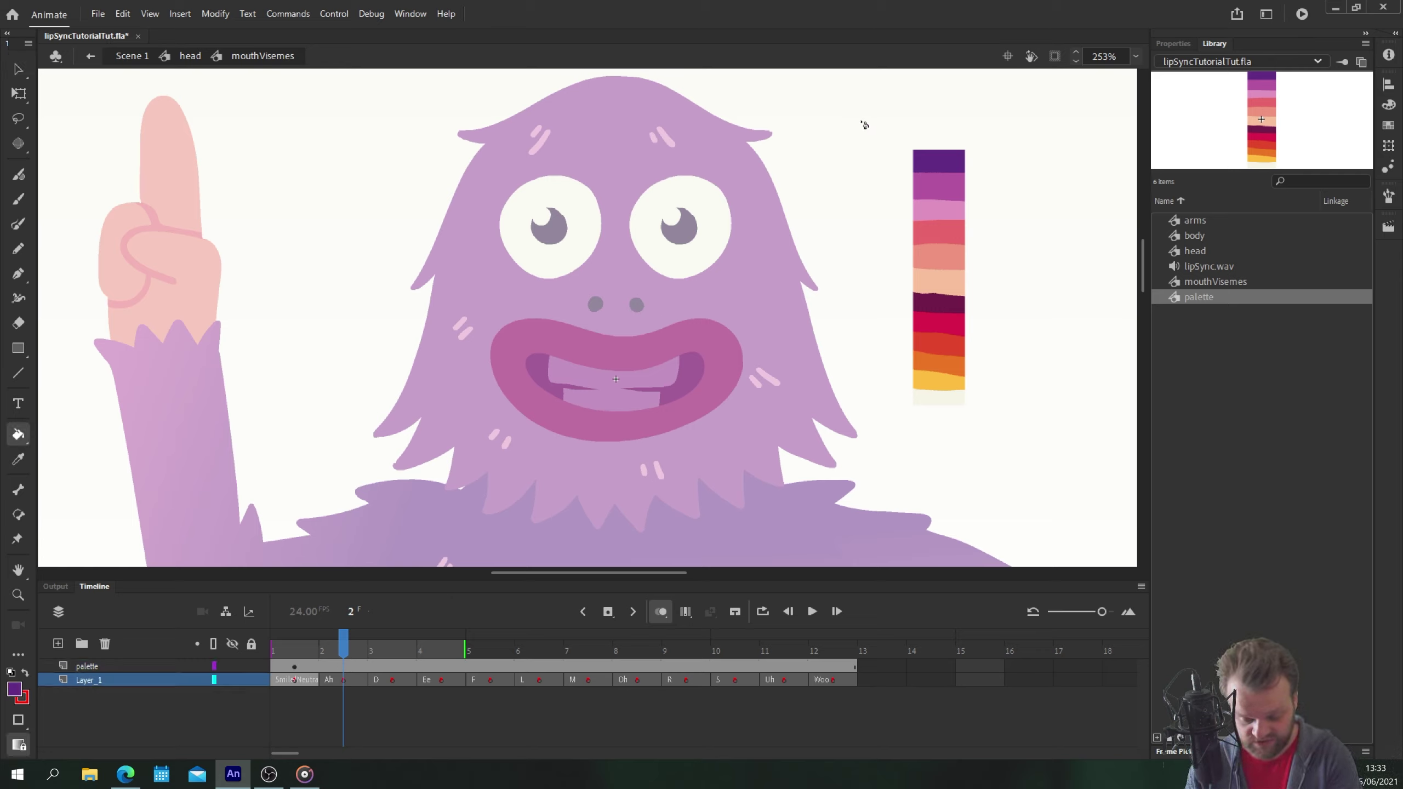
# - Add a new layer beneath Layer_1 and name it sketch
pyautogui.press('v')
pyautogui.click(58, 643)
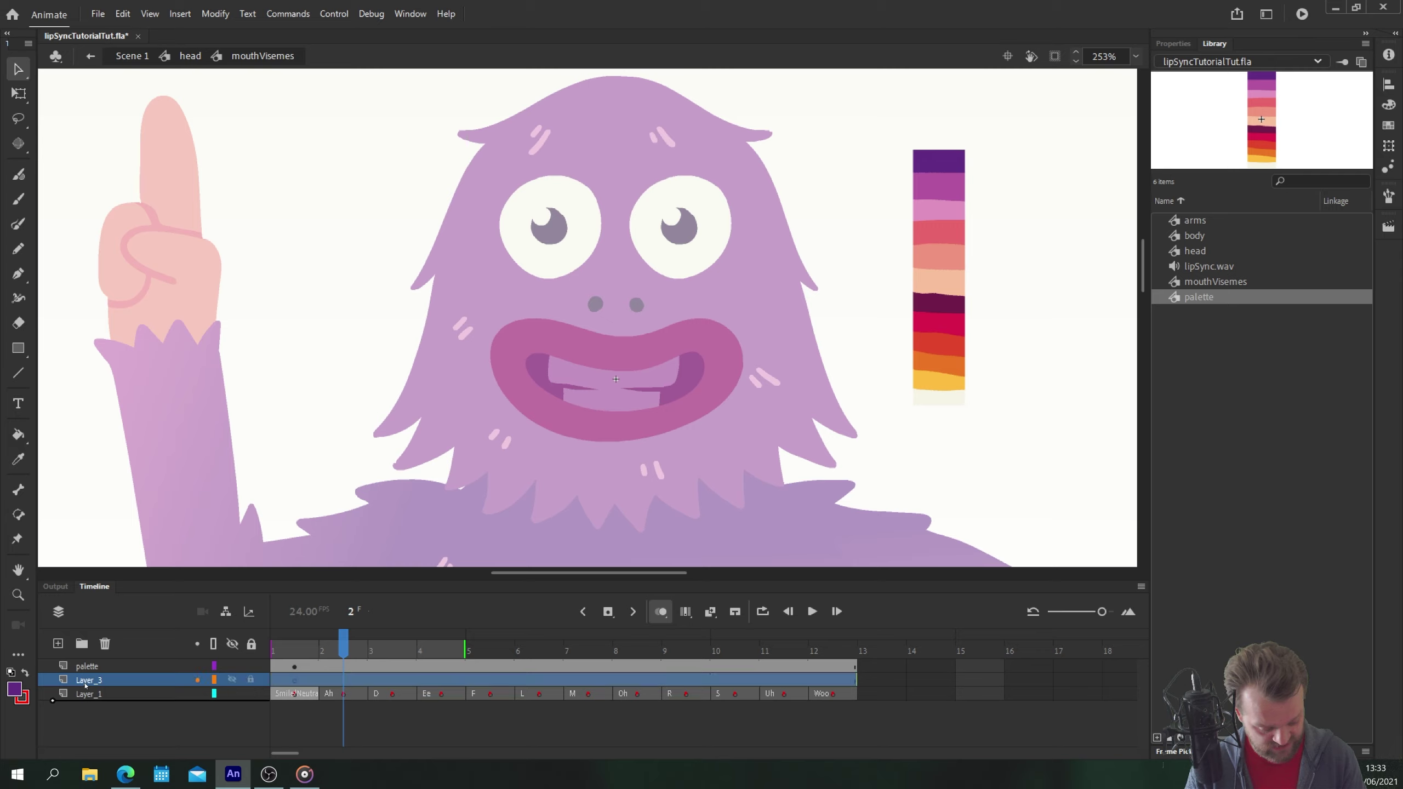
pyautogui.moveTo(88, 679); pyautogui.dragTo(89, 693)
pyautogui.doubleClick(99, 694)
pyautogui.write('sketch')
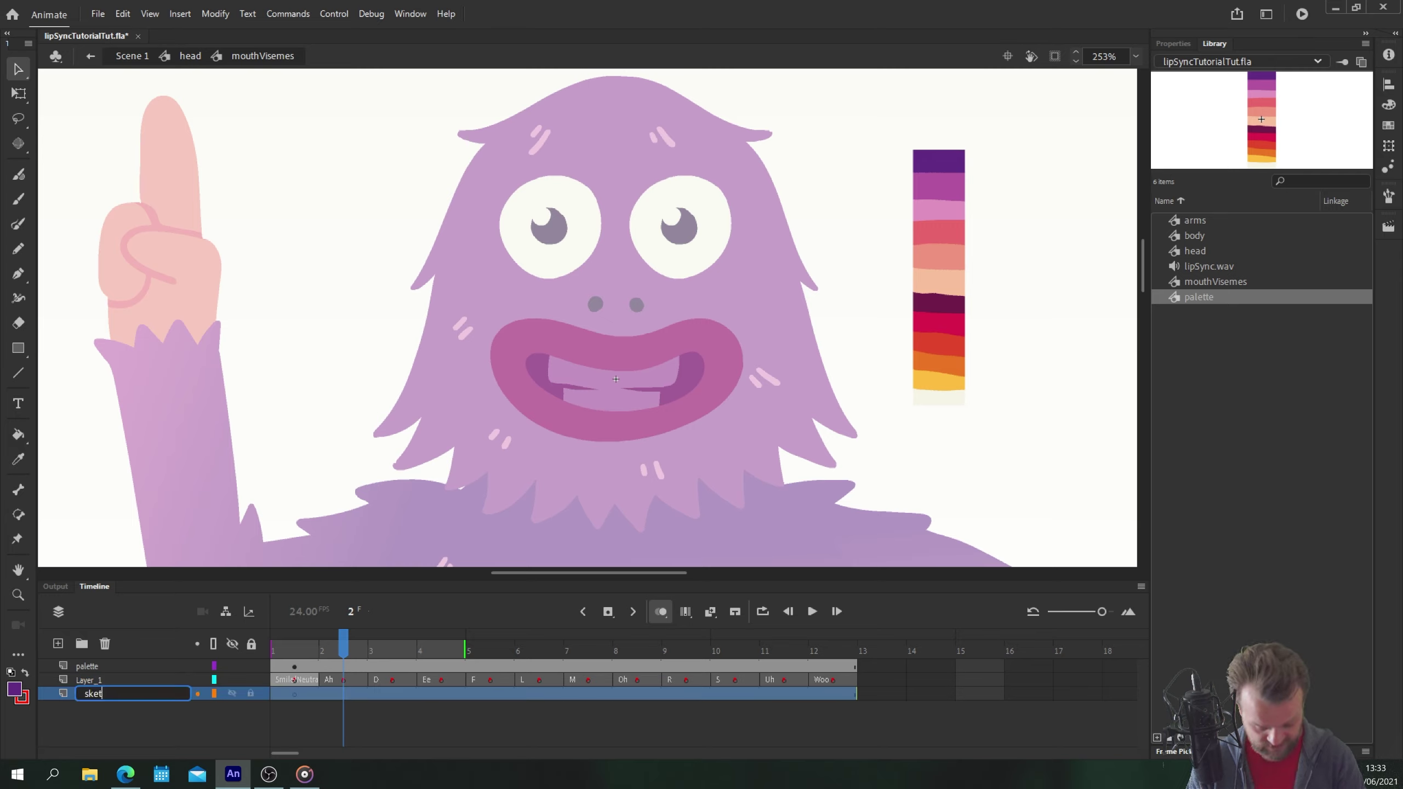
pyautogui.press('Return')
# - Rename Layer_1 to main
pyautogui.doubleClick(91, 680)
pyautogui.write('main')
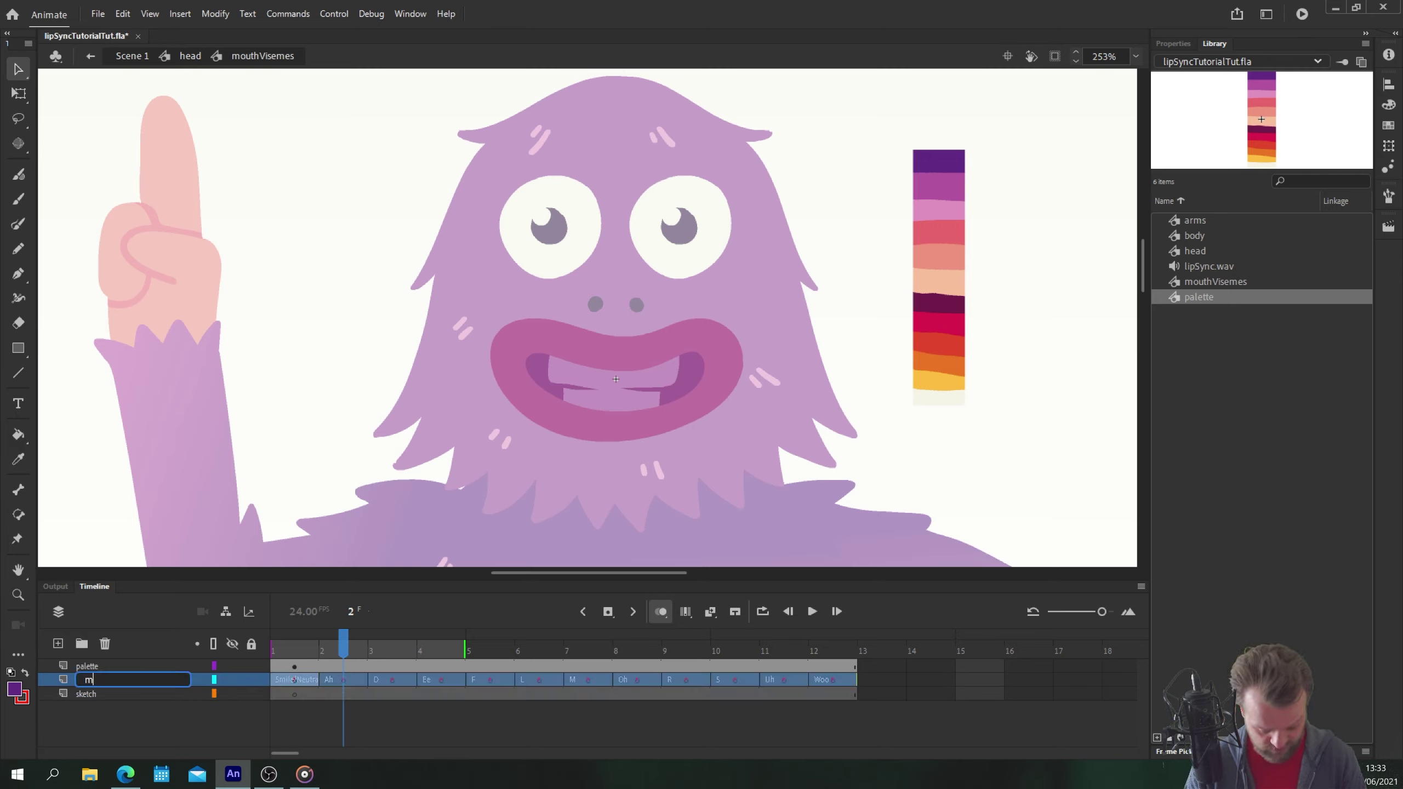
pyautogui.press('Return')
# - Insert blank keyframes on the sketch layer from frame 2 through frame 12
pyautogui.moveTo(356, 701); pyautogui.dragTo(826, 706)
pyautogui.press('F7')
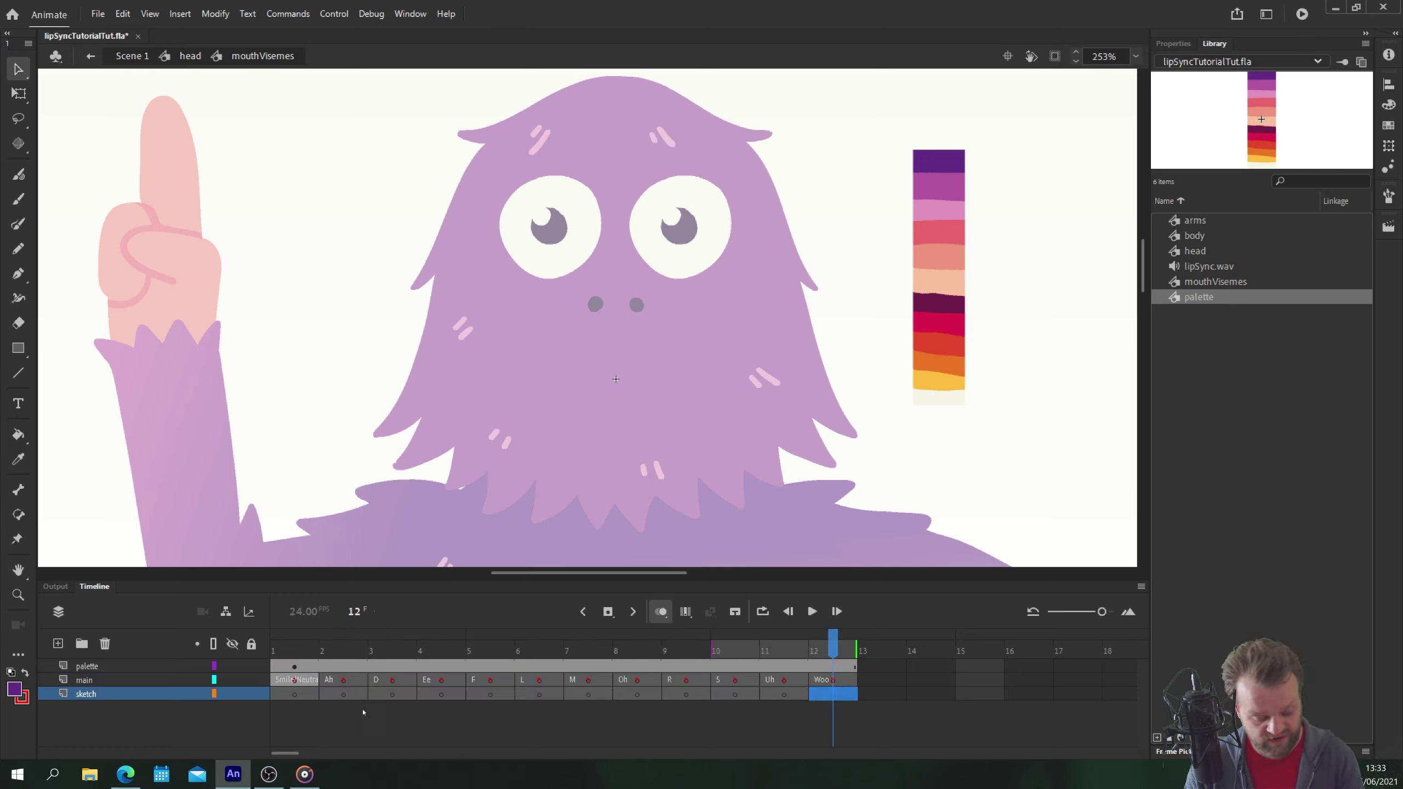
# - Brush the outer and inner lip outlines of the Ah mouth on frame 2 of the sketch layer, over the onion-skinned smile
pyautogui.click(348, 695)
pyautogui.press('b')
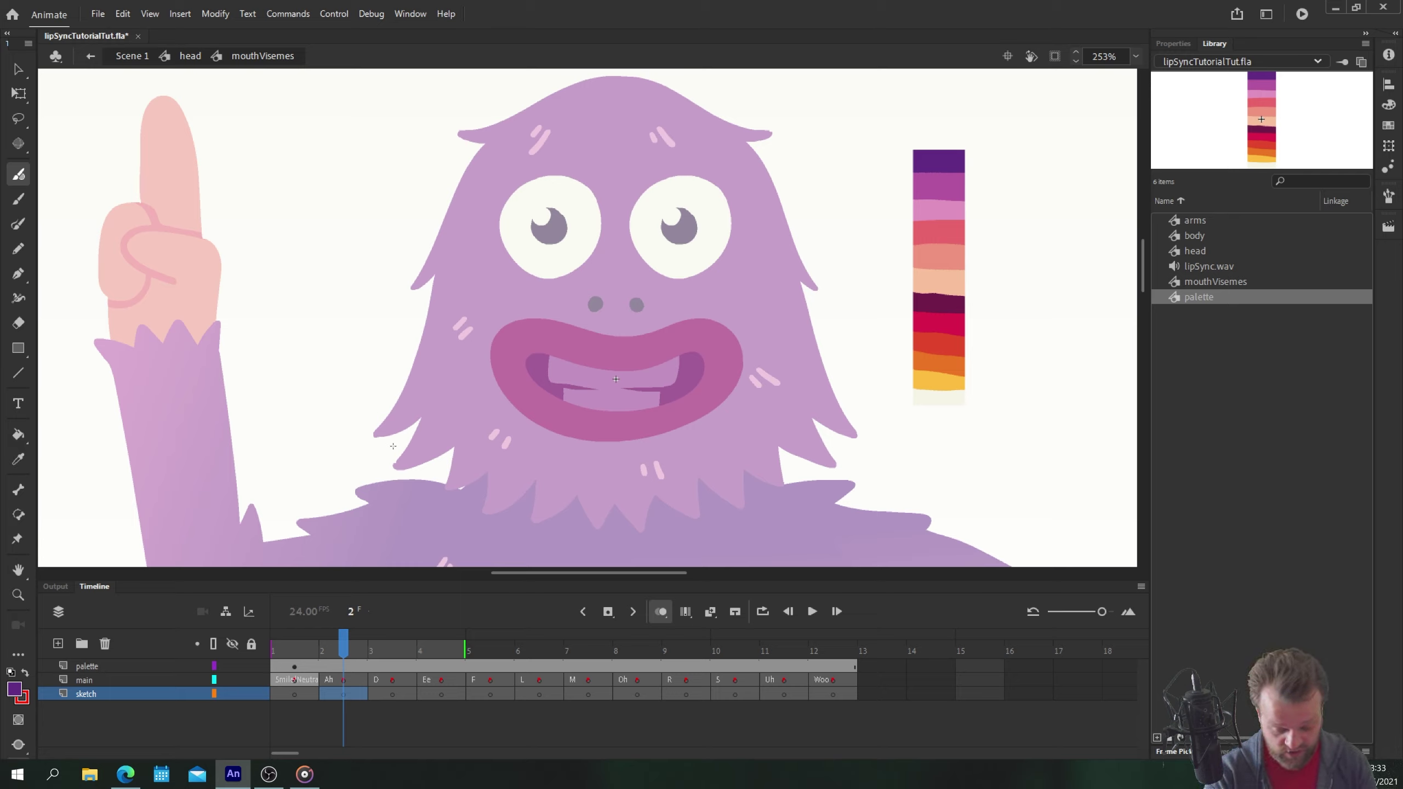
pyautogui.press('Escape')
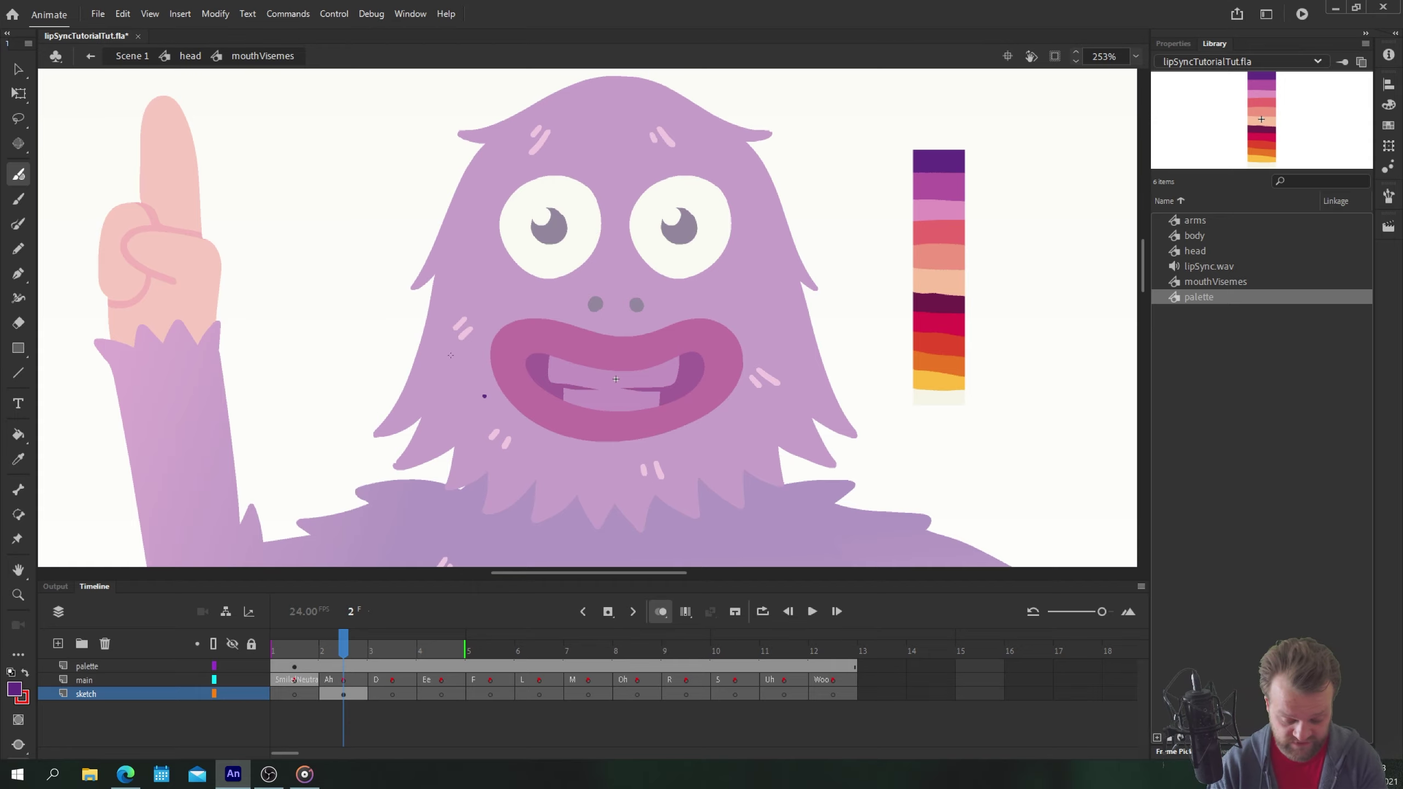
pyautogui.press('h')
pyautogui.moveTo(415, 385); pyautogui.dragTo(405, 414)
pyautogui.press('b')
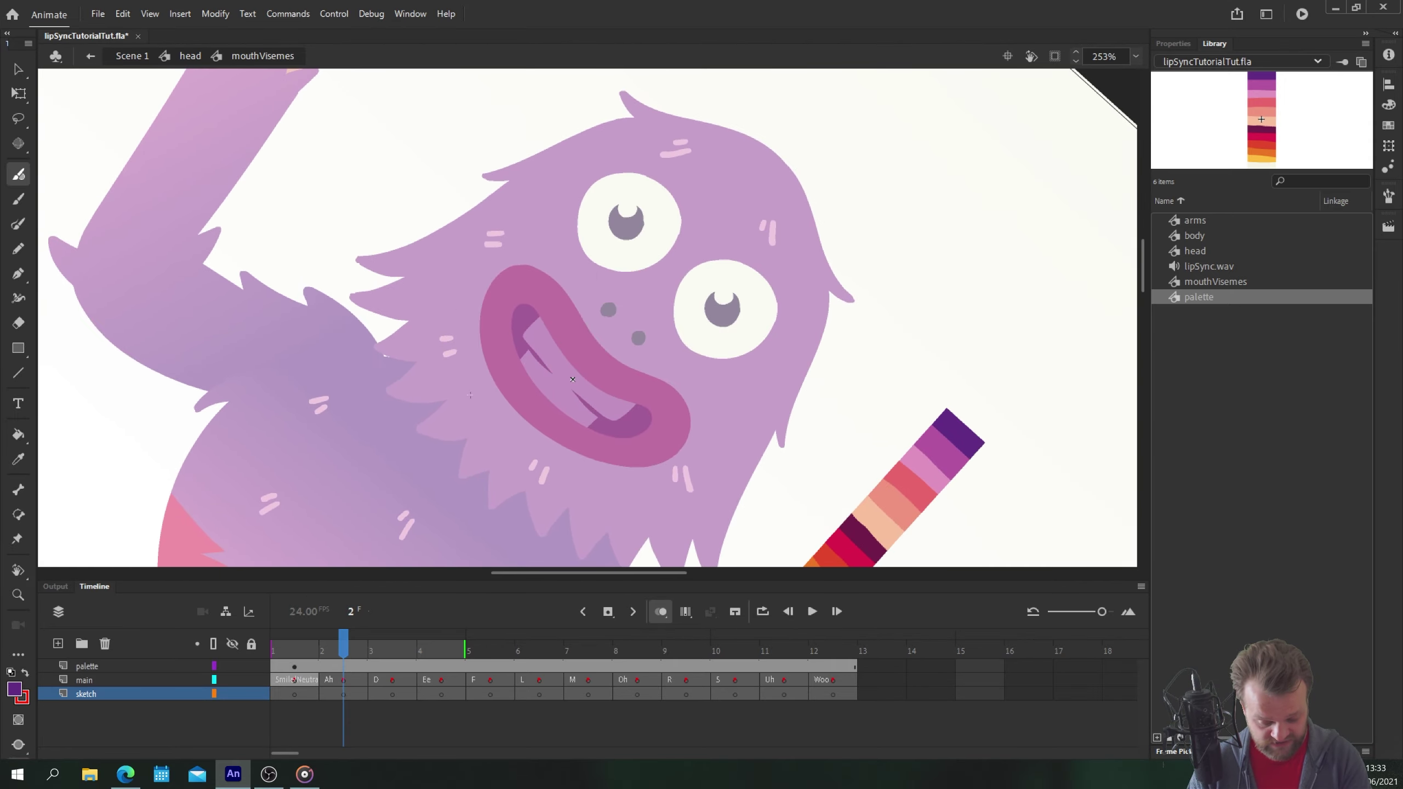
pyautogui.moveTo(621, 346)
pyautogui.mouseDown()
pyautogui.moveTo(613, 305)
pyautogui.moveTo(589, 280)
pyautogui.mouseUp()
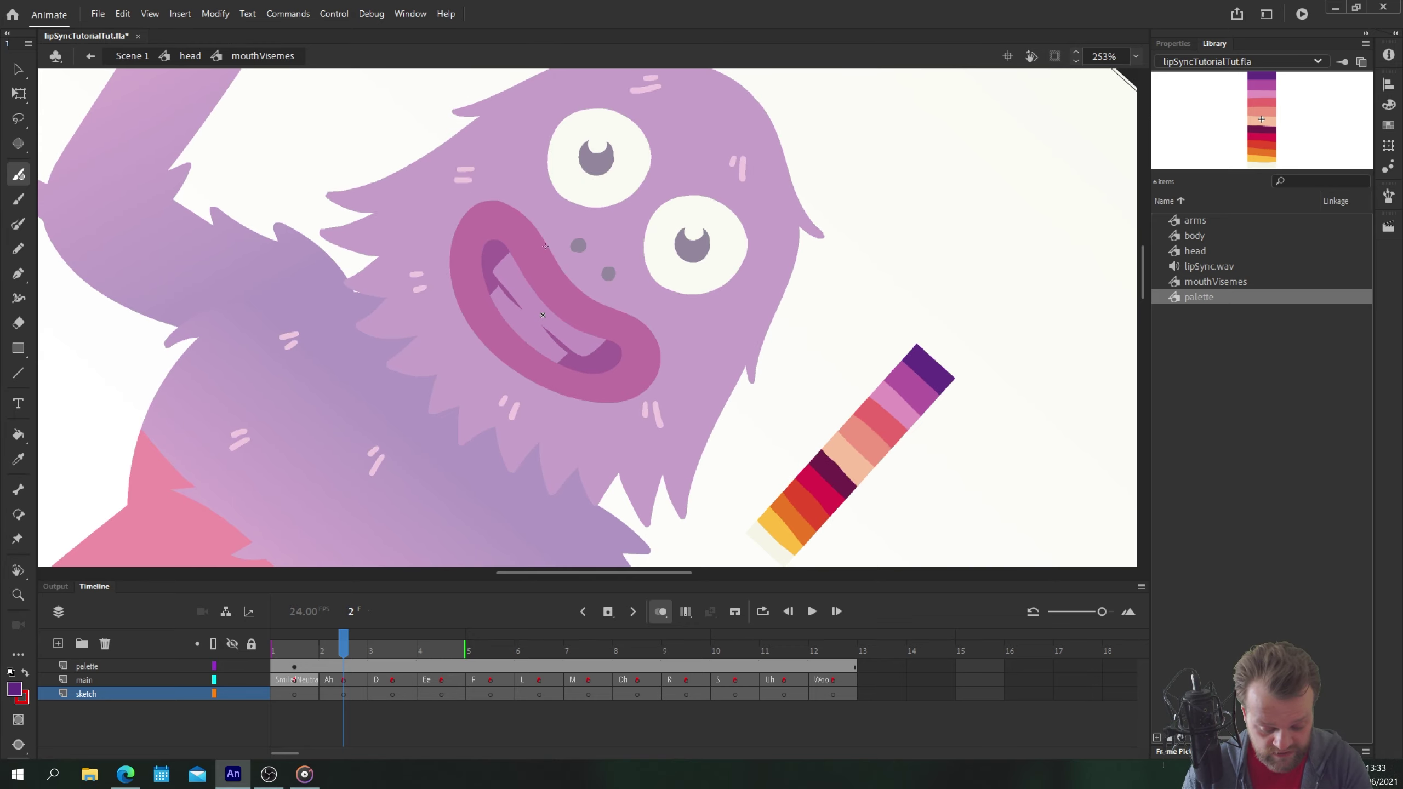
pyautogui.moveTo(547, 250)
pyautogui.mouseDown()
pyautogui.moveTo(570, 285)
pyautogui.moveTo(648, 335)
pyautogui.moveTo(659, 373)
pyautogui.moveTo(608, 397)
pyautogui.mouseUp()
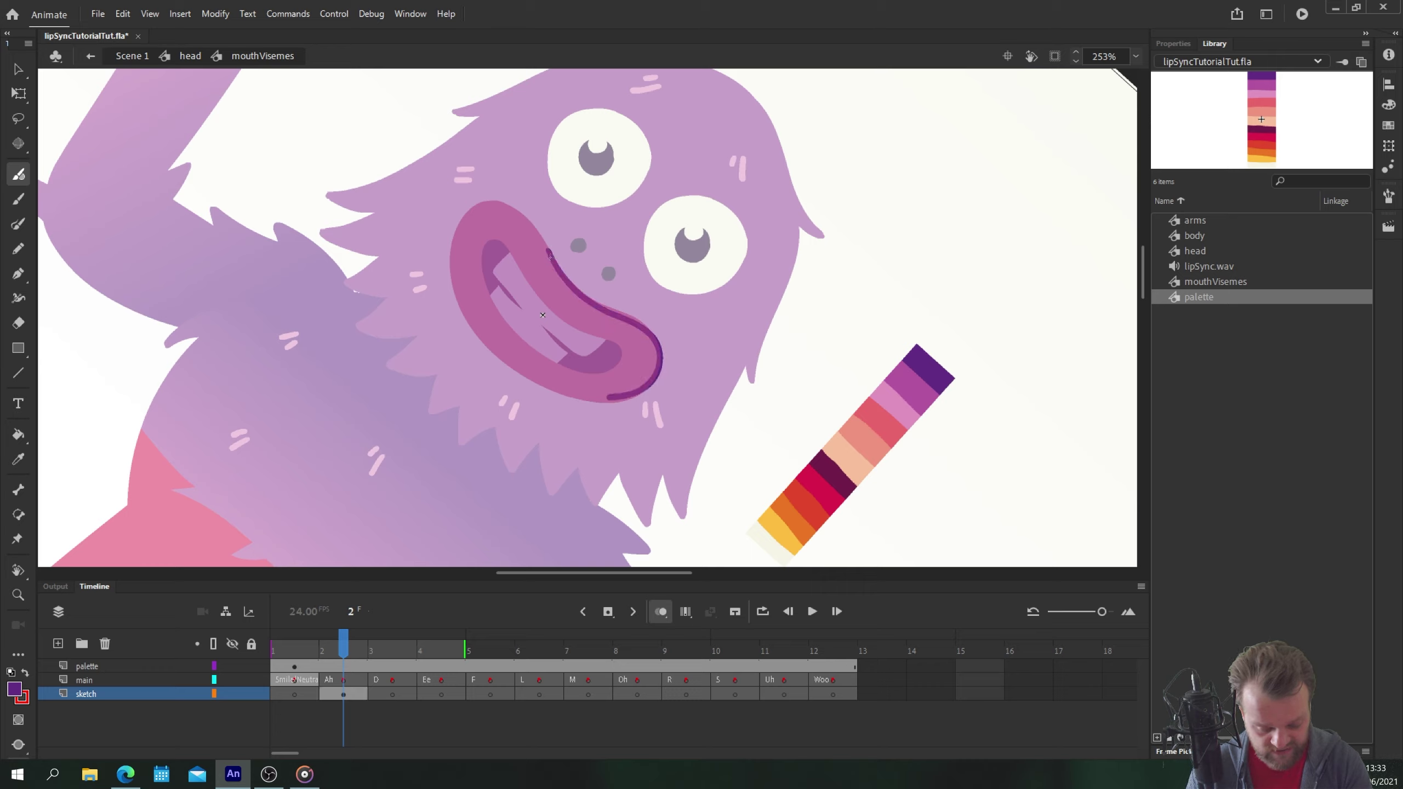
pyautogui.moveTo(549, 256)
pyautogui.mouseDown()
pyautogui.moveTo(515, 208)
pyautogui.moveTo(488, 203)
pyautogui.moveTo(452, 239)
pyautogui.moveTo(457, 302)
pyautogui.moveTo(511, 374)
pyautogui.mouseUp()
pyautogui.hotkey('ctrl', 'z')
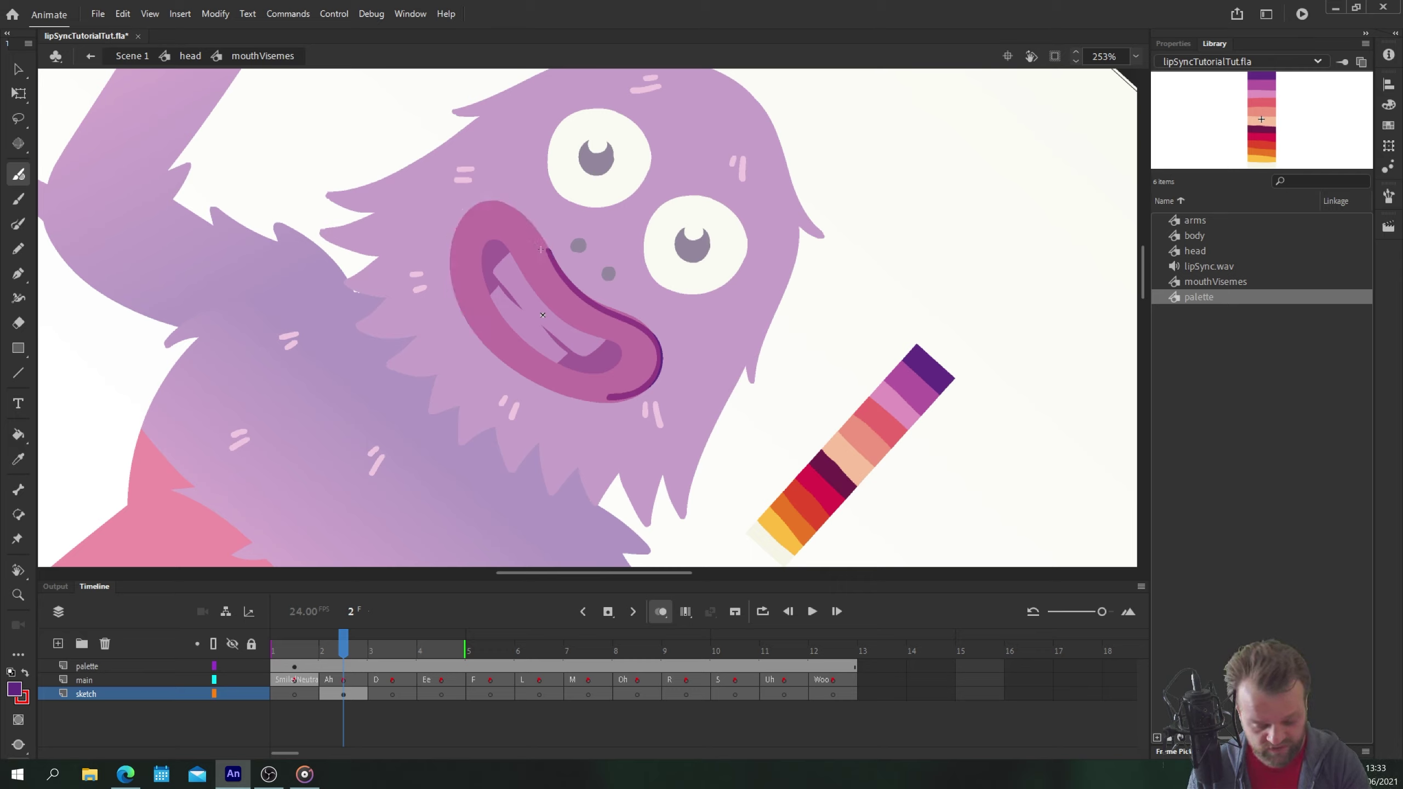
pyautogui.moveTo(550, 254)
pyautogui.mouseDown()
pyautogui.moveTo(511, 209)
pyautogui.moveTo(458, 224)
pyautogui.moveTo(447, 293)
pyautogui.moveTo(485, 360)
pyautogui.moveTo(524, 393)
pyautogui.moveTo(585, 410)
pyautogui.moveTo(662, 364)
pyautogui.mouseUp()
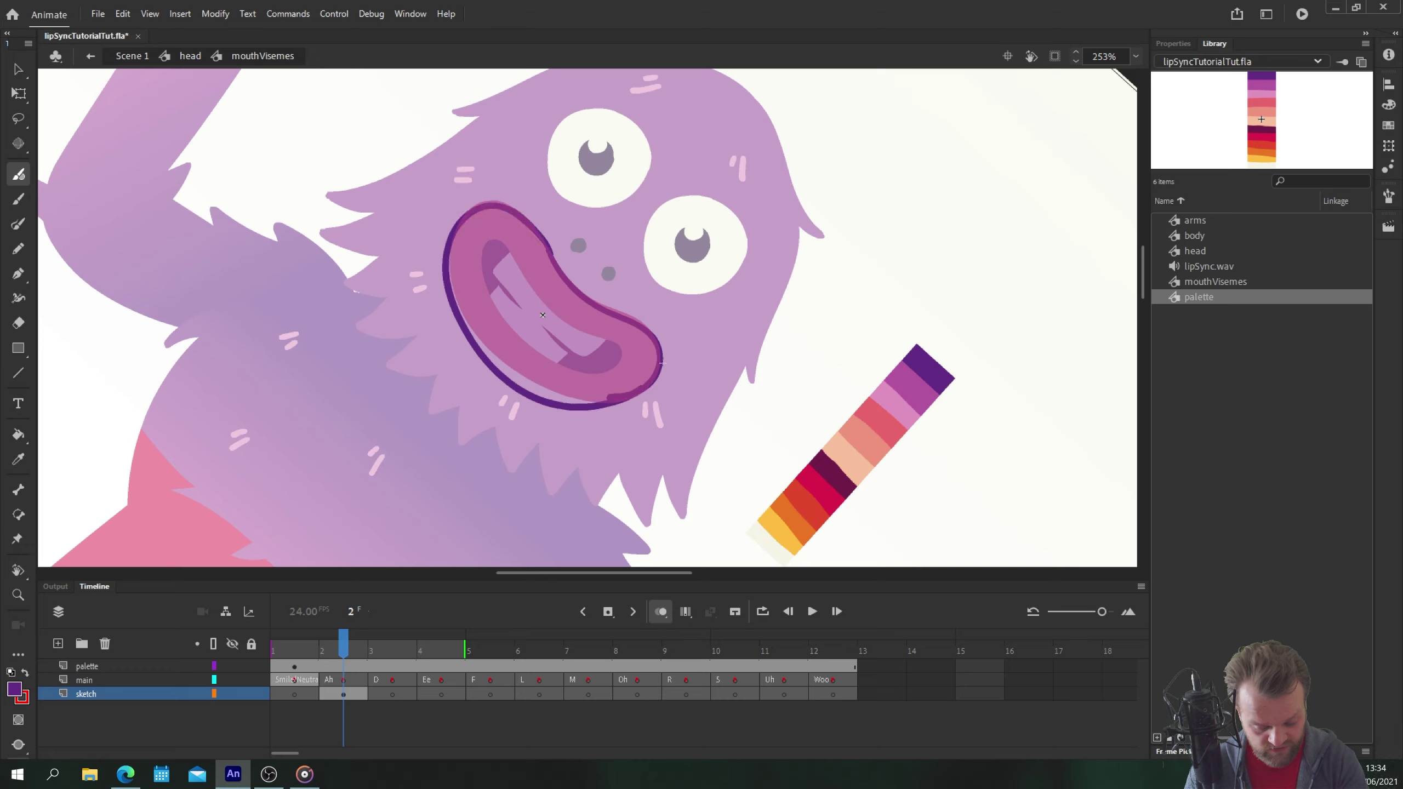
pyautogui.moveTo(505, 256)
pyautogui.mouseDown()
pyautogui.moveTo(625, 351)
pyautogui.moveTo(622, 374)
pyautogui.moveTo(560, 386)
pyautogui.moveTo(503, 344)
pyautogui.moveTo(481, 304)
pyautogui.moveTo(500, 239)
pyautogui.mouseUp()
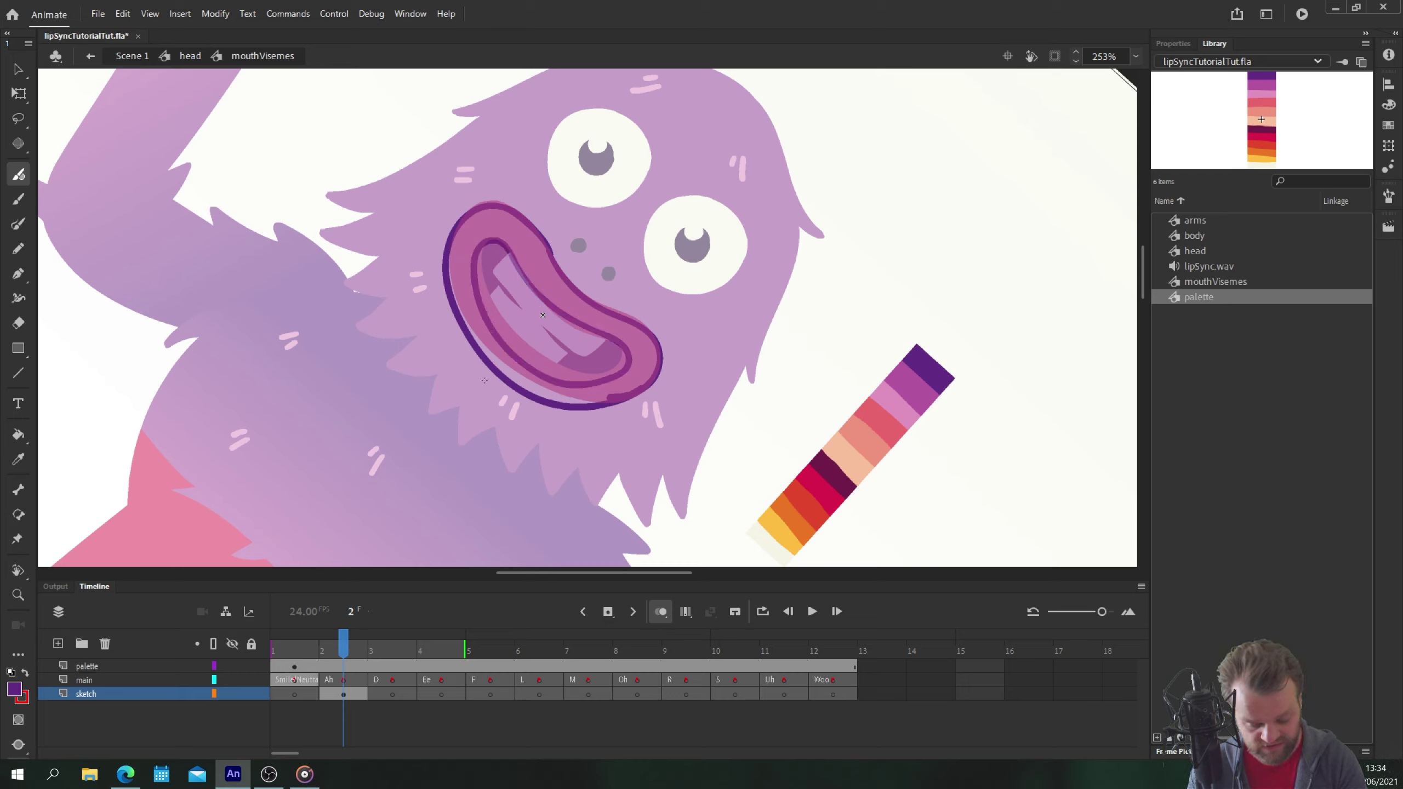
# - Select all the sketched lip lines on frame 2 and recolour them black
pyautogui.press('v')
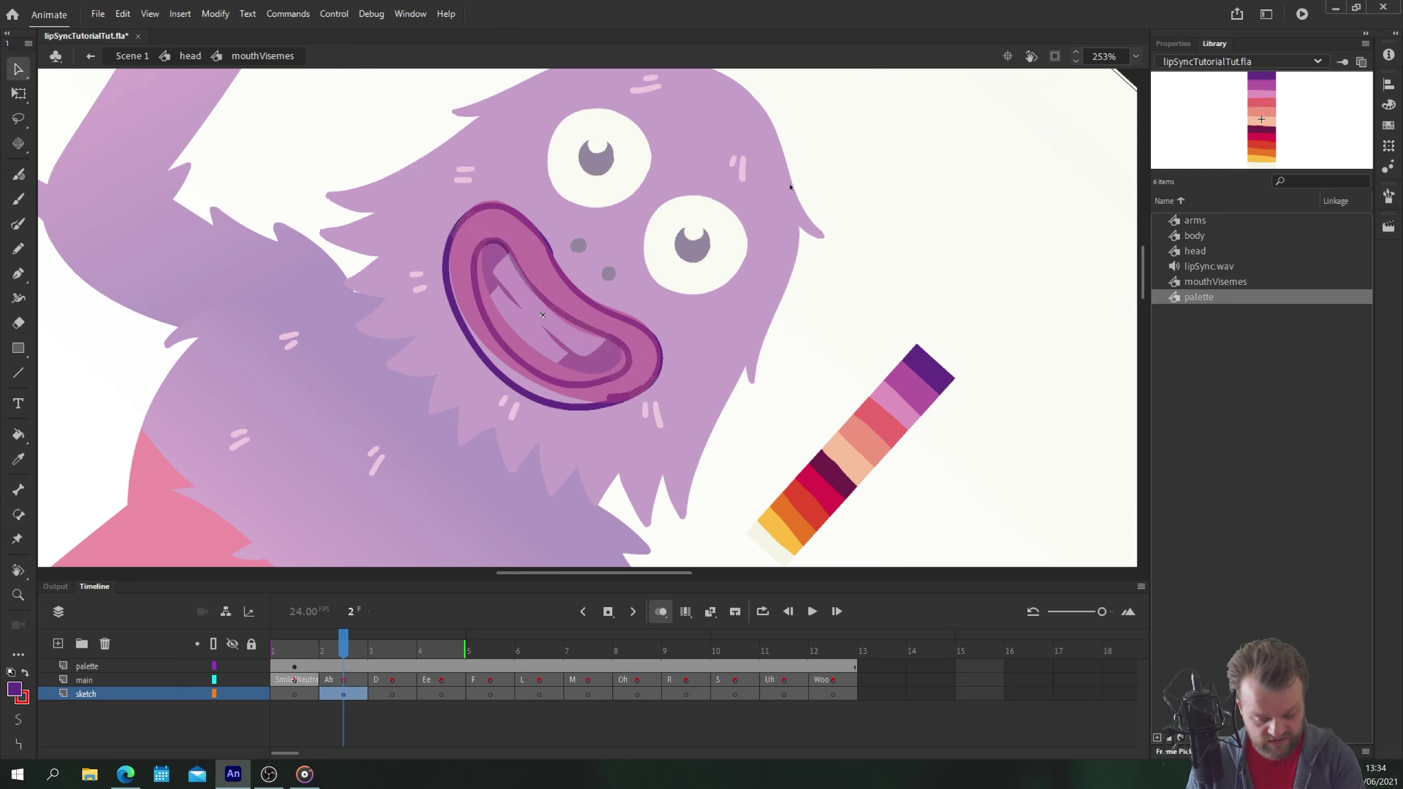
pyautogui.moveTo(325, 398)
pyautogui.mouseDown()
pyautogui.moveTo(791, 185)
pyautogui.moveTo(790, 318)
pyautogui.mouseUp()
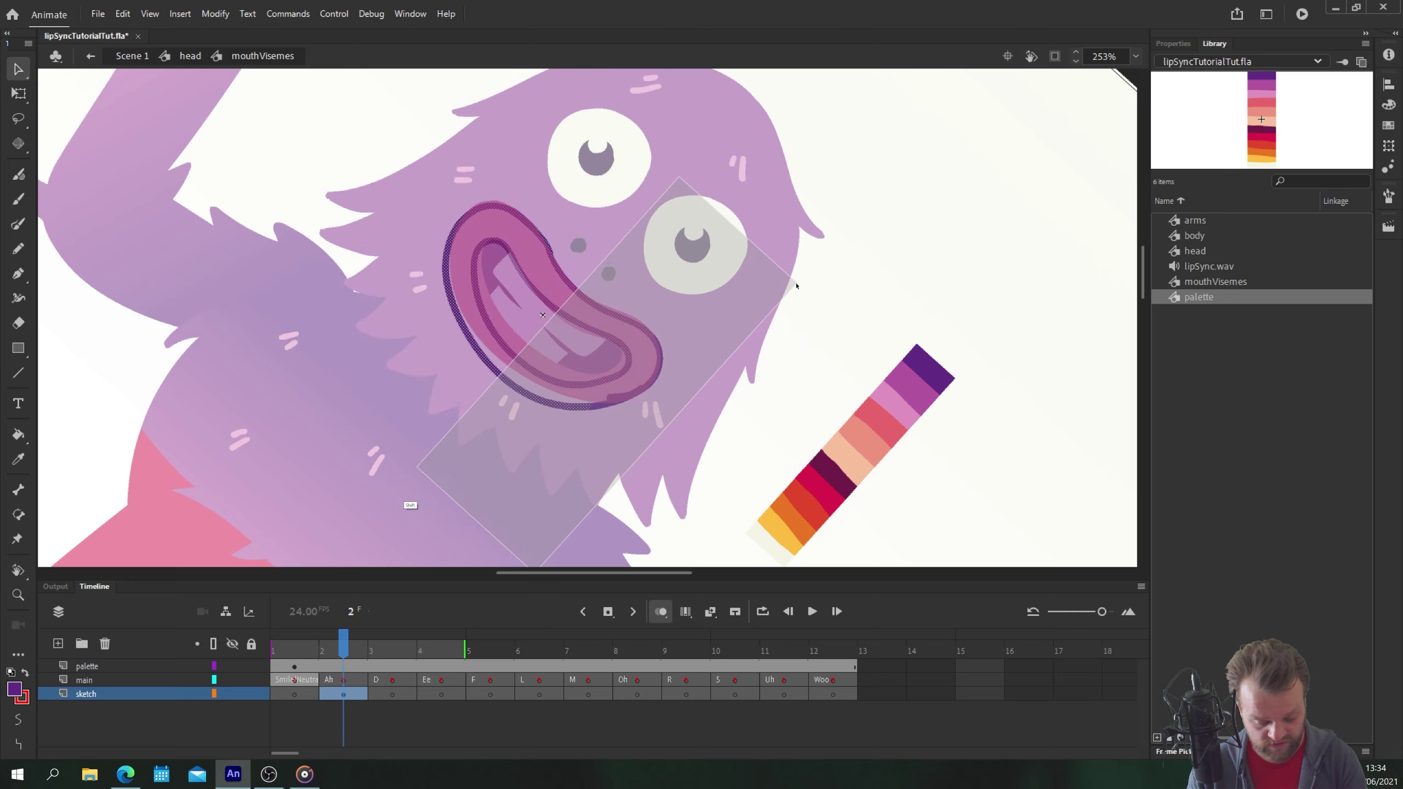
pyautogui.click(14, 688)
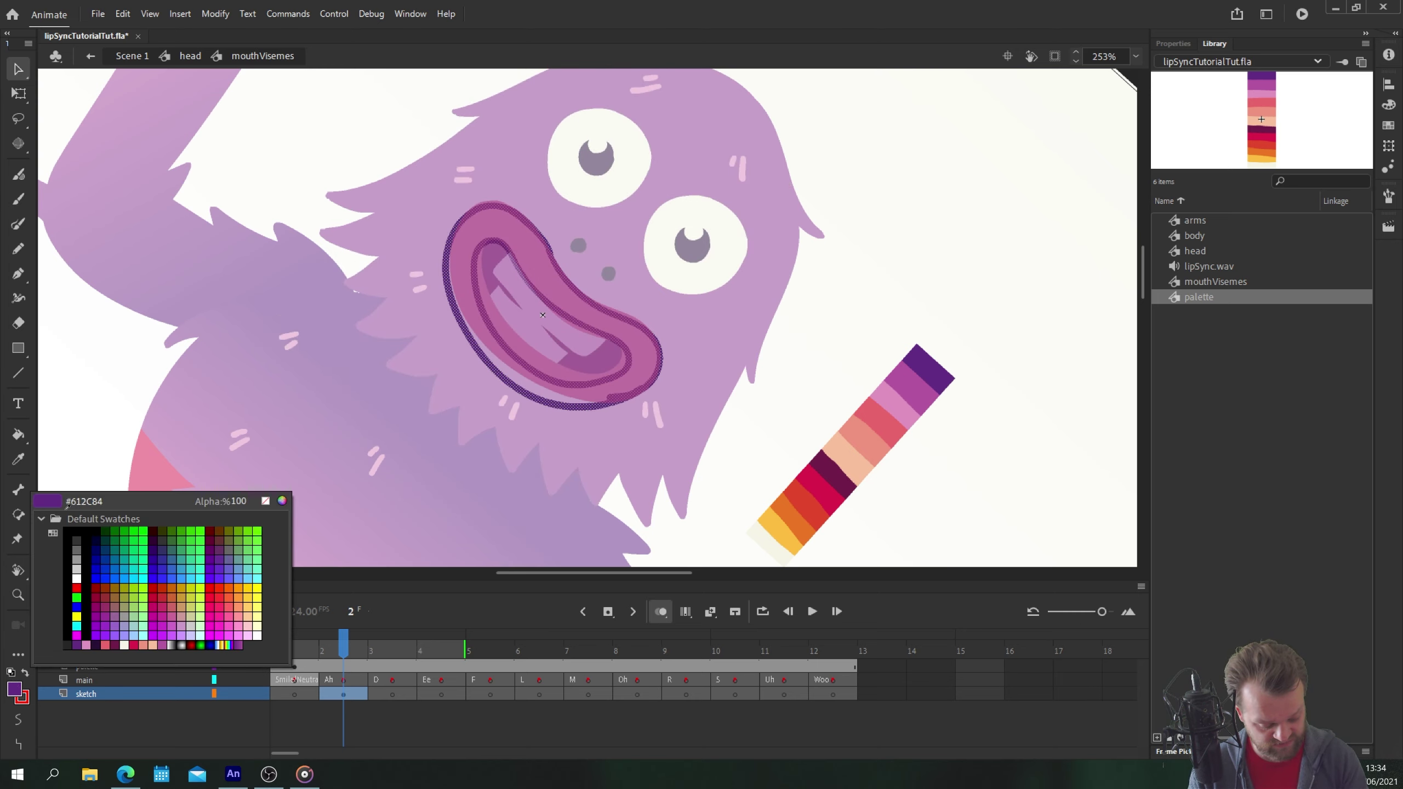
pyautogui.click(37, 517)
pyautogui.click(387, 350)
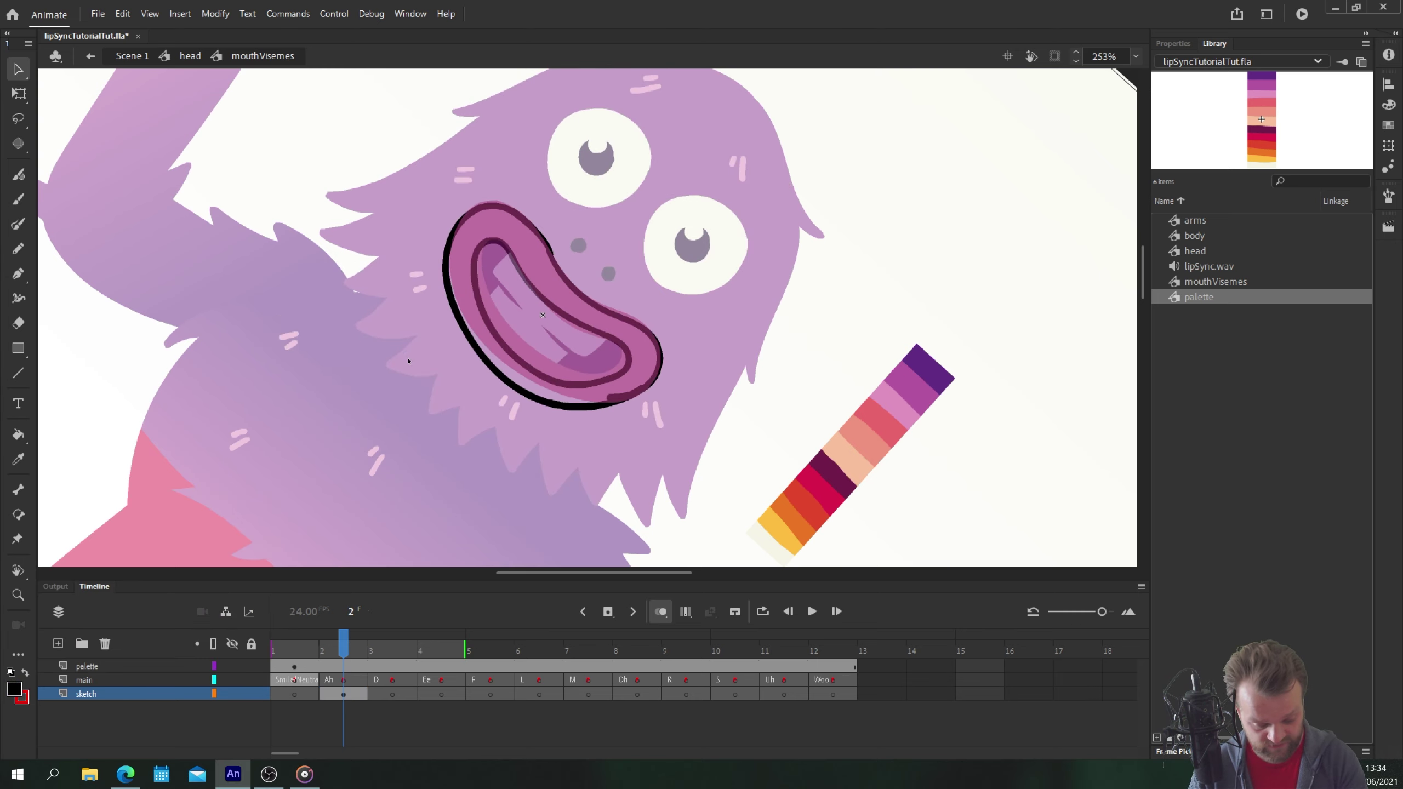
# - Sketch the upper and lower teeth inside the Ah mouth with the black brush
pyautogui.press('b')
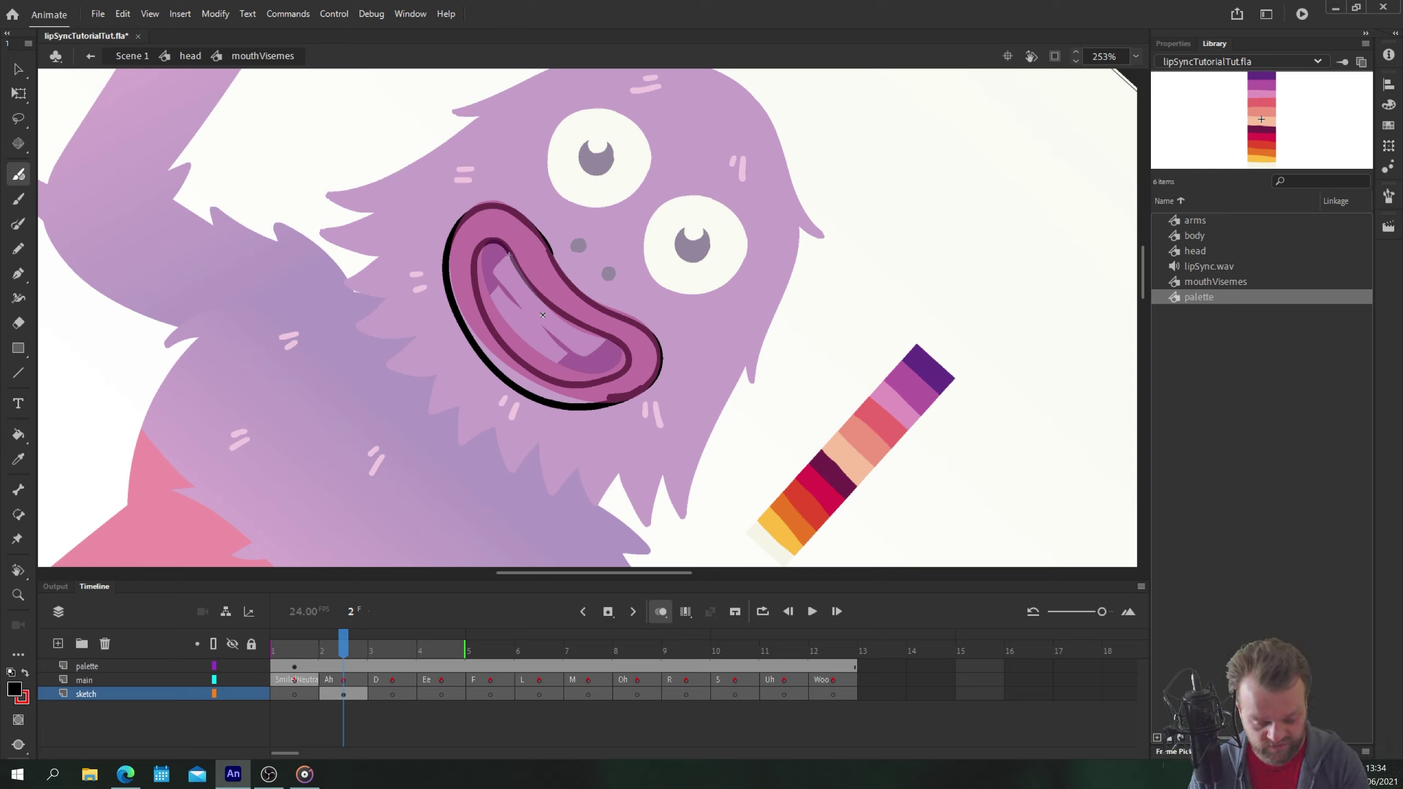
pyautogui.moveTo(508, 254); pyautogui.dragTo(493, 270)
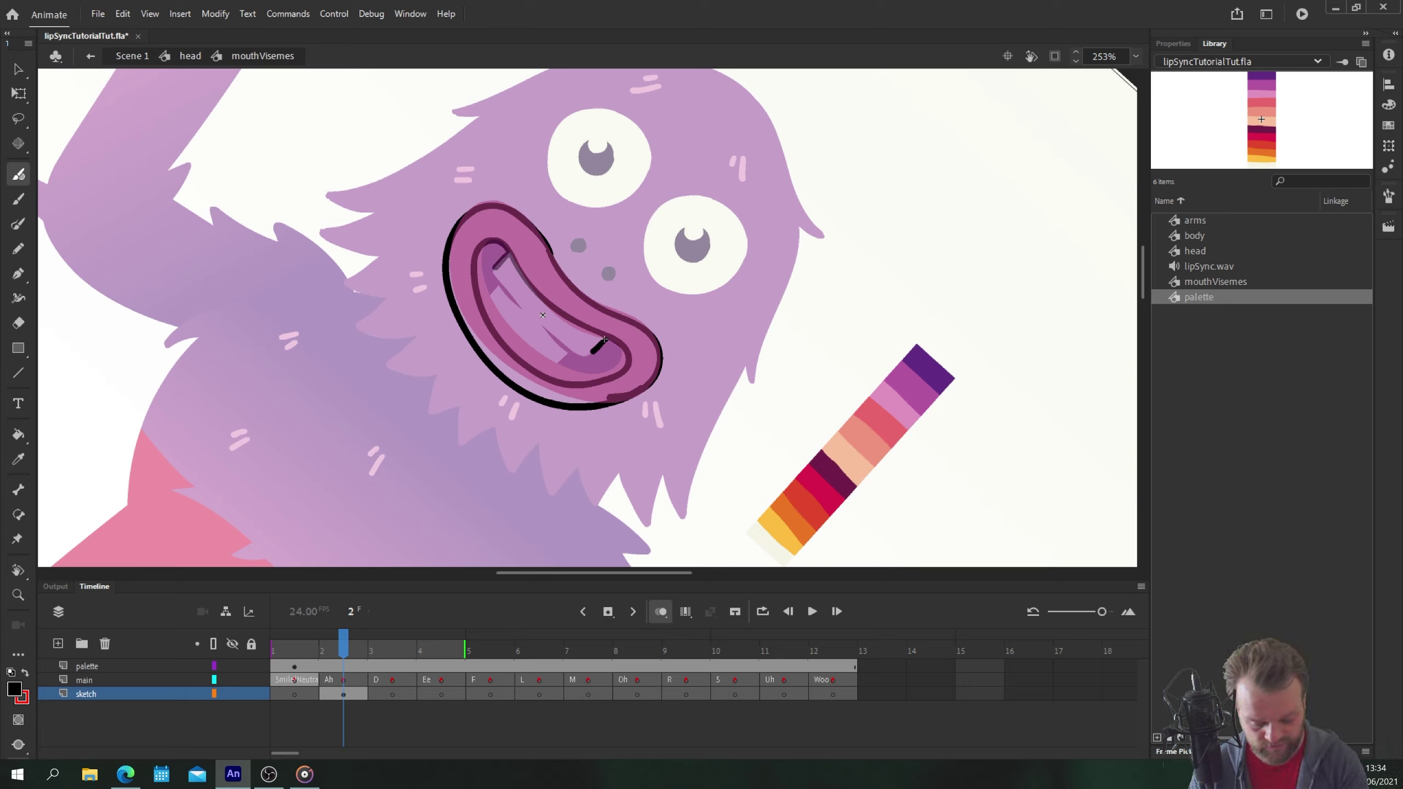
pyautogui.hotkey('shift', 'h')
pyautogui.moveTo(398, 273); pyautogui.dragTo(441, 339)
pyautogui.press('b')
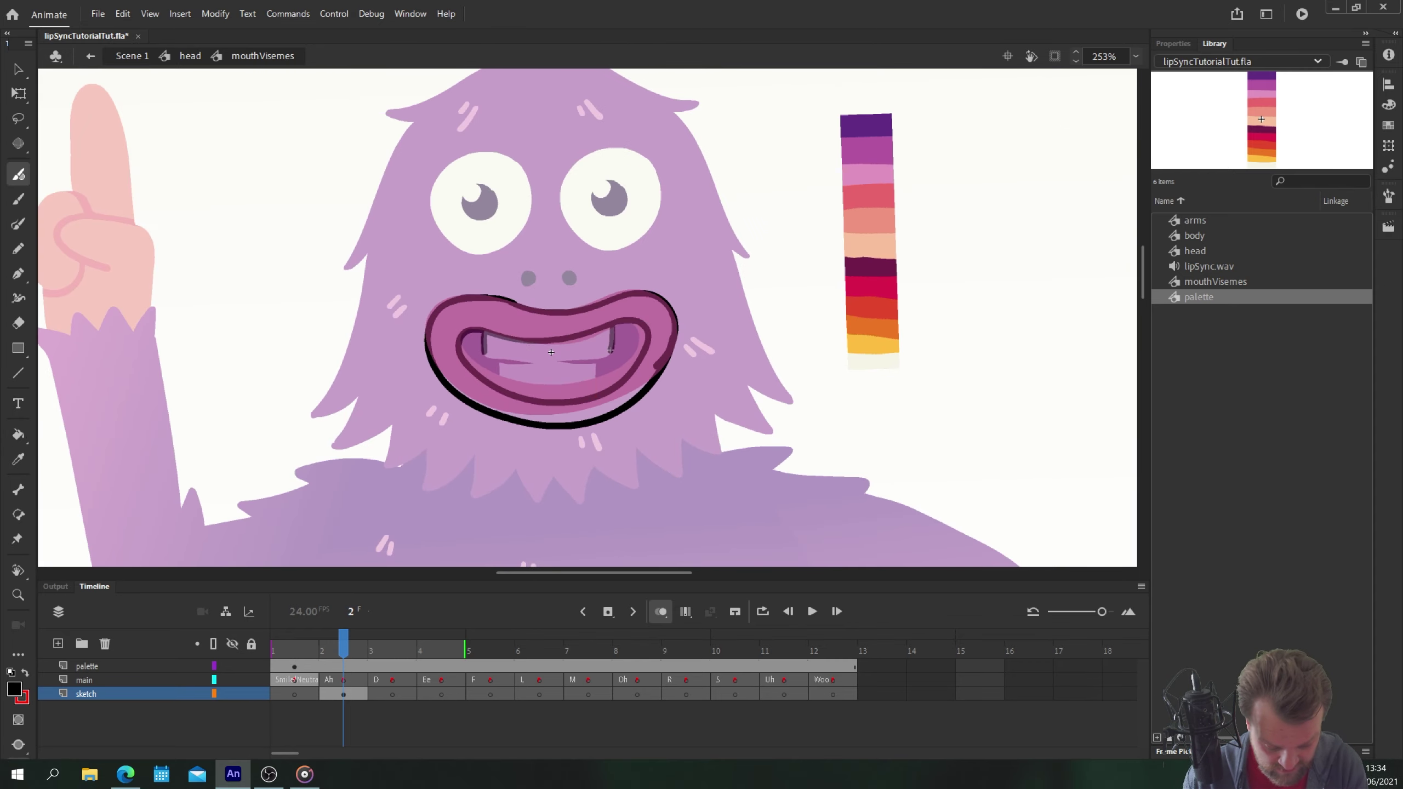
pyautogui.moveTo(607, 354); pyautogui.dragTo(485, 354)
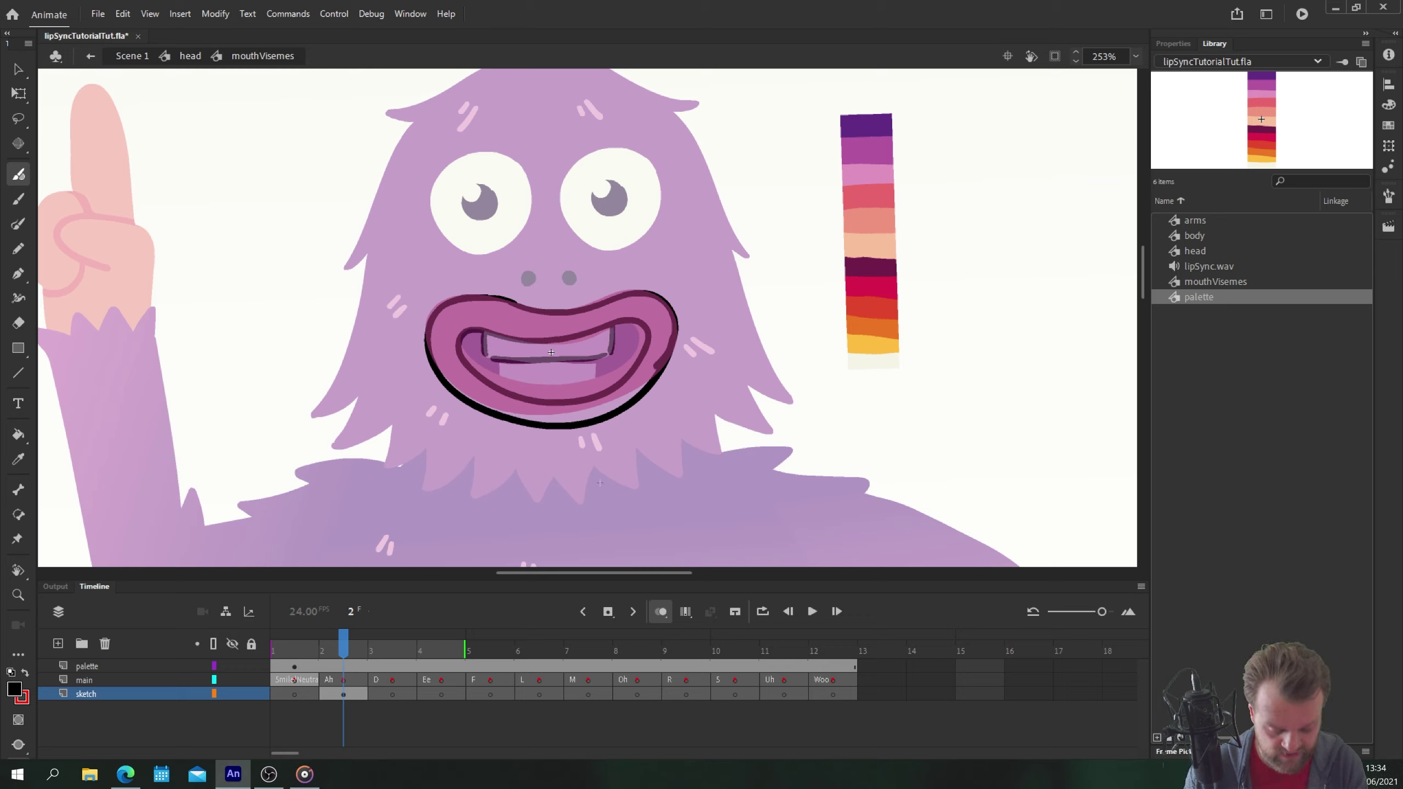
pyautogui.moveTo(595, 384); pyautogui.dragTo(497, 381)
# - Compare the Ah sketch with the smile on frame 1 with onion skinning off, and turn onion skinning back on at frame 3
pyautogui.click(659, 611)
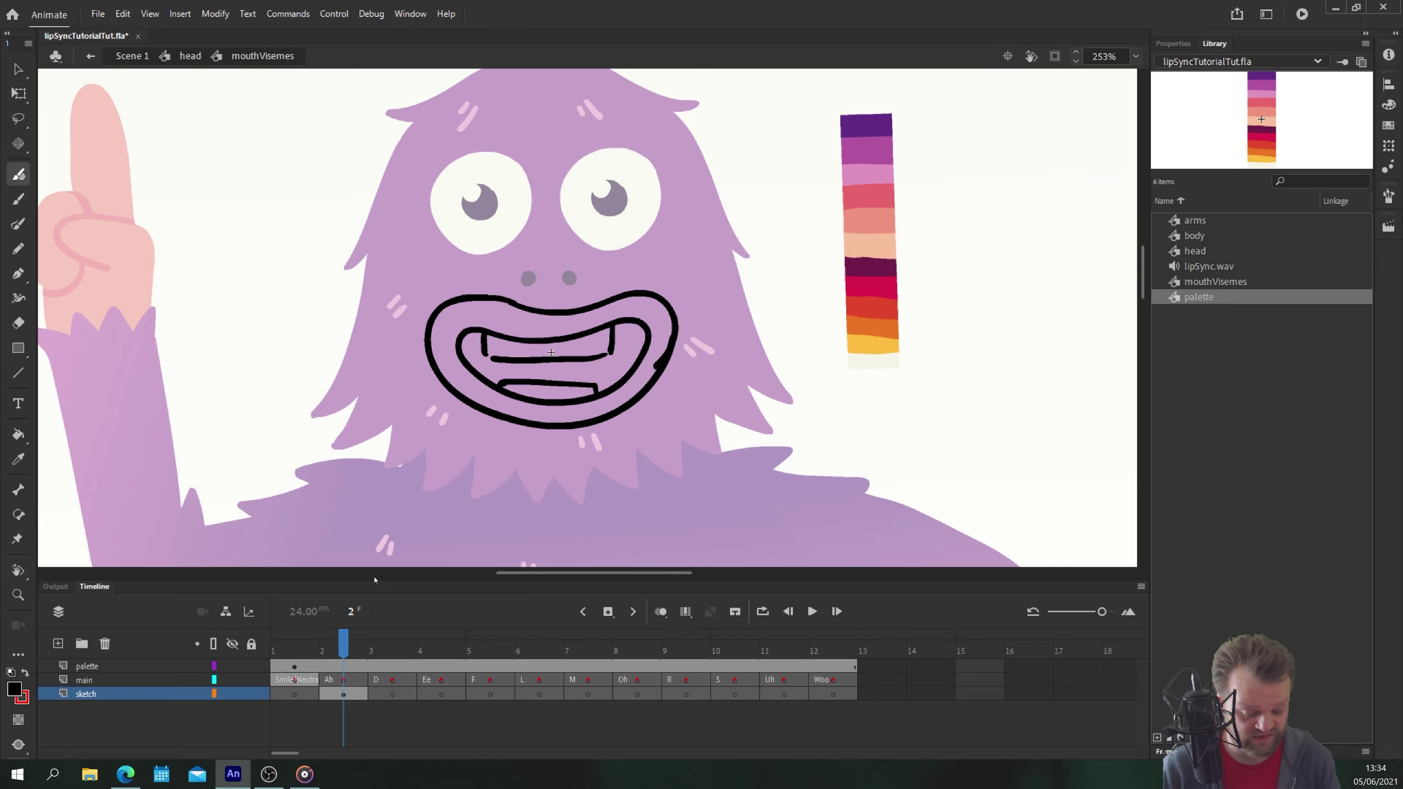
pyautogui.press(',')
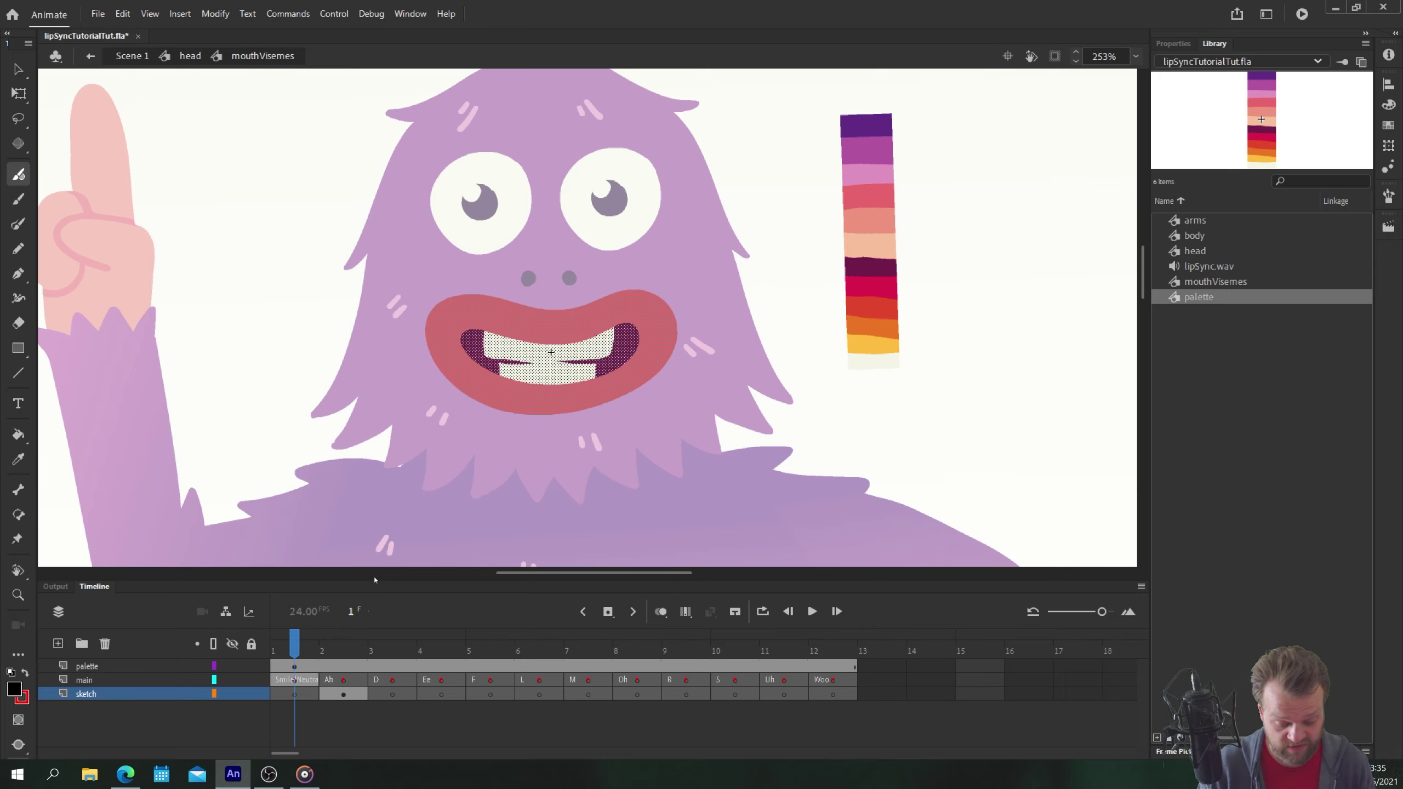
pyautogui.press('.')
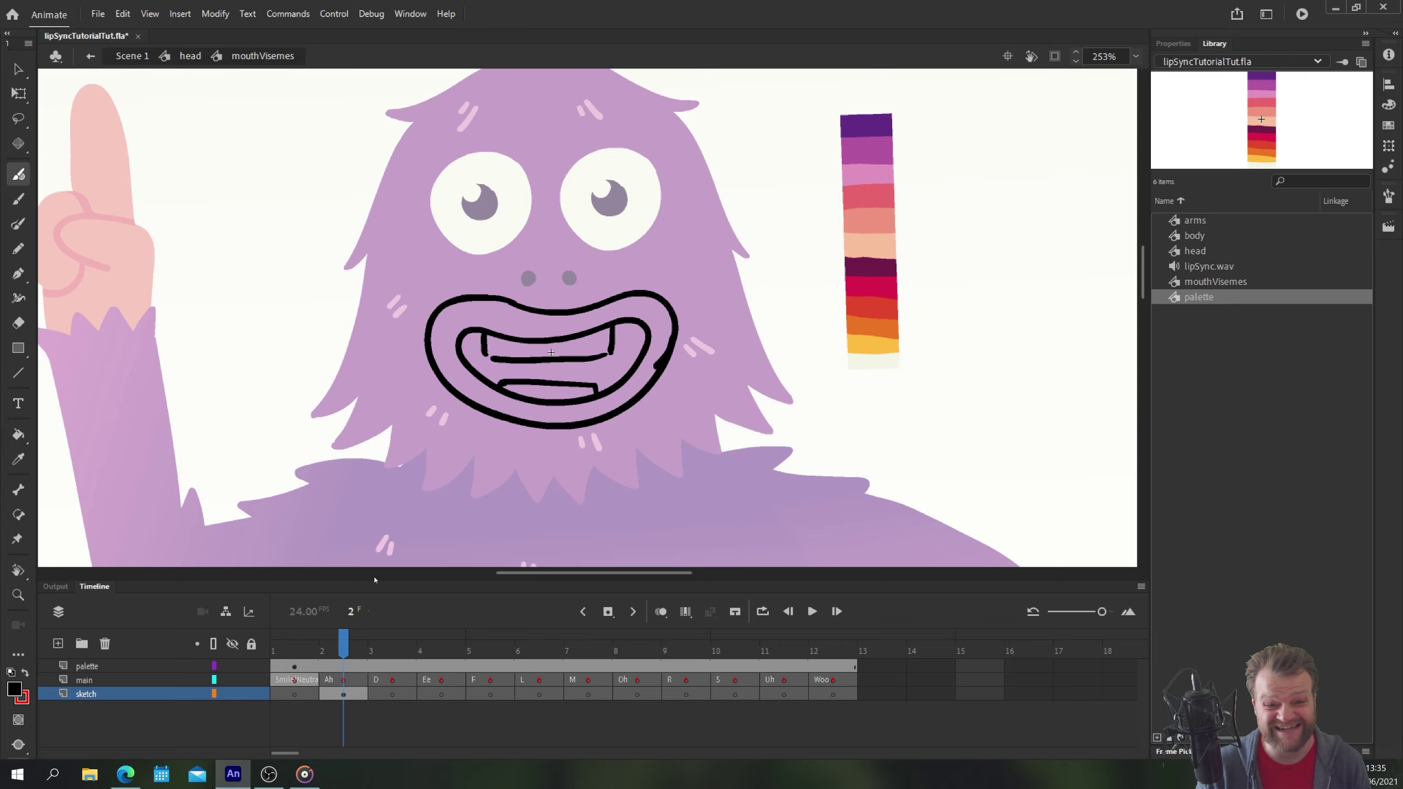
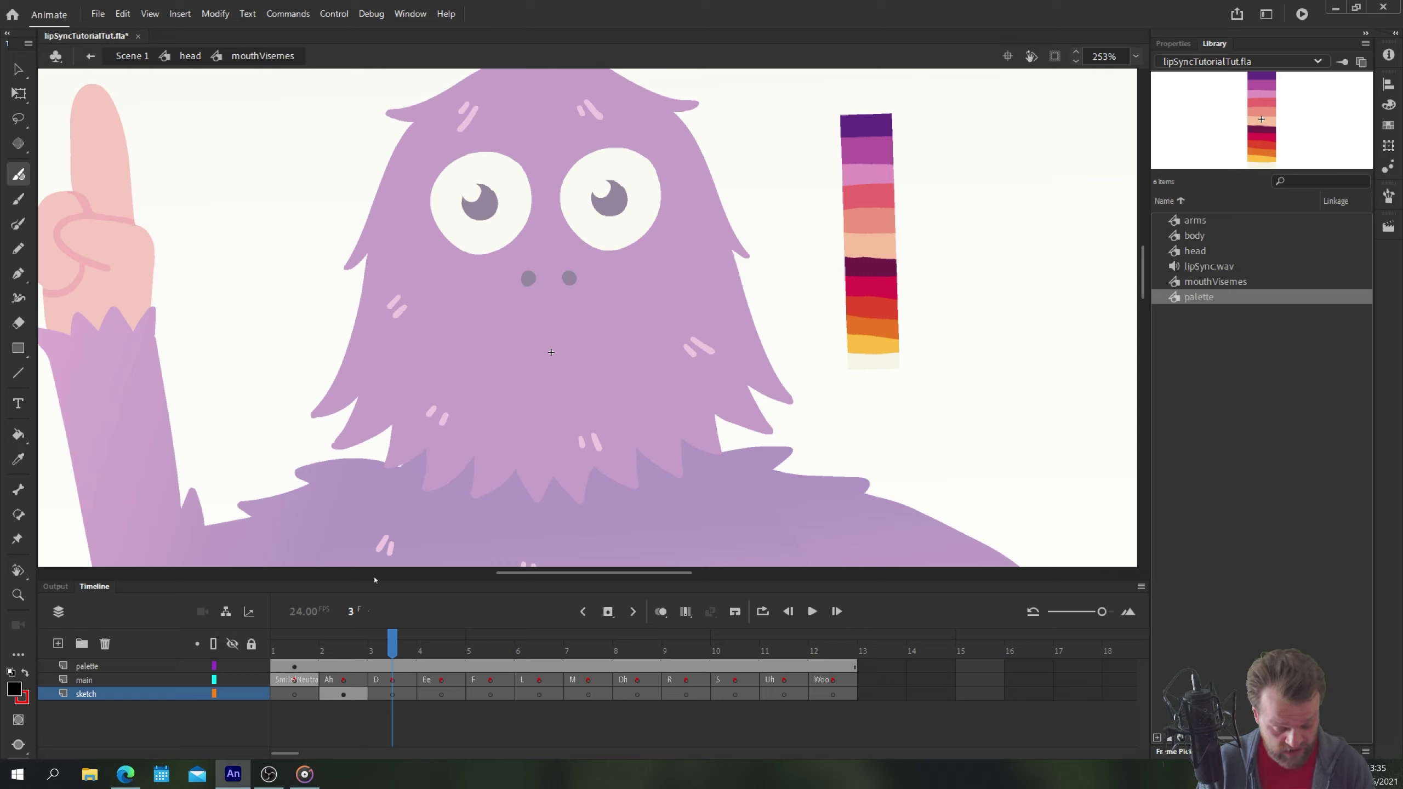
pyautogui.click(291, 679)
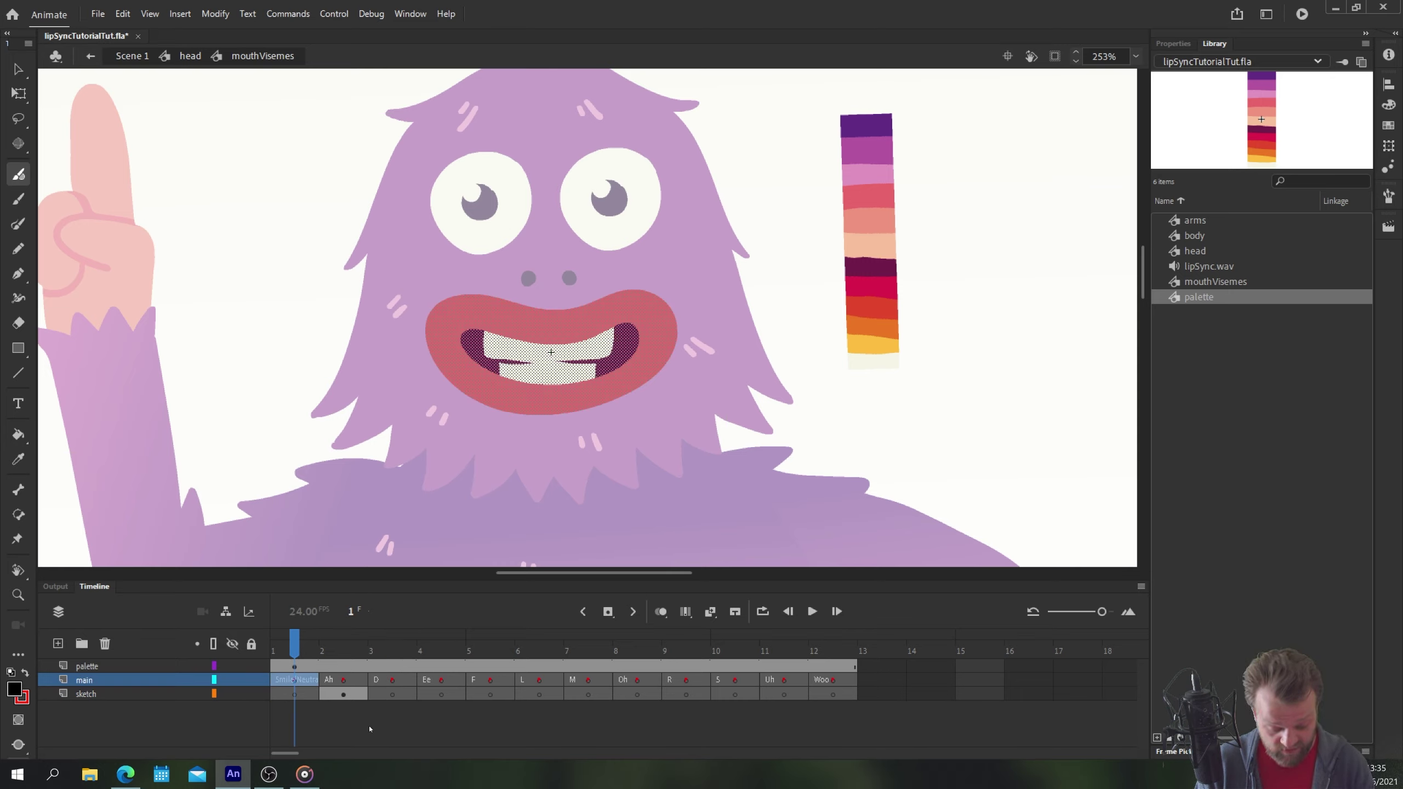
pyautogui.click(391, 737)
pyautogui.click(660, 611)
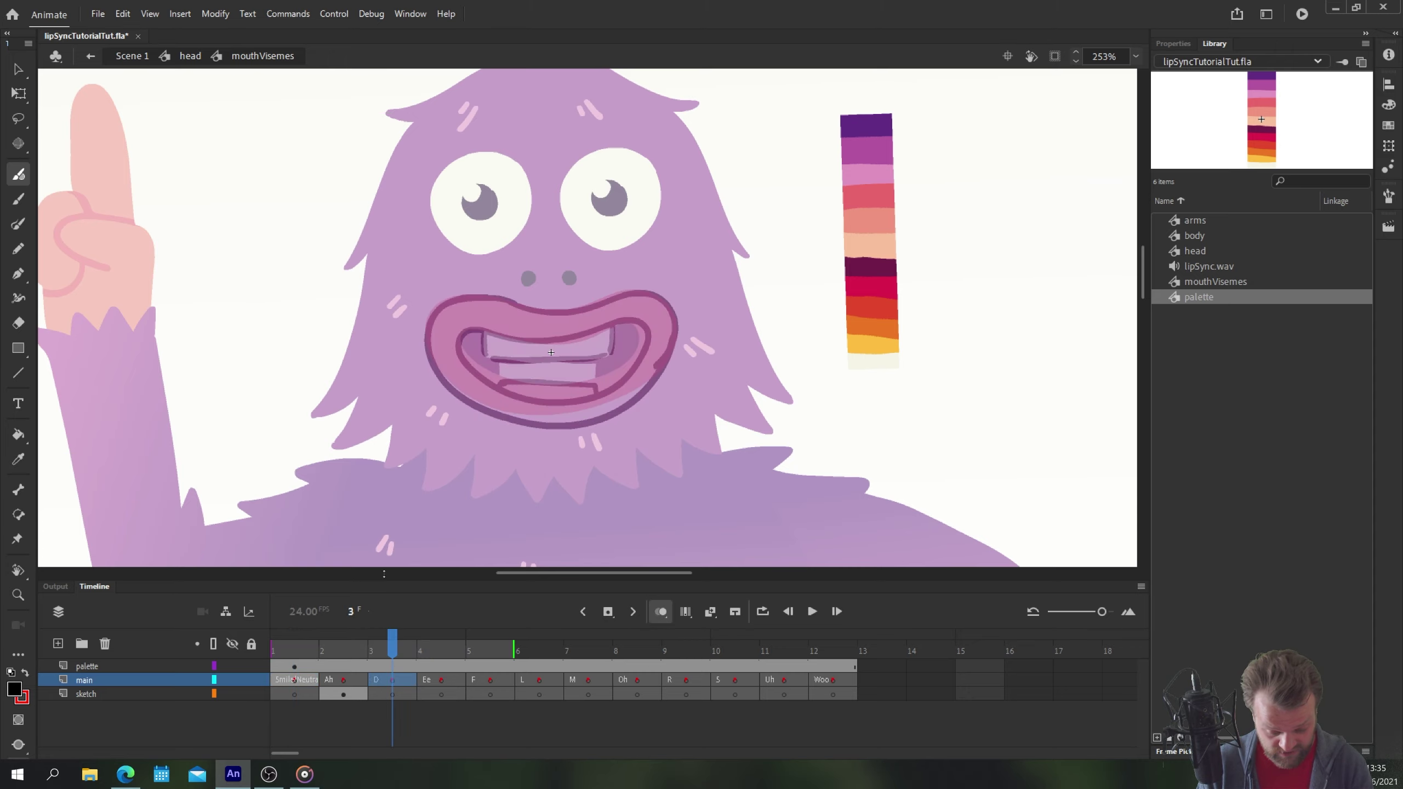
# - Go to the D frame on the main layer and lock the sketch layer
pyautogui.click(297, 681)
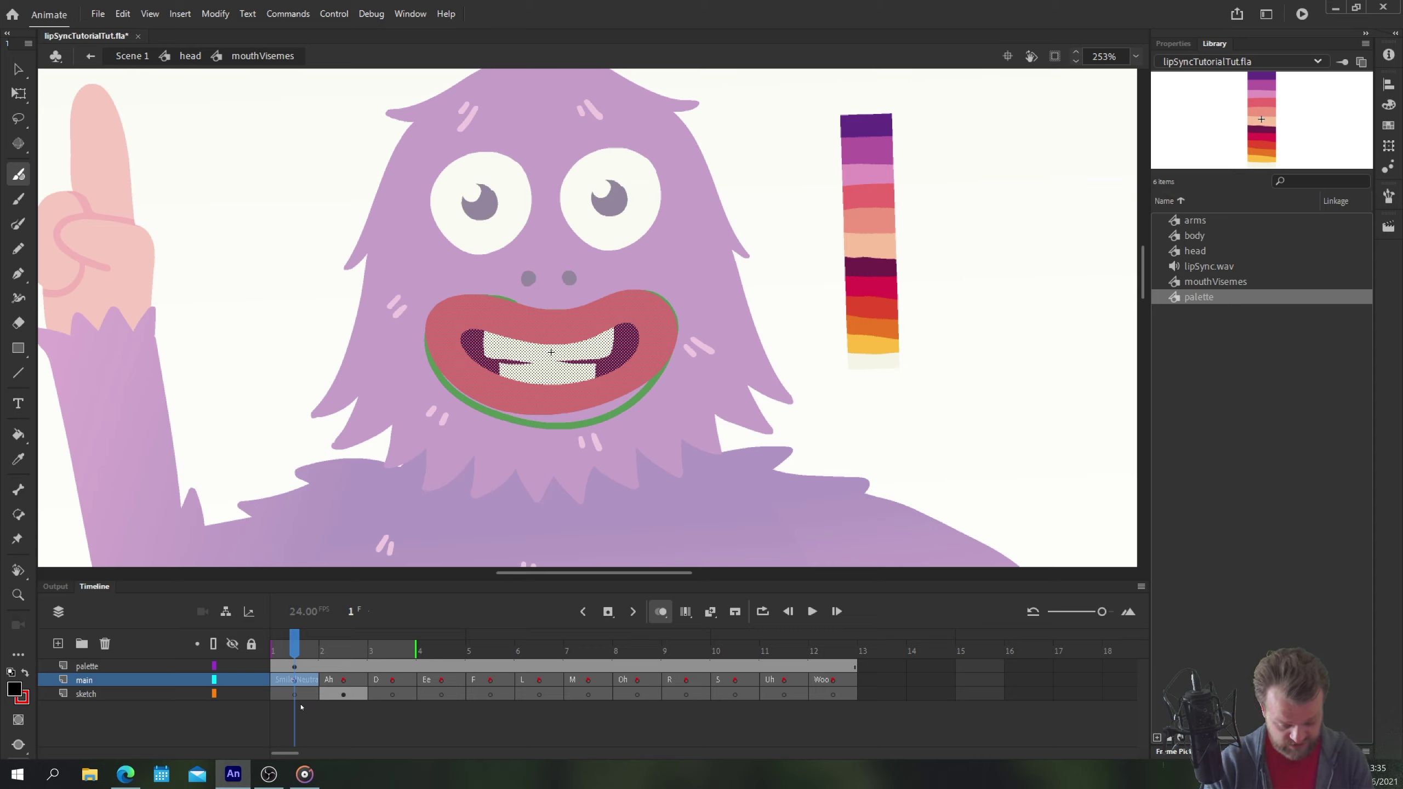
pyautogui.click(412, 736)
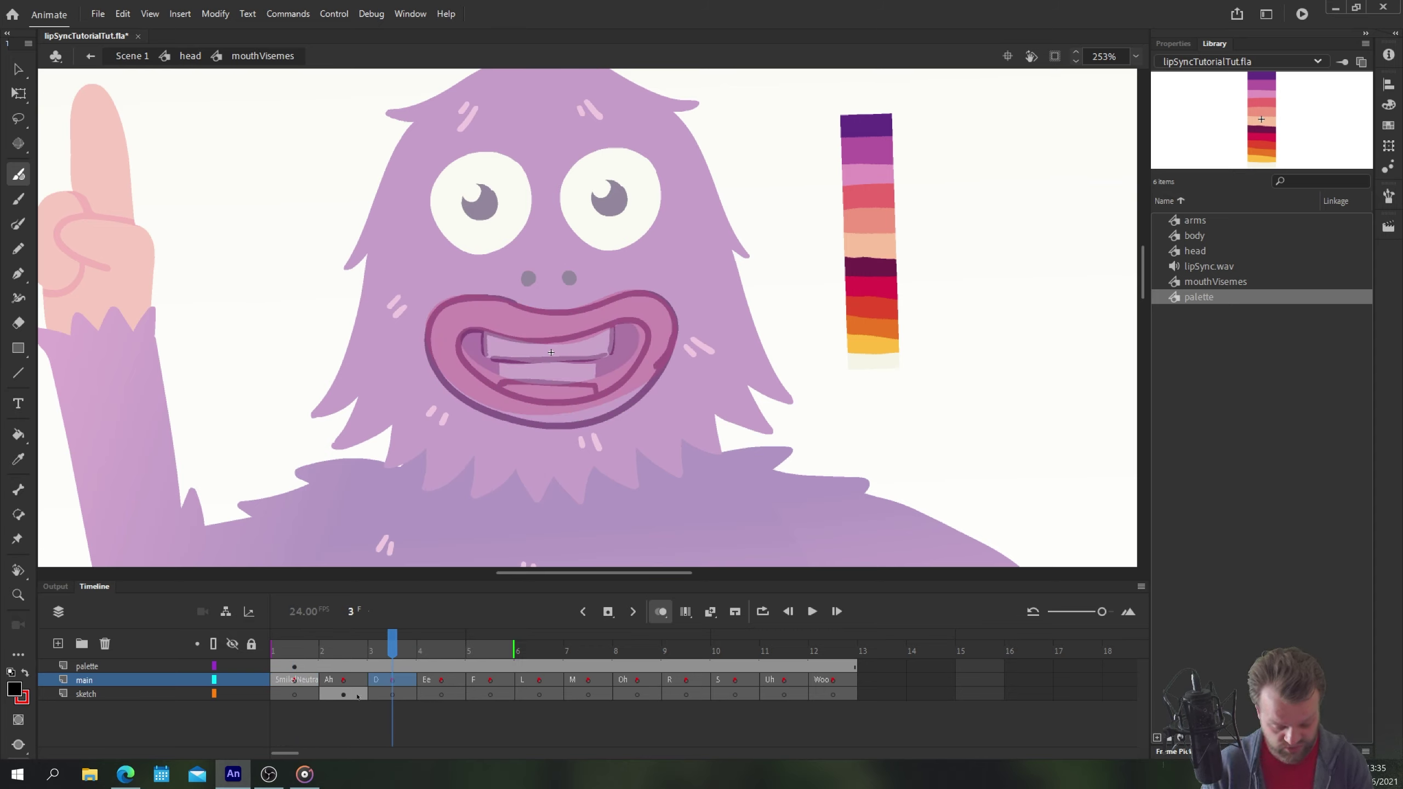
pyautogui.click(251, 694)
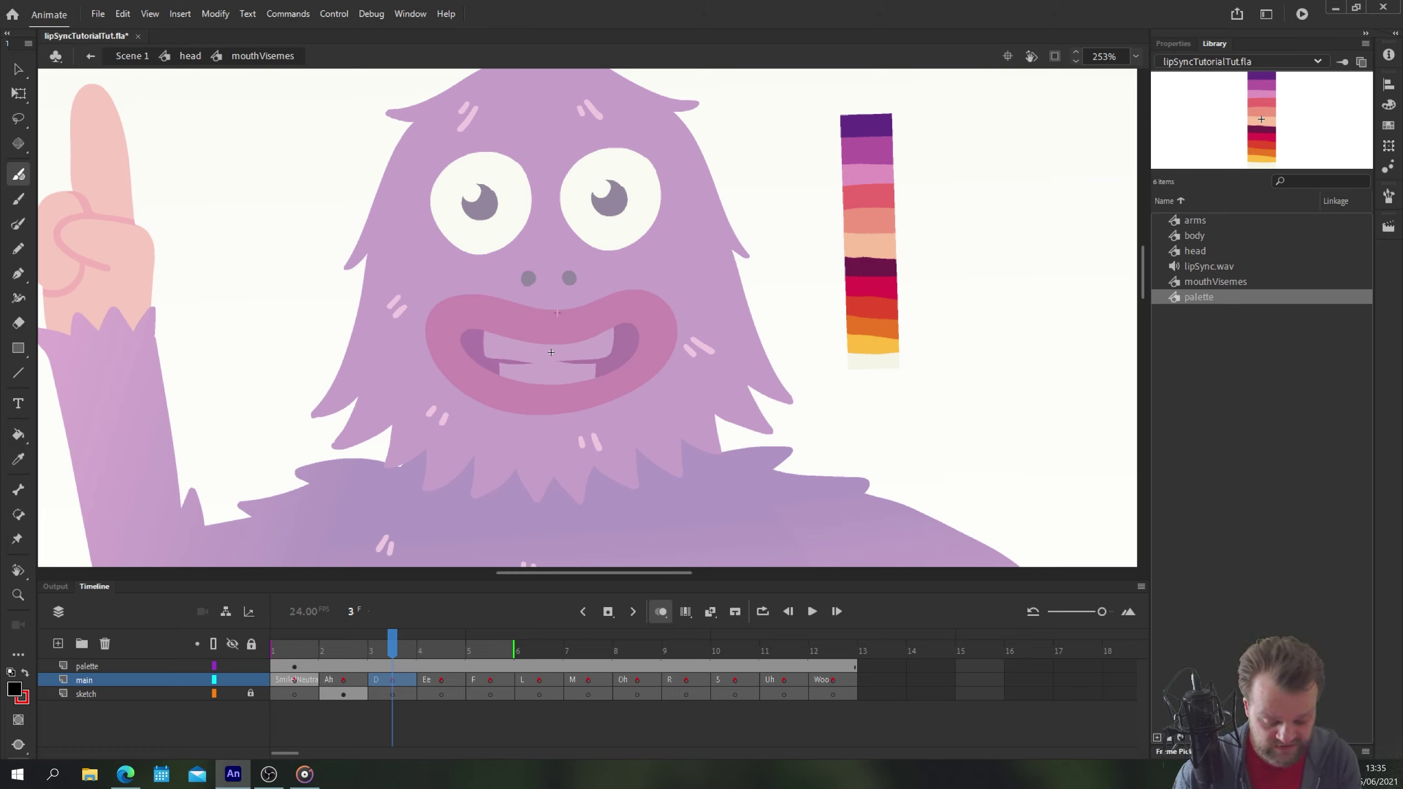
# - Sketch the D mouth in black on frame 3 of the main layer, with flatter lips and partial upper teeth, and select the drawing
pyautogui.moveTo(559, 312)
pyautogui.mouseDown()
pyautogui.moveTo(656, 298)
pyautogui.moveTo(676, 309)
pyautogui.moveTo(678, 350)
pyautogui.moveTo(588, 390)
pyautogui.moveTo(492, 380)
pyautogui.moveTo(553, 315)
pyautogui.moveTo(455, 302)
pyautogui.moveTo(417, 326)
pyautogui.moveTo(418, 352)
pyautogui.moveTo(486, 385)
pyautogui.moveTo(566, 393)
pyautogui.mouseUp()
pyautogui.moveTo(554, 335)
pyautogui.mouseDown()
pyautogui.moveTo(476, 326)
pyautogui.moveTo(453, 334)
pyautogui.moveTo(453, 353)
pyautogui.moveTo(555, 370)
pyautogui.moveTo(642, 354)
pyautogui.moveTo(654, 334)
pyautogui.moveTo(514, 332)
pyautogui.mouseUp()
pyautogui.moveTo(614, 333); pyautogui.dragTo(608, 357)
pyautogui.moveTo(487, 329)
pyautogui.mouseDown()
pyautogui.moveTo(486, 348)
pyautogui.moveTo(568, 360)
pyautogui.mouseUp()
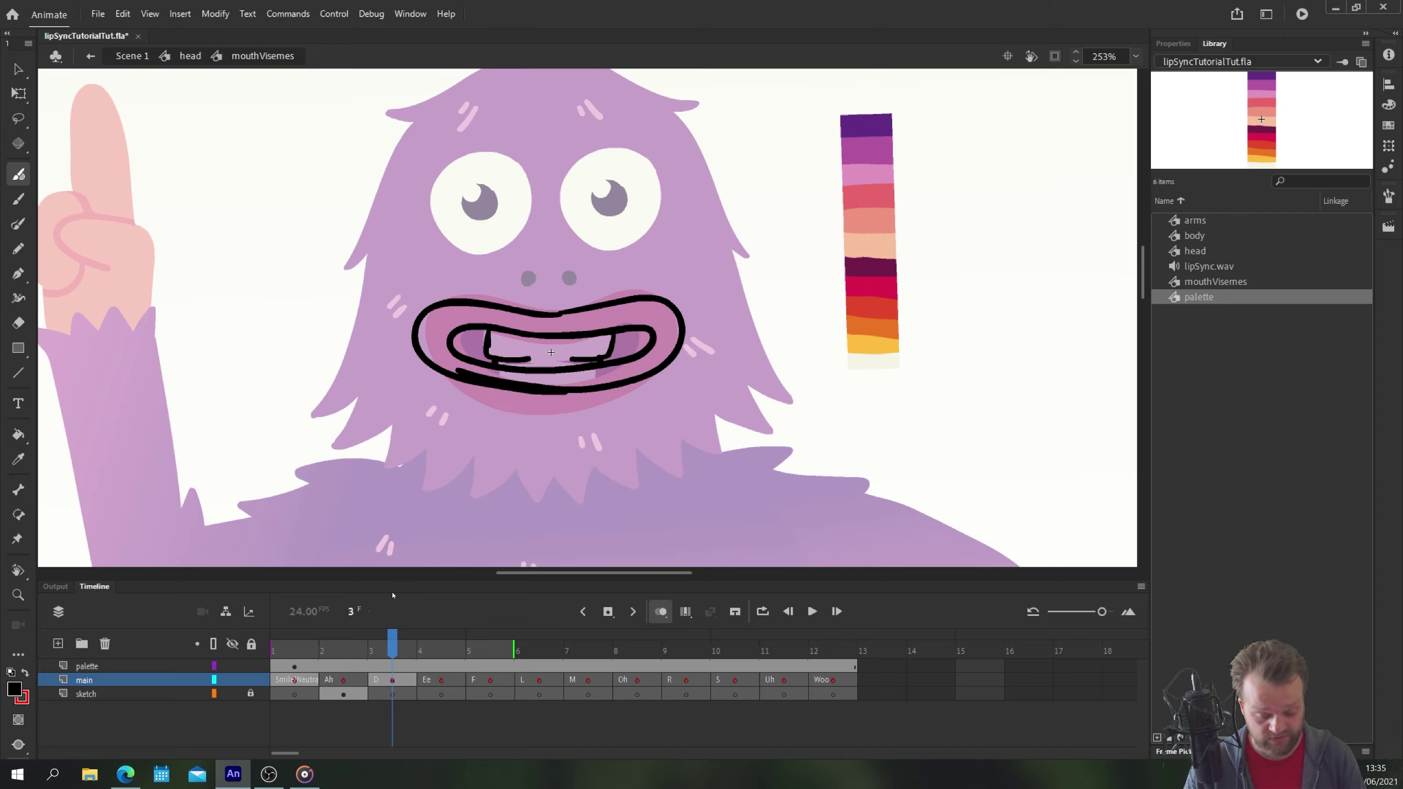
pyautogui.click(407, 681)
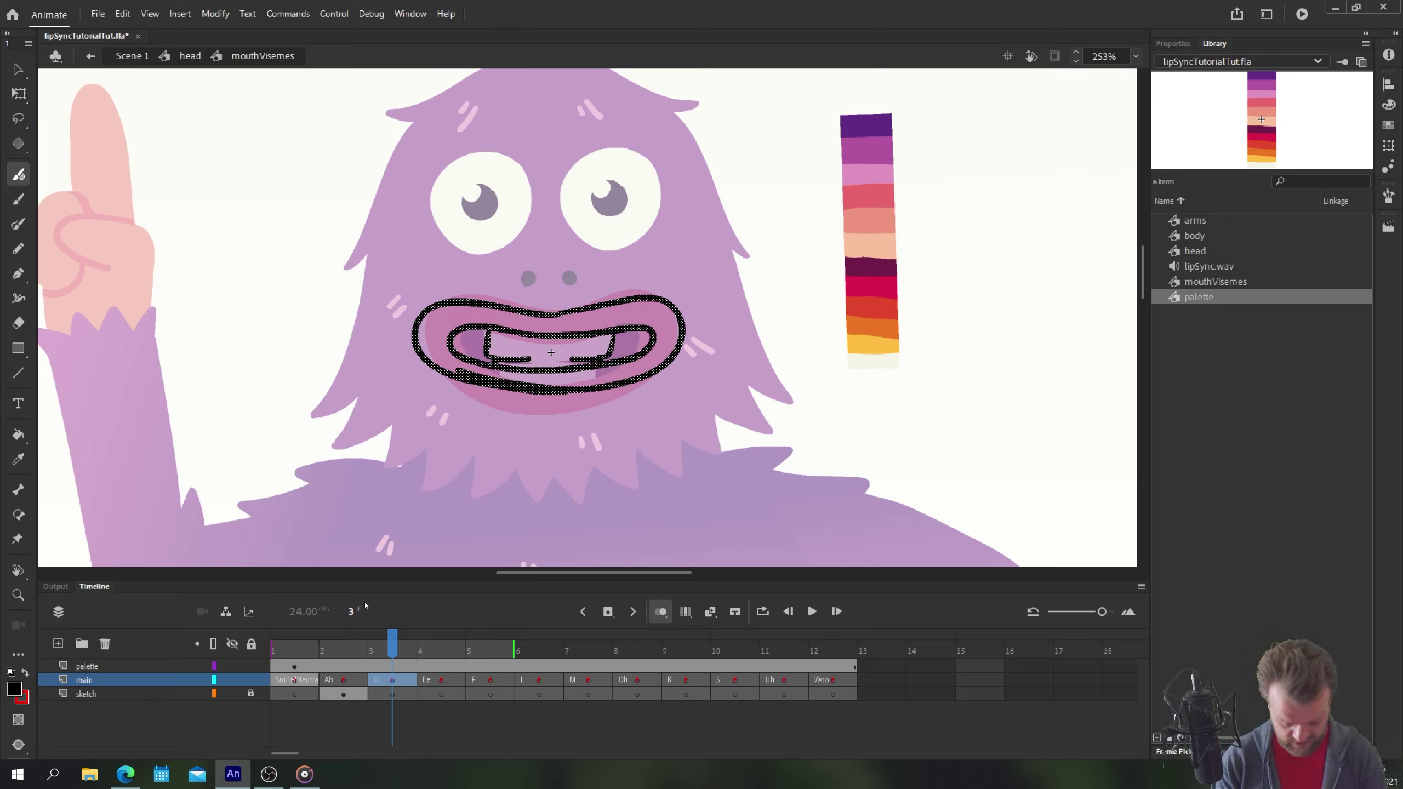
# - Paste the D mouth drawing in place on frame 3 of the sketch layer and check the Ah sketch on frame 2
pyautogui.click(398, 695)
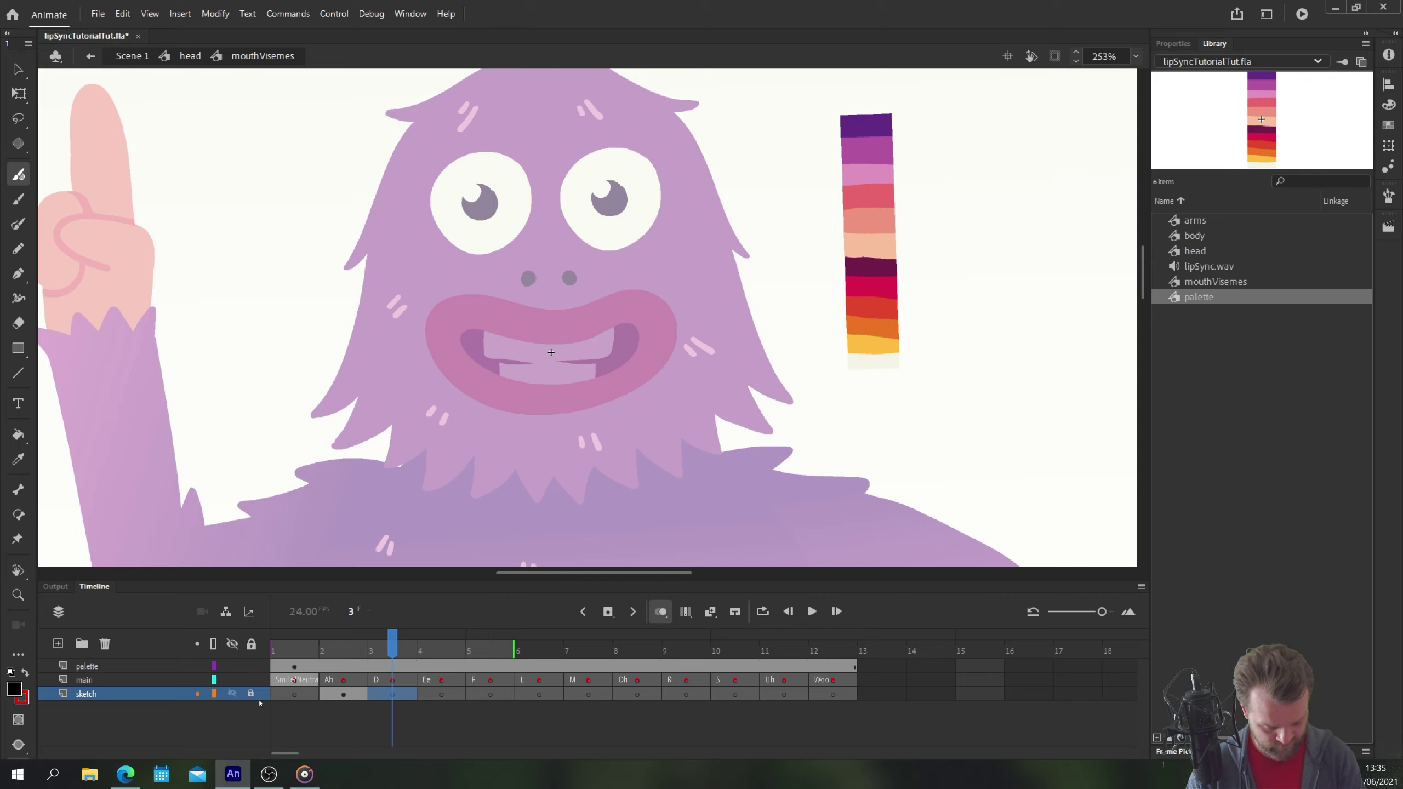
pyautogui.hotkey('ctrl', 'shift', 'v')
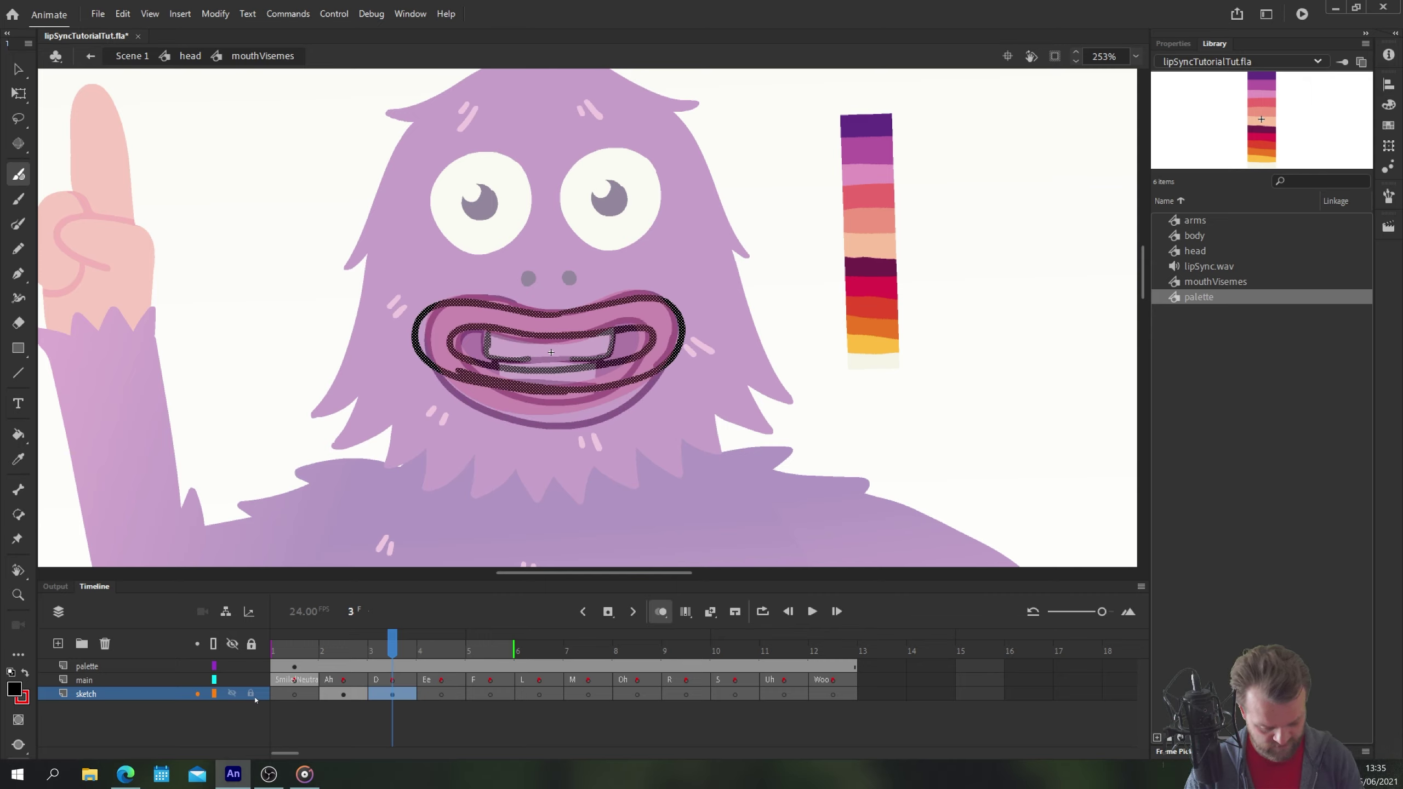
pyautogui.click(434, 680)
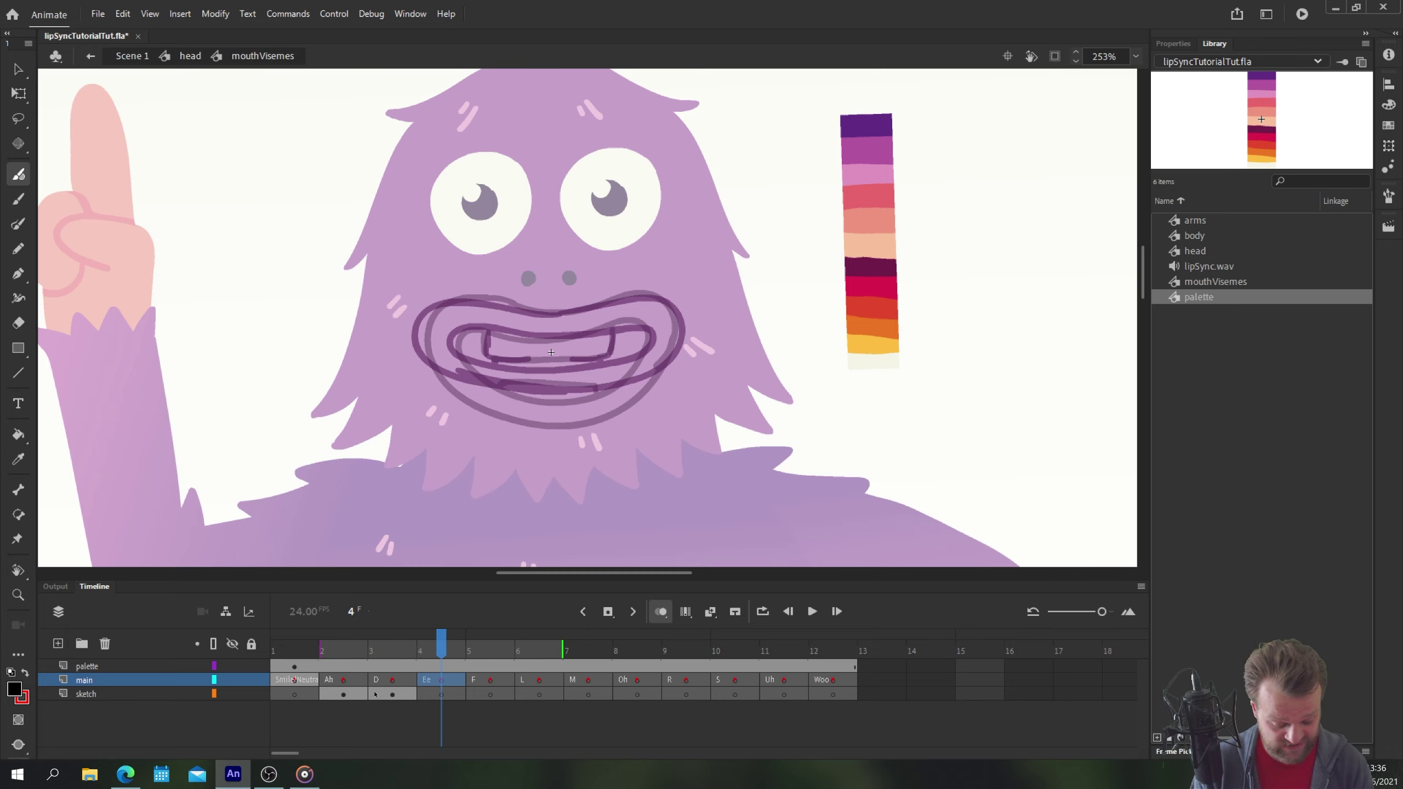
pyautogui.click(374, 694)
pyautogui.click(364, 694)
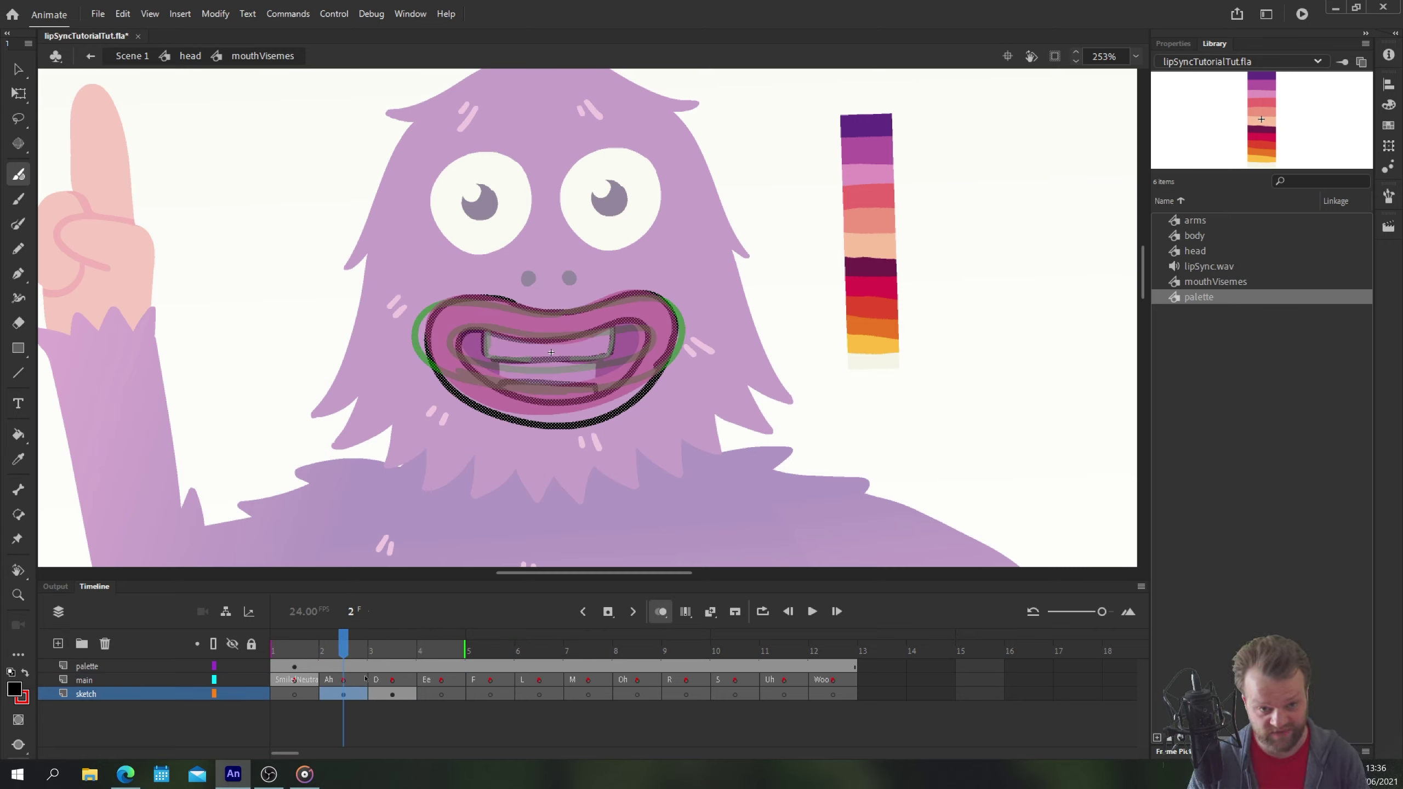
# - Prepare the unlocked main layer at the Ee frame, with the preceding onion skin limited to frame 3
pyautogui.click(440, 679)
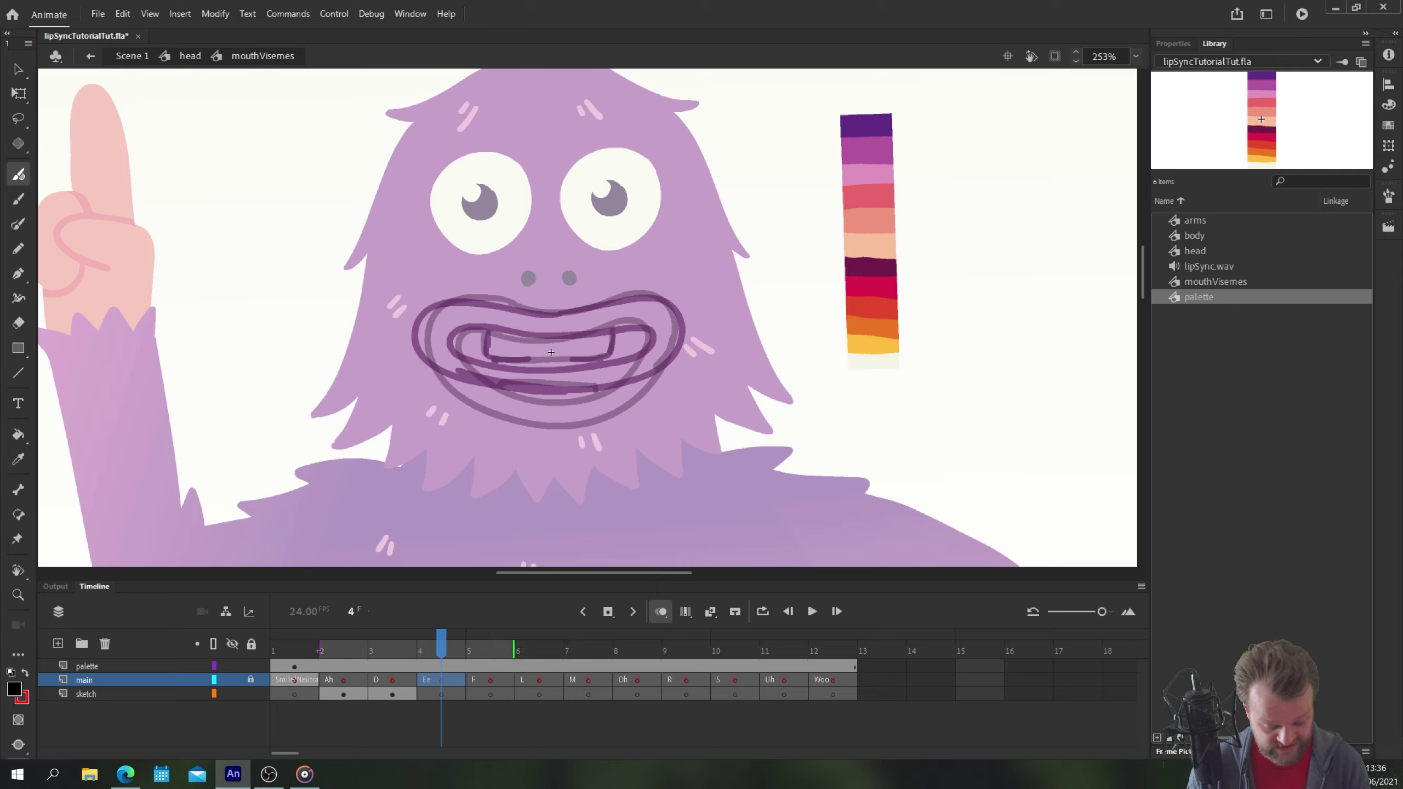
pyautogui.moveTo(320, 650); pyautogui.dragTo(370, 650)
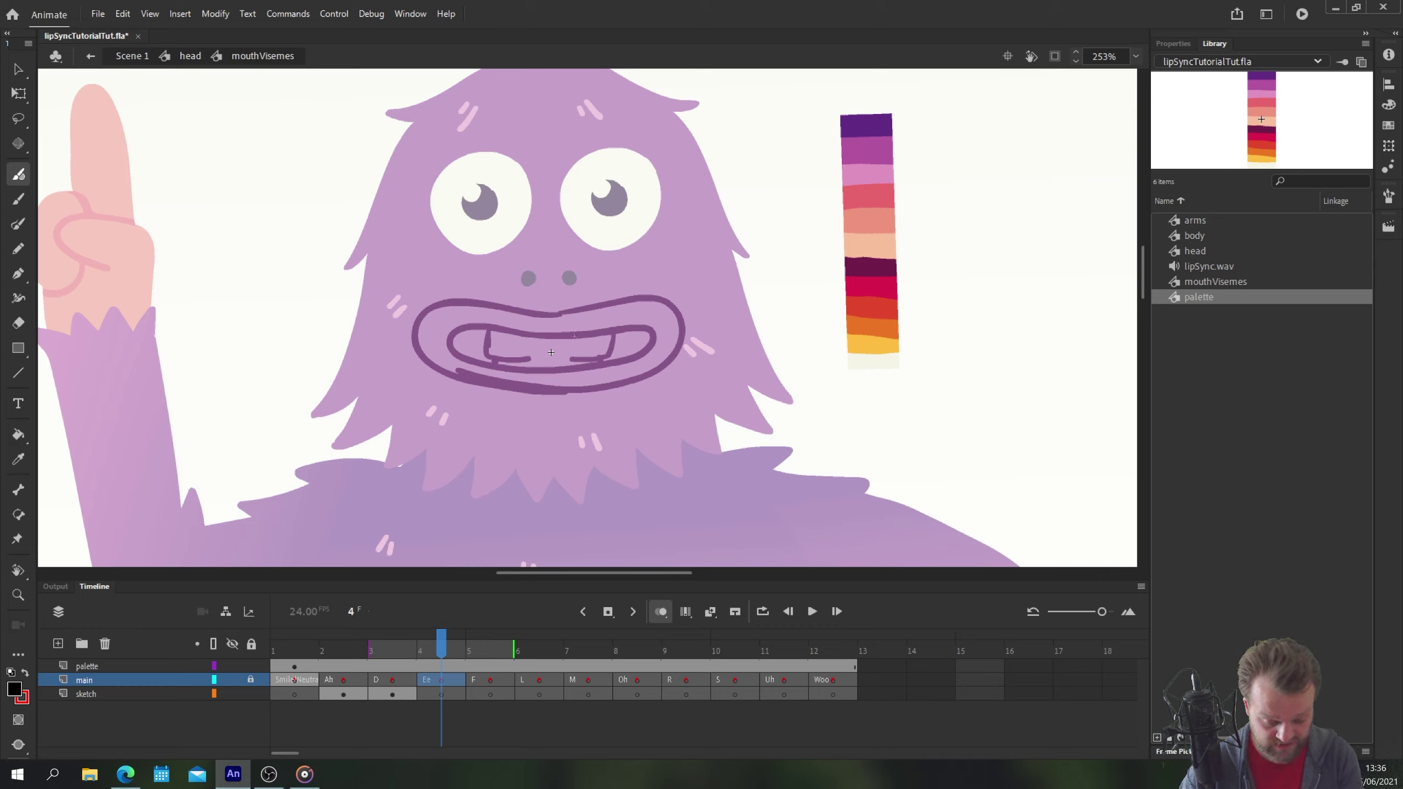
pyautogui.click(553, 315)
pyautogui.click(814, 415)
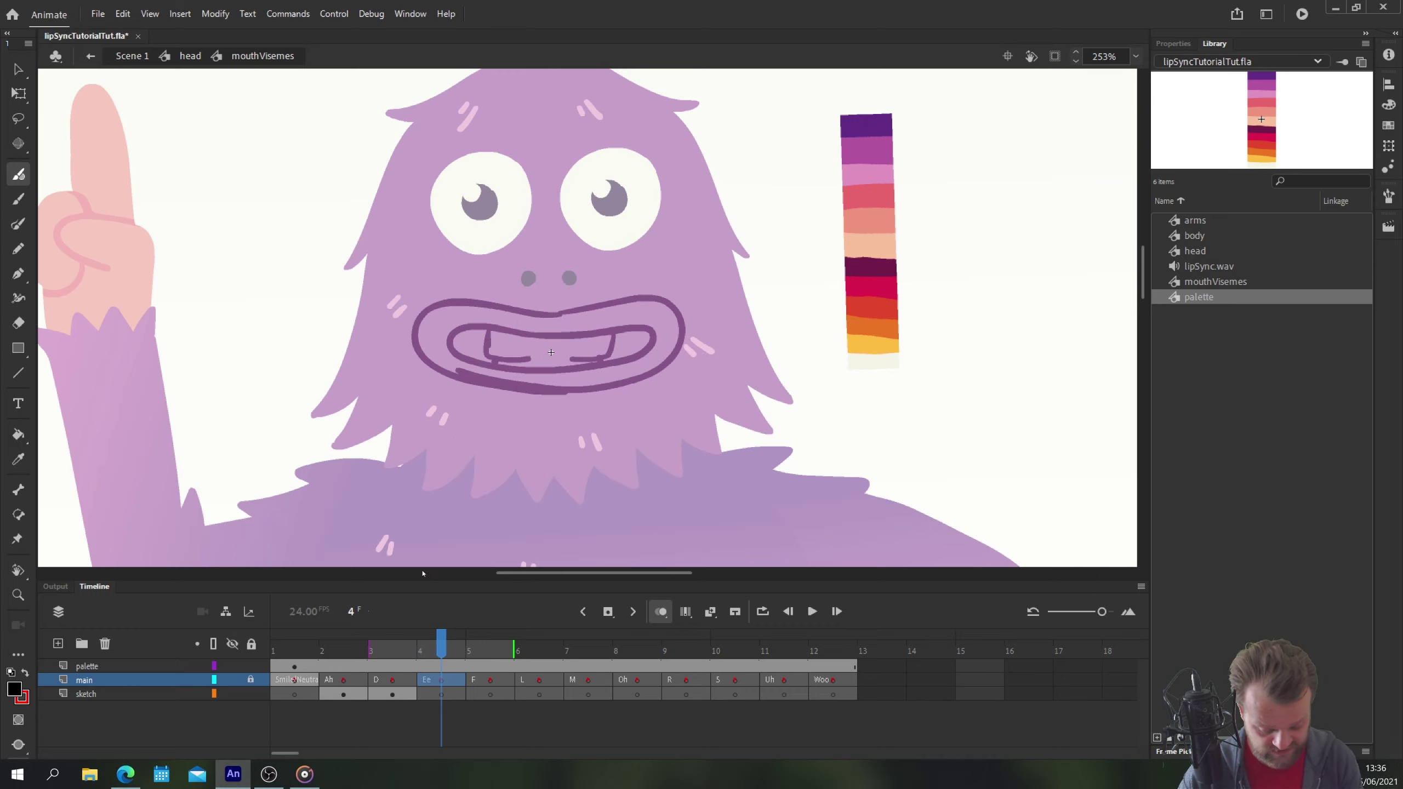
pyautogui.click(251, 680)
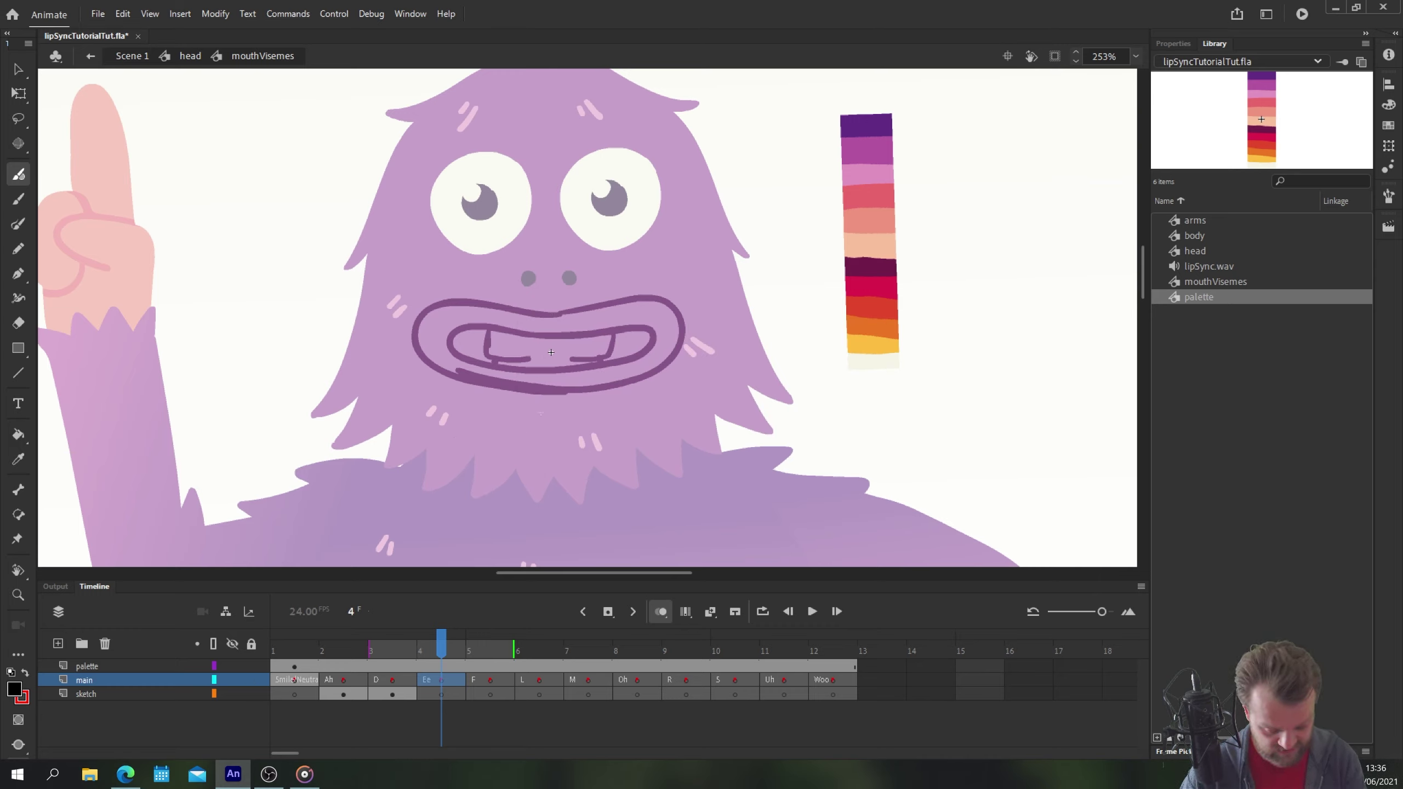
# - Sketch the Ee mouth in black on frame 4 of the main layer, with a lower bottom lip and upper and lower teeth
pyautogui.moveTo(552, 315)
pyautogui.mouseDown()
pyautogui.moveTo(641, 301)
pyautogui.moveTo(675, 310)
pyautogui.moveTo(686, 338)
pyautogui.moveTo(640, 397)
pyautogui.moveTo(557, 412)
pyautogui.moveTo(462, 390)
pyautogui.mouseUp()
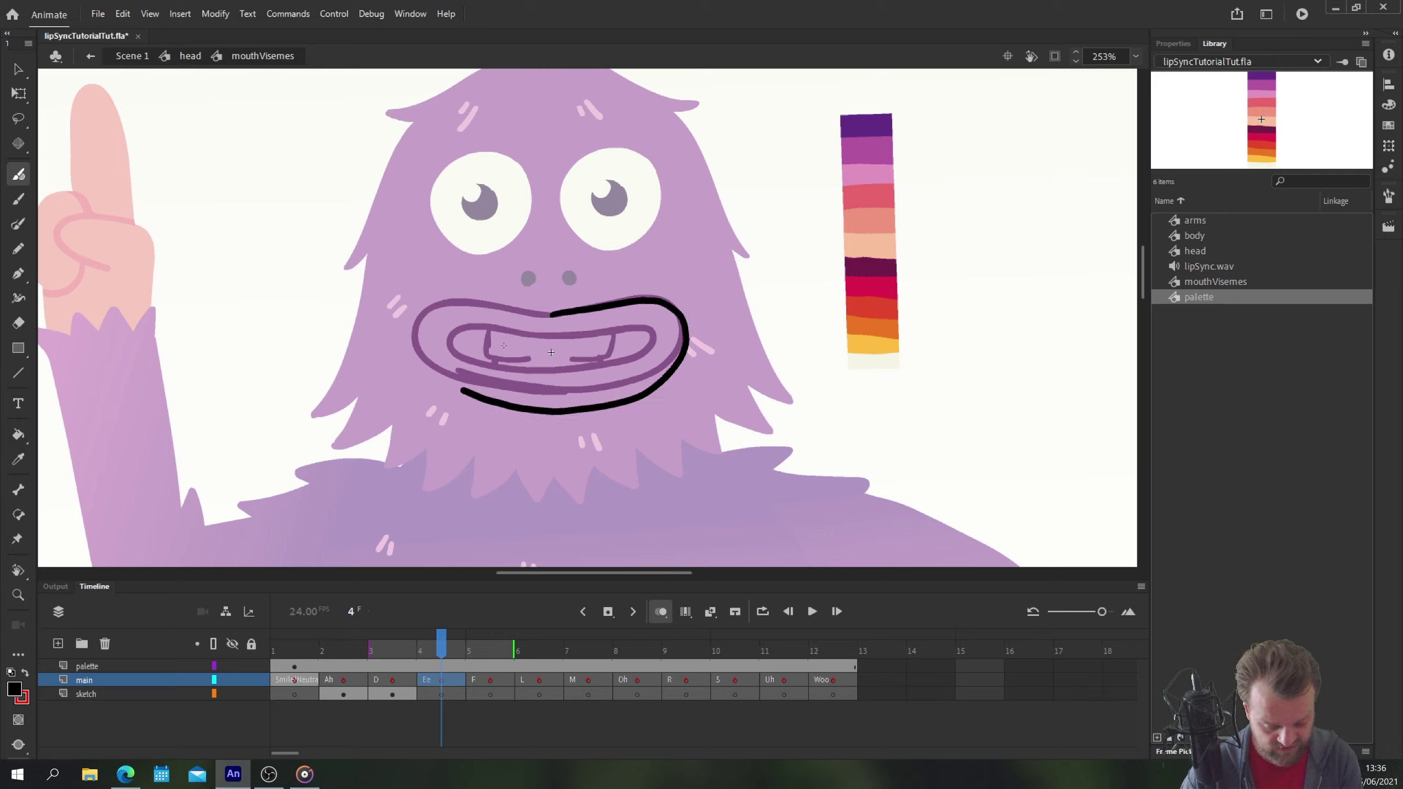
pyautogui.moveTo(555, 316)
pyautogui.mouseDown()
pyautogui.moveTo(452, 308)
pyautogui.moveTo(414, 345)
pyautogui.moveTo(422, 373)
pyautogui.moveTo(523, 412)
pyautogui.moveTo(545, 334)
pyautogui.moveTo(631, 323)
pyautogui.moveTo(655, 341)
pyautogui.moveTo(583, 385)
pyautogui.moveTo(478, 380)
pyautogui.moveTo(451, 354)
pyautogui.moveTo(461, 331)
pyautogui.moveTo(613, 326)
pyautogui.moveTo(570, 357)
pyautogui.mouseUp()
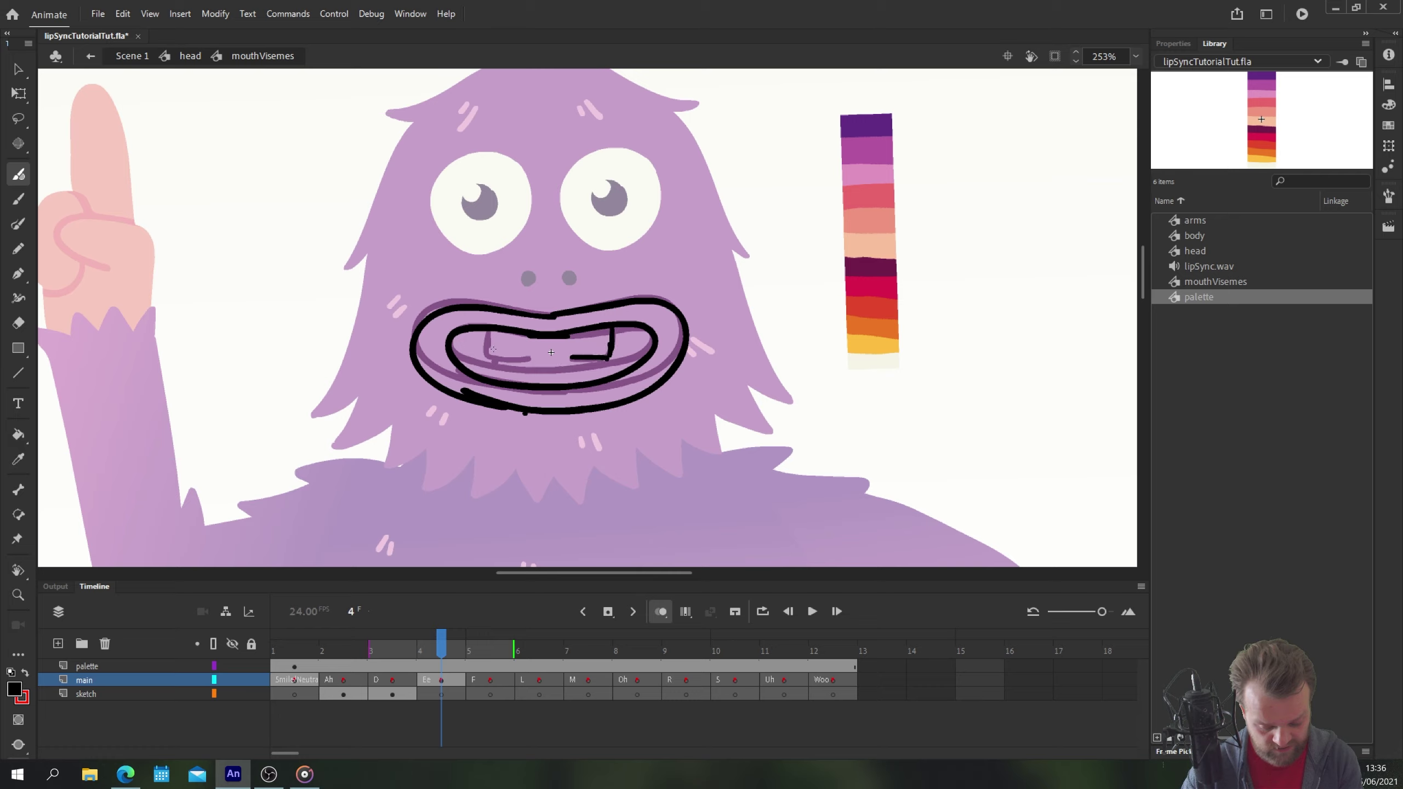
pyautogui.moveTo(487, 330)
pyautogui.mouseDown()
pyautogui.moveTo(517, 357)
pyautogui.moveTo(604, 358)
pyautogui.moveTo(553, 377)
pyautogui.moveTo(489, 375)
pyautogui.mouseUp()
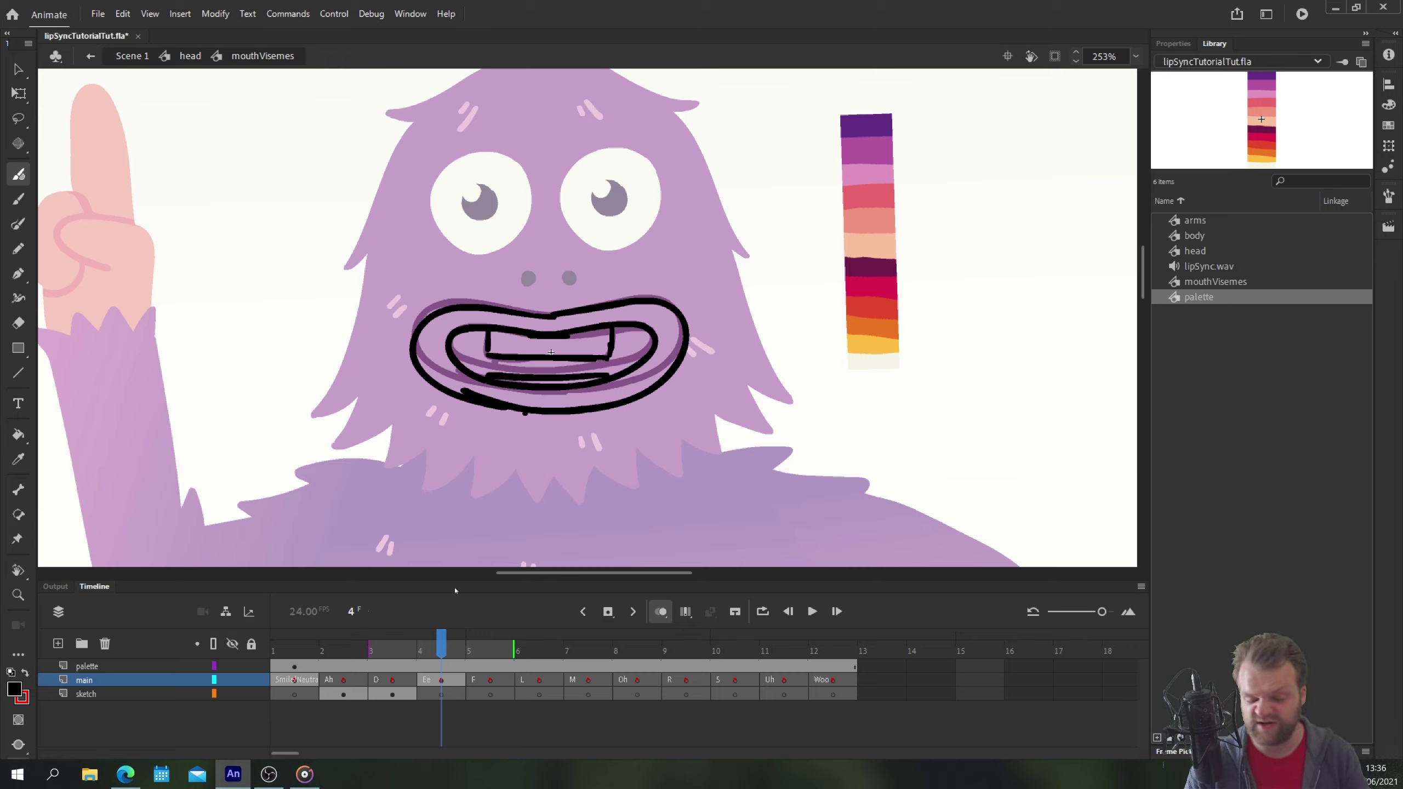
pyautogui.moveTo(602, 378)
pyautogui.mouseDown()
pyautogui.moveTo(547, 356)
pyautogui.moveTo(565, 357)
pyautogui.moveTo(504, 363)
pyautogui.mouseUp()
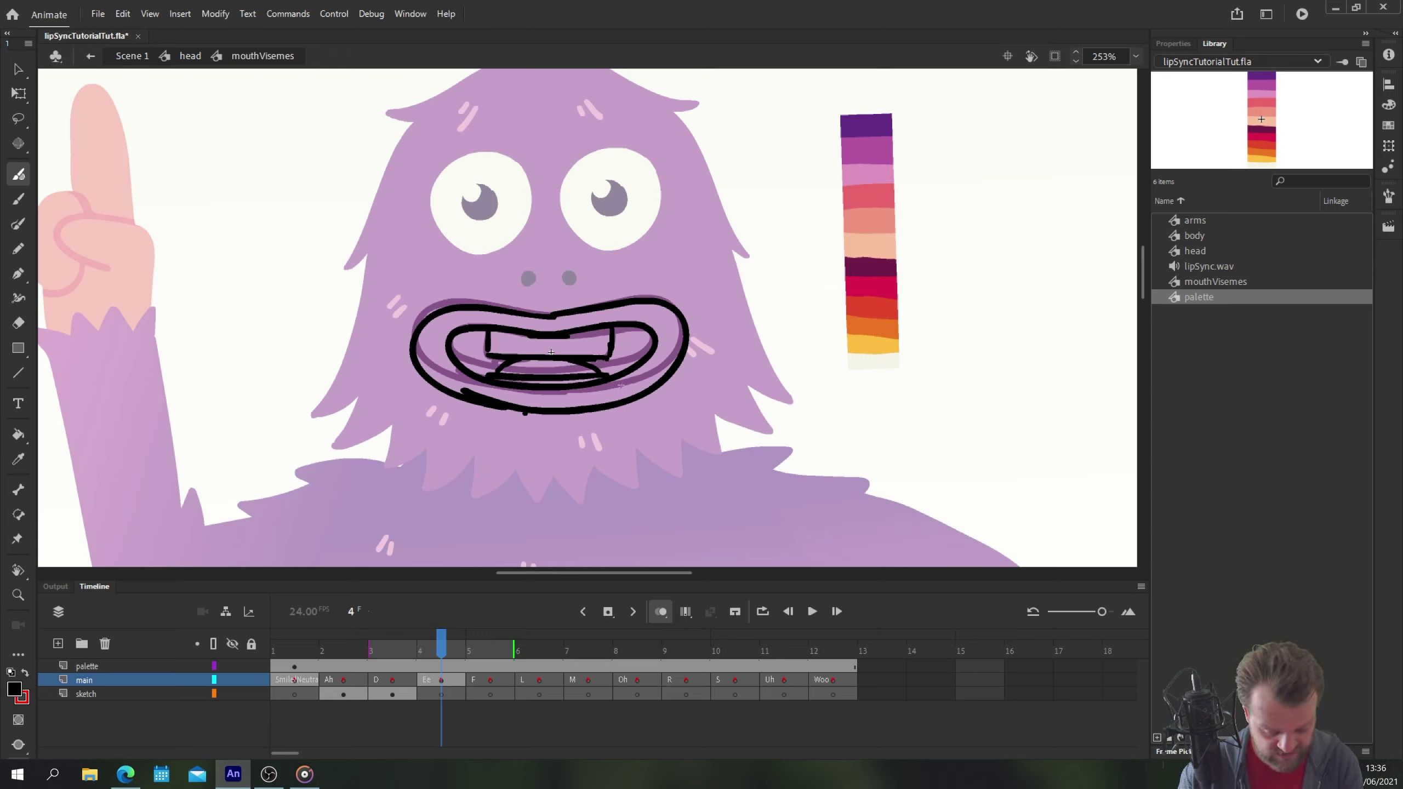
pyautogui.hotkey('ctrl', 'z')
pyautogui.hotkey('ctrl', 'z')
pyautogui.hotkey('ctrl', 'z')
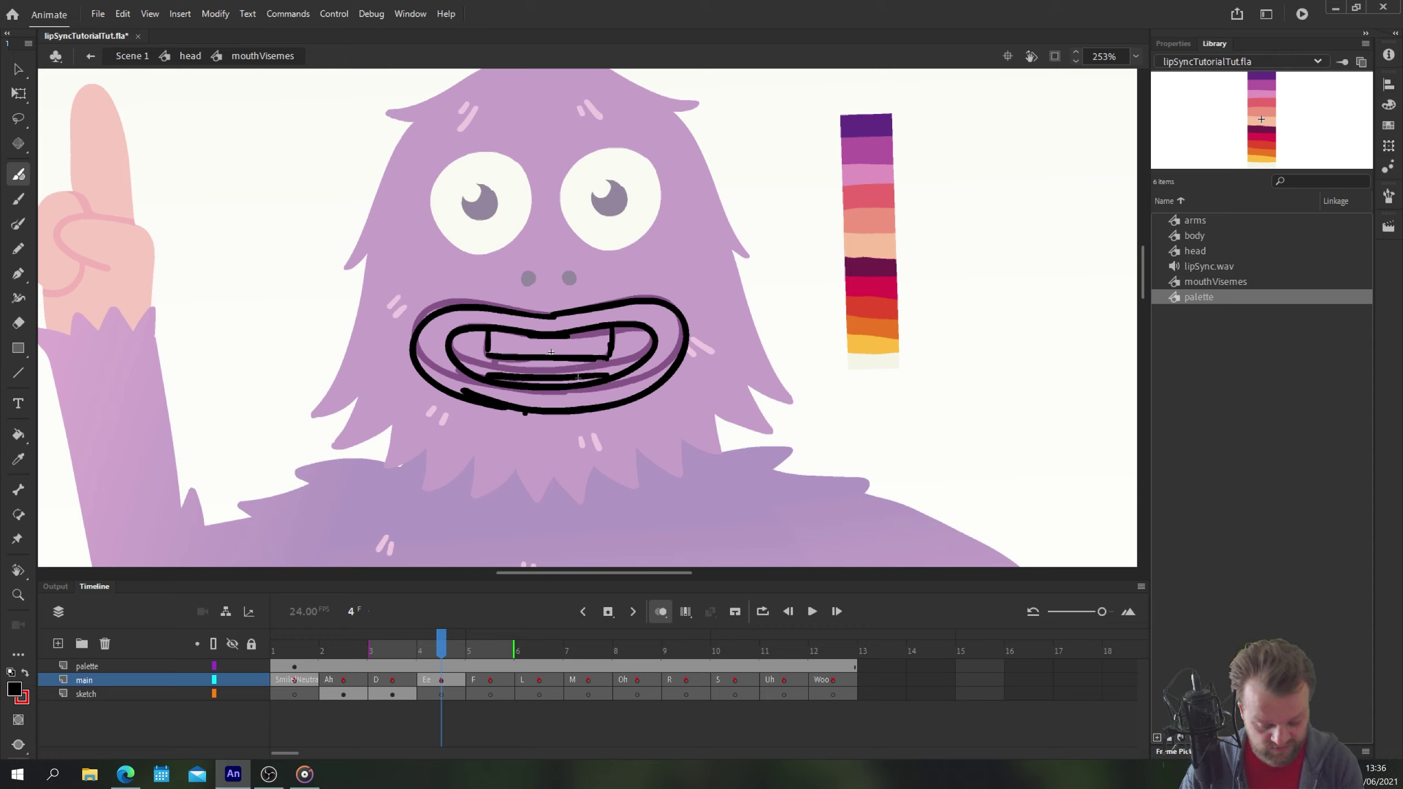
# - Sketch a low, flat tongue arc just above the lower teeth of the Ee mouth
pyautogui.moveTo(591, 374); pyautogui.dragTo(503, 372)
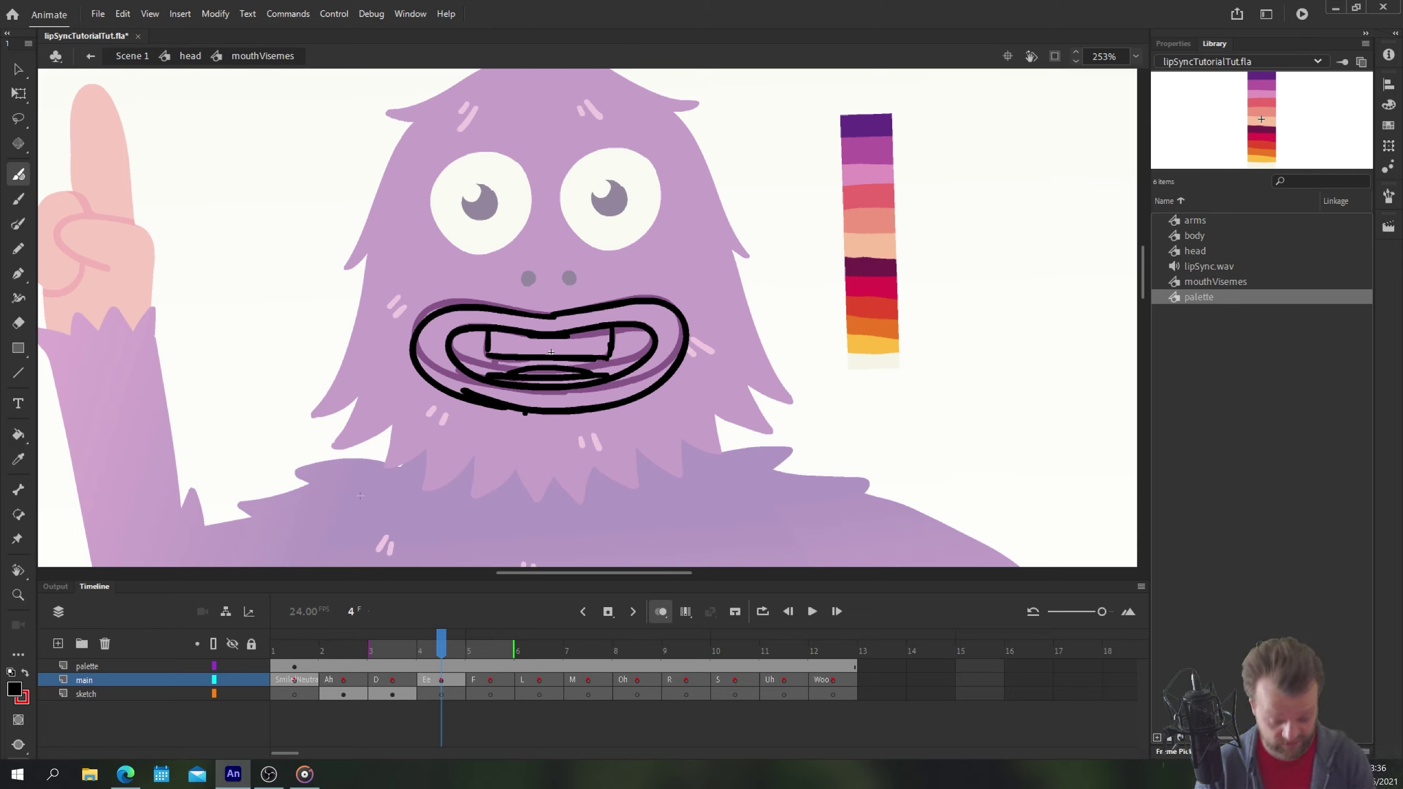
# - Sketch the outer lips of the F mouth in black on frame 5 of the main layer, with tucked bumps along the lower lip
pyautogui.click(477, 684)
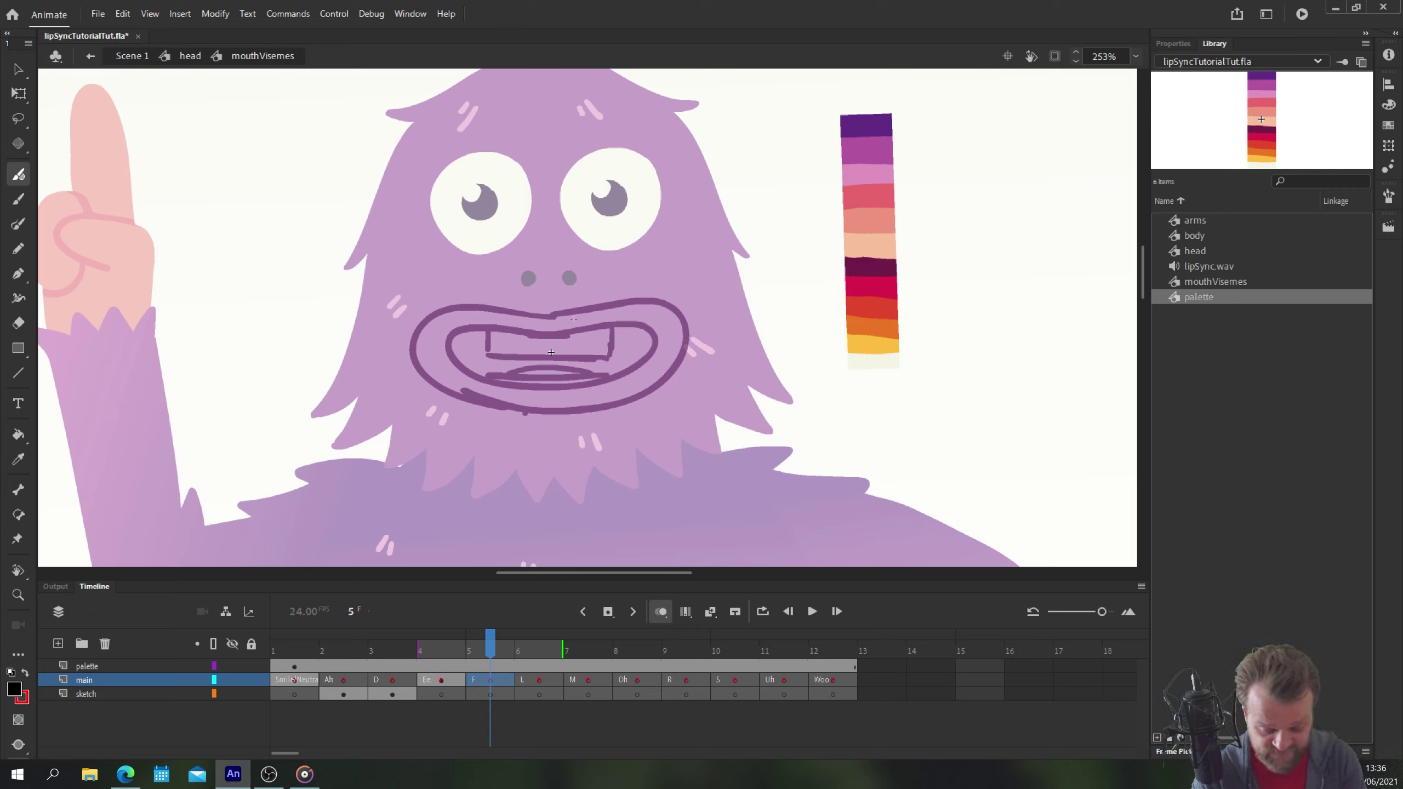
pyautogui.moveTo(551, 317)
pyautogui.mouseDown()
pyautogui.moveTo(619, 305)
pyautogui.moveTo(685, 342)
pyautogui.moveTo(641, 389)
pyautogui.mouseUp()
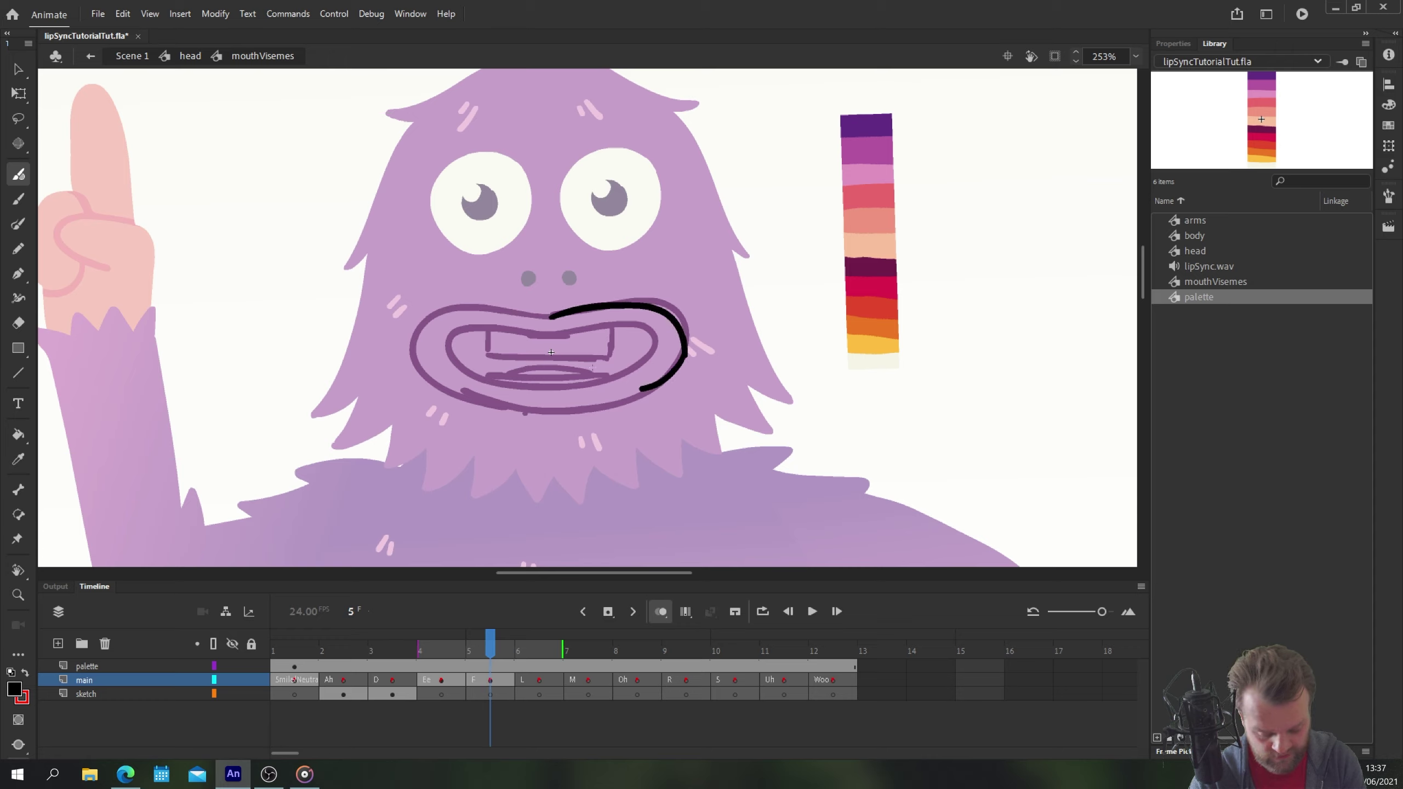
pyautogui.moveTo(567, 312)
pyautogui.mouseDown()
pyautogui.moveTo(433, 326)
pyautogui.moveTo(423, 368)
pyautogui.moveTo(455, 386)
pyautogui.moveTo(514, 376)
pyautogui.moveTo(534, 402)
pyautogui.moveTo(642, 389)
pyautogui.mouseUp()
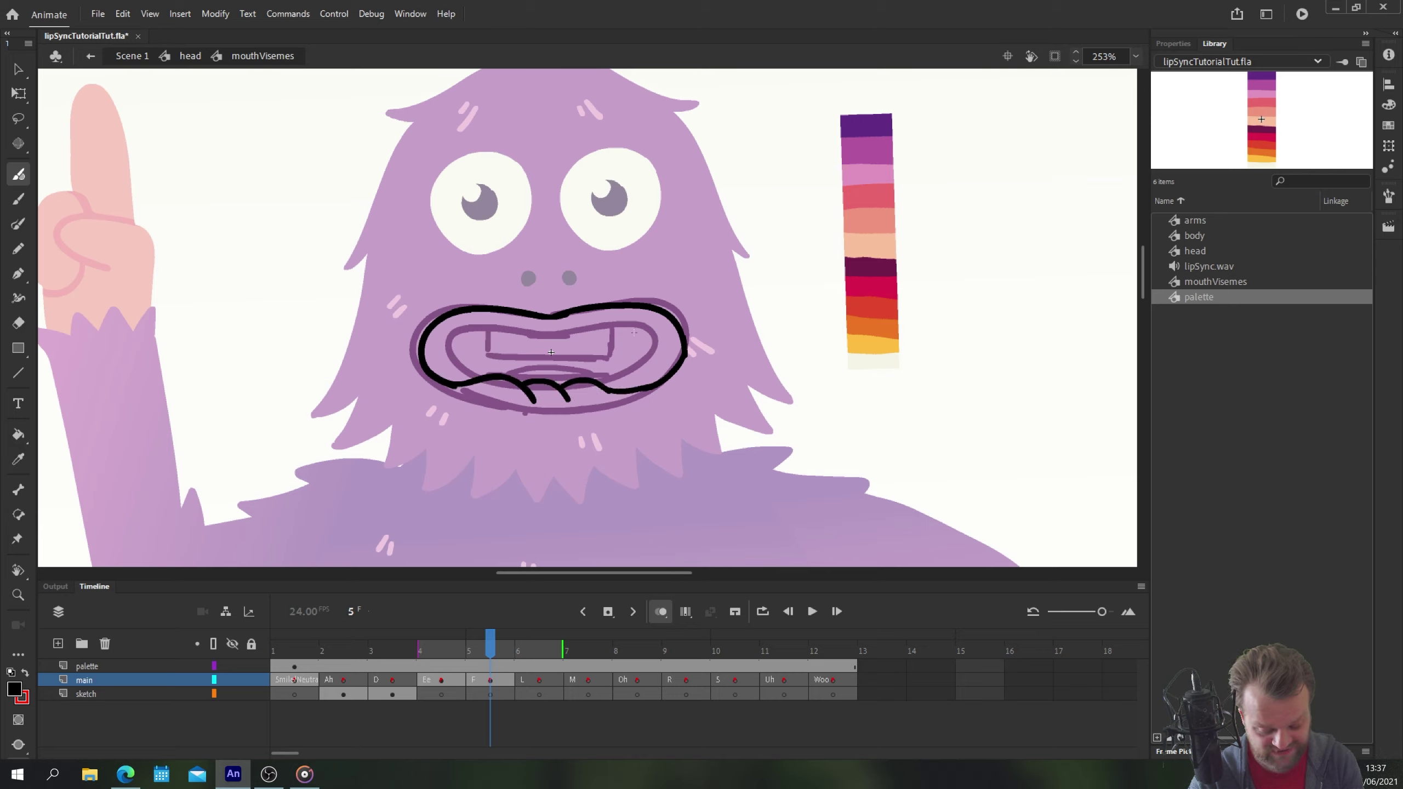
# - Sketch the inner mouth line of the F mouth, the short lines rising from the lower lip, and both sides of the upper teeth
pyautogui.moveTo(626, 331)
pyautogui.mouseDown()
pyautogui.moveTo(466, 335)
pyautogui.moveTo(450, 359)
pyautogui.mouseUp()
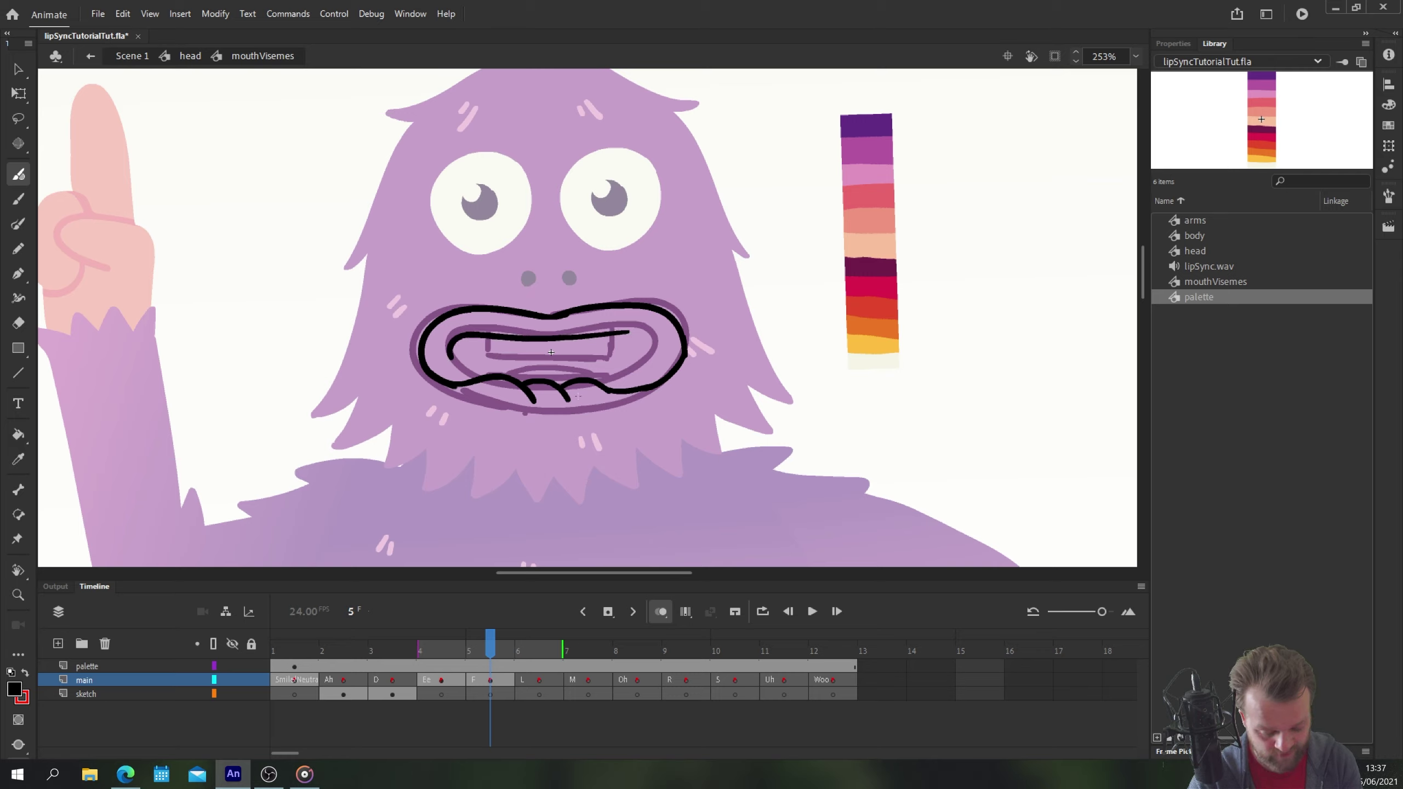
pyautogui.moveTo(625, 332)
pyautogui.mouseDown()
pyautogui.moveTo(651, 362)
pyautogui.moveTo(472, 380)
pyautogui.mouseUp()
pyautogui.moveTo(557, 365)
pyautogui.mouseDown()
pyautogui.moveTo(561, 385)
pyautogui.moveTo(524, 368)
pyautogui.moveTo(602, 384)
pyautogui.mouseUp()
pyautogui.moveTo(620, 333); pyautogui.dragTo(615, 372)
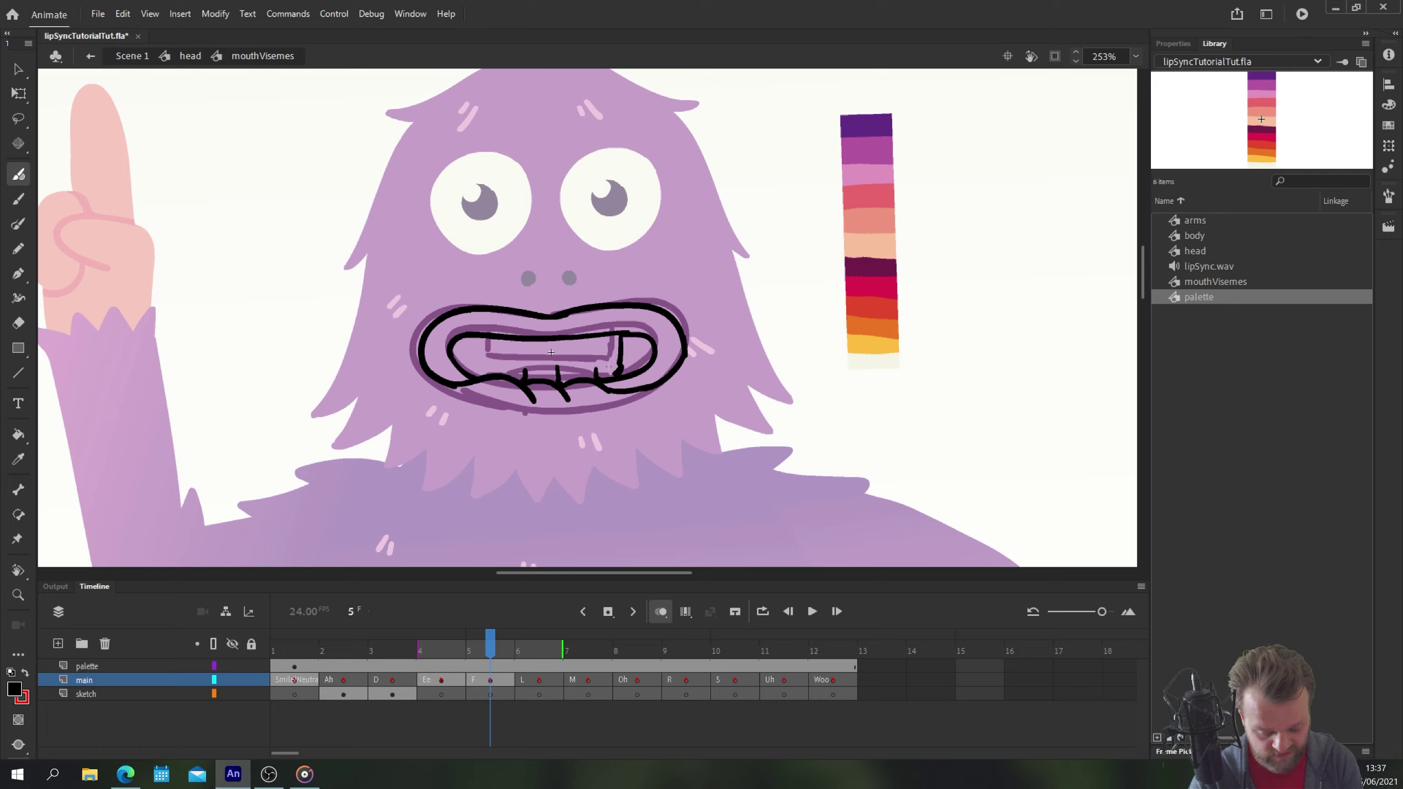
pyautogui.moveTo(482, 336)
pyautogui.mouseDown()
pyautogui.moveTo(483, 377)
pyautogui.moveTo(481, 354)
pyautogui.mouseUp()
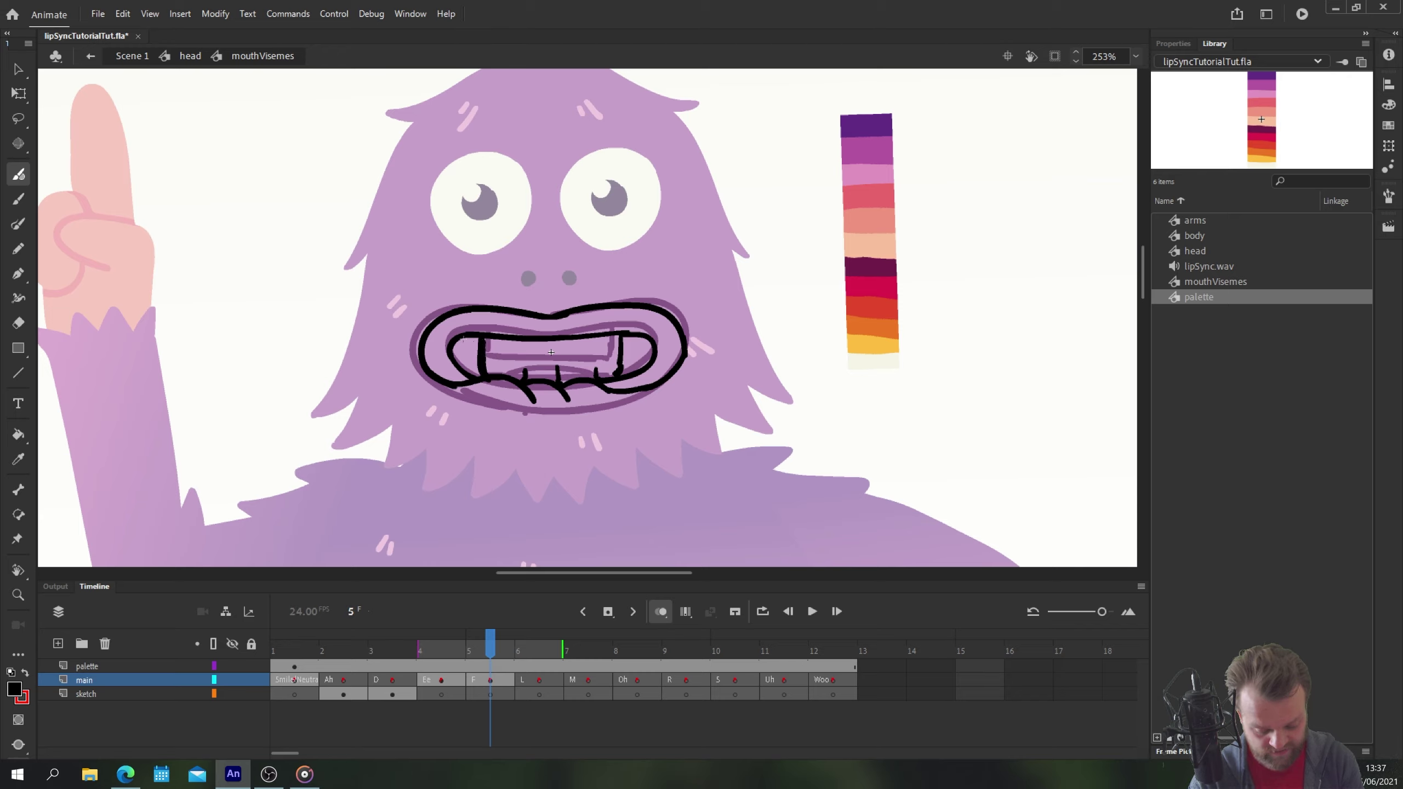
# - Fill the mouth openings on both sides of the F mouth's teeth with black
pyautogui.press('k')
pyautogui.click(465, 356)
pyautogui.click(637, 356)
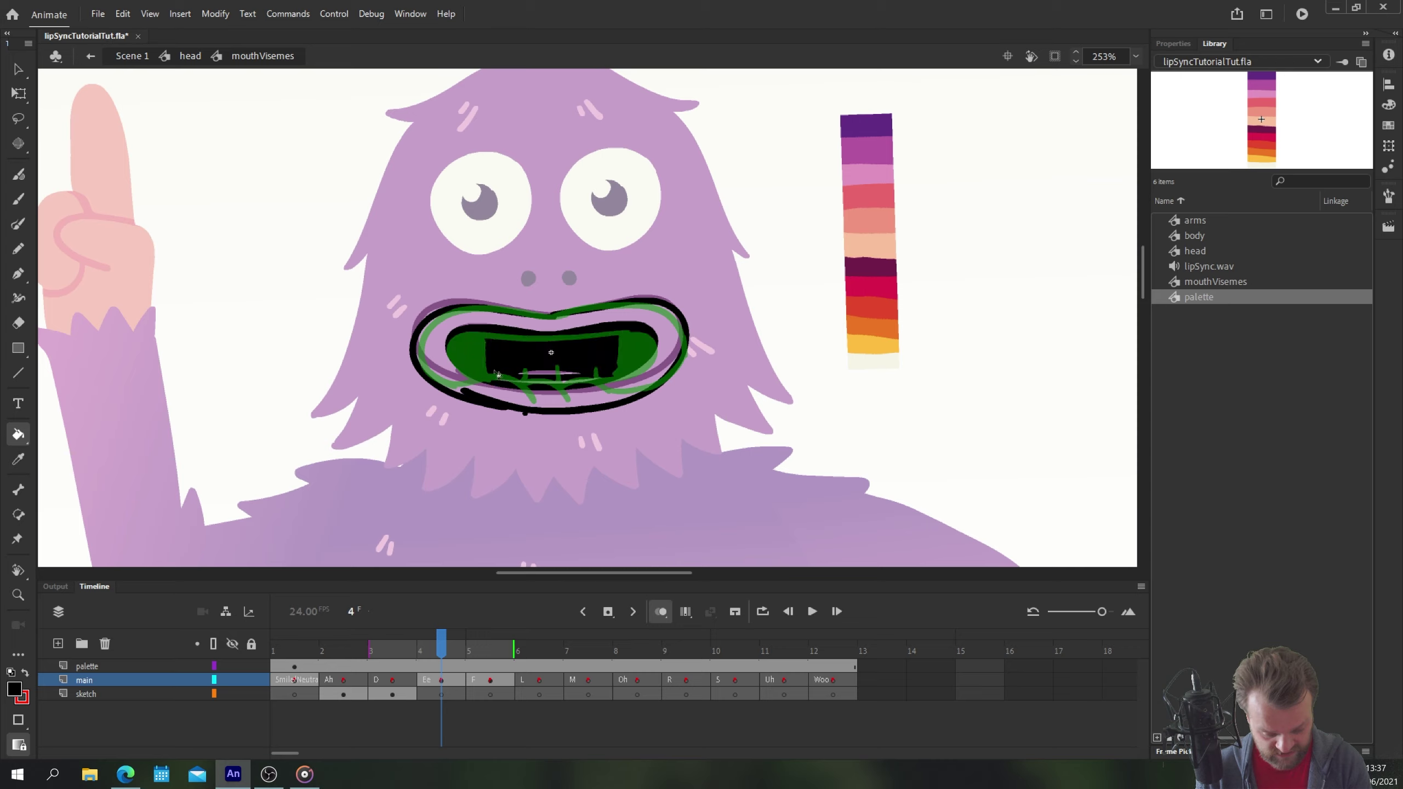
# - Close the upper teeth outline of the Ee mouth on frame 4 and fill the opening around the teeth with black
pyautogui.press('b')
pyautogui.moveTo(612, 329); pyautogui.dragTo(614, 357)
pyautogui.press('k')
pyautogui.click(471, 362)
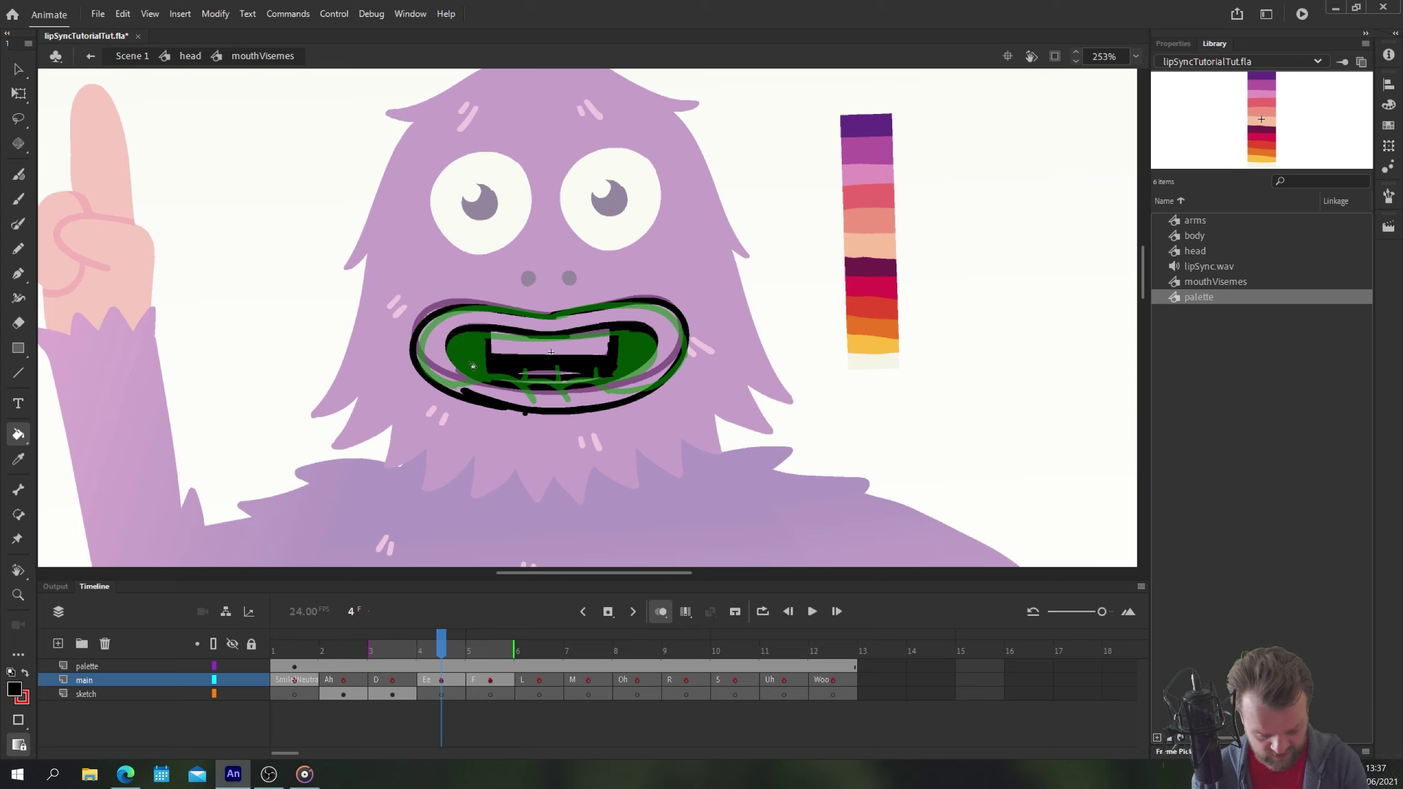
# - Fill the corners of the D mouth's opening with black, leaving the teeth unfilled
pyautogui.click(476, 357)
pyautogui.click(553, 345)
pyautogui.hotkey('ctrl', 'z')
pyautogui.click(630, 345)
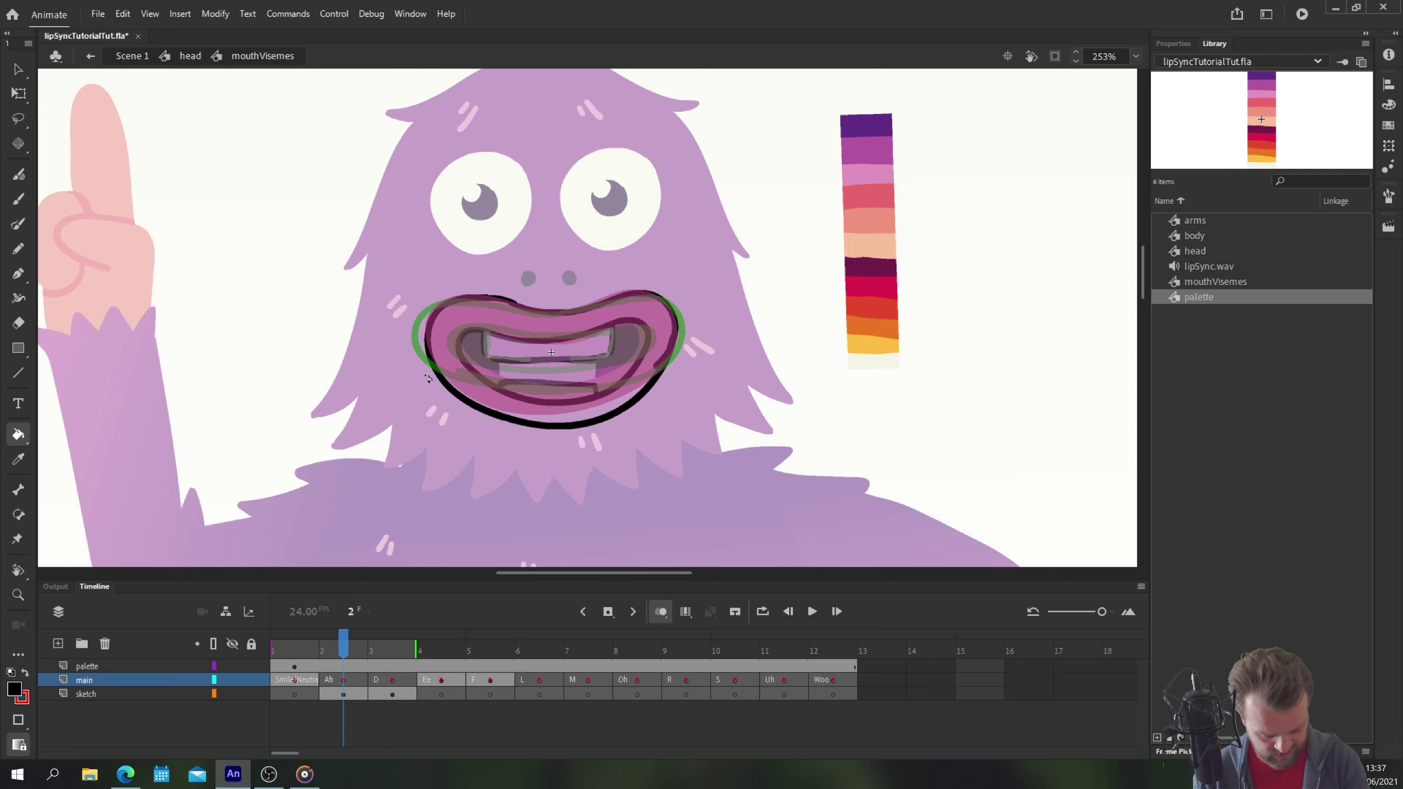
# - Turn off onion skinning and move the Ee and F mouth drawings to frames 4 and 5 of the sketch layer
pyautogui.click(660, 611)
pyautogui.press('b')
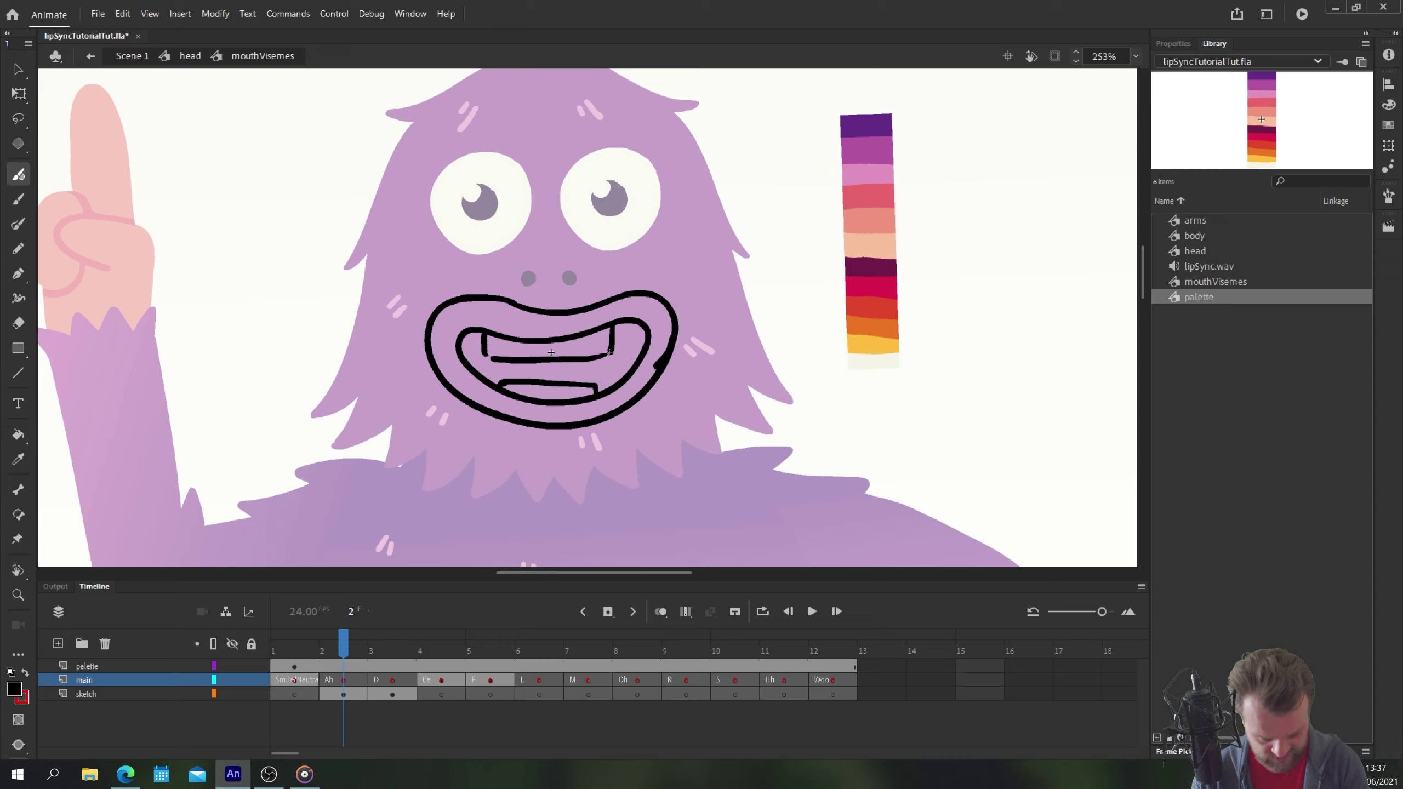
pyautogui.click(489, 694)
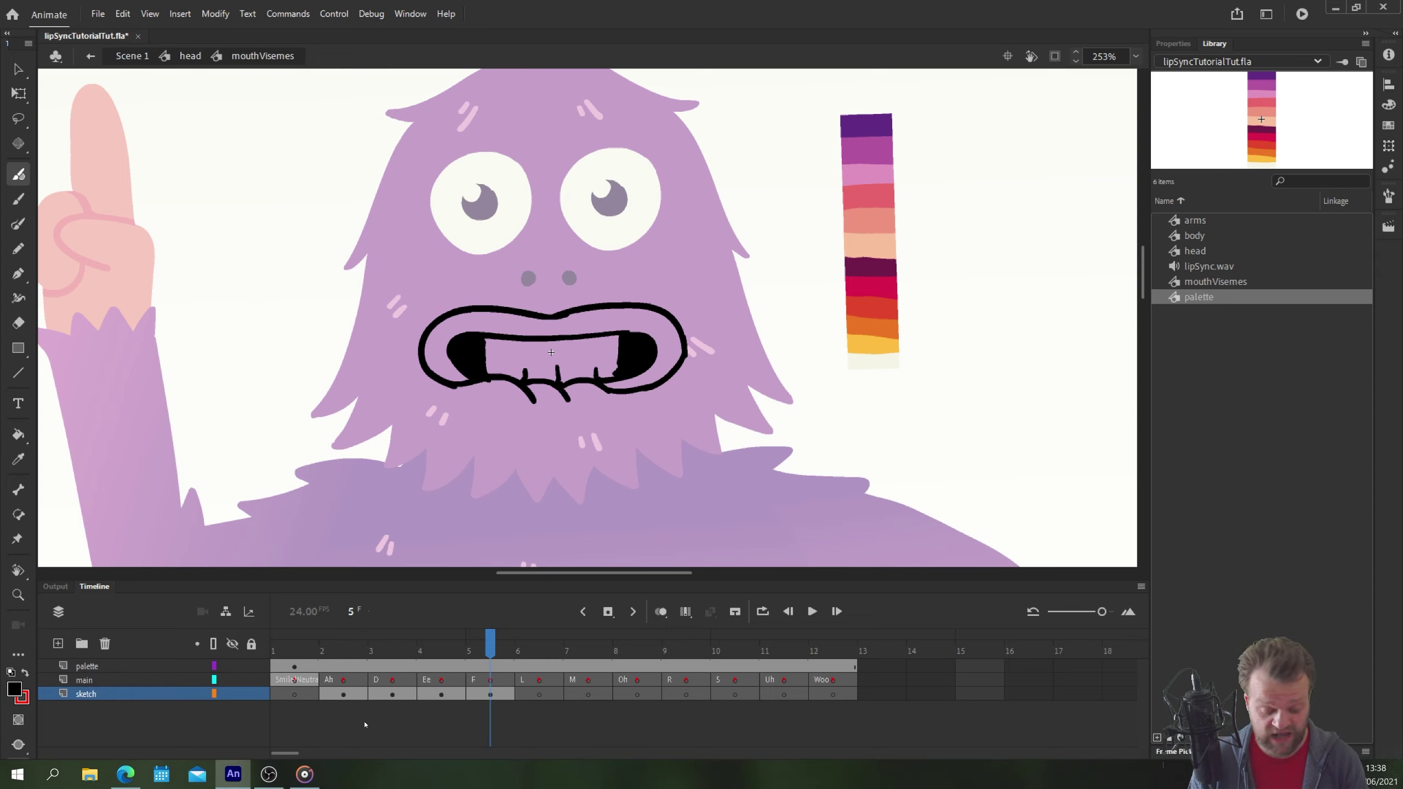
# - With onion skinning on, sketch the L mouth on frame 6 of the sketch layer, with lips, a teeth line and a raised tongue
pyautogui.click(537, 694)
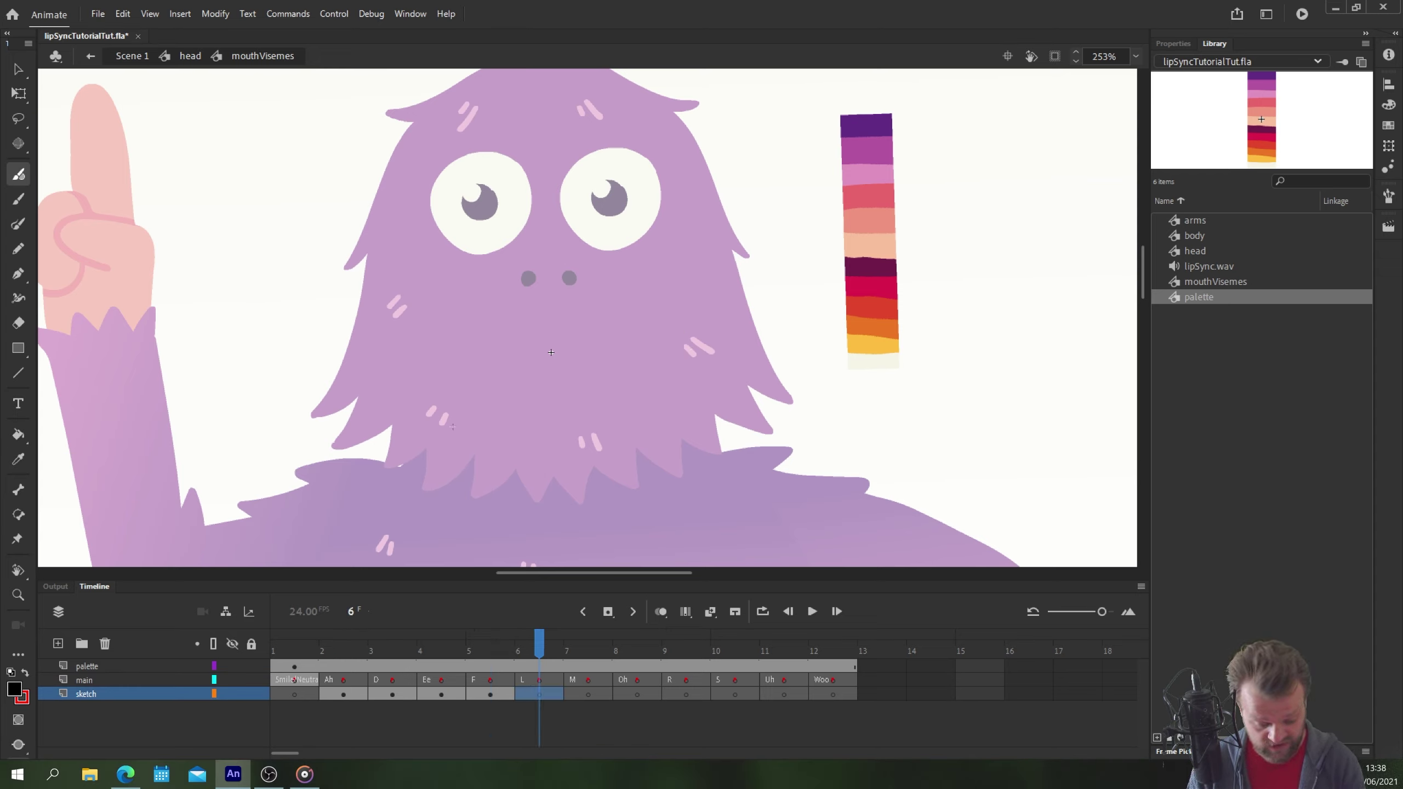
pyautogui.hotkey('alt', 'shift', 'o')
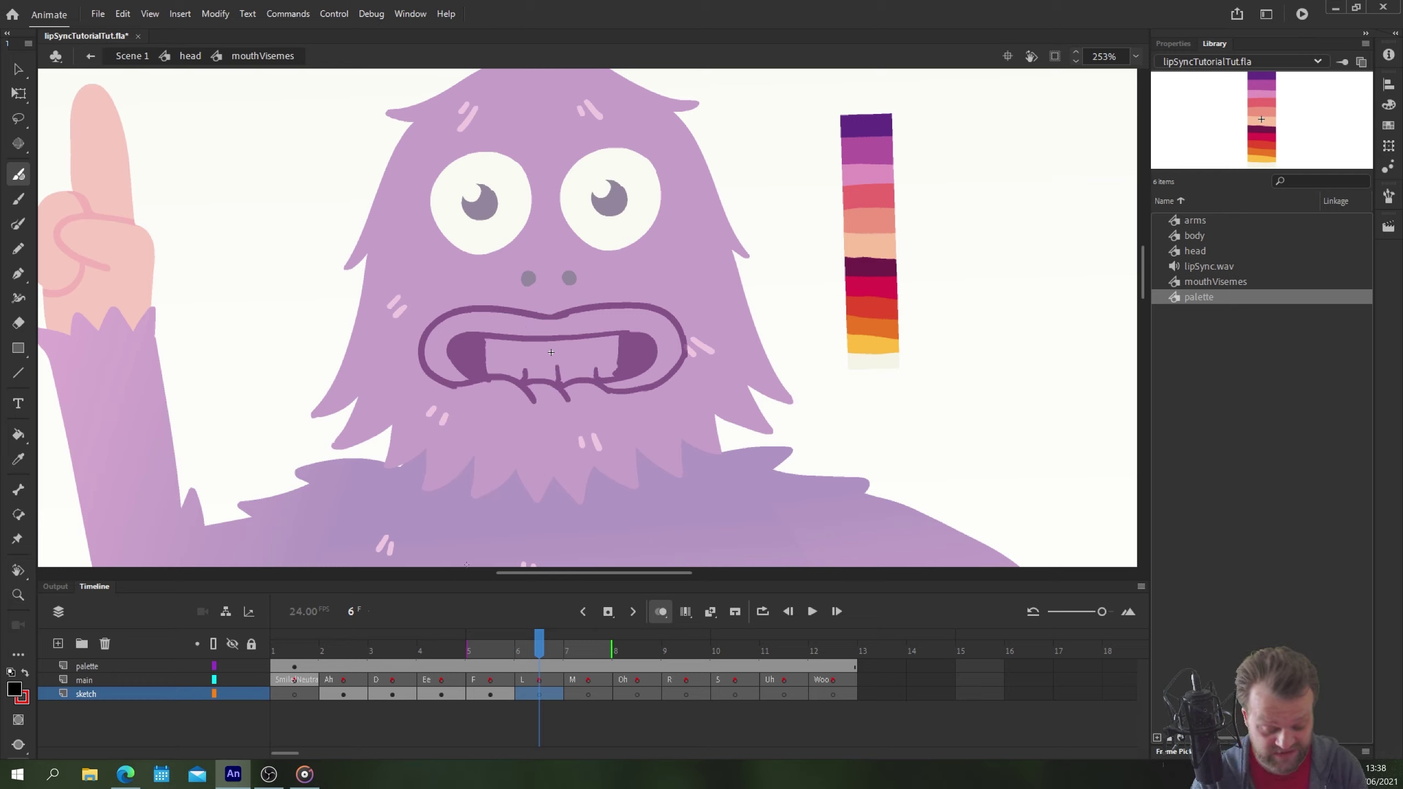
pyautogui.moveTo(551, 315)
pyautogui.mouseDown()
pyautogui.moveTo(633, 299)
pyautogui.moveTo(673, 311)
pyautogui.moveTo(688, 342)
pyautogui.moveTo(663, 380)
pyautogui.moveTo(618, 402)
pyautogui.moveTo(530, 406)
pyautogui.moveTo(451, 383)
pyautogui.moveTo(416, 324)
pyautogui.moveTo(454, 301)
pyautogui.moveTo(550, 312)
pyautogui.moveTo(520, 318)
pyautogui.moveTo(547, 332)
pyautogui.moveTo(449, 326)
pyautogui.moveTo(450, 353)
pyautogui.moveTo(540, 383)
pyautogui.moveTo(627, 368)
pyautogui.moveTo(654, 342)
pyautogui.moveTo(616, 329)
pyautogui.moveTo(528, 337)
pyautogui.mouseUp()
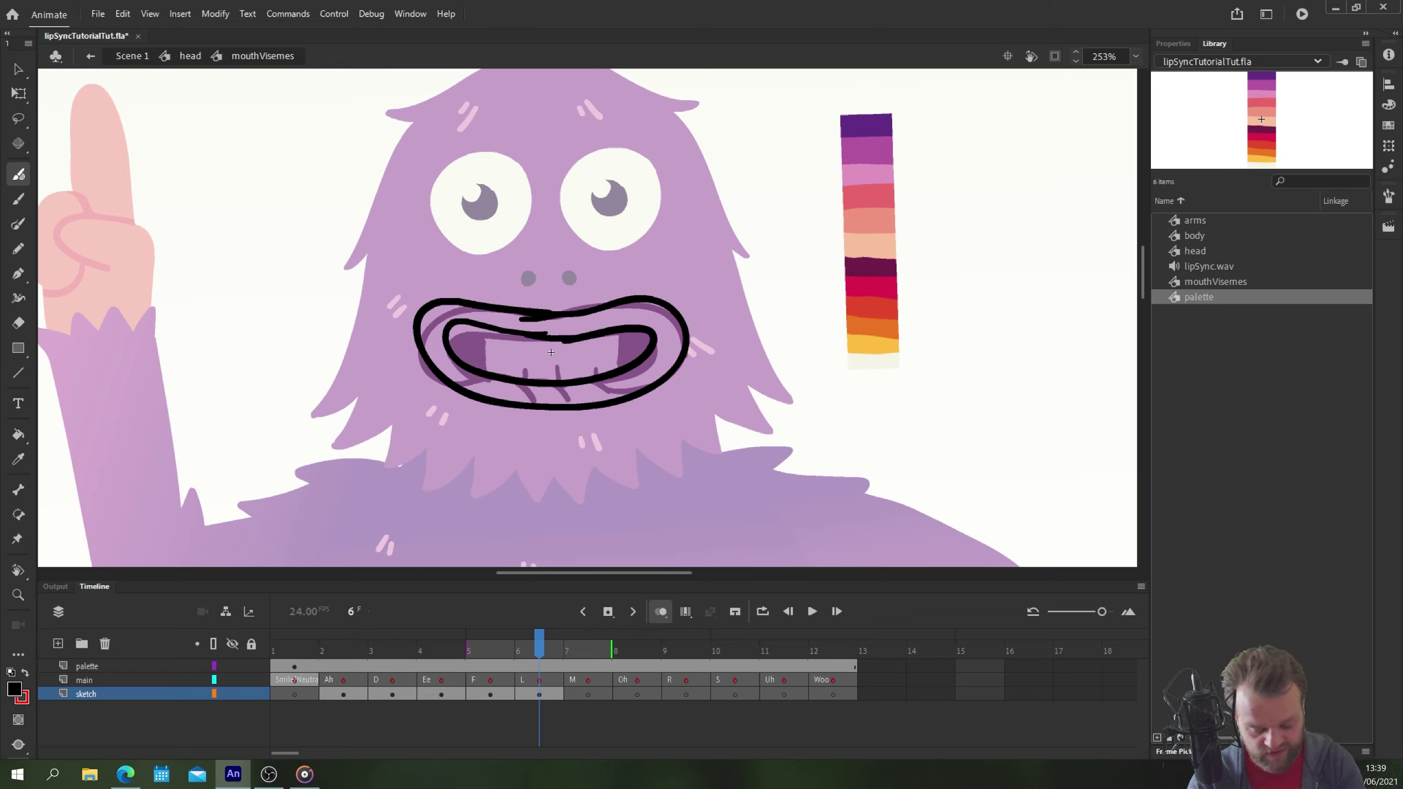
pyautogui.moveTo(610, 367); pyautogui.dragTo(484, 368)
pyautogui.moveTo(601, 366)
pyautogui.mouseDown()
pyautogui.moveTo(561, 299)
pyautogui.moveTo(512, 307)
pyautogui.moveTo(497, 364)
pyautogui.moveTo(511, 331)
pyautogui.moveTo(557, 302)
pyautogui.moveTo(591, 366)
pyautogui.mouseUp()
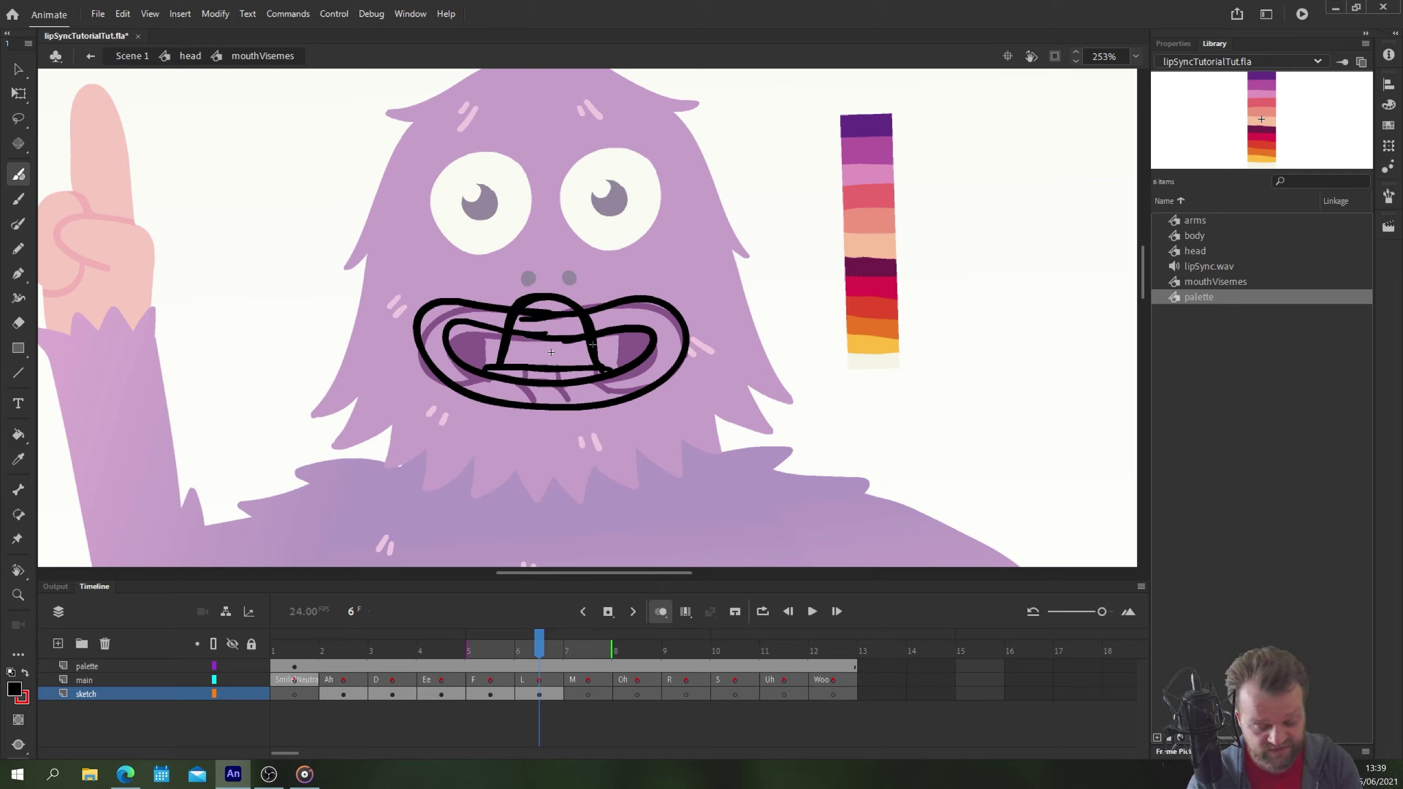
# - Delete the lip lines that cross the inside of the L mouth's raised tongue
pyautogui.press('l')
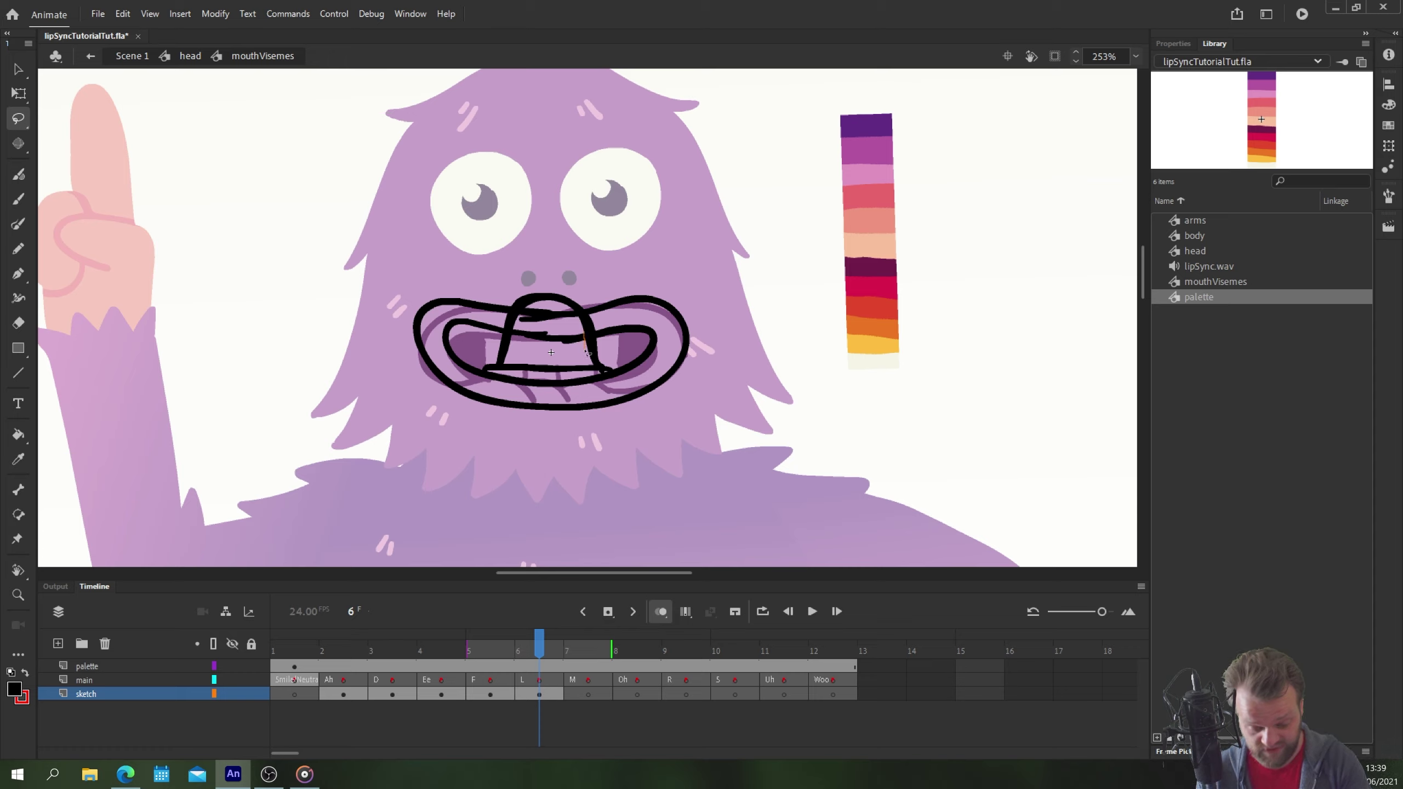
pyautogui.moveTo(586, 351); pyautogui.dragTo(587, 352)
pyautogui.press('Delete')
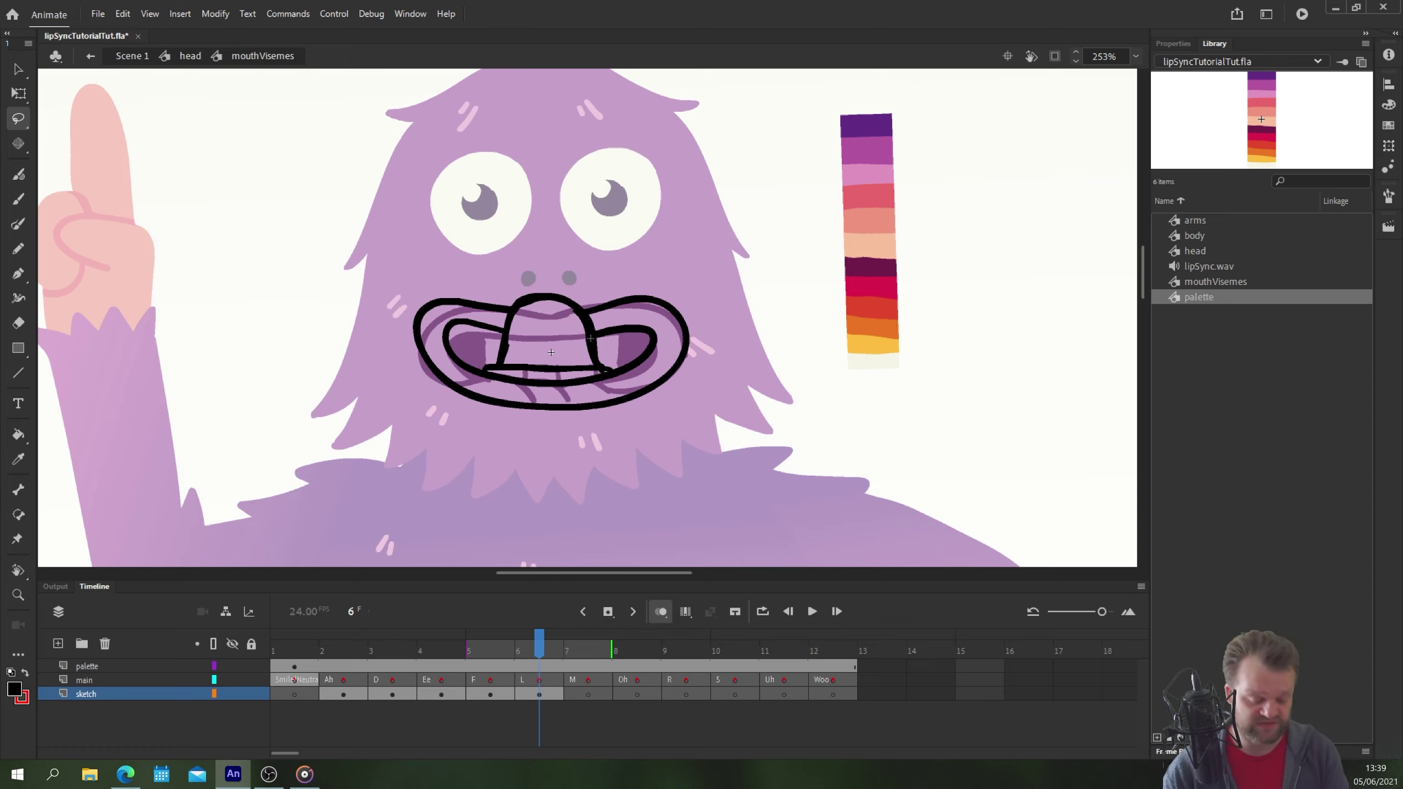
# - Draw the teeth edges on both sides of the L mouth's tongue and fill both mouth corners with black
pyautogui.press('b')
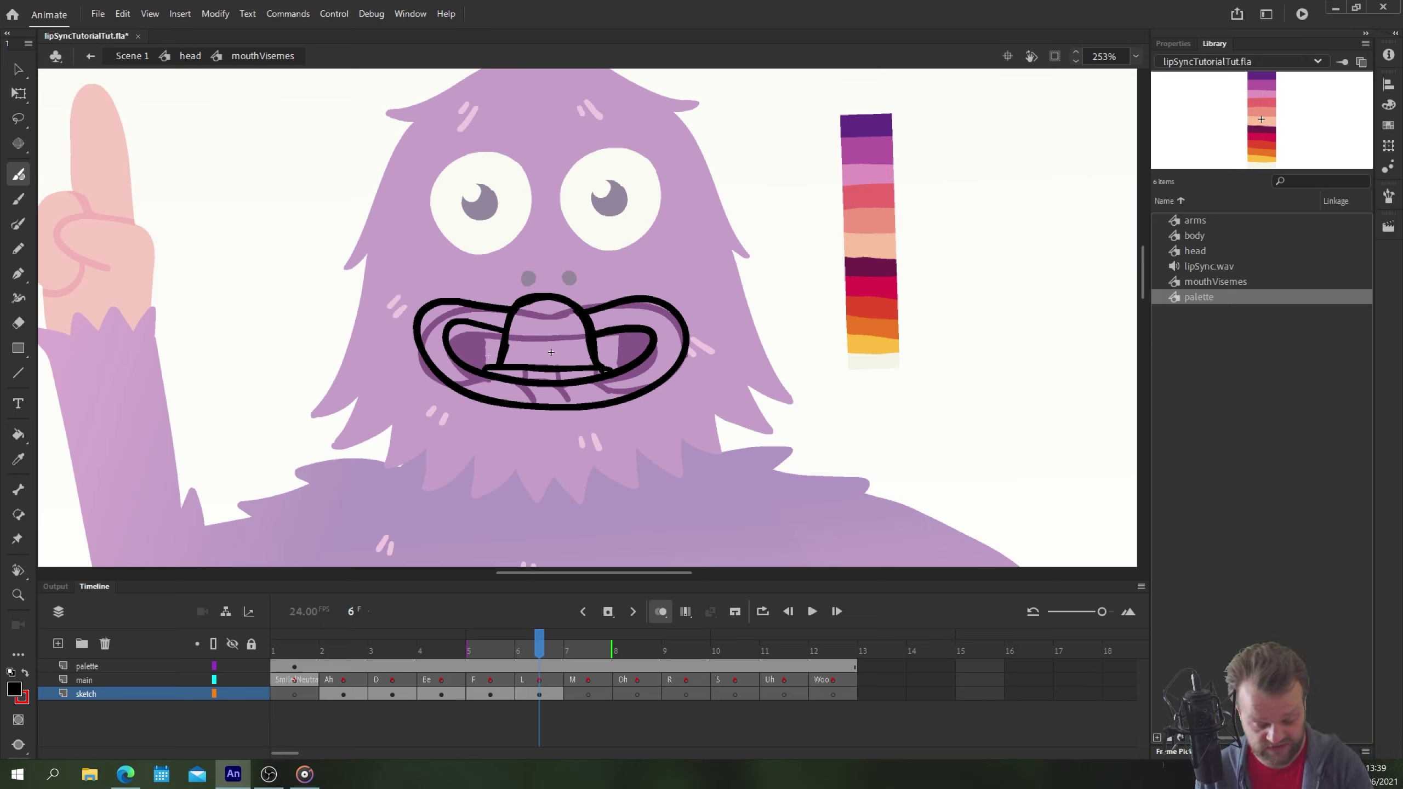
pyautogui.moveTo(485, 330); pyautogui.dragTo(486, 366)
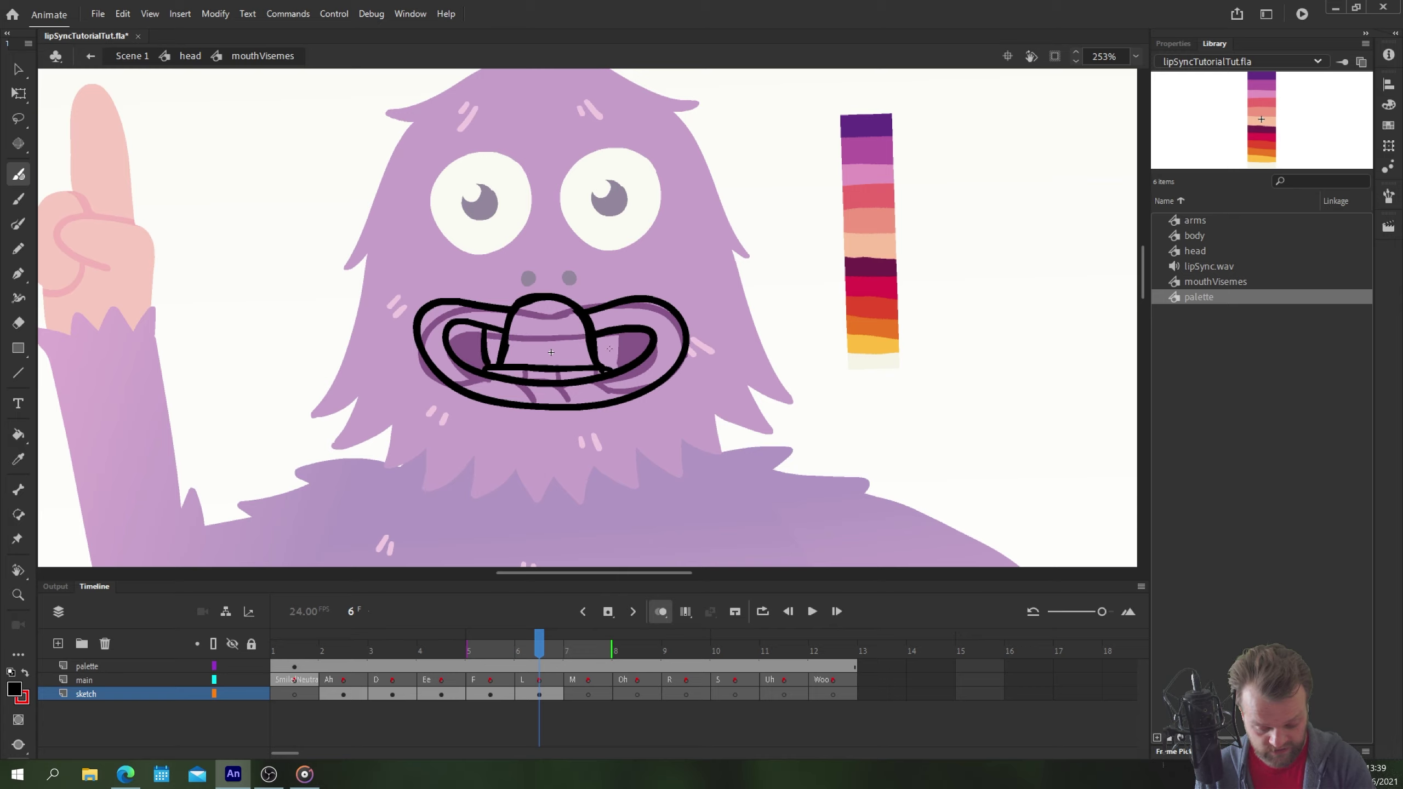
pyautogui.moveTo(614, 335); pyautogui.dragTo(612, 367)
pyautogui.press('k')
pyautogui.click(630, 354)
pyautogui.click(470, 357)
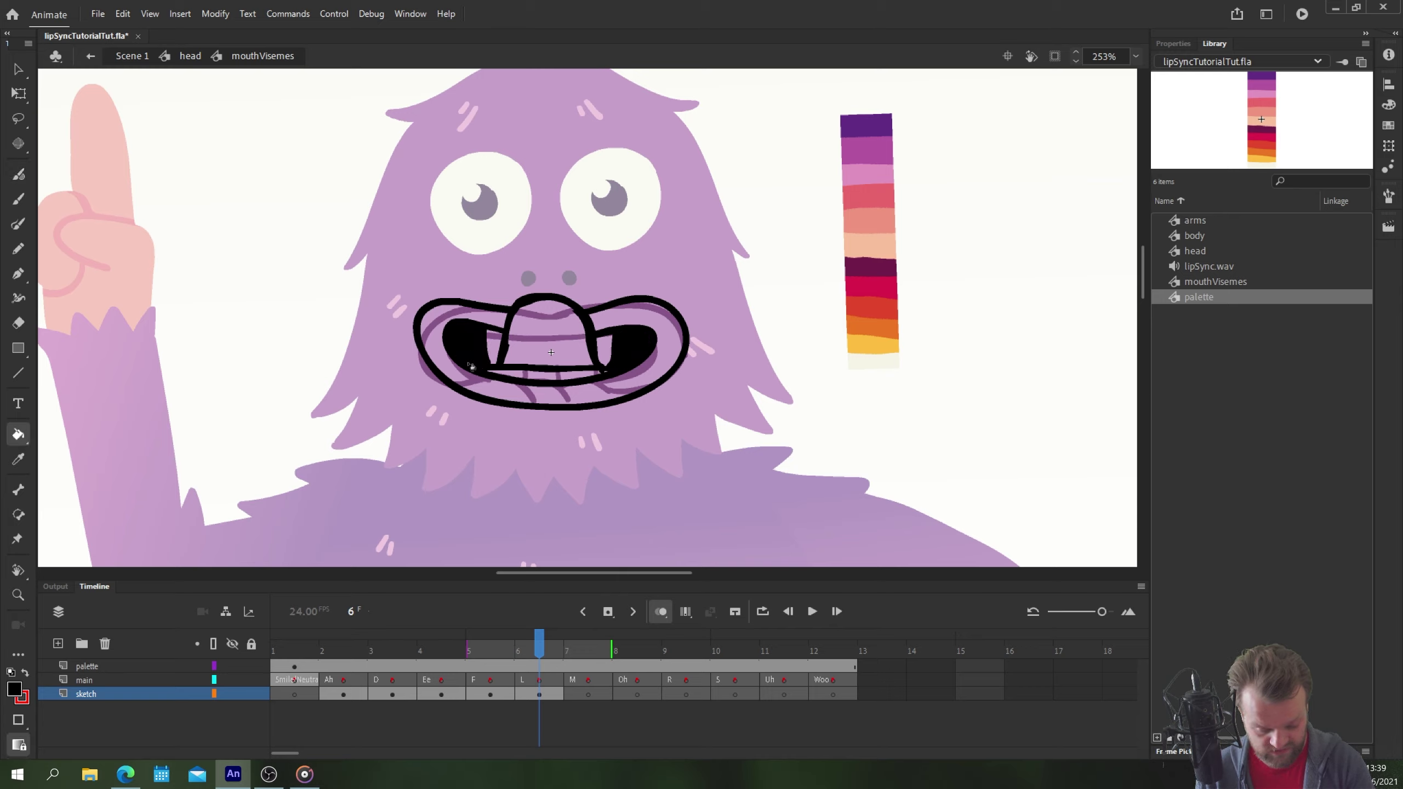
pyautogui.press('b')
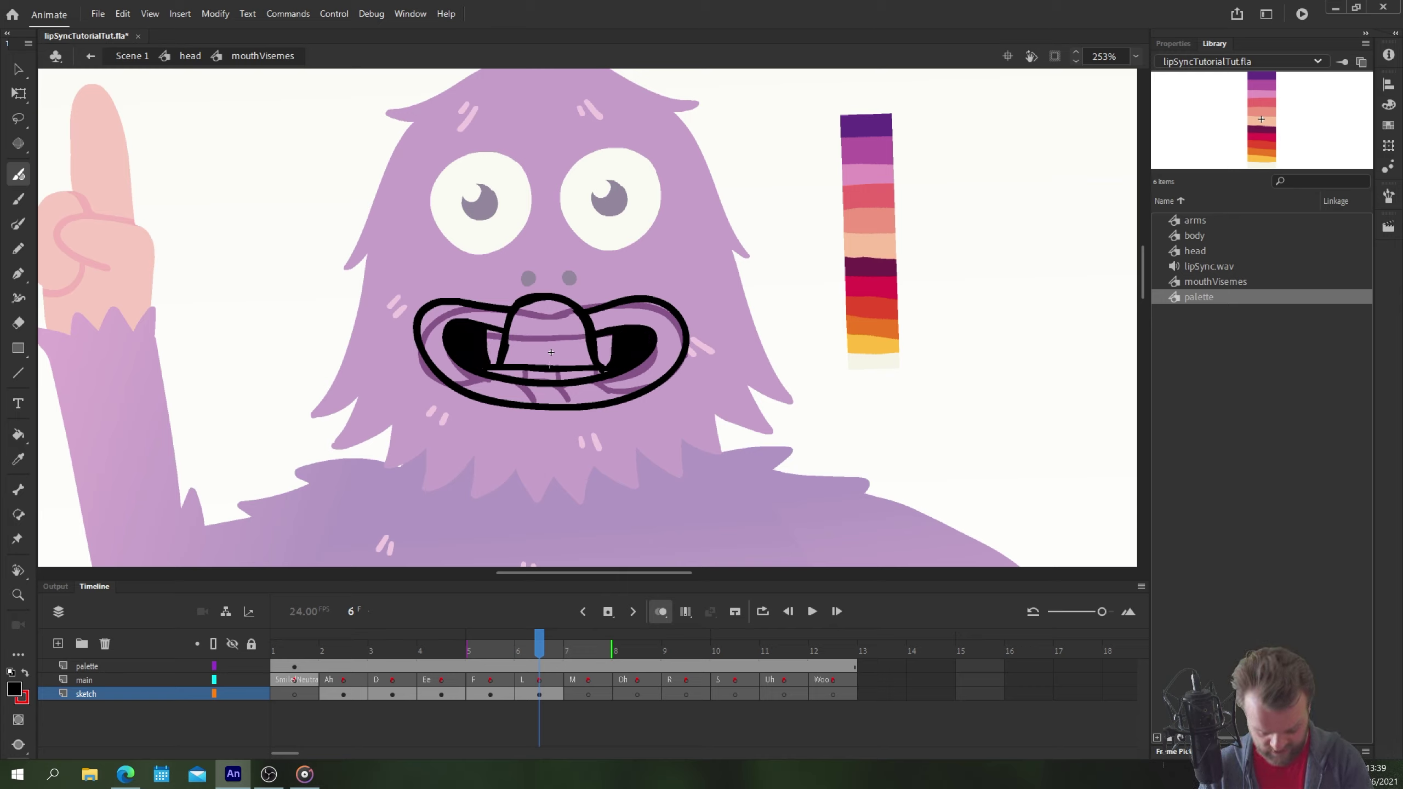
# - Add a short centre line to the L mouth's tongue, and sketch the closed M mouth on frame 7 with flat lips and a line between them
pyautogui.moveTo(551, 351); pyautogui.dragTo(550, 352)
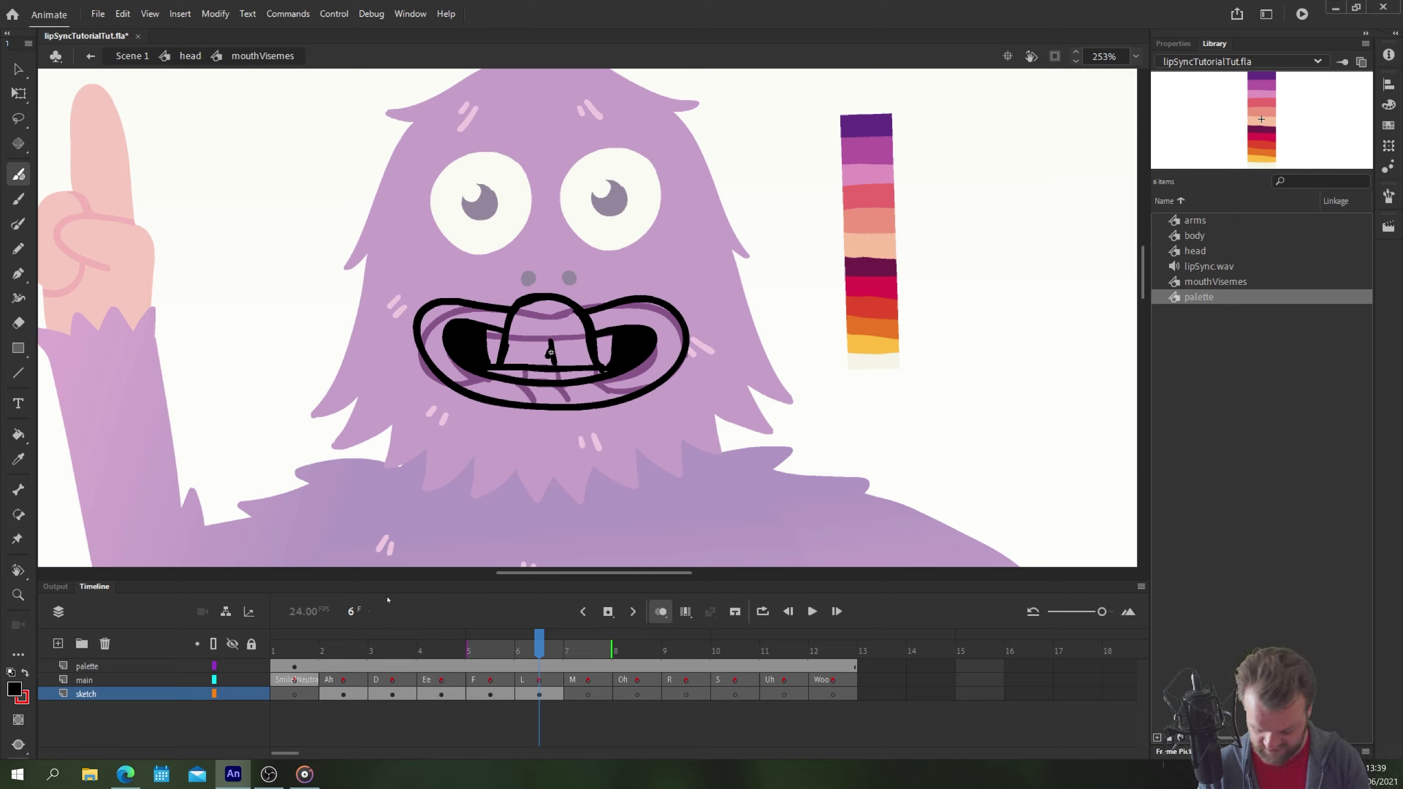
pyautogui.click(578, 696)
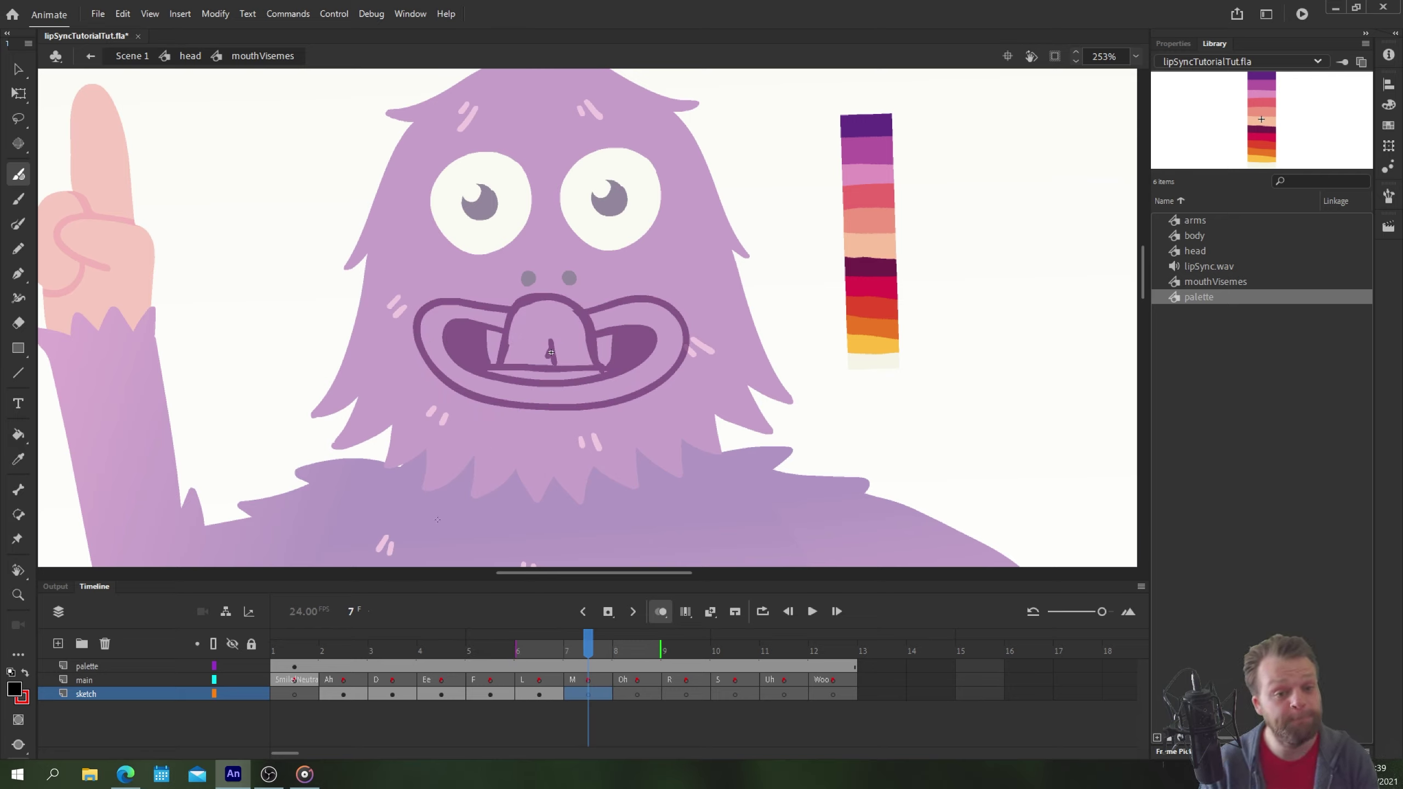
pyautogui.moveTo(548, 318)
pyautogui.mouseDown()
pyautogui.moveTo(673, 318)
pyautogui.moveTo(635, 374)
pyautogui.moveTo(423, 359)
pyautogui.moveTo(448, 313)
pyautogui.moveTo(580, 316)
pyautogui.mouseUp()
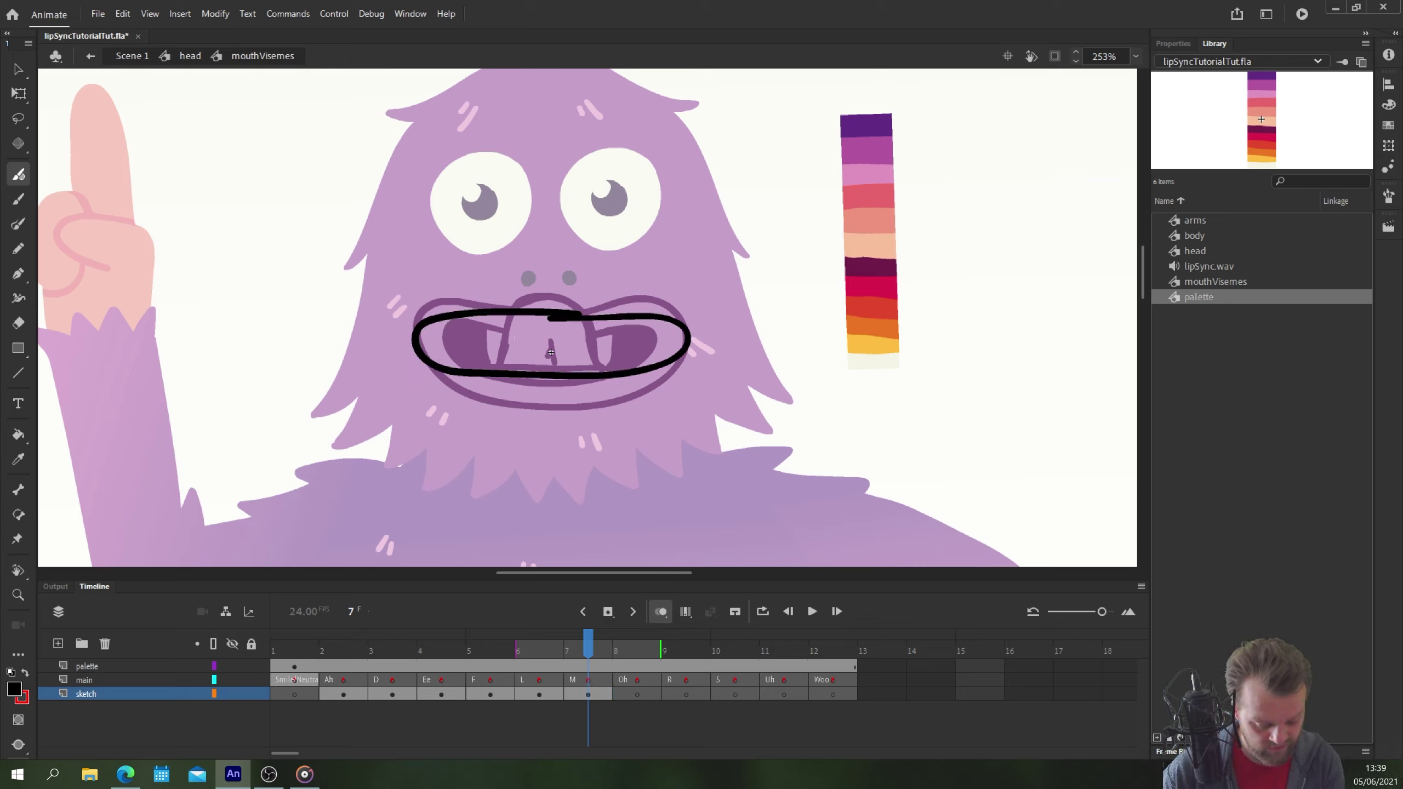
pyautogui.moveTo(459, 344)
pyautogui.mouseDown()
pyautogui.moveTo(642, 336)
pyautogui.moveTo(462, 338)
pyautogui.moveTo(651, 345)
pyautogui.mouseUp()
pyautogui.hotkey('ctrl', 'z')
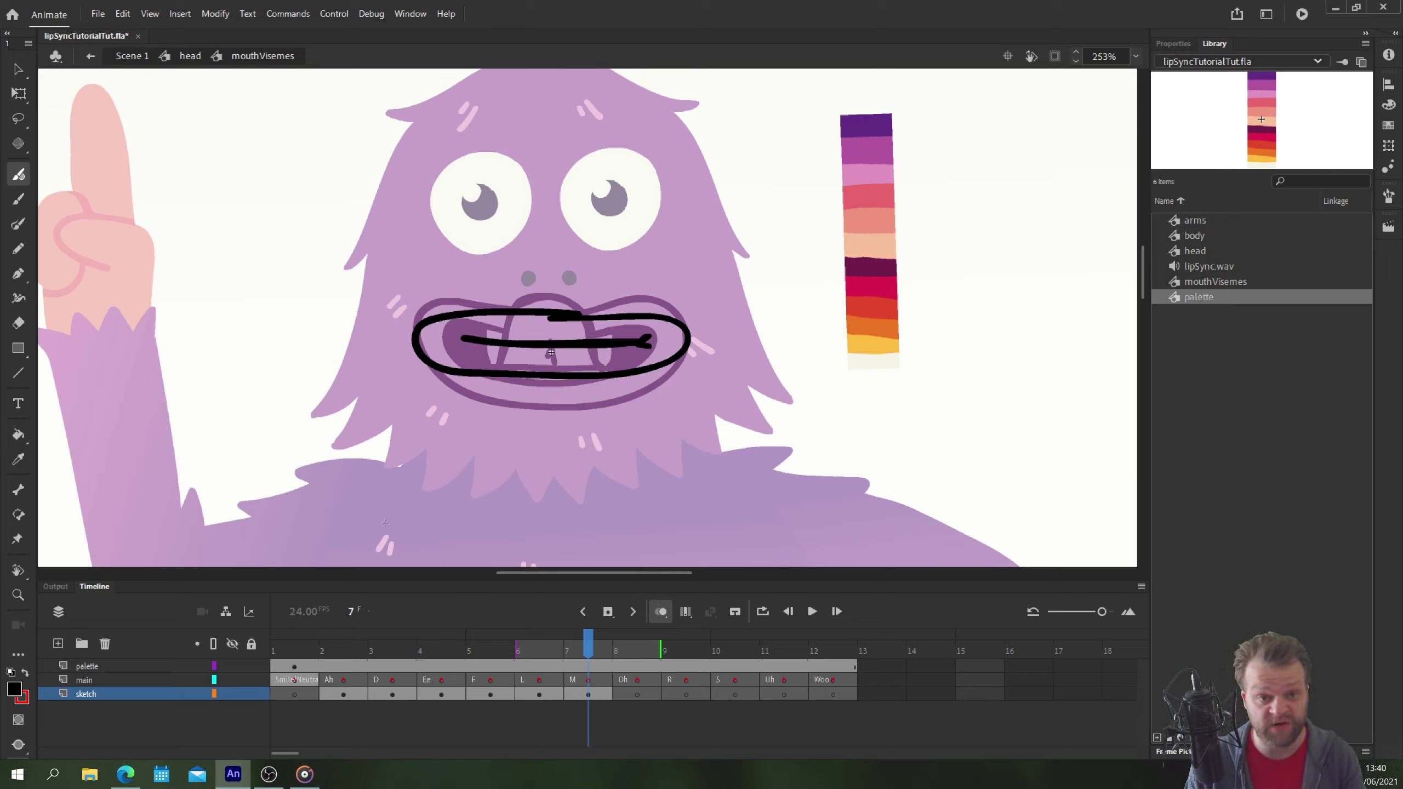
# - Sketch the Oh mouth on frame 8 with round lips, upper teeth and a tongue, temporarily extending the onion skin range back to frame 1
pyautogui.press('.')
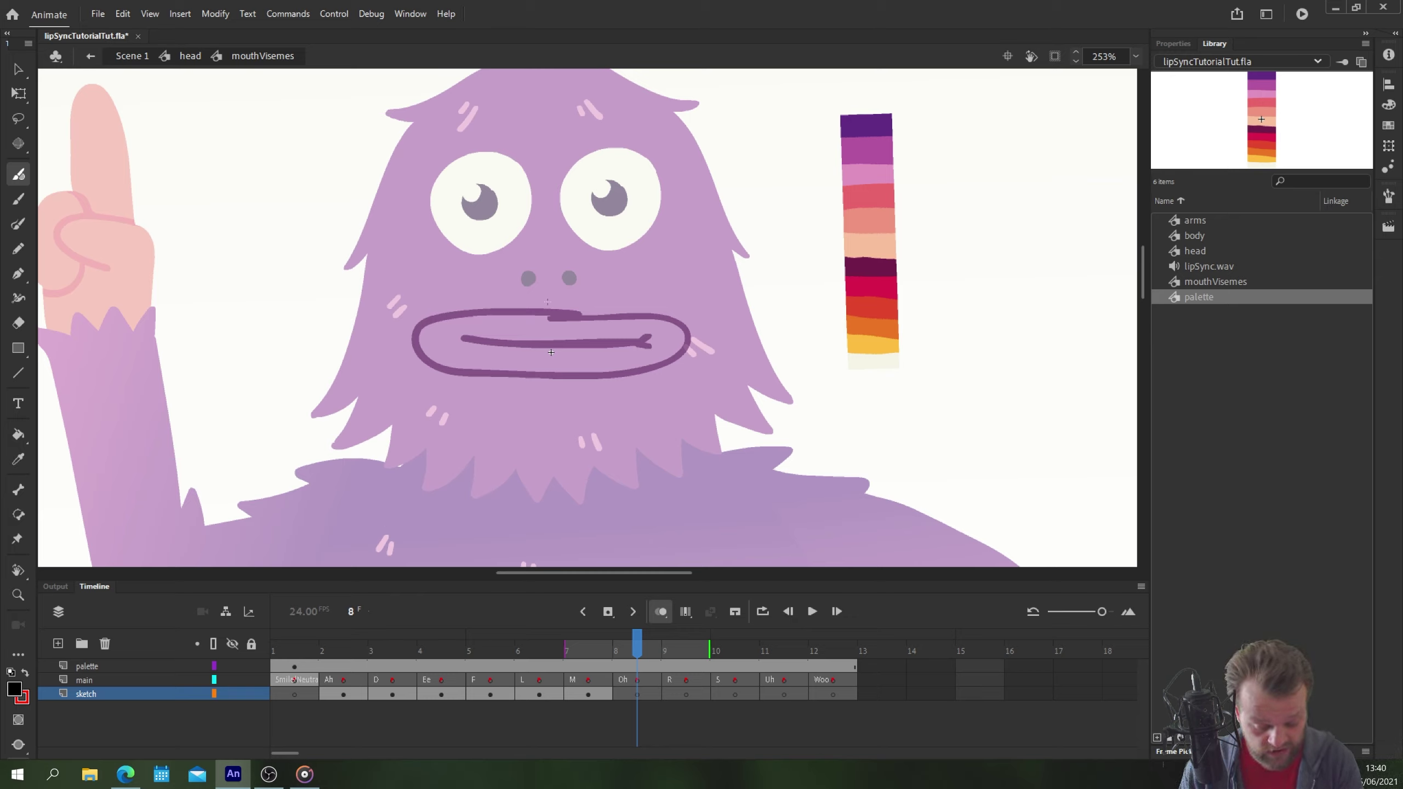
pyautogui.moveTo(549, 304)
pyautogui.mouseDown()
pyautogui.moveTo(468, 319)
pyautogui.moveTo(451, 360)
pyautogui.moveTo(479, 412)
pyautogui.moveTo(564, 436)
pyautogui.moveTo(642, 406)
pyautogui.moveTo(643, 332)
pyautogui.moveTo(584, 302)
pyautogui.moveTo(549, 303)
pyautogui.mouseUp()
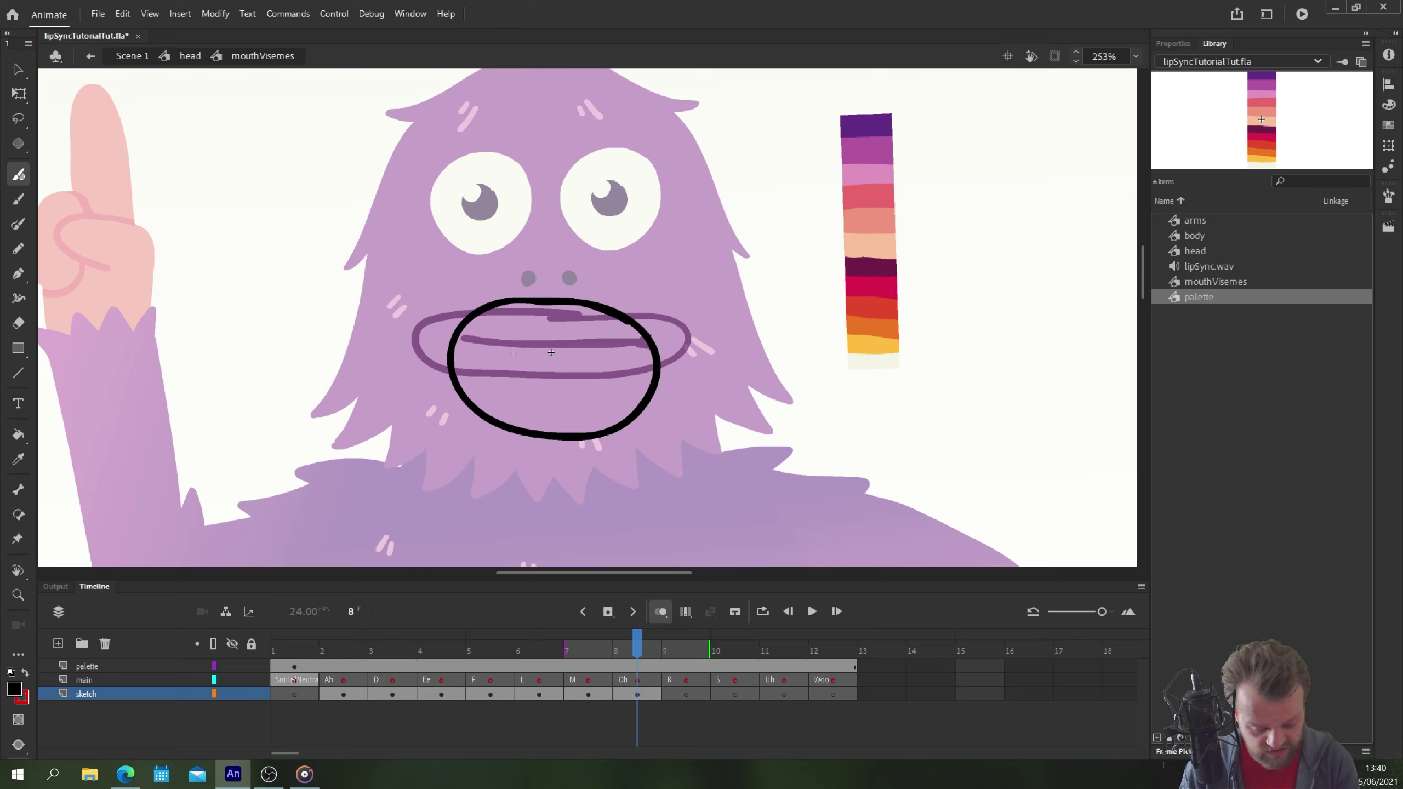
pyautogui.moveTo(563, 647); pyautogui.dragTo(274, 647)
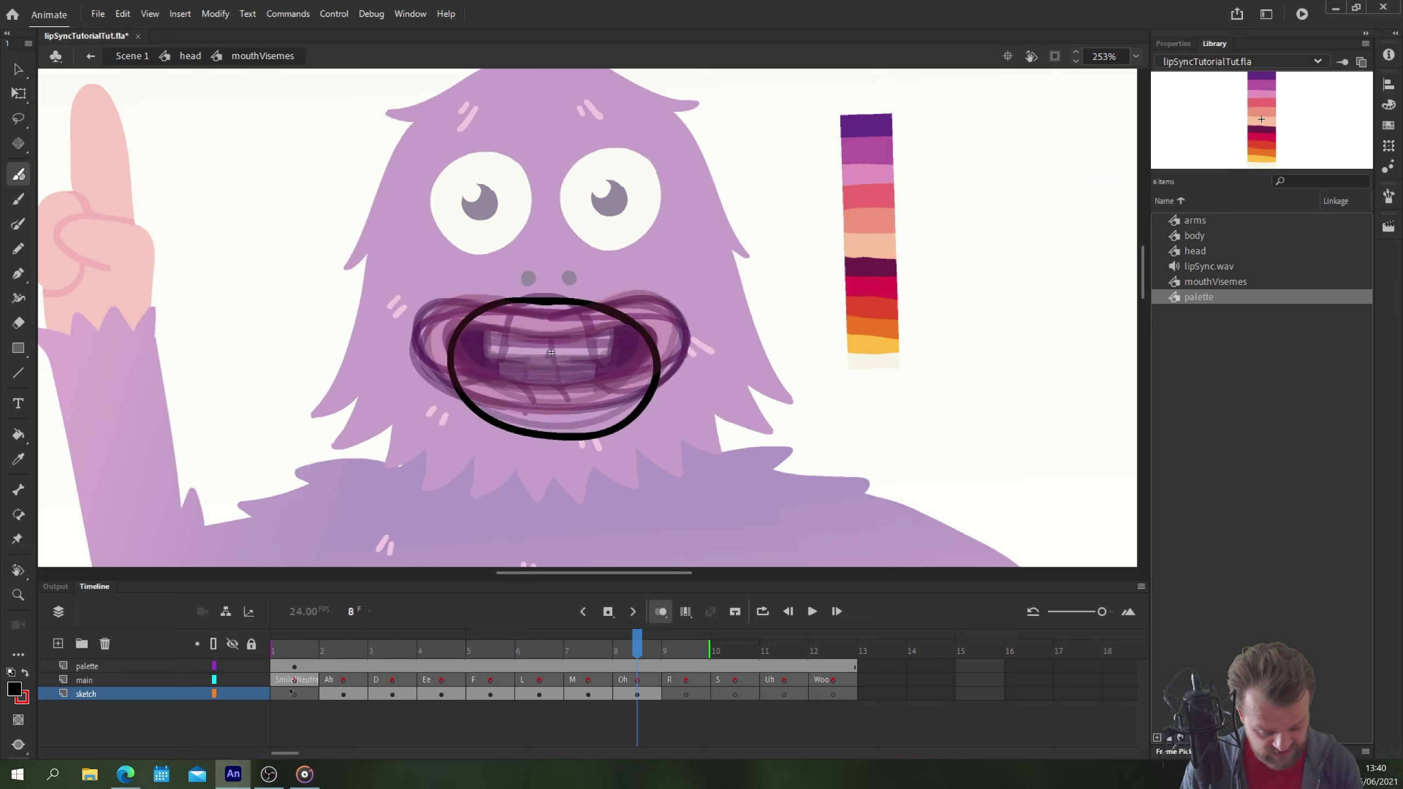
pyautogui.moveTo(551, 331)
pyautogui.mouseDown()
pyautogui.moveTo(613, 336)
pyautogui.moveTo(600, 398)
pyautogui.moveTo(520, 404)
pyautogui.moveTo(485, 357)
pyautogui.moveTo(500, 335)
pyautogui.moveTo(605, 333)
pyautogui.moveTo(577, 358)
pyautogui.moveTo(504, 358)
pyautogui.moveTo(500, 340)
pyautogui.mouseUp()
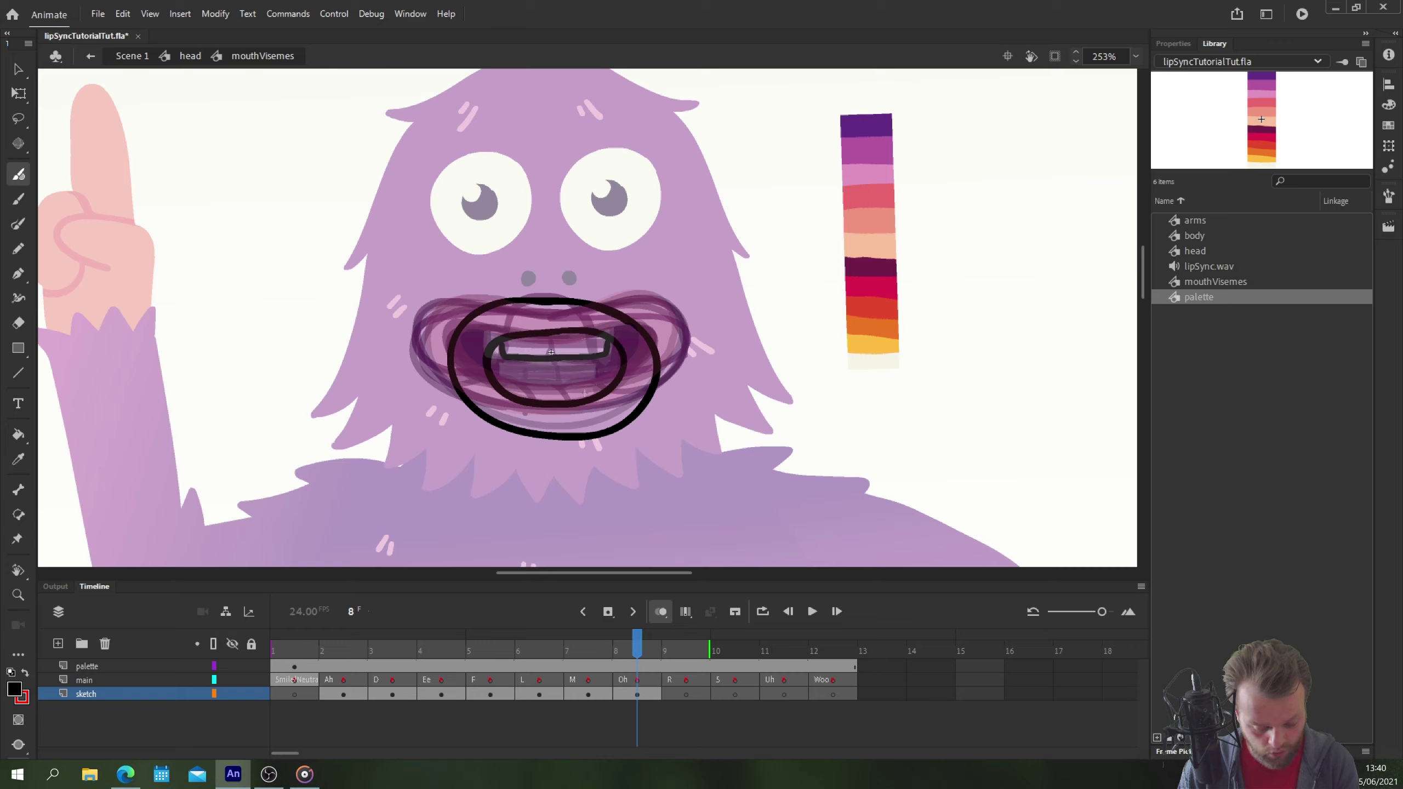
pyautogui.moveTo(597, 395); pyautogui.dragTo(510, 397)
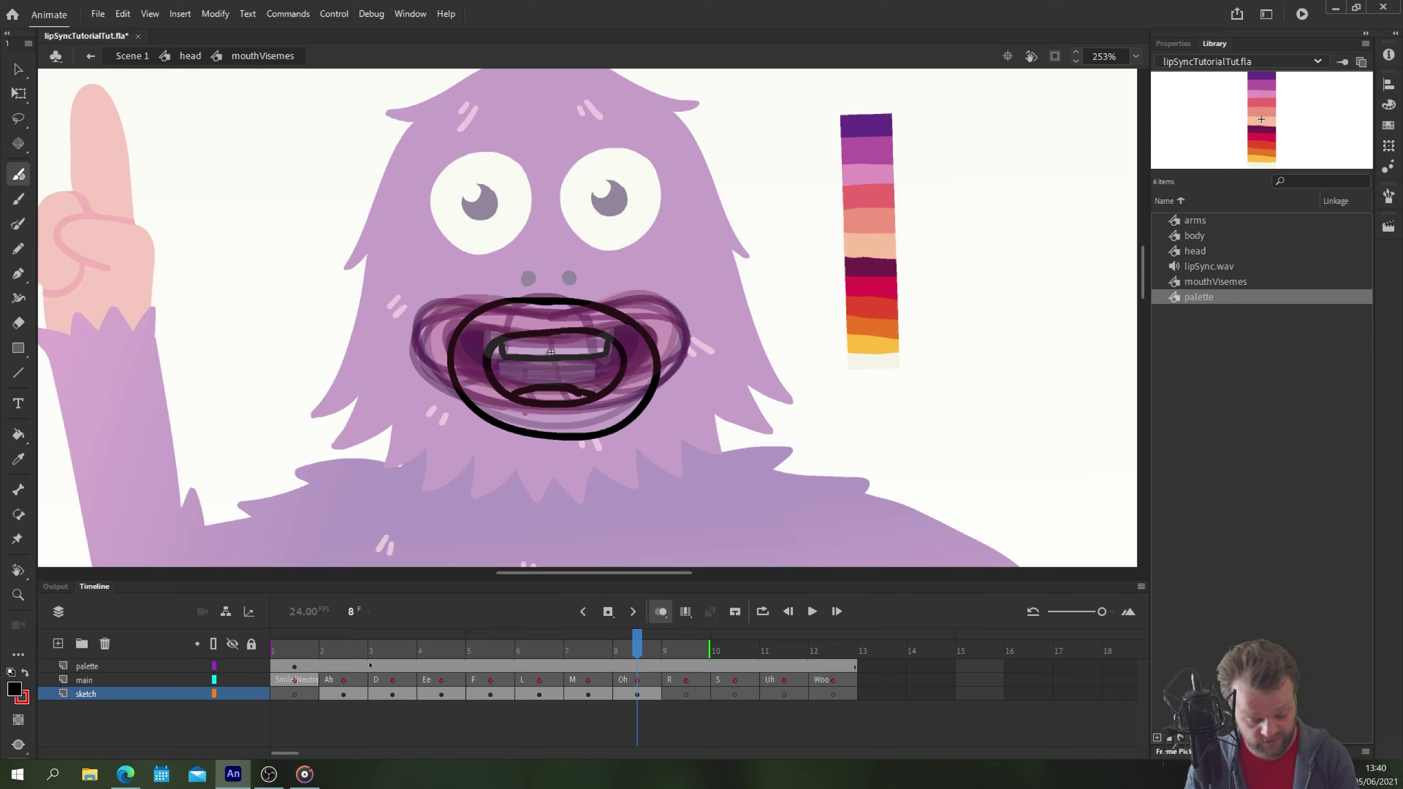
pyautogui.moveTo(272, 649); pyautogui.dragTo(564, 650)
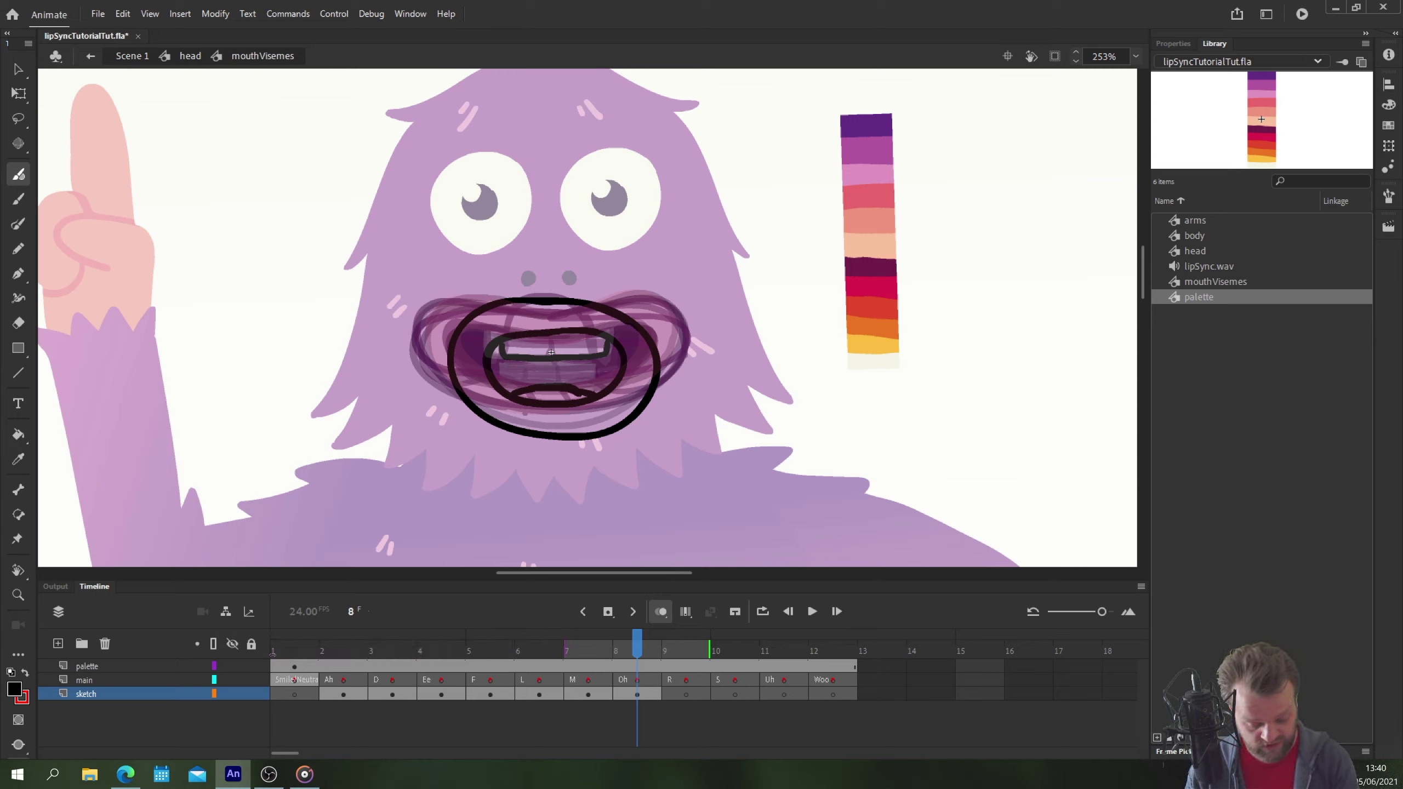
# - Sketch the R mouth on frame 9 with lips pinched at the sides, an upper teeth shape and a lower opening beneath it
pyautogui.click(686, 695)
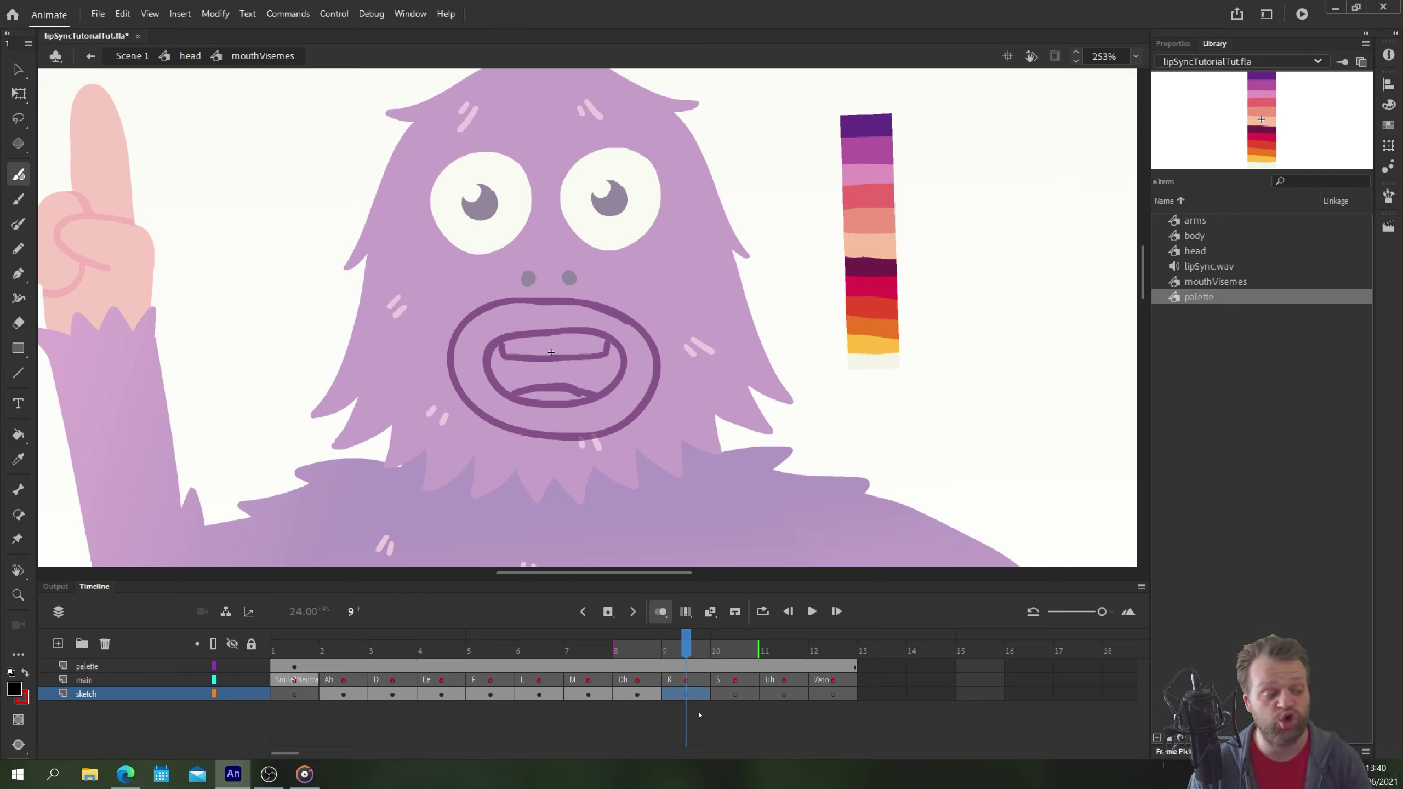
pyautogui.moveTo(333, 269)
pyautogui.mouseDown()
pyautogui.moveTo(285, 299)
pyautogui.moveTo(301, 348)
pyautogui.moveTo(340, 311)
pyautogui.moveTo(329, 270)
pyautogui.mouseUp()
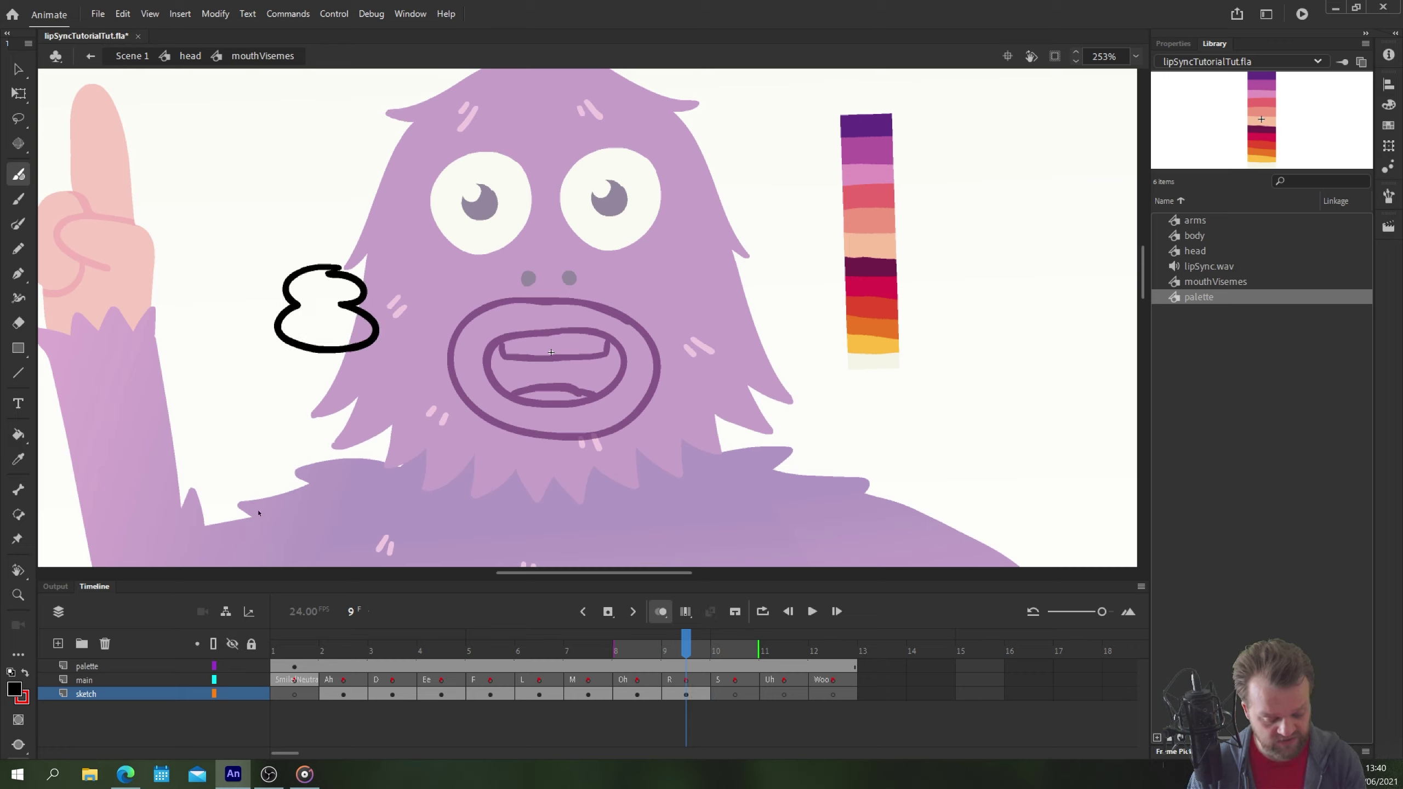
pyautogui.hotkey('ctrl', 'z')
pyautogui.moveTo(560, 300)
pyautogui.mouseDown()
pyautogui.moveTo(628, 322)
pyautogui.moveTo(644, 392)
pyautogui.moveTo(622, 421)
pyautogui.moveTo(525, 428)
pyautogui.moveTo(481, 411)
pyautogui.moveTo(470, 362)
pyautogui.mouseUp()
pyautogui.moveTo(560, 302)
pyautogui.mouseDown()
pyautogui.moveTo(501, 303)
pyautogui.moveTo(467, 323)
pyautogui.moveTo(471, 358)
pyautogui.mouseUp()
pyautogui.moveTo(545, 330)
pyautogui.mouseDown()
pyautogui.moveTo(598, 336)
pyautogui.moveTo(611, 380)
pyautogui.moveTo(597, 405)
pyautogui.moveTo(492, 390)
pyautogui.moveTo(503, 348)
pyautogui.moveTo(547, 330)
pyautogui.moveTo(505, 352)
pyautogui.mouseUp()
pyautogui.moveTo(600, 355); pyautogui.dragTo(508, 352)
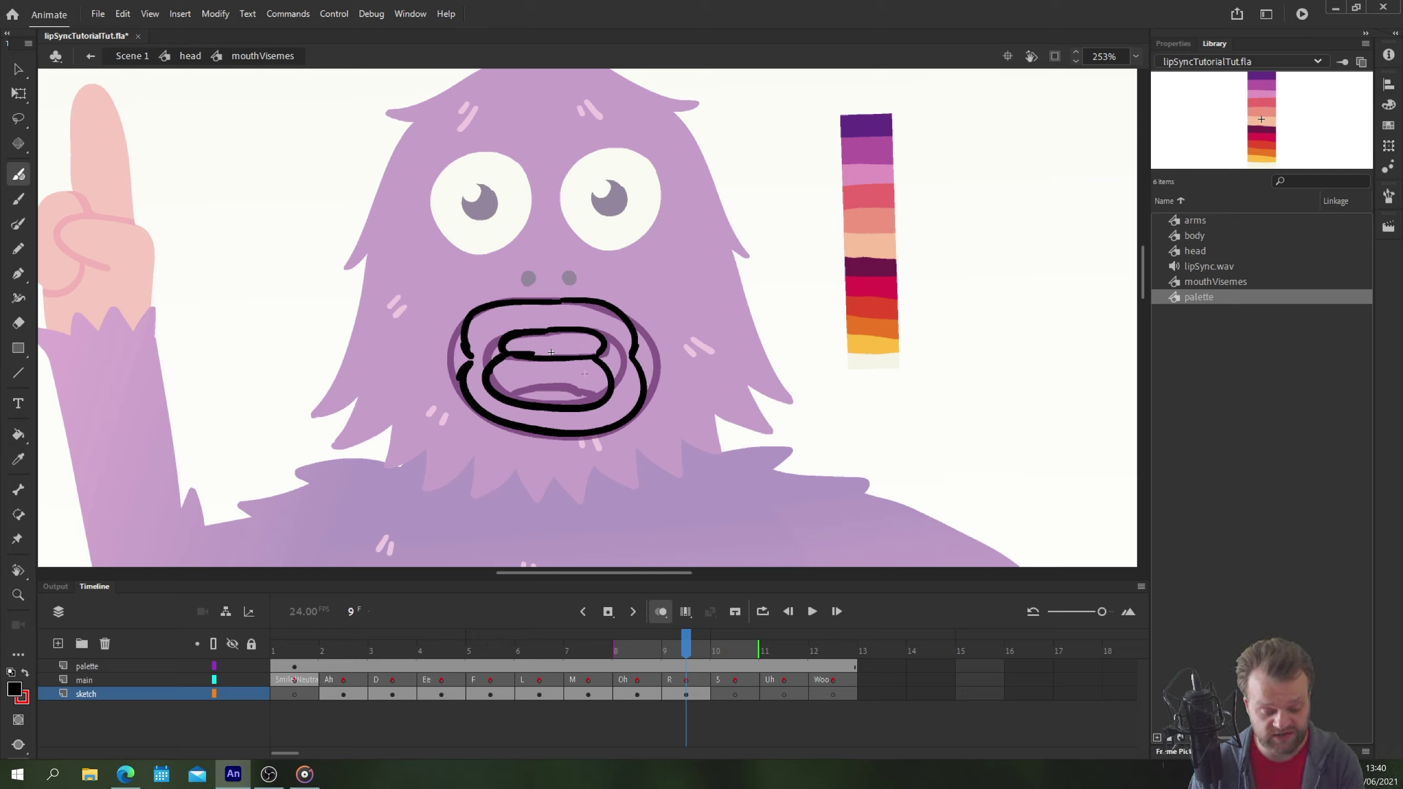
# - Thicken the black gap above the R mouth's lower teeth and along both sides of them
pyautogui.moveTo(603, 366); pyautogui.dragTo(496, 369)
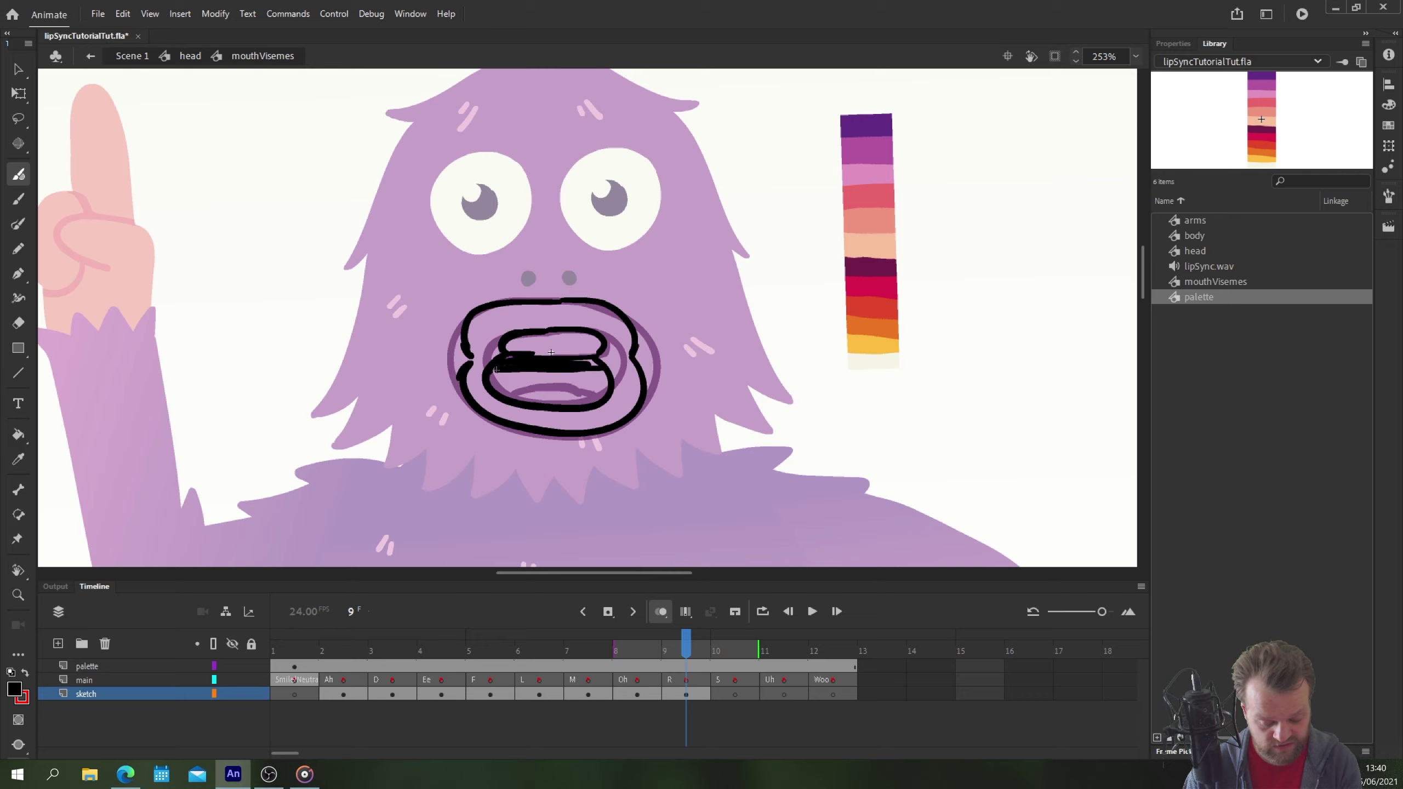
pyautogui.moveTo(604, 374)
pyautogui.mouseDown()
pyautogui.moveTo(603, 395)
pyautogui.moveTo(604, 376)
pyautogui.mouseUp()
pyautogui.moveTo(497, 374)
pyautogui.mouseDown()
pyautogui.moveTo(494, 389)
pyautogui.moveTo(497, 378)
pyautogui.mouseUp()
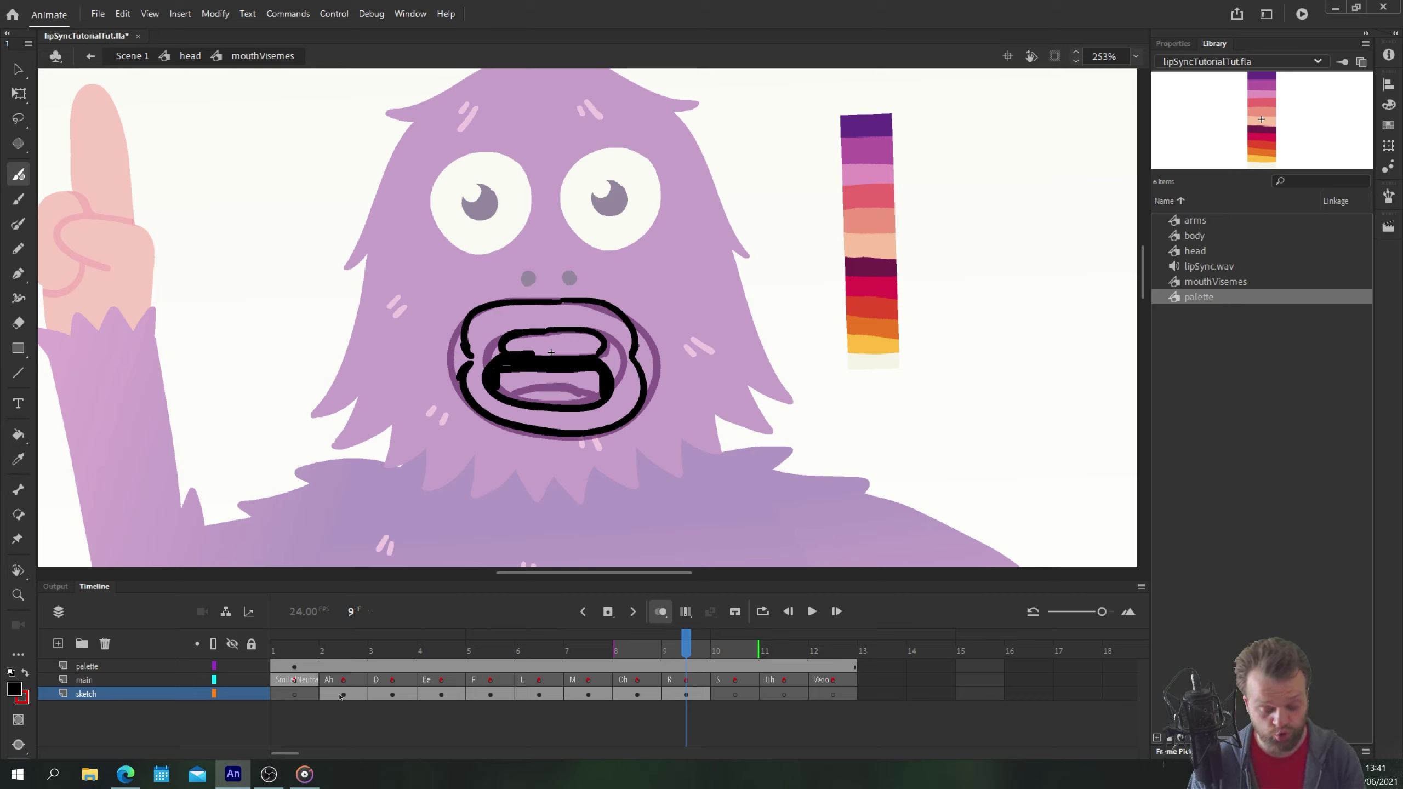
# - Copy the D mouth from frame 3 in place onto frame 10 of the sketch layer and narrow it for the S mouth
pyautogui.click(727, 694)
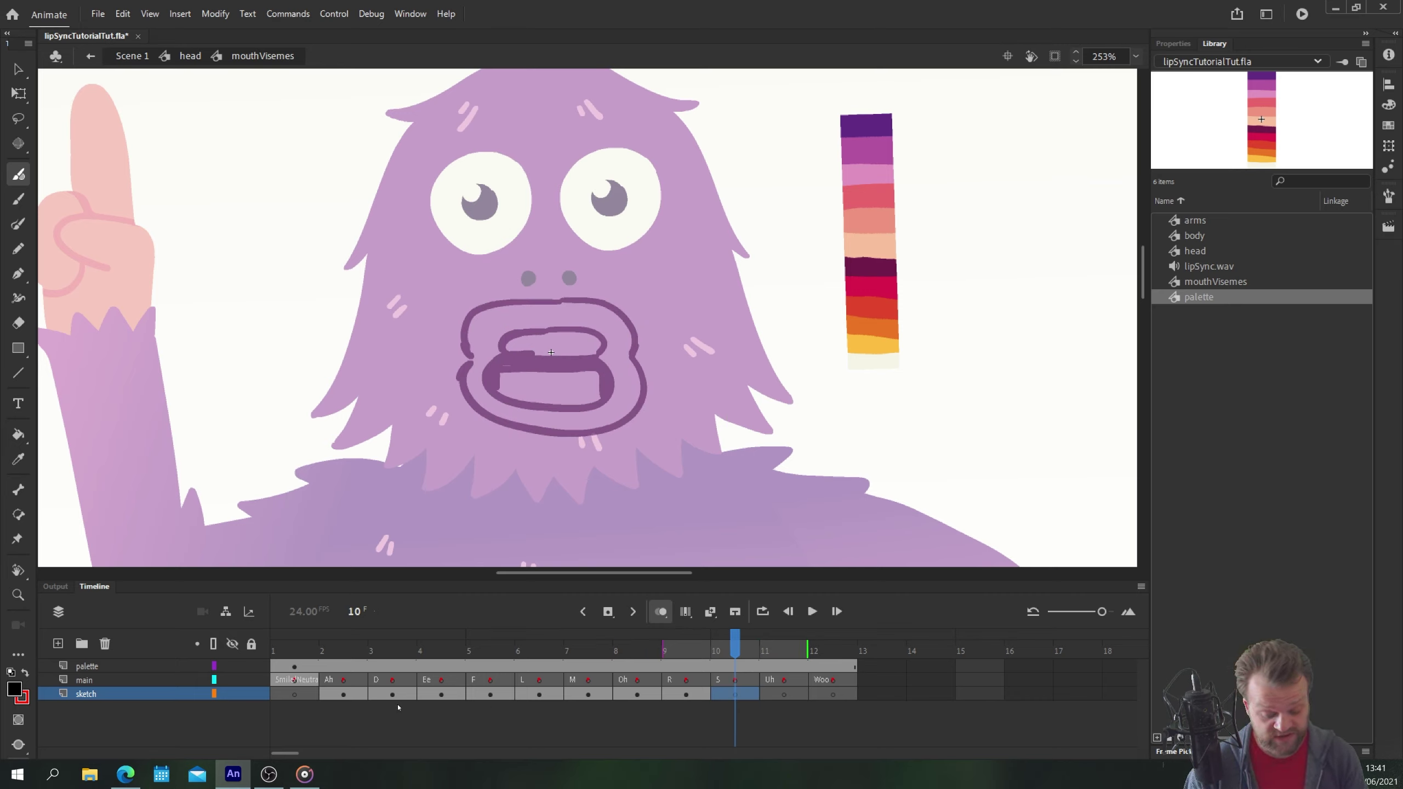
pyautogui.click(394, 692)
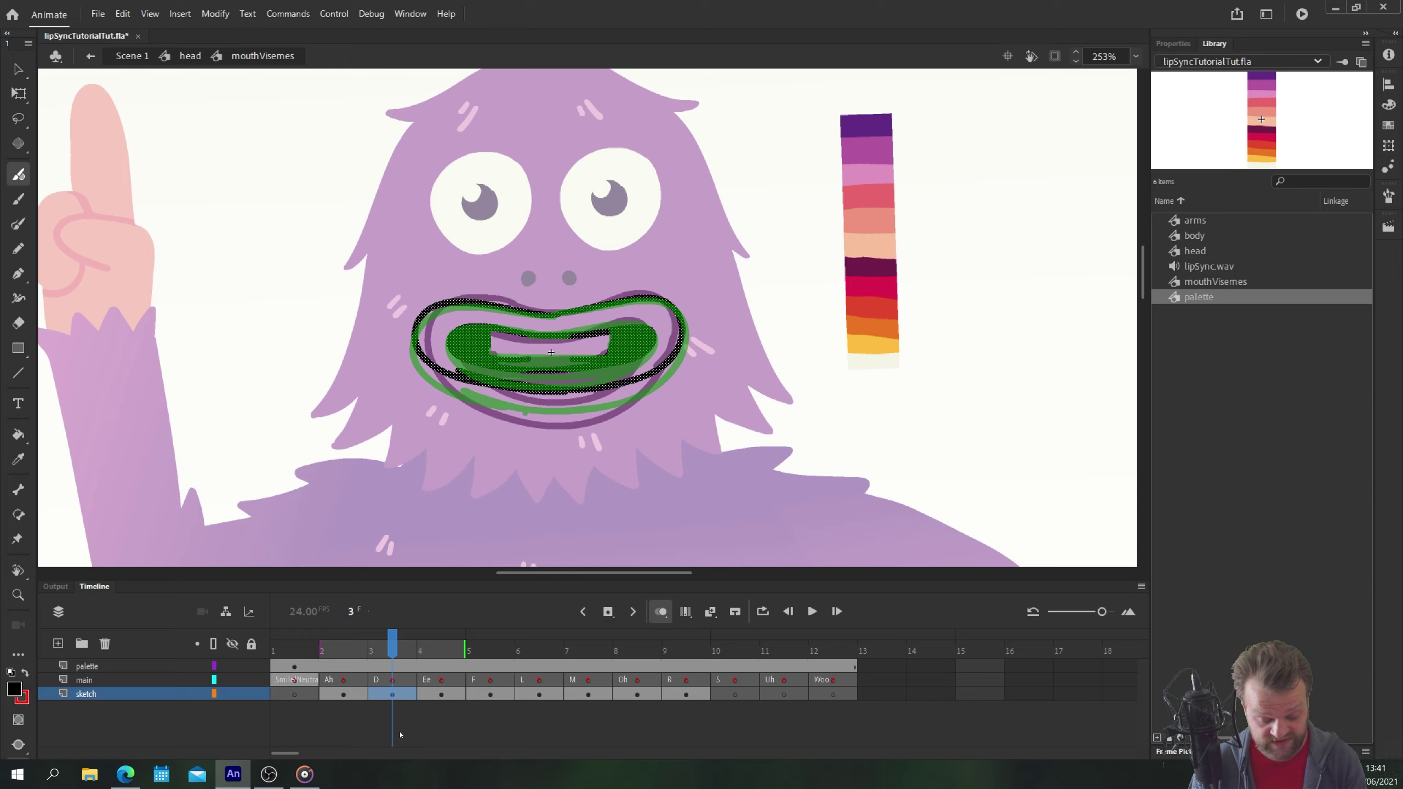
pyautogui.click(725, 696)
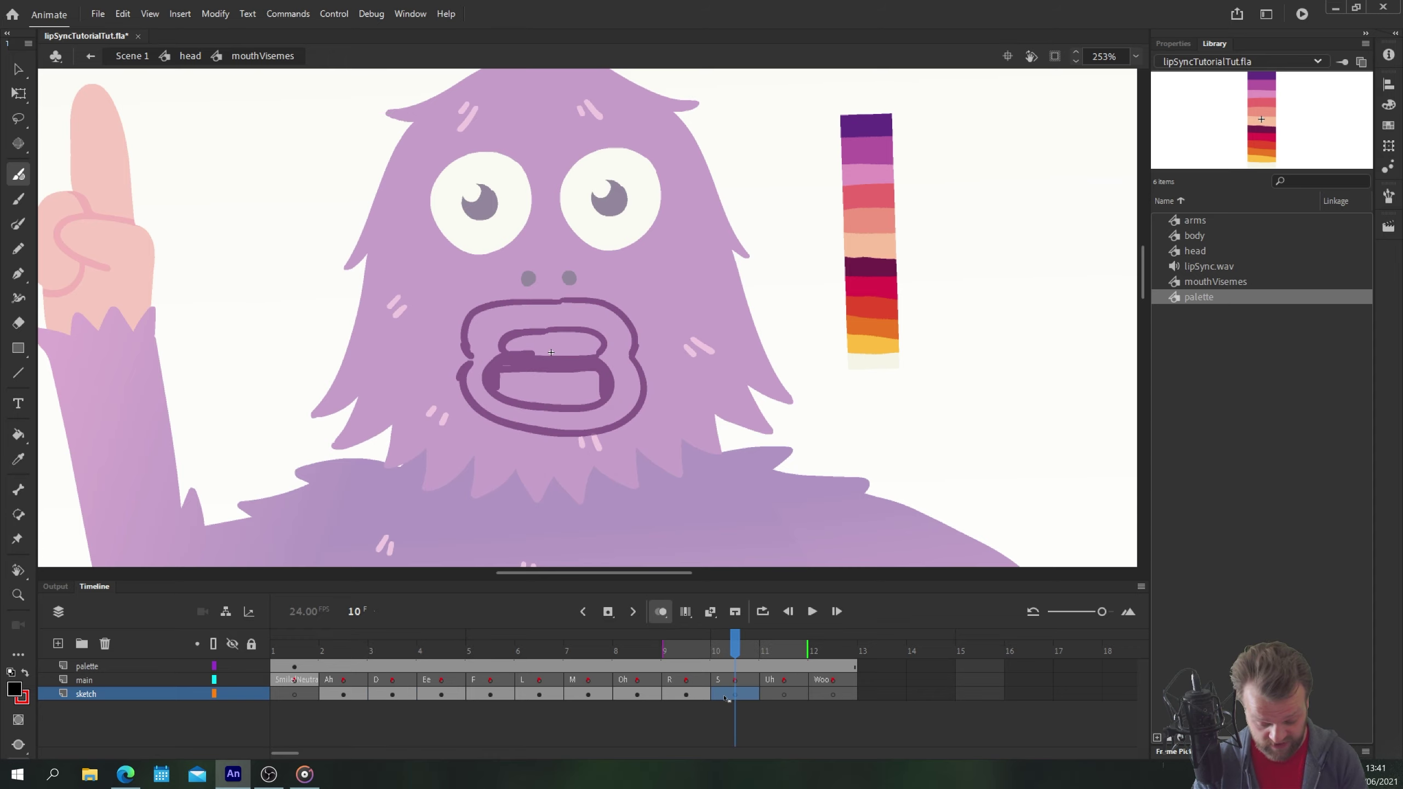
pyautogui.hotkey('ctrl', 'shift', 'v')
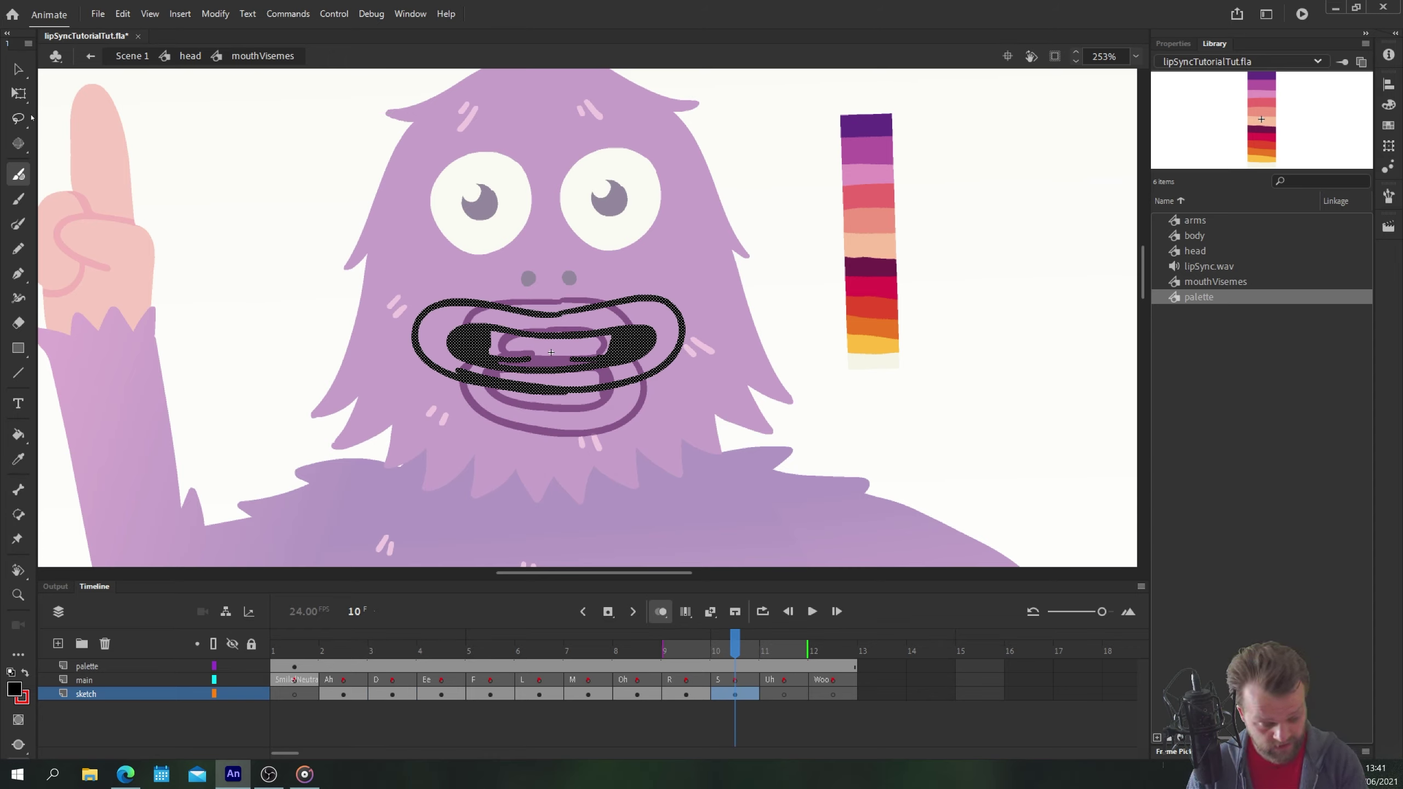
pyautogui.press('q')
pyautogui.moveTo(411, 349); pyautogui.dragTo(435, 348)
pyautogui.click(387, 357)
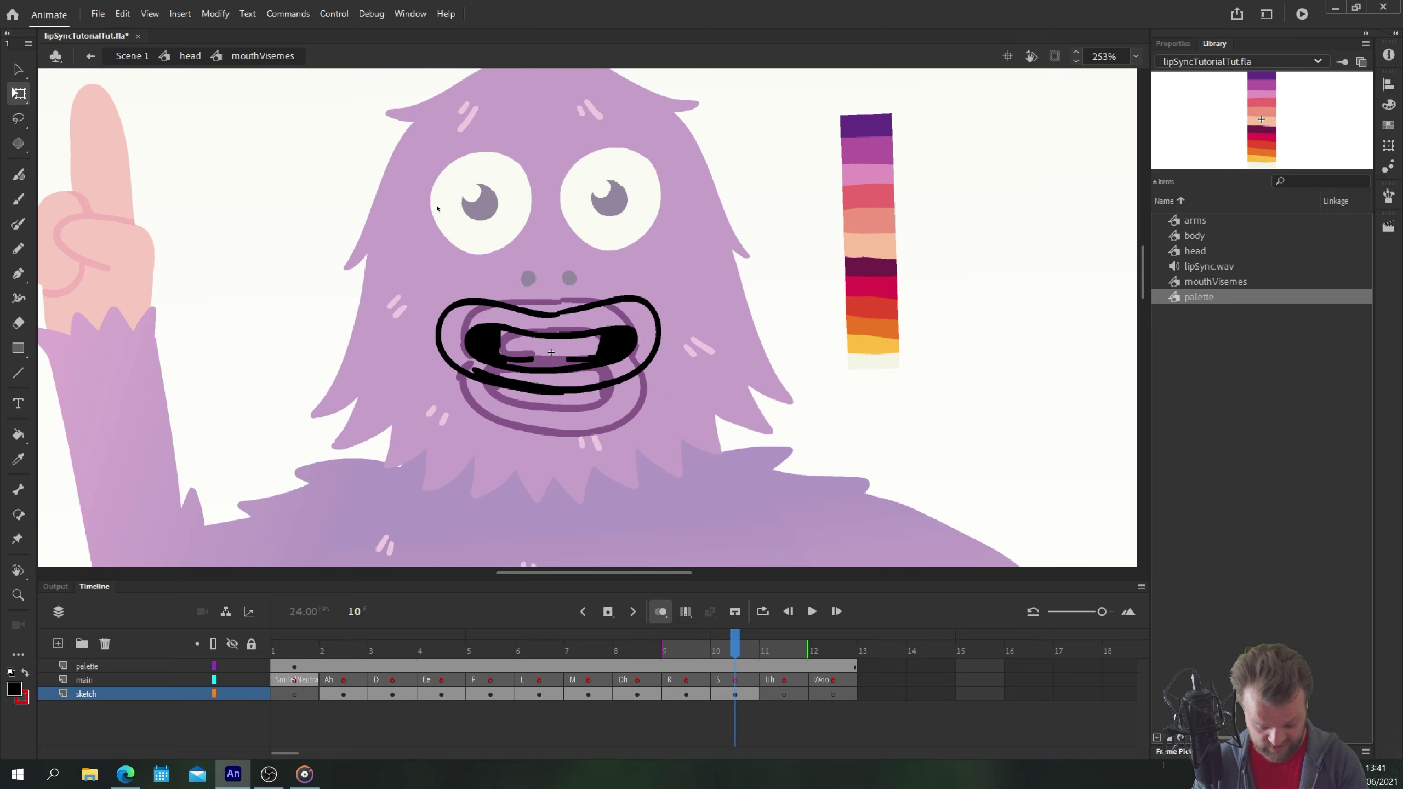
# - Erase the inner edges of the S mouth's black corners to widen the teeth on both sides
pyautogui.press('e')
pyautogui.moveTo(602, 334)
pyautogui.mouseDown()
pyautogui.moveTo(601, 347)
pyautogui.moveTo(602, 335)
pyautogui.mouseUp()
pyautogui.moveTo(495, 332); pyautogui.dragTo(497, 342)
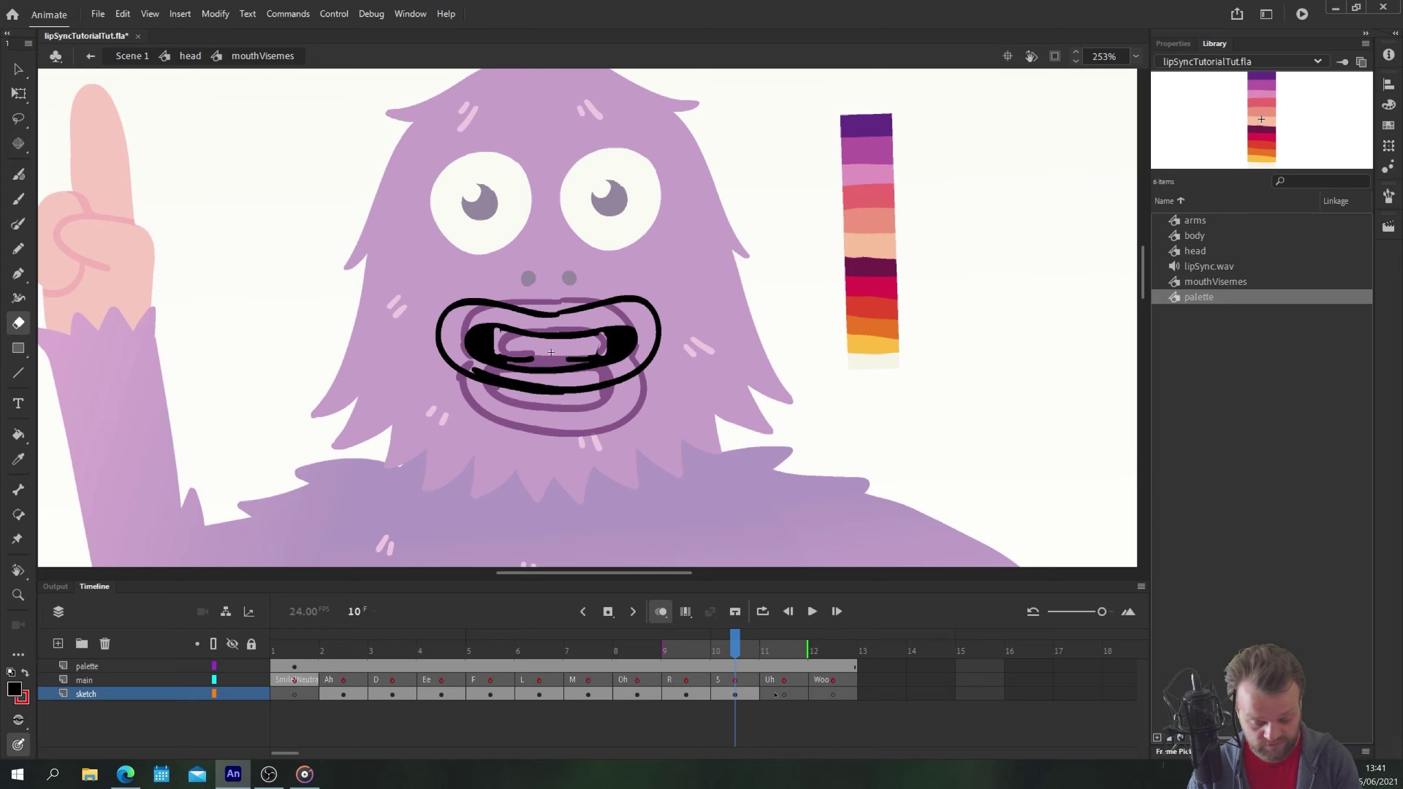
# - Check the Ah mouth on frame 2 and sketch the Uh mouth's wide outer lip outline on frame 11
pyautogui.click(777, 694)
pyautogui.click(349, 696)
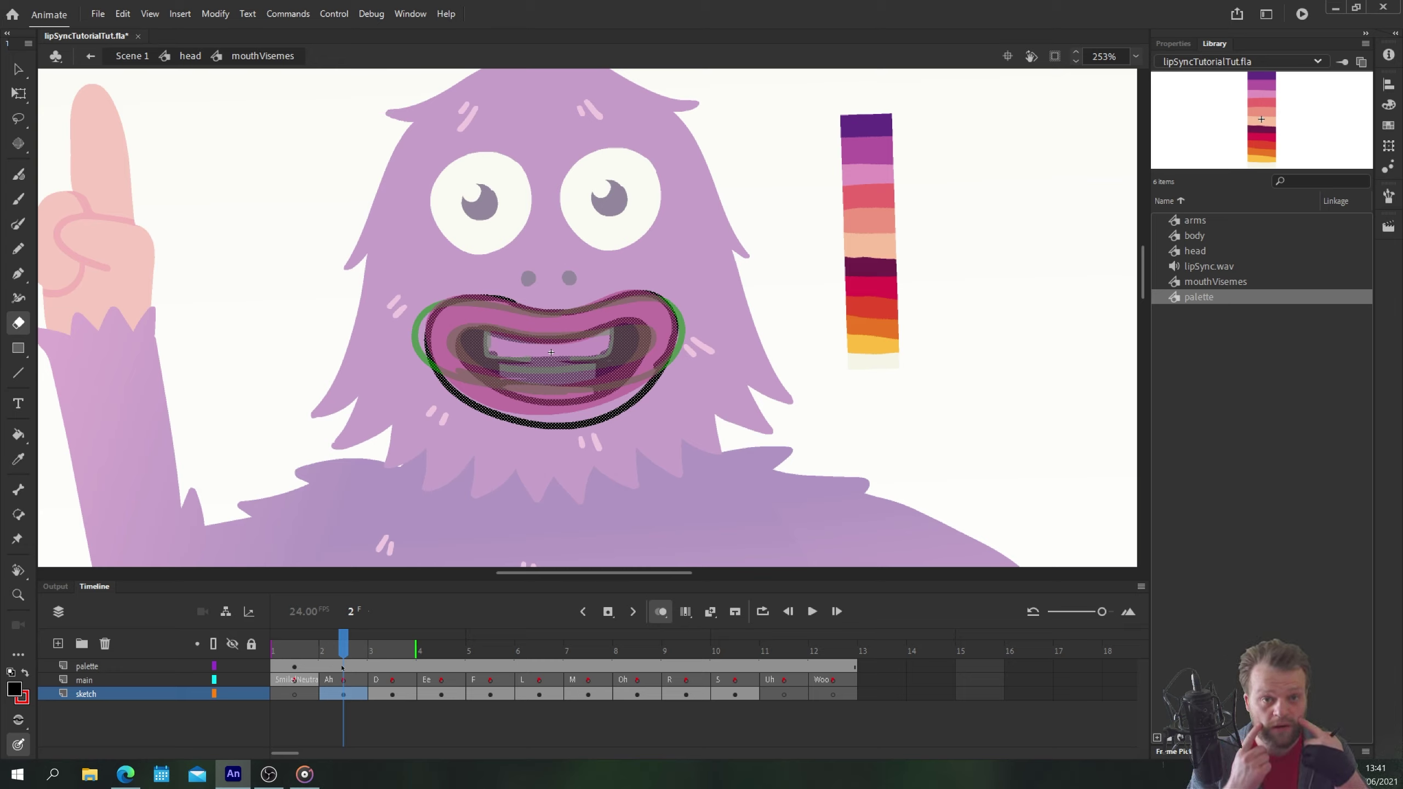
pyautogui.click(782, 695)
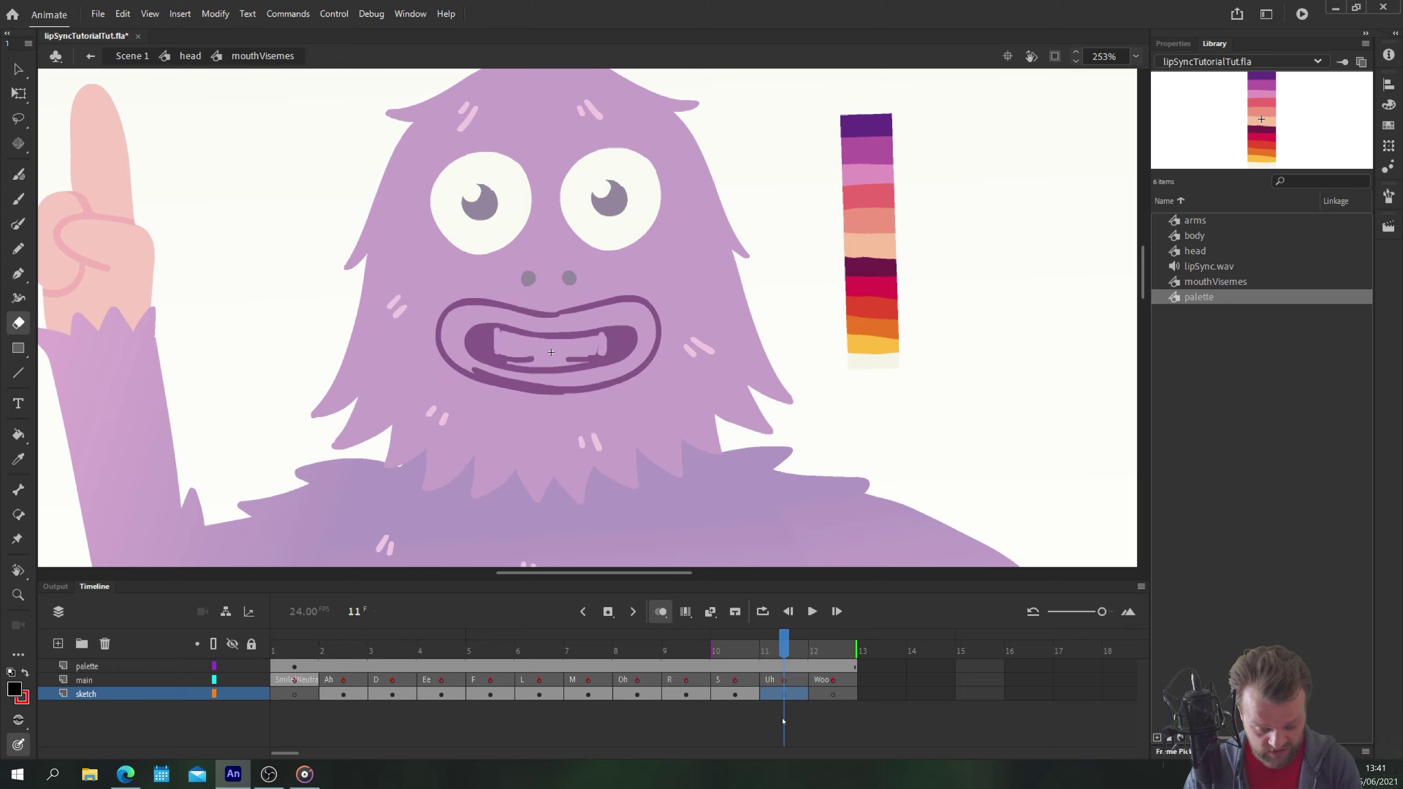
pyautogui.press('y')
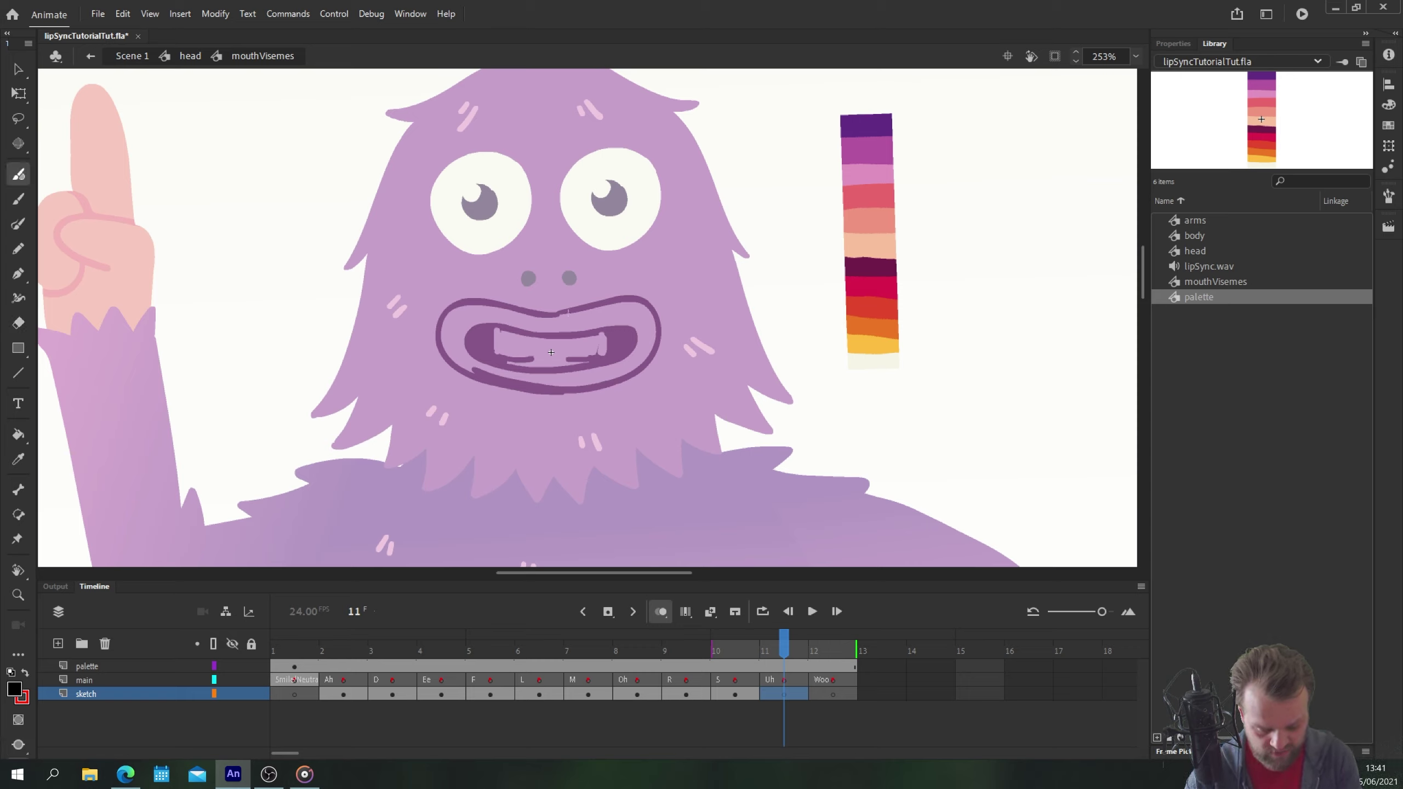
pyautogui.moveTo(552, 310)
pyautogui.mouseDown()
pyautogui.moveTo(665, 324)
pyautogui.moveTo(642, 394)
pyautogui.moveTo(474, 394)
pyautogui.moveTo(516, 311)
pyautogui.moveTo(438, 334)
pyautogui.moveTo(463, 399)
pyautogui.moveTo(669, 388)
pyautogui.moveTo(618, 309)
pyautogui.moveTo(493, 309)
pyautogui.moveTo(489, 324)
pyautogui.moveTo(607, 307)
pyautogui.mouseUp()
# - Trim the excess line inside the Uh mouth's lip outline and draw the inner opening with upper teeth and a thick lower line
pyautogui.press('l')
pyautogui.moveTo(662, 384); pyautogui.dragTo(611, 396)
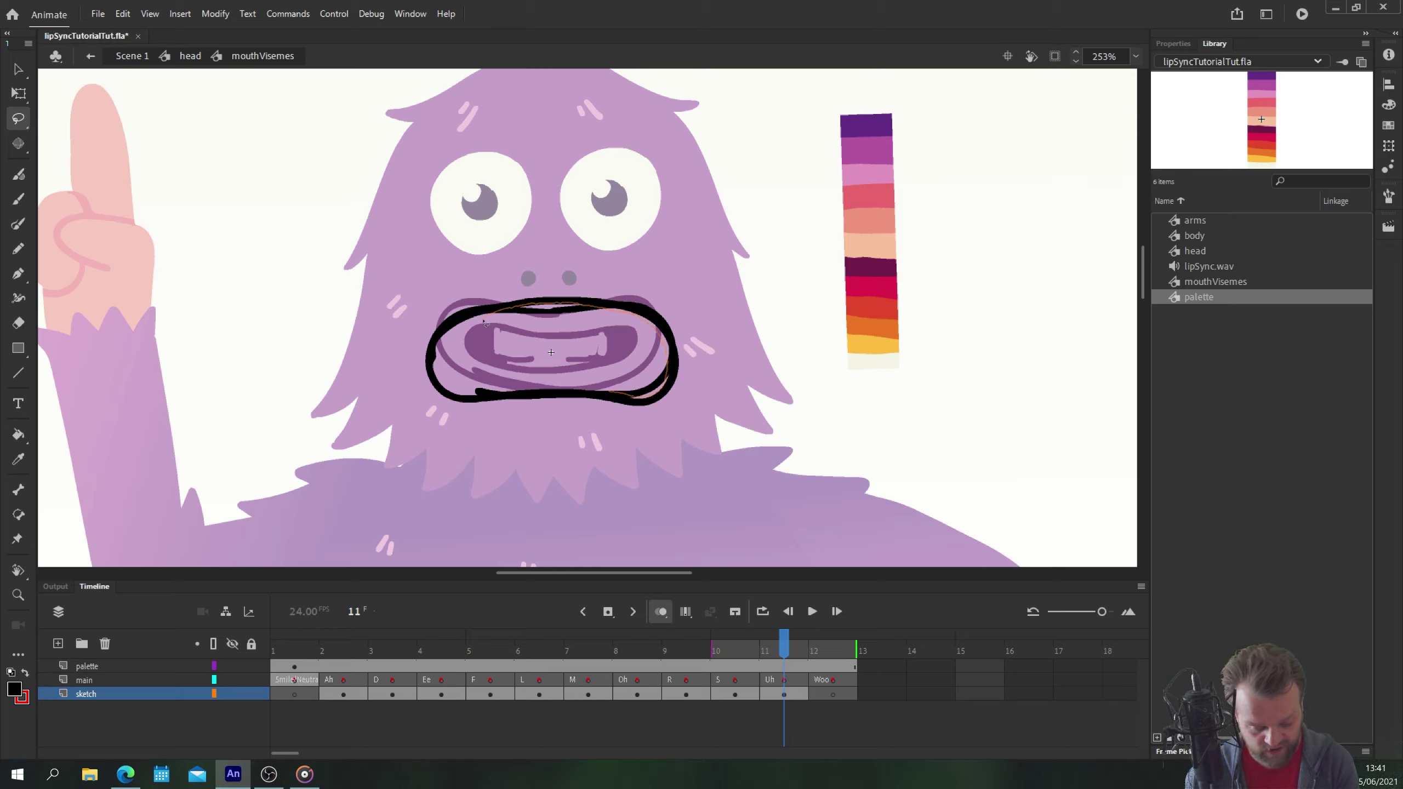
pyautogui.press('Delete')
pyautogui.moveTo(485, 323)
pyautogui.mouseDown()
pyautogui.moveTo(590, 324)
pyautogui.moveTo(634, 344)
pyautogui.moveTo(639, 370)
pyautogui.moveTo(472, 372)
pyautogui.moveTo(461, 350)
pyautogui.moveTo(552, 322)
pyautogui.moveTo(605, 333)
pyautogui.moveTo(605, 345)
pyautogui.moveTo(495, 339)
pyautogui.moveTo(605, 371)
pyautogui.moveTo(493, 371)
pyautogui.moveTo(608, 373)
pyautogui.mouseUp()
pyautogui.press('y')
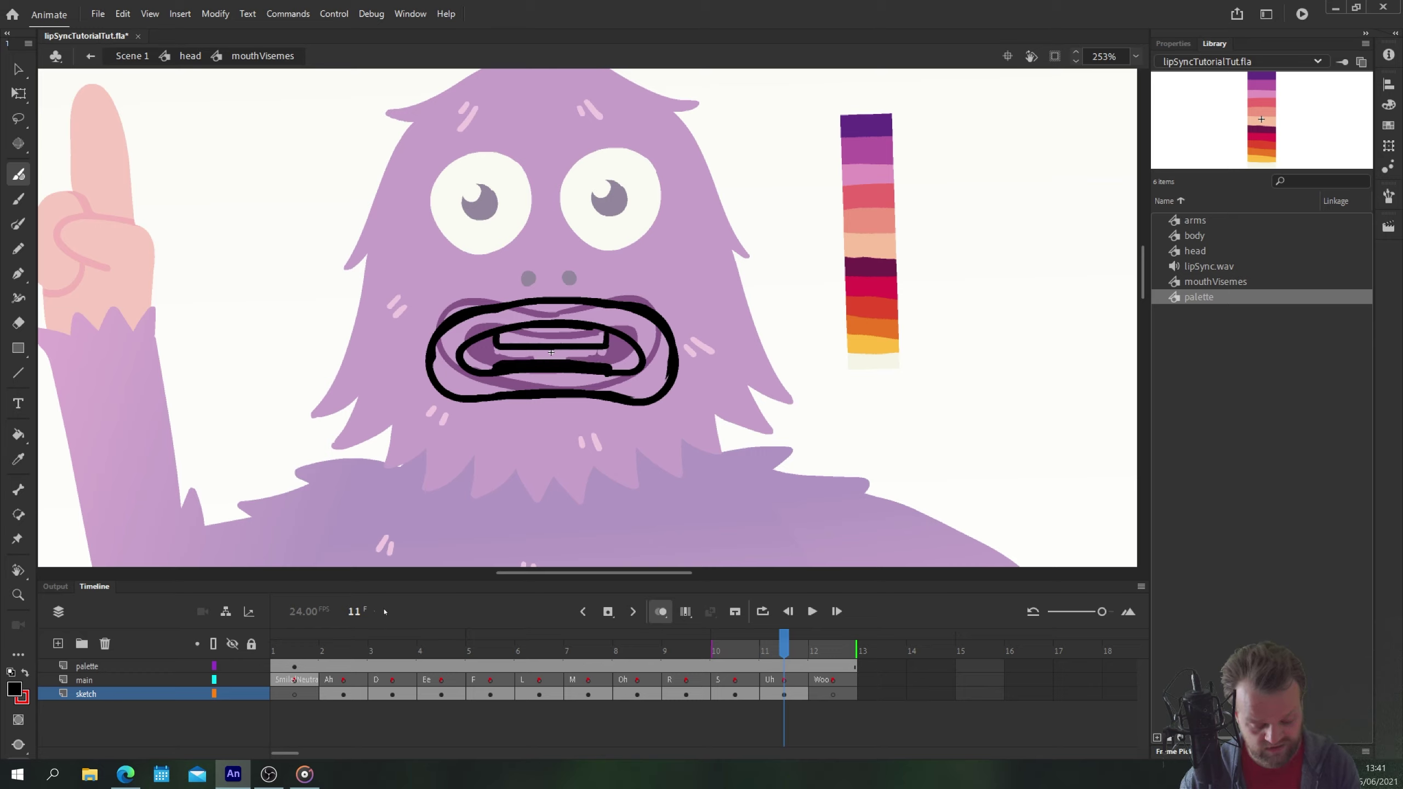
# - Check the Oh mouth on frame 8 and sketch the Woo mouth's small round lip outline on frame 12
pyautogui.click(831, 695)
pyautogui.click(635, 694)
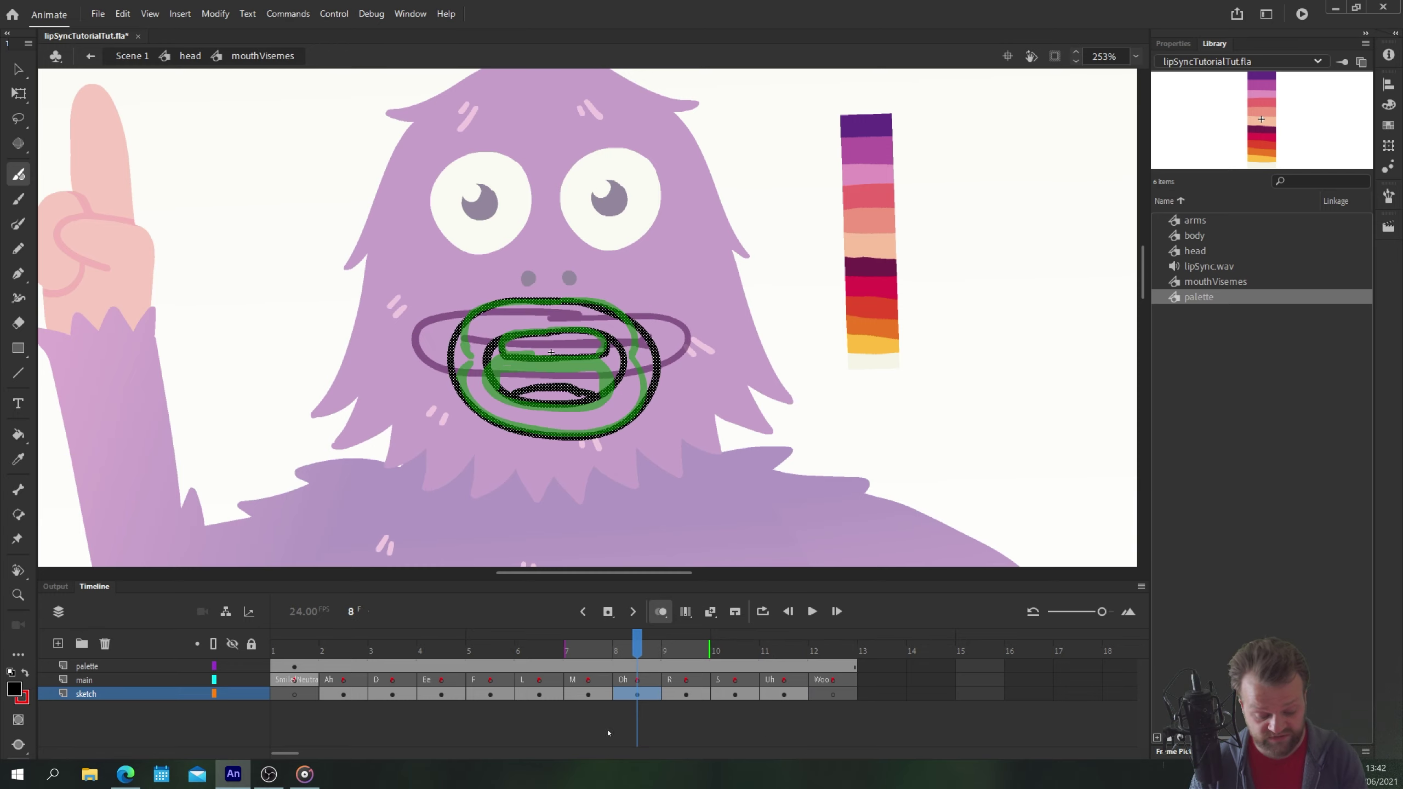
pyautogui.click(832, 697)
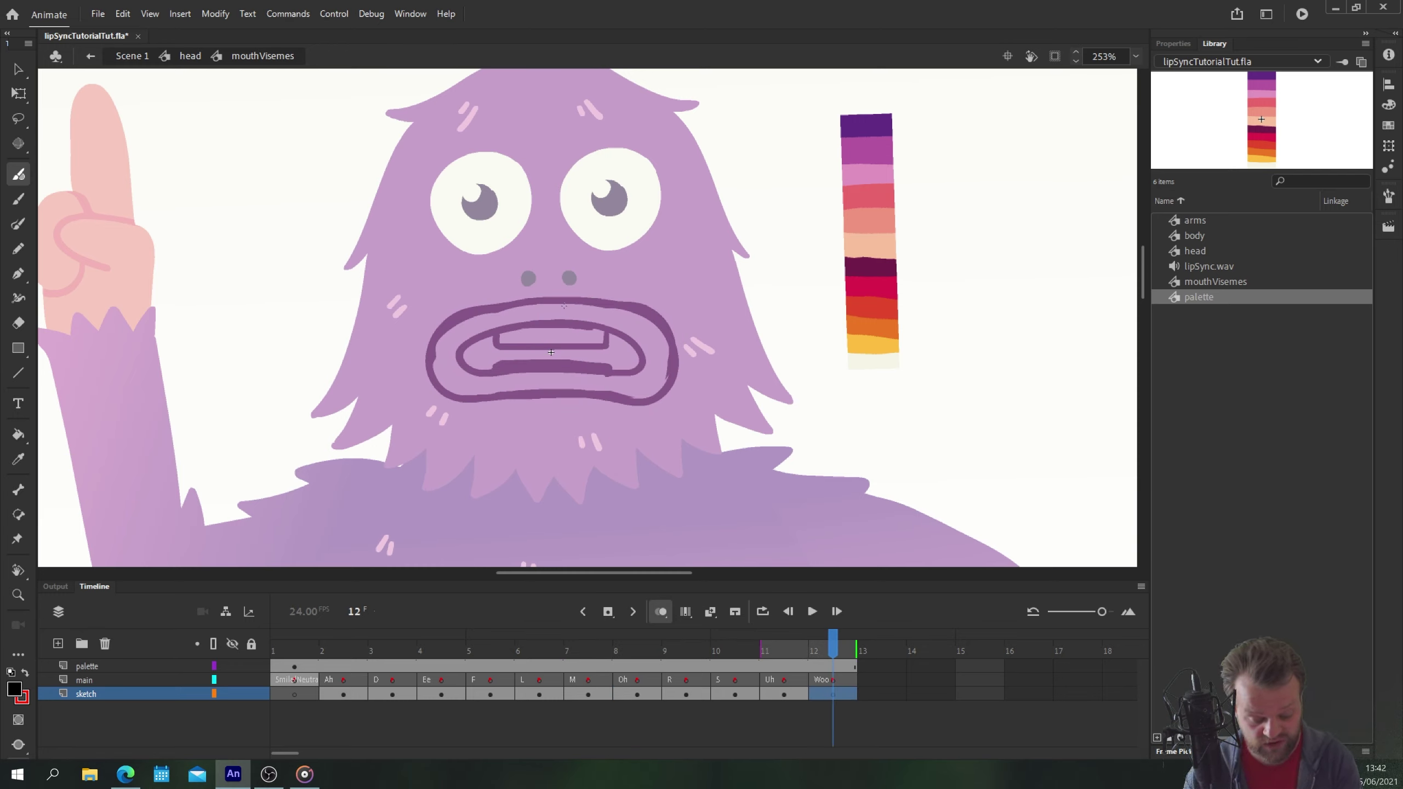
pyautogui.moveTo(567, 302)
pyautogui.mouseDown()
pyautogui.moveTo(508, 310)
pyautogui.moveTo(481, 358)
pyautogui.moveTo(497, 407)
pyautogui.moveTo(554, 429)
pyautogui.moveTo(611, 399)
pyautogui.moveTo(603, 330)
pyautogui.moveTo(569, 302)
pyautogui.mouseUp()
pyautogui.moveTo(607, 354); pyautogui.dragTo(599, 408)
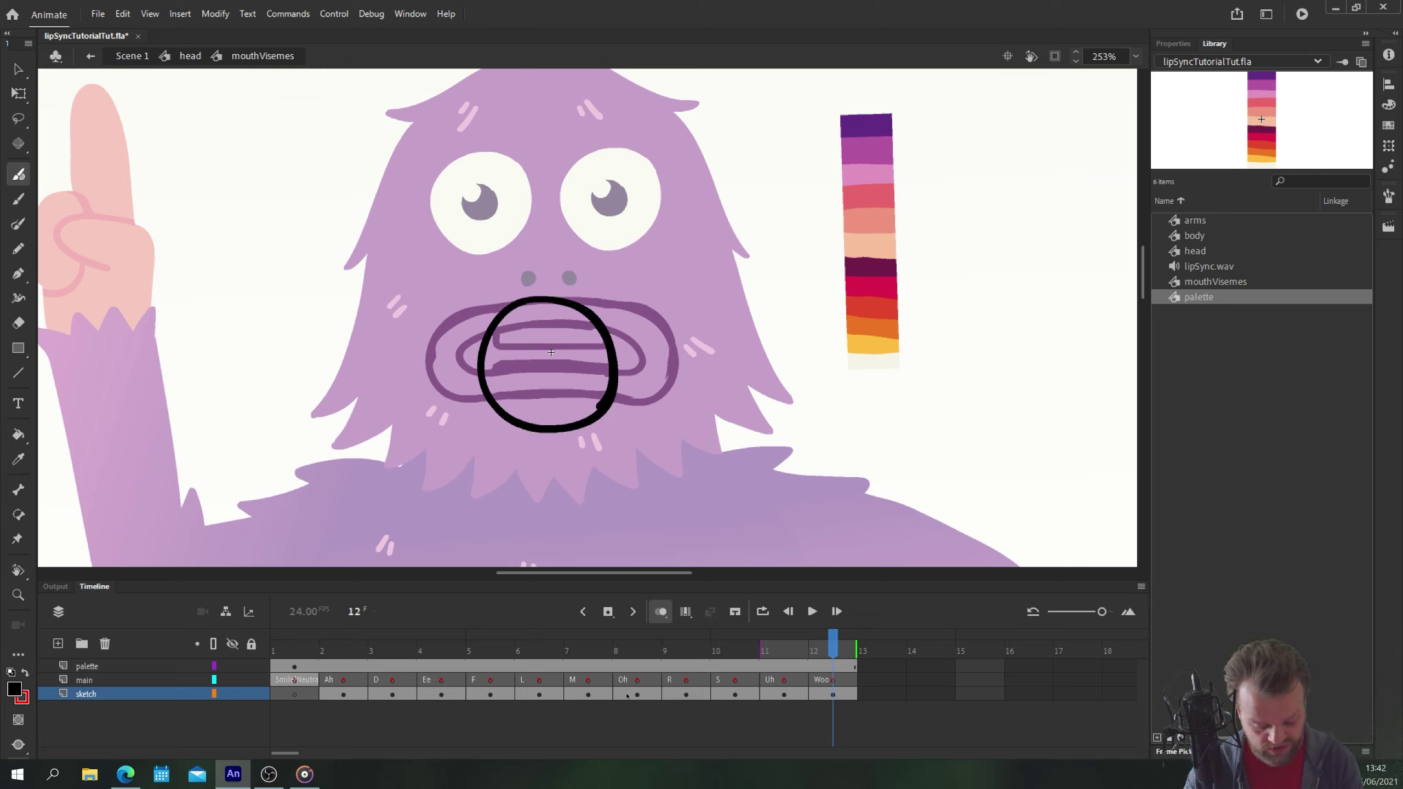
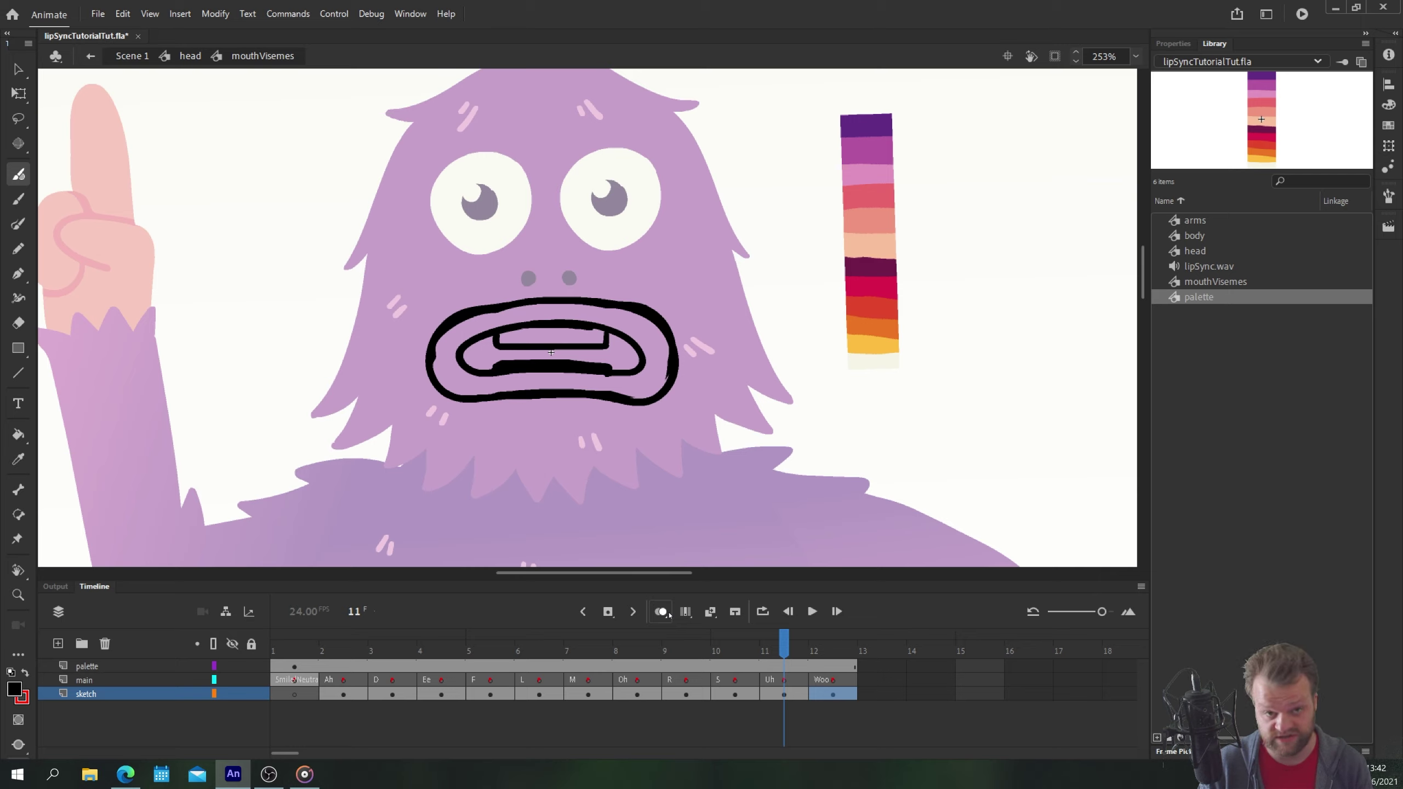
# - Review the rough mouth sketches one frame at a time, going back to frame 1
pyautogui.press(',')
pyautogui.press(',')
pyautogui.press(',')
pyautogui.press(',')
pyautogui.press(',')
pyautogui.press(',')
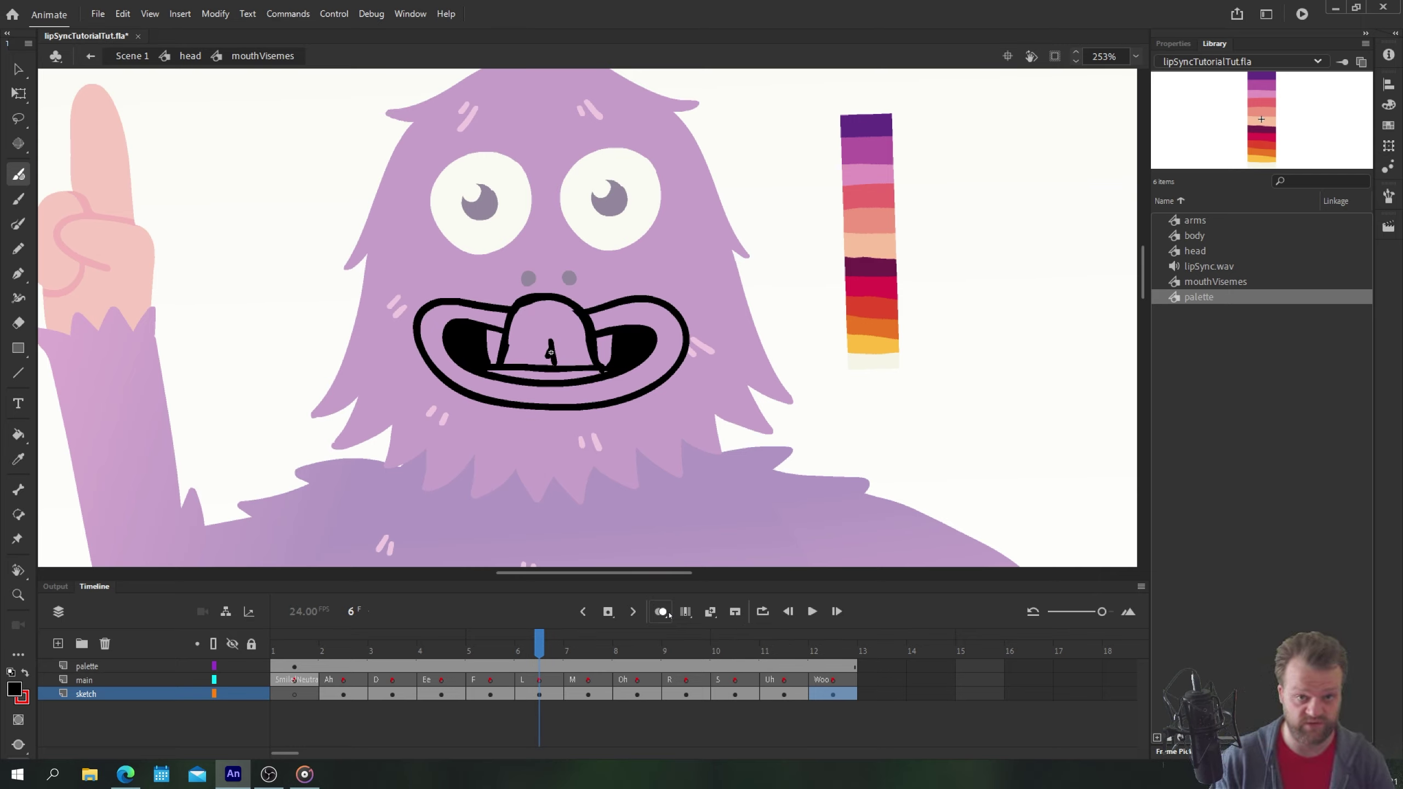
pyautogui.press(',')
pyautogui.press(',')
pyautogui.press(',')
pyautogui.press(',')
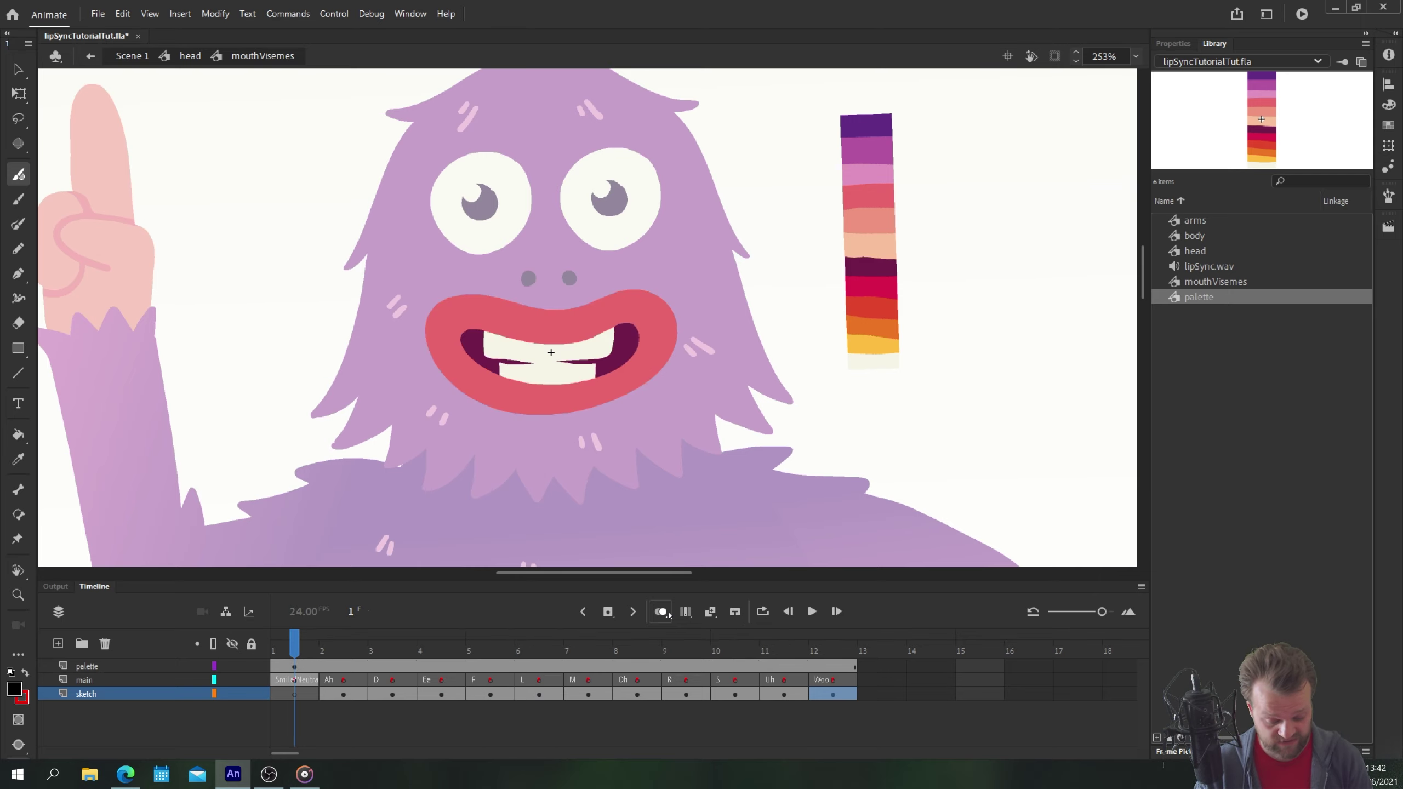
# - Select the Ah frame on the main layer, then lock the sketch layer and display it as outlines
pyautogui.click(345, 679)
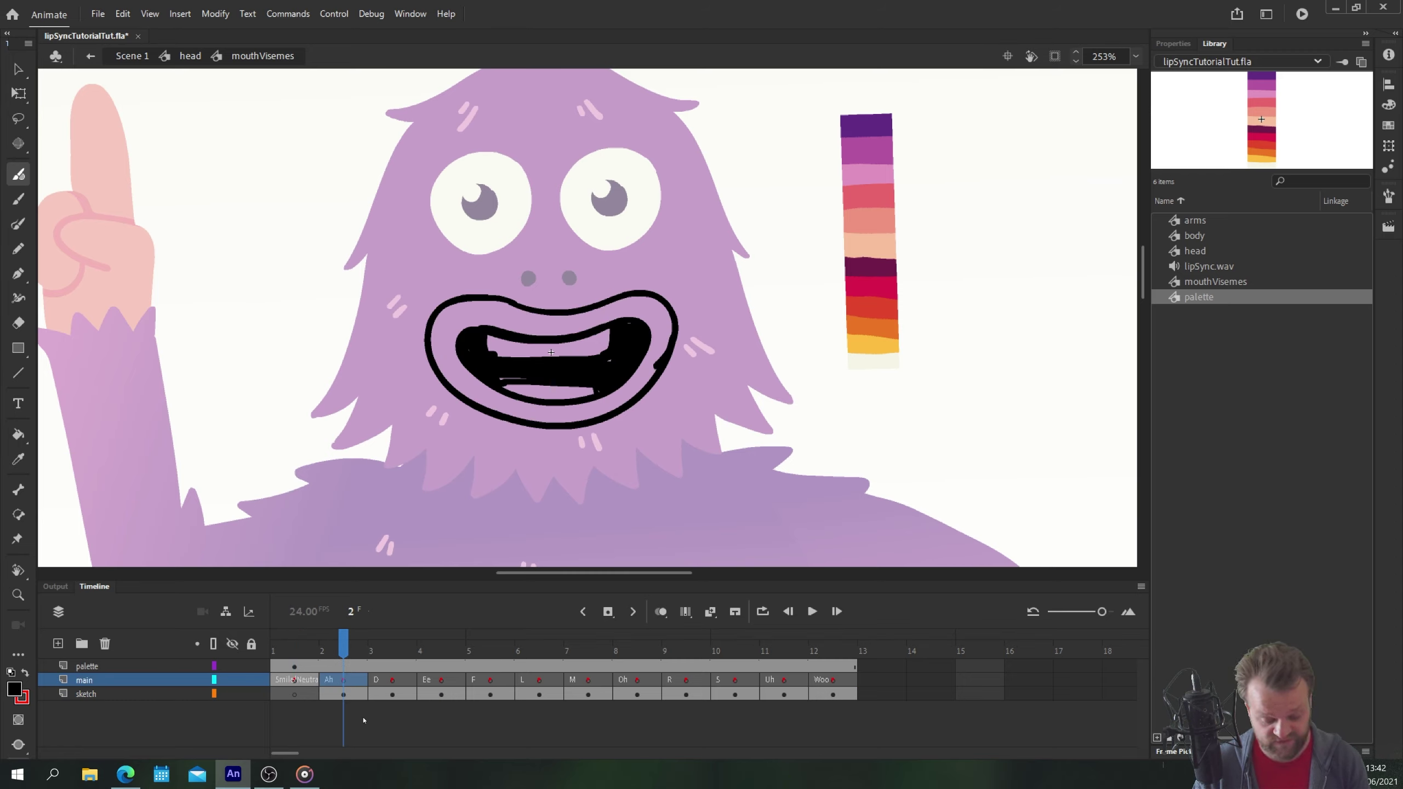
pyautogui.click(252, 697)
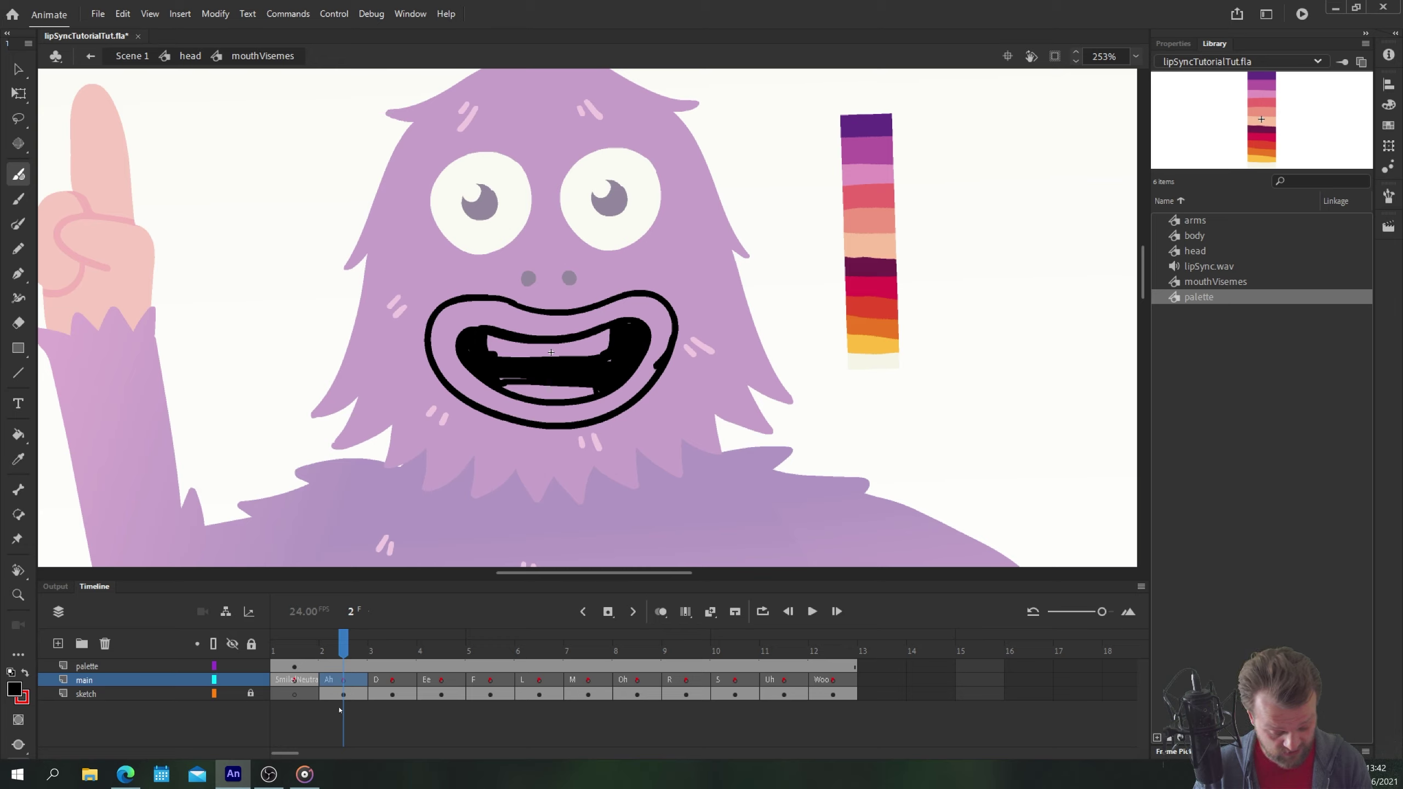
pyautogui.click(213, 694)
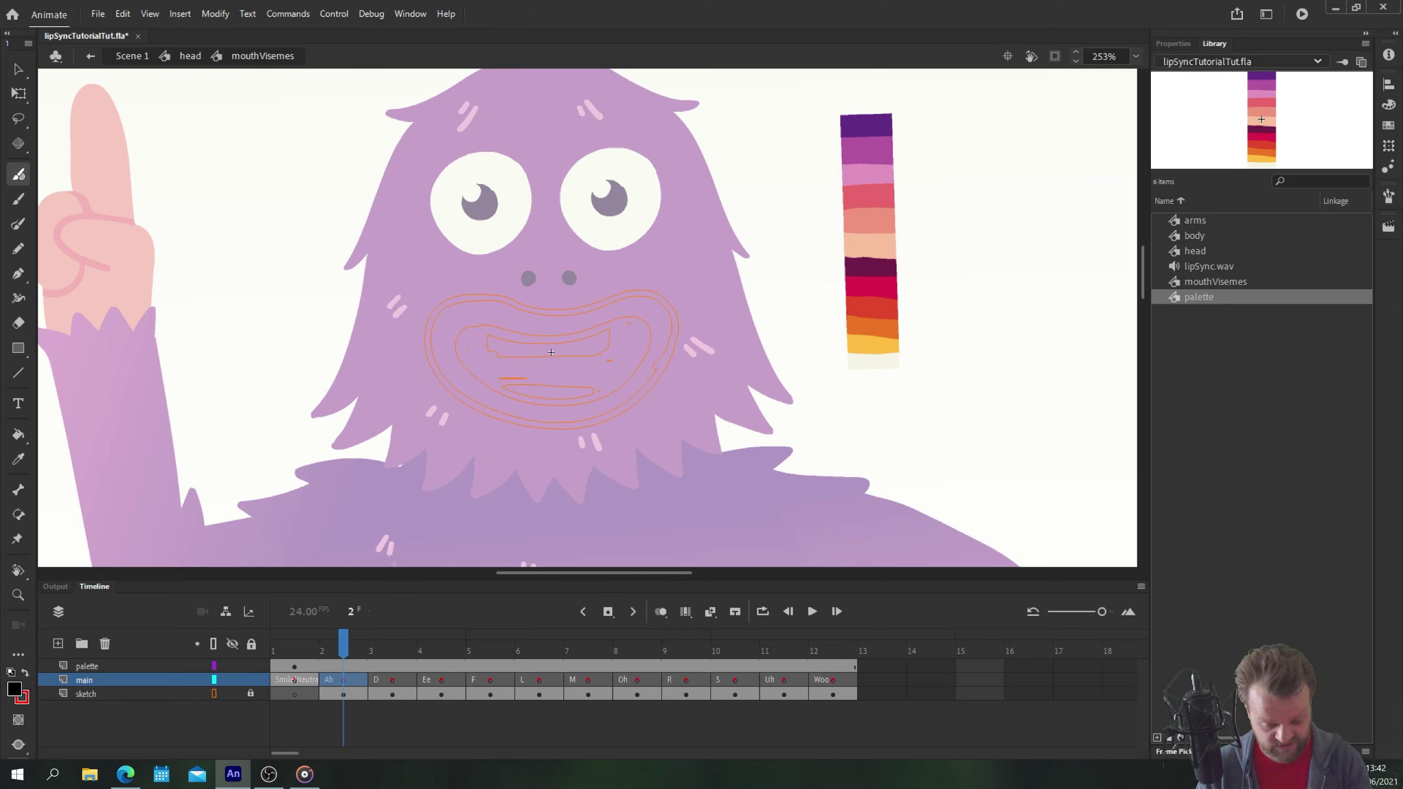
# - Change the sketch layer's outline color to white in its layer properties
pyautogui.doubleClick(214, 695)
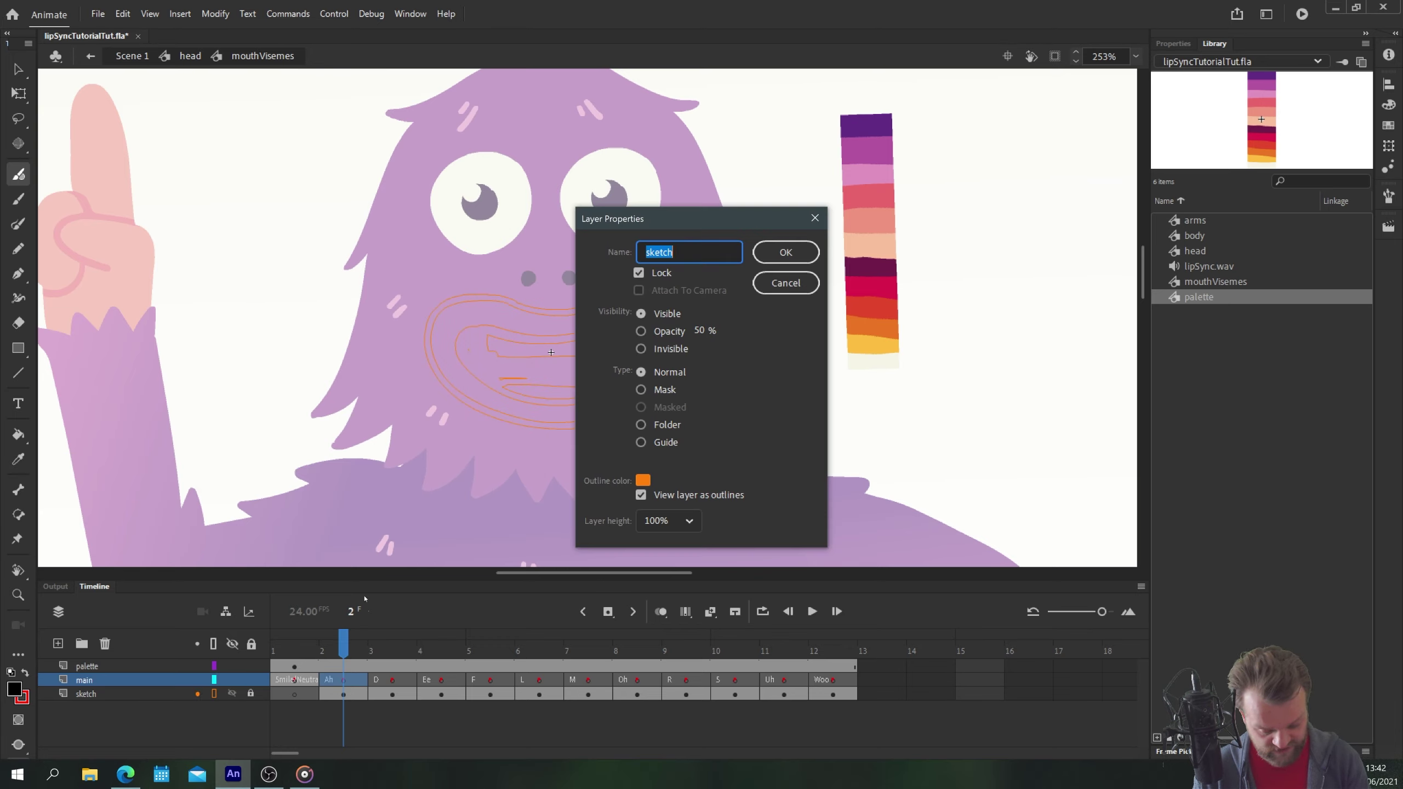
pyautogui.click(641, 478)
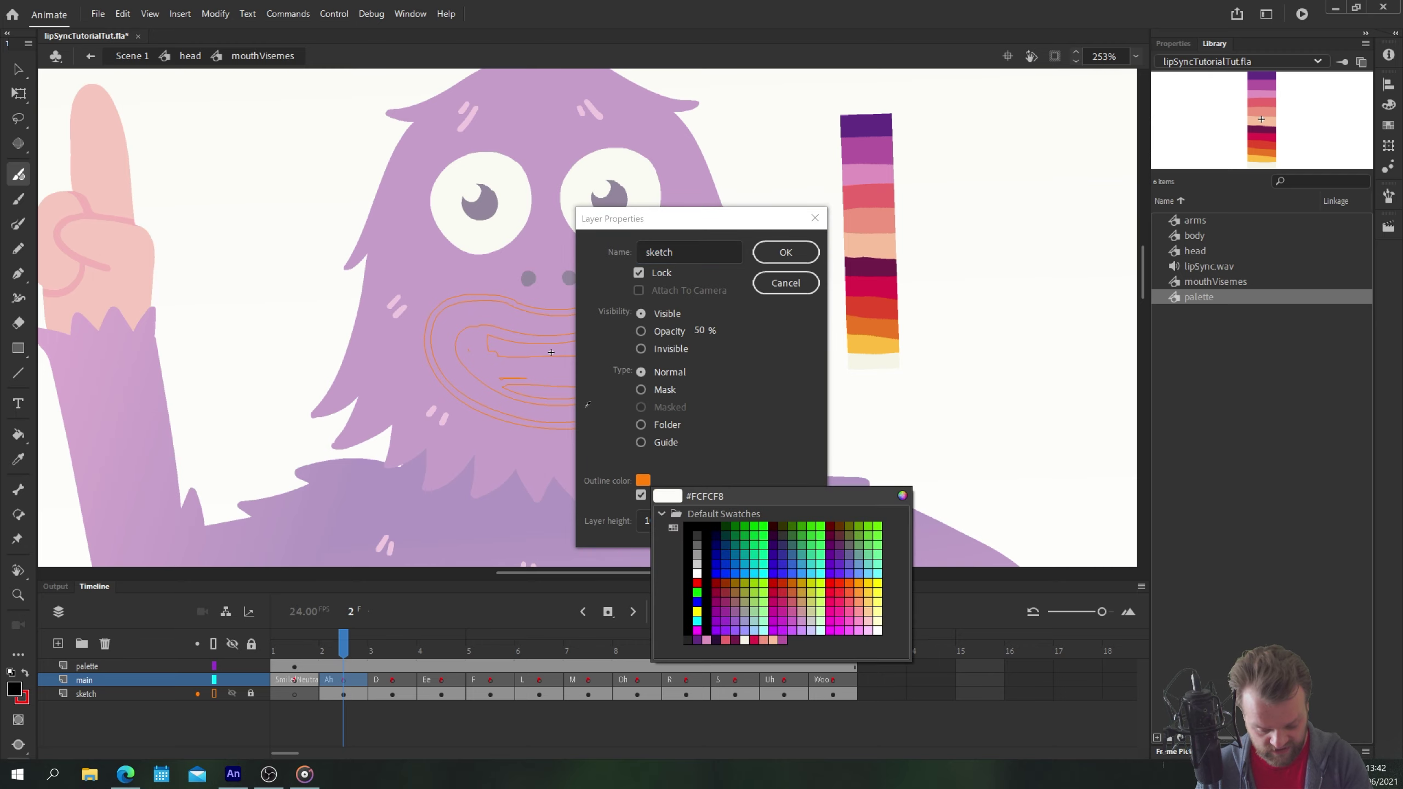
pyautogui.click(698, 573)
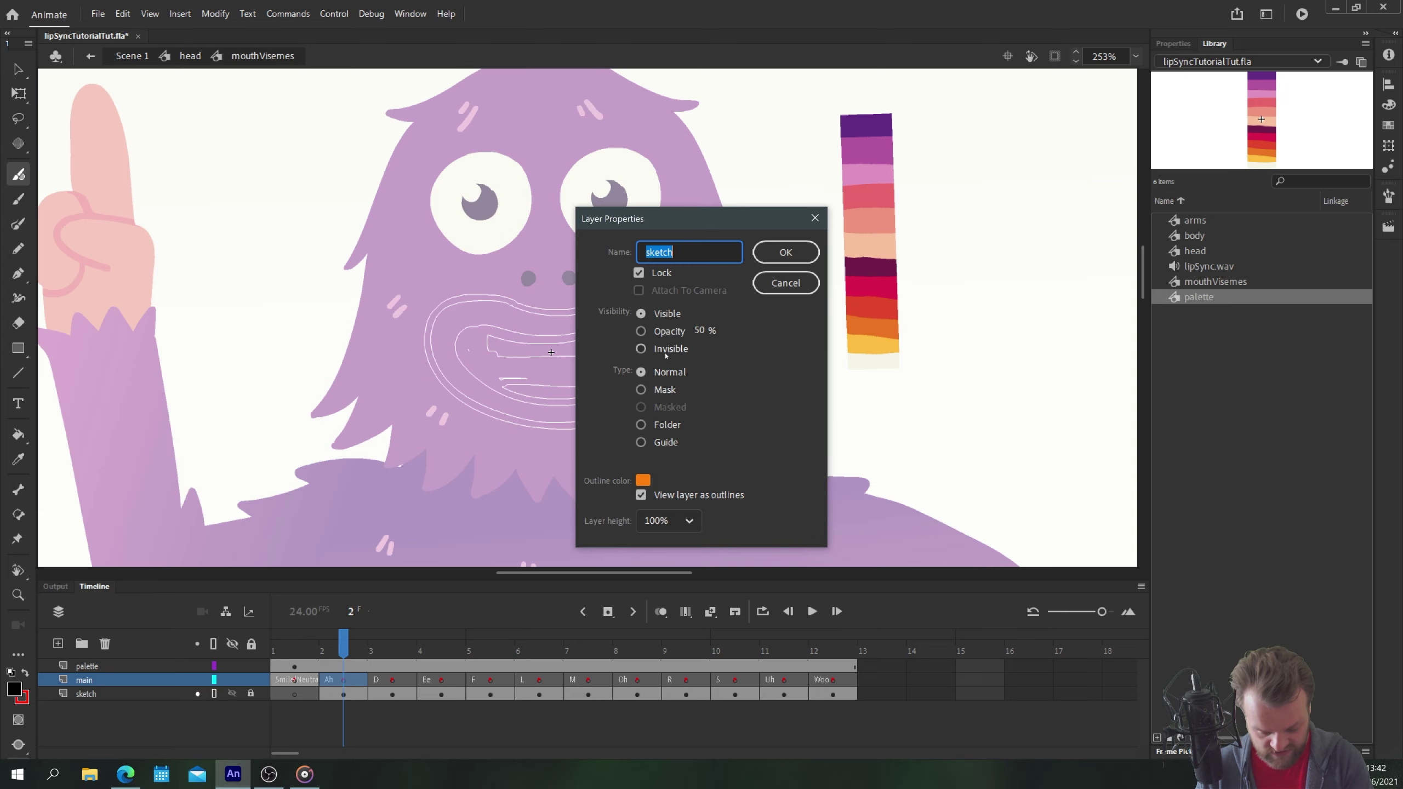
pyautogui.click(642, 478)
pyautogui.click(698, 574)
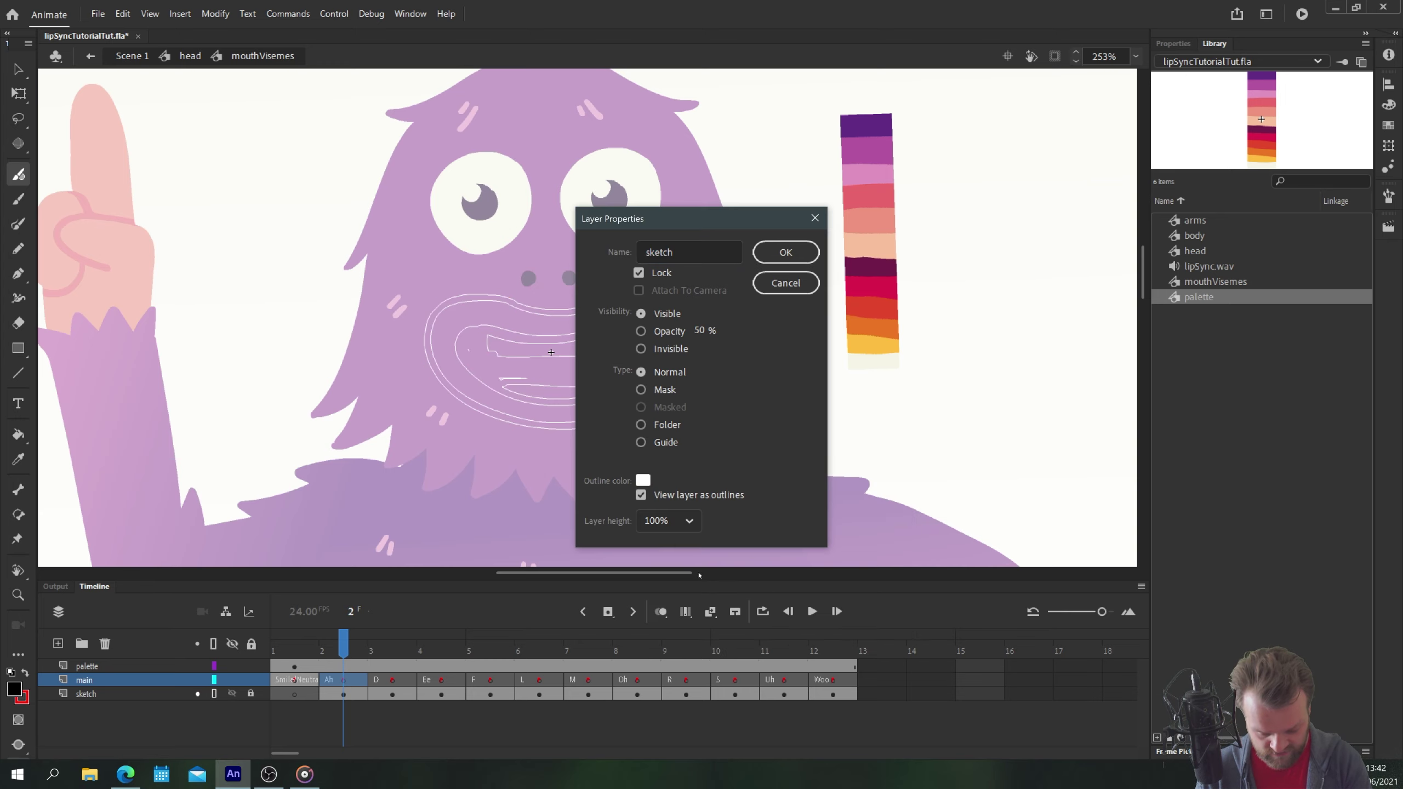
pyautogui.click(779, 250)
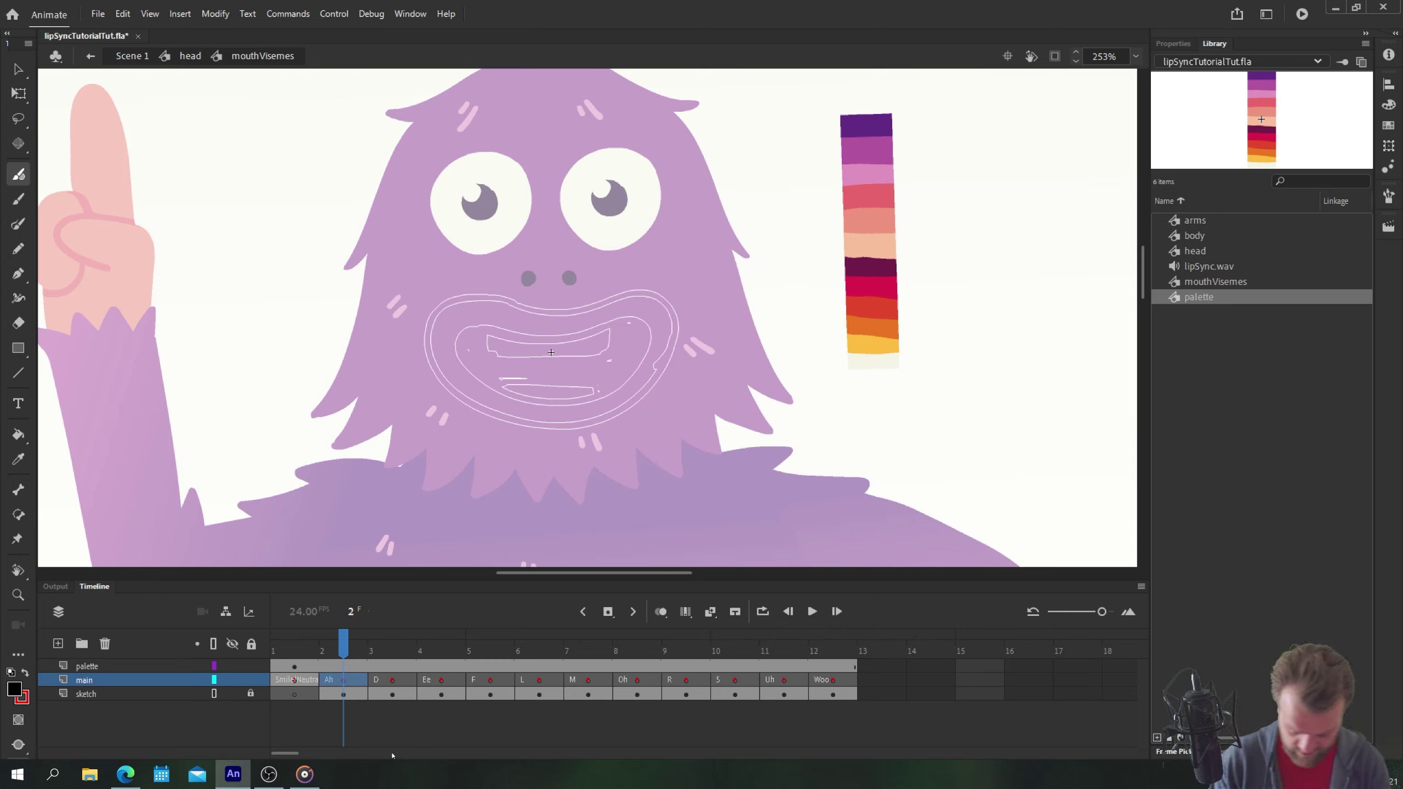
# - Sample the lip red from the smile mouth on frame 1 and turn on onion skinning on the Ah frame
pyautogui.press(',')
pyautogui.press('i')
pyautogui.click(449, 326)
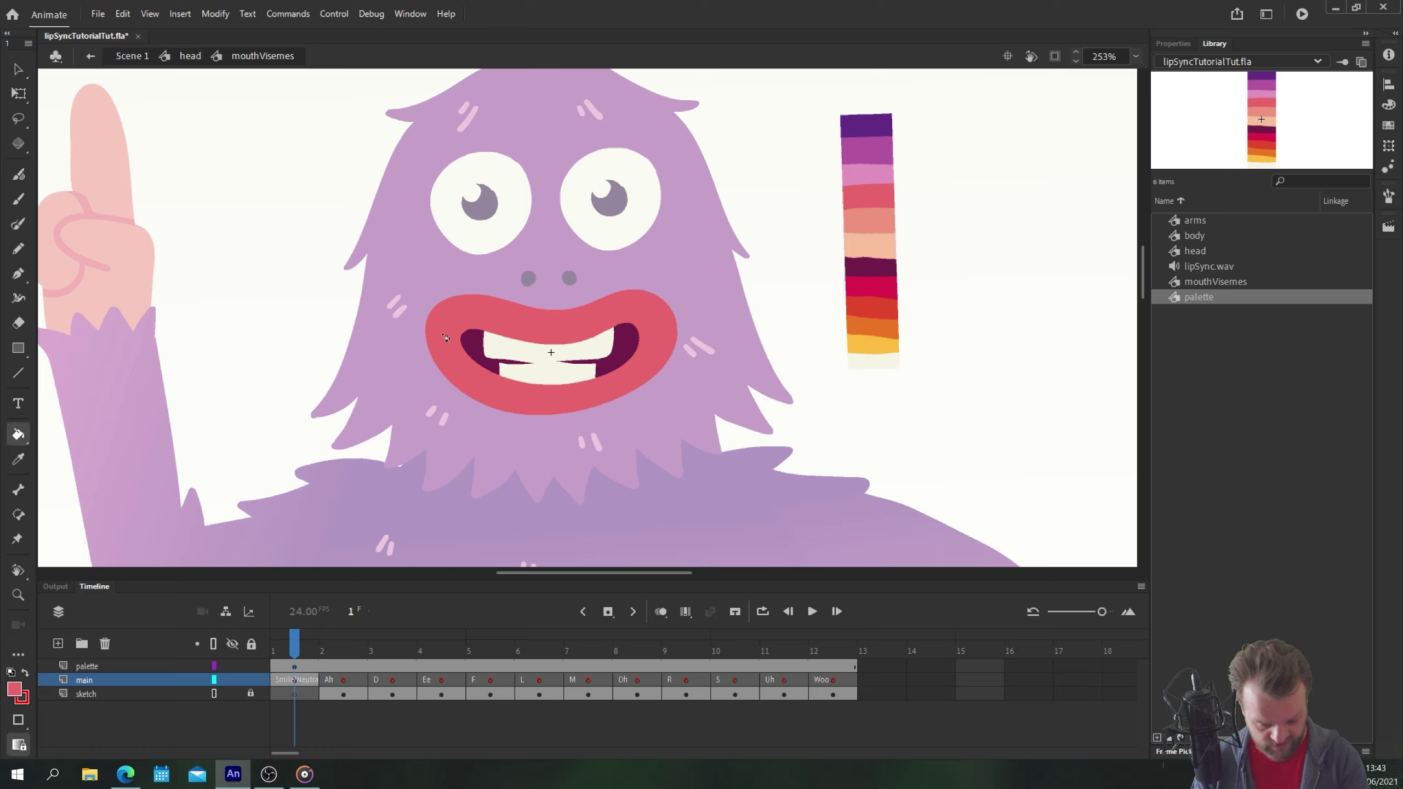
pyautogui.press('.')
pyautogui.press('b')
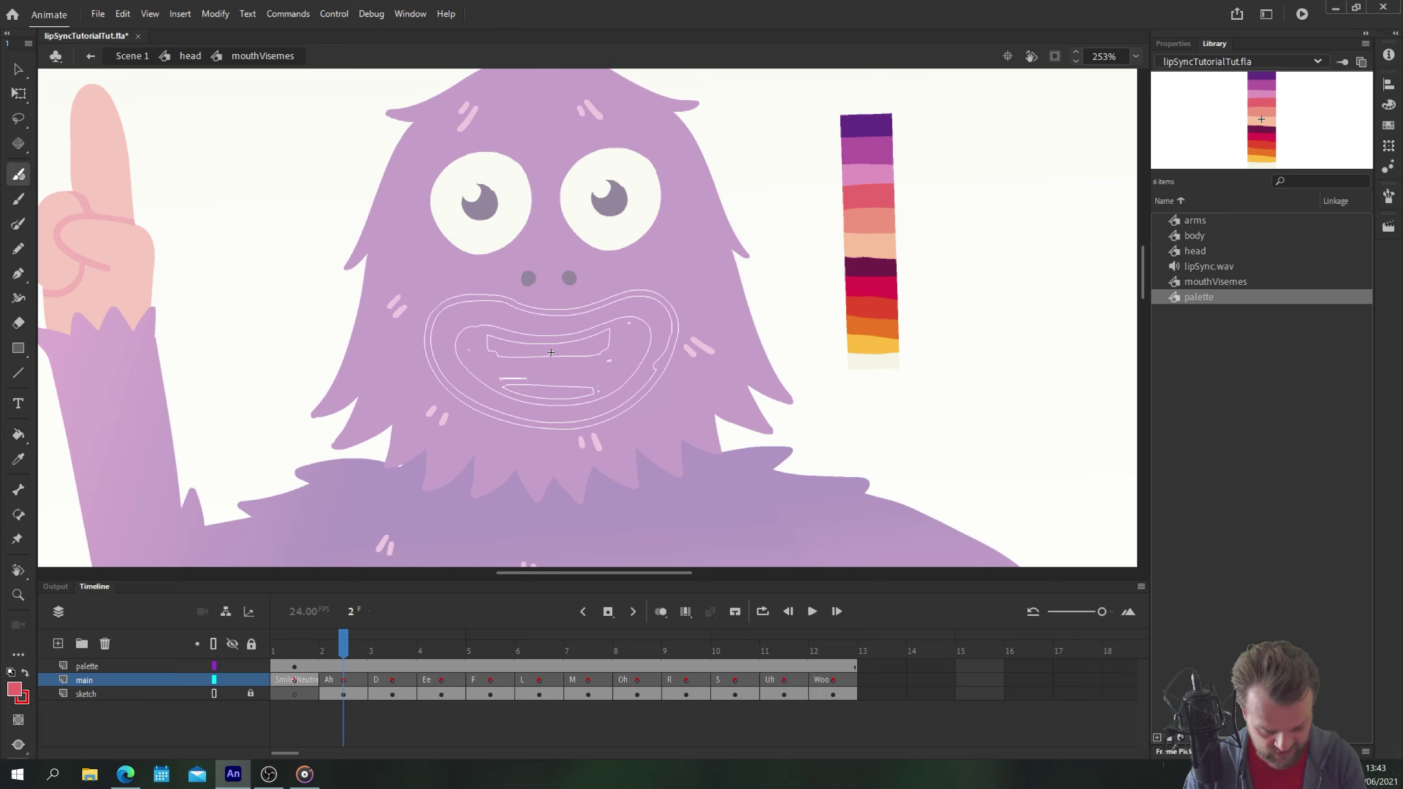
pyautogui.hotkey('alt', 'shift', 'o')
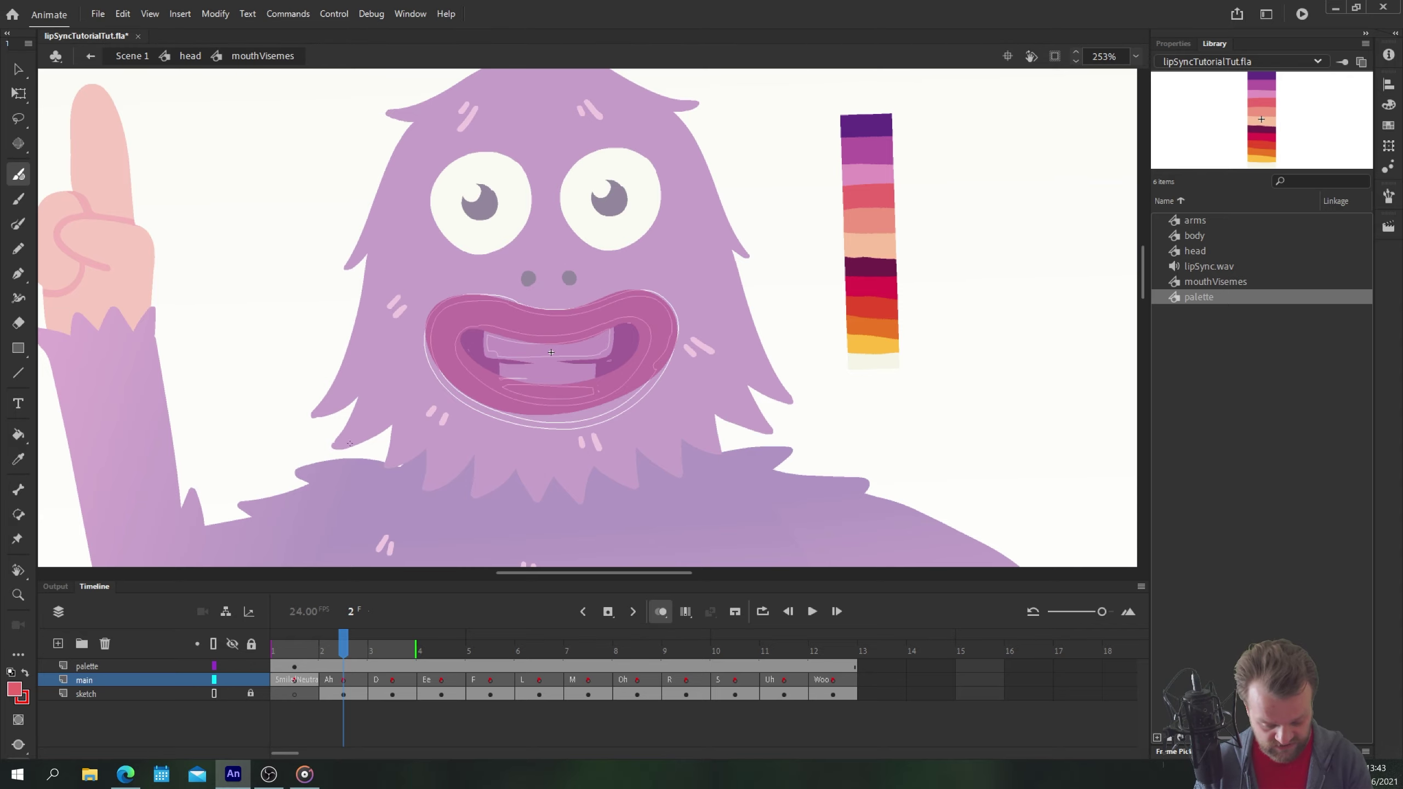
# - Paint the outer outline of the Ah mouth's lips in red with the Fluid Brush, following the sketch around to a closed shape
pyautogui.hotkey('ctrl', '=')
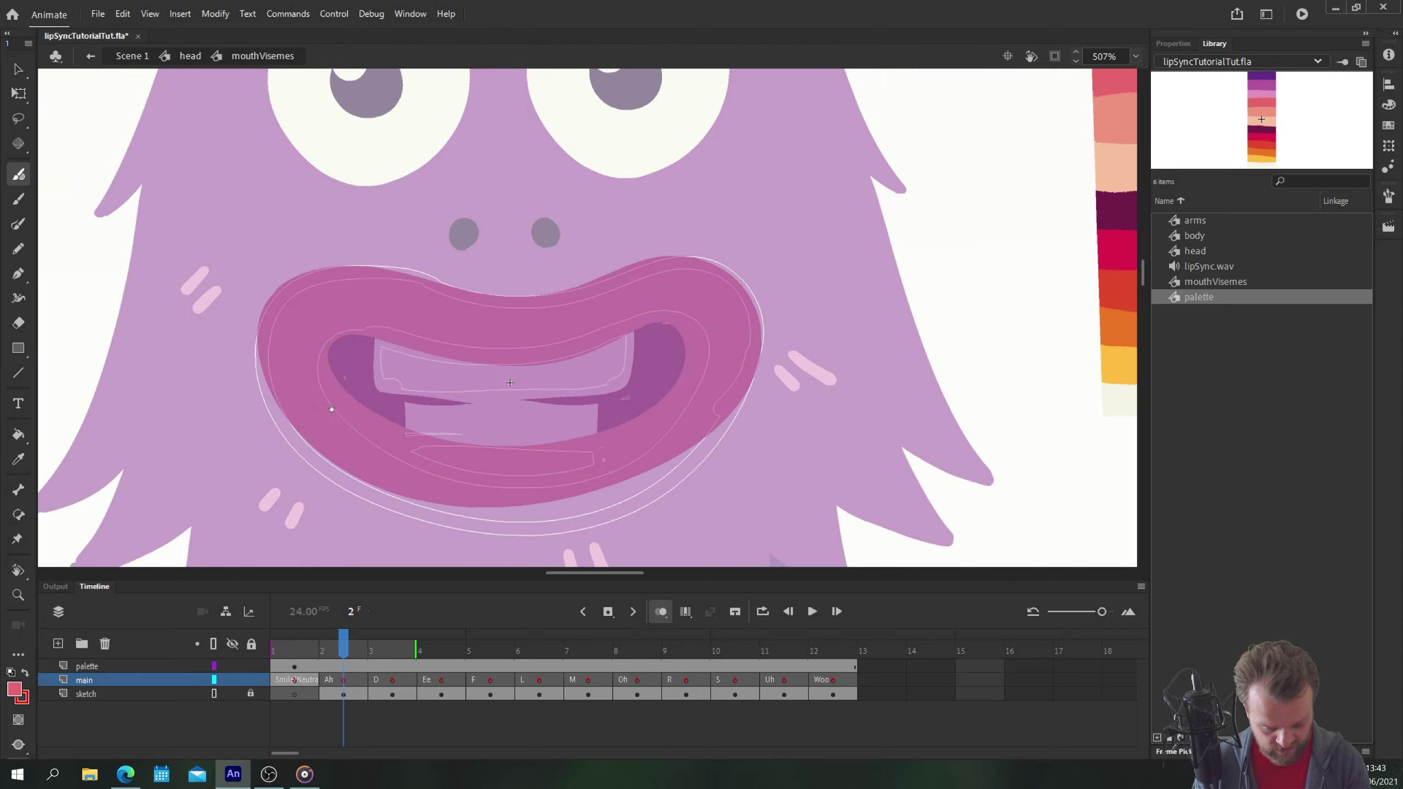
pyautogui.hscroll(-2, 545, 387)
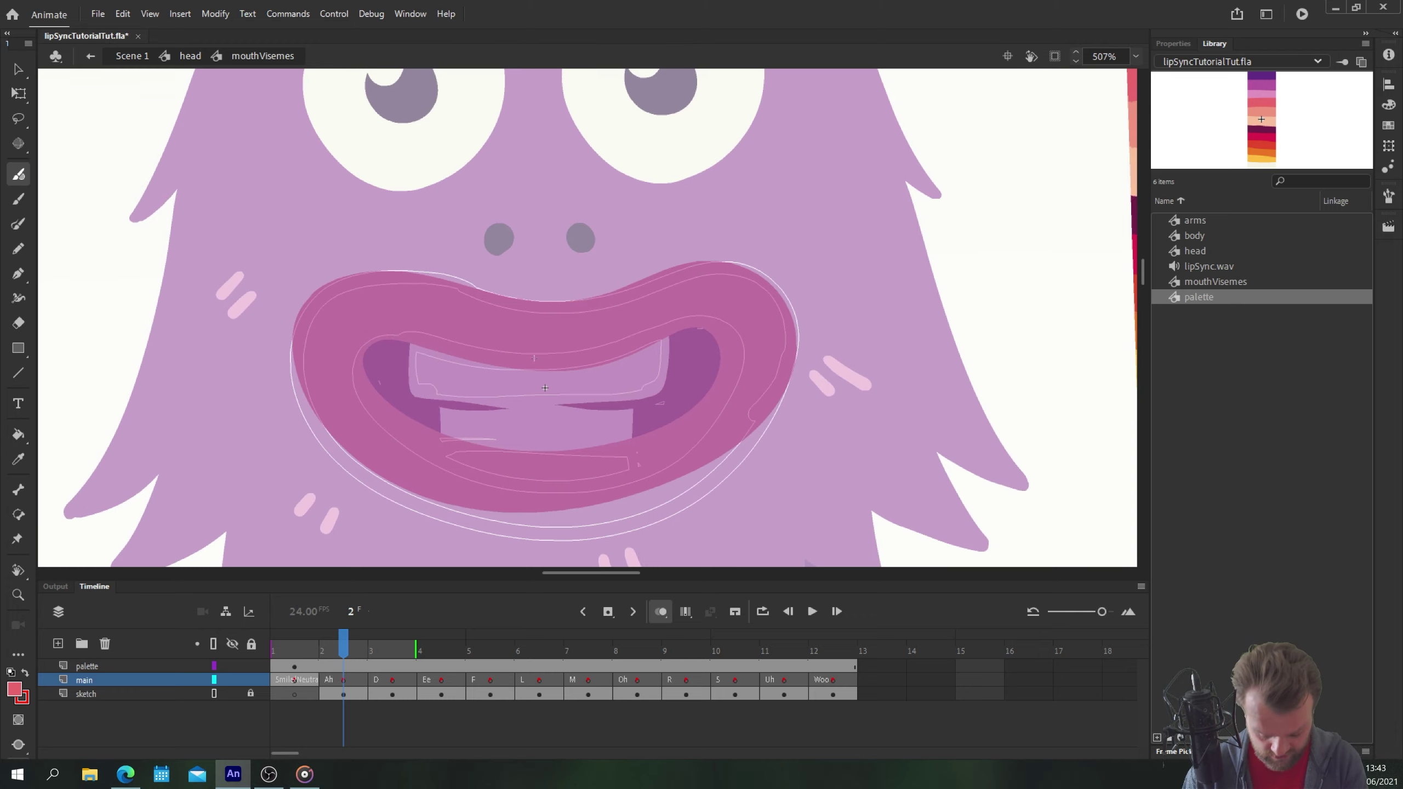
pyautogui.hotkey('shift', 'space')
pyautogui.moveTo(544, 387); pyautogui.dragTo(452, 304)
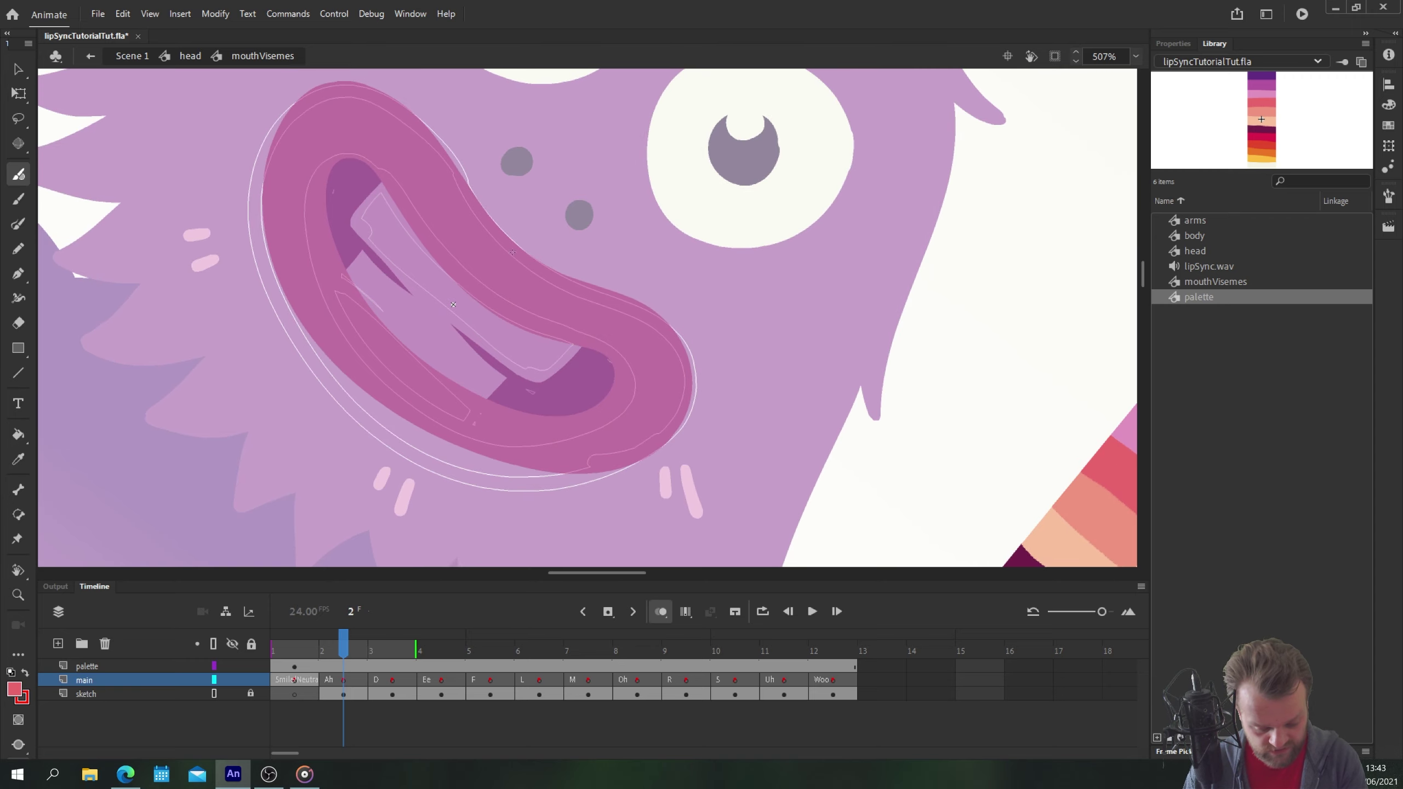
pyautogui.moveTo(534, 268); pyautogui.dragTo(614, 301)
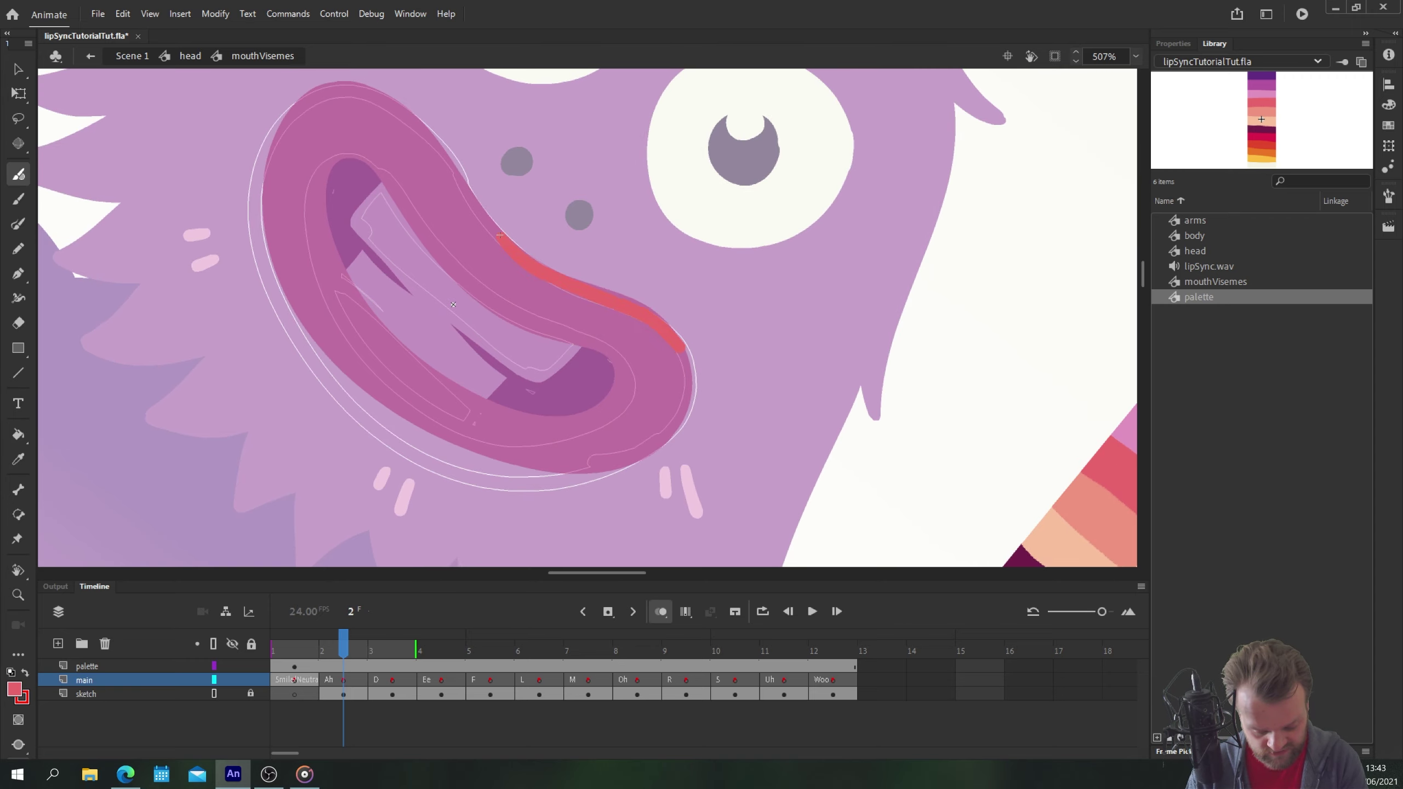
pyautogui.moveTo(684, 346); pyautogui.dragTo(694, 402)
pyautogui.moveTo(478, 210); pyautogui.dragTo(421, 131)
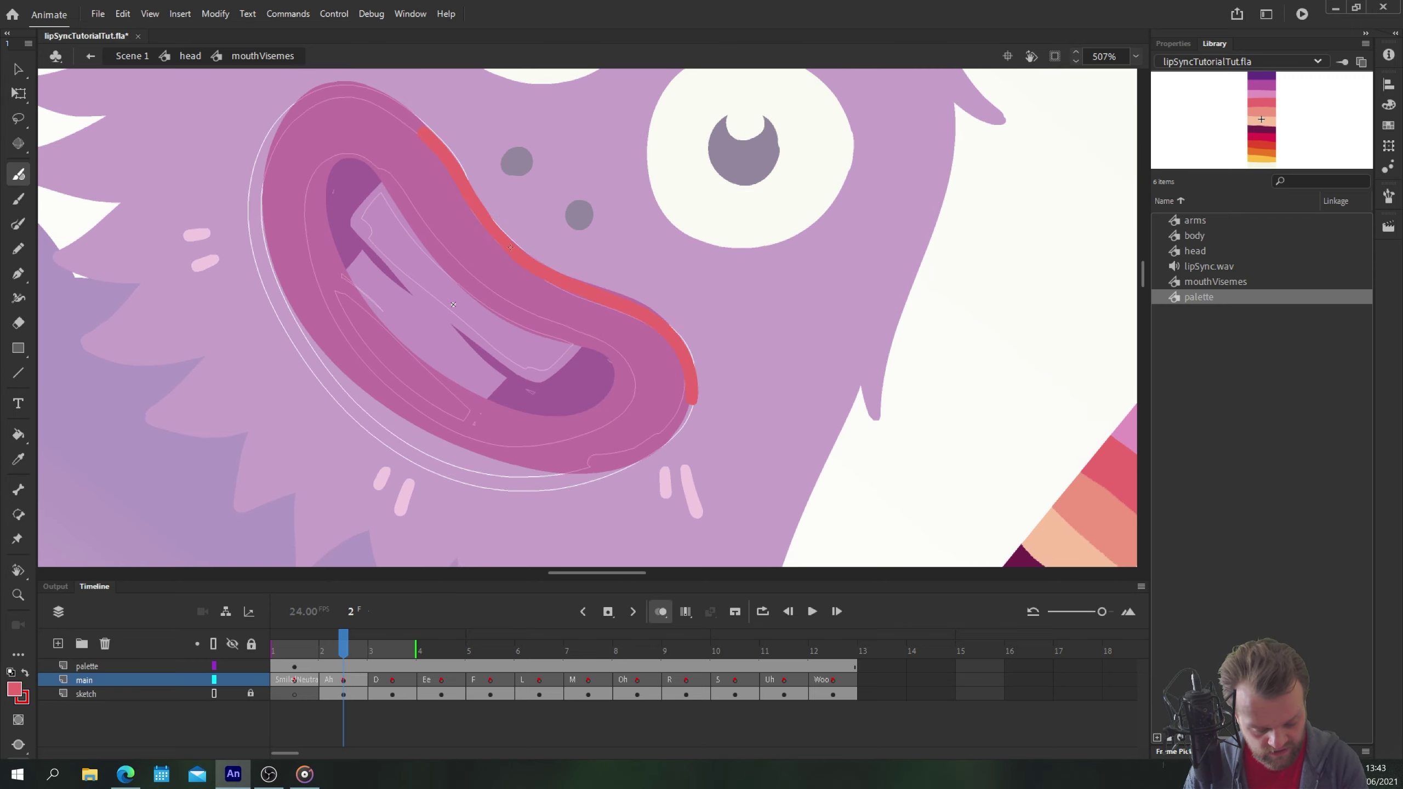
pyautogui.moveTo(309, 107)
pyautogui.mouseDown()
pyautogui.moveTo(461, 141)
pyautogui.moveTo(395, 190)
pyautogui.moveTo(372, 282)
pyautogui.moveTo(408, 402)
pyautogui.moveTo(487, 487)
pyautogui.moveTo(591, 536)
pyautogui.moveTo(682, 537)
pyautogui.moveTo(765, 502)
pyautogui.moveTo(822, 451)
pyautogui.mouseUp()
pyautogui.hotkey('ctrl', 'z')
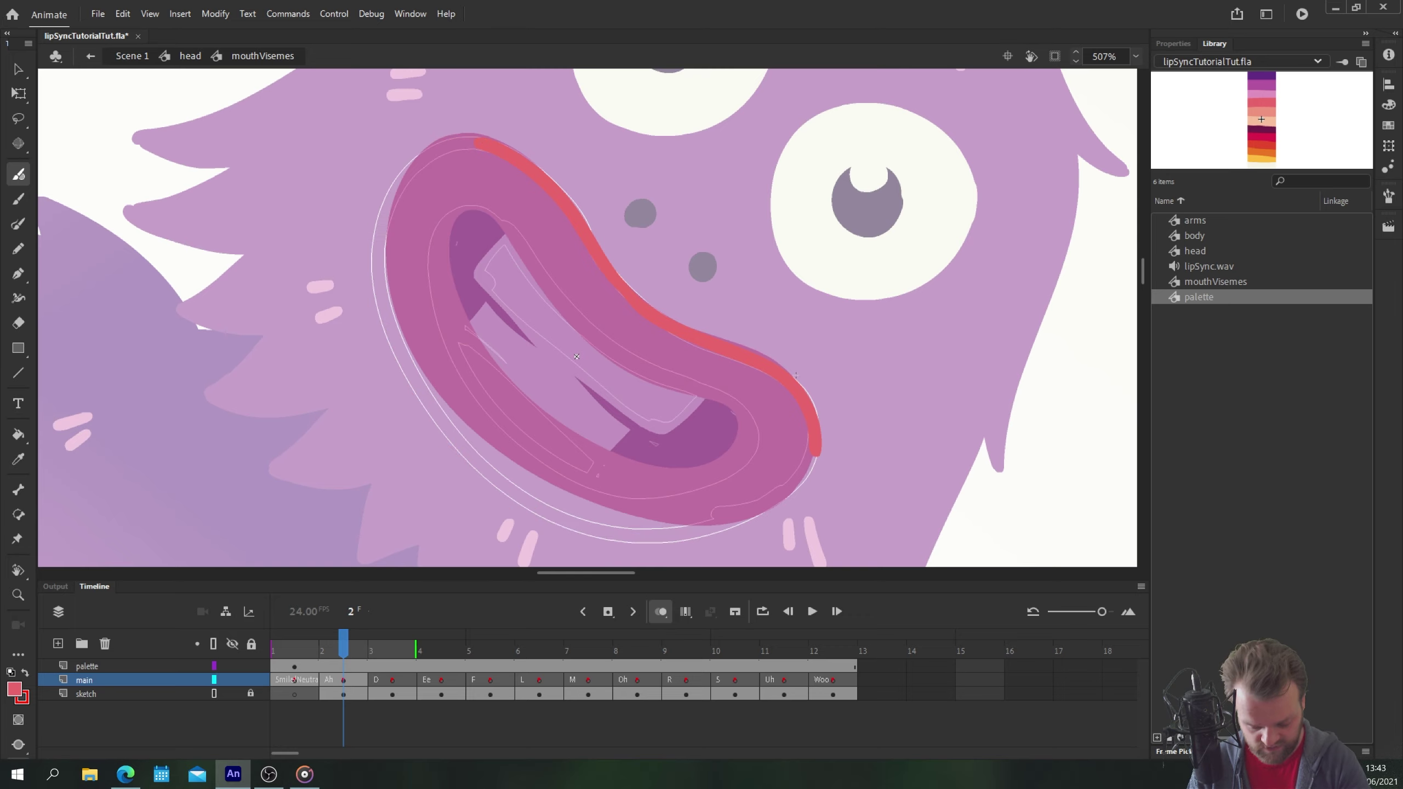
pyautogui.moveTo(815, 429)
pyautogui.mouseDown()
pyautogui.moveTo(795, 491)
pyautogui.moveTo(734, 523)
pyautogui.moveTo(660, 530)
pyautogui.moveTo(532, 504)
pyautogui.moveTo(464, 459)
pyautogui.mouseUp()
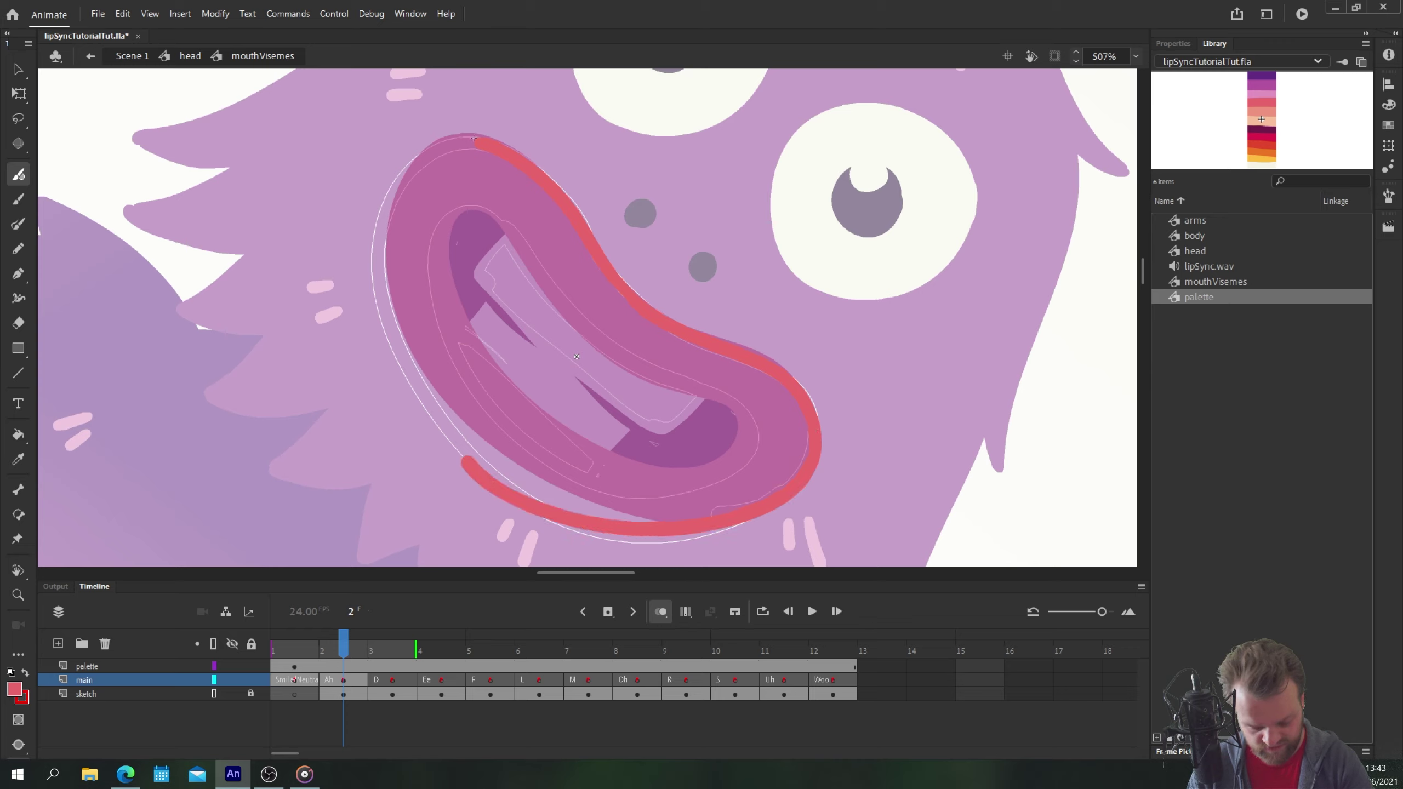
pyautogui.moveTo(484, 142)
pyautogui.mouseDown()
pyautogui.moveTo(381, 266)
pyautogui.moveTo(395, 365)
pyautogui.moveTo(467, 467)
pyautogui.mouseUp()
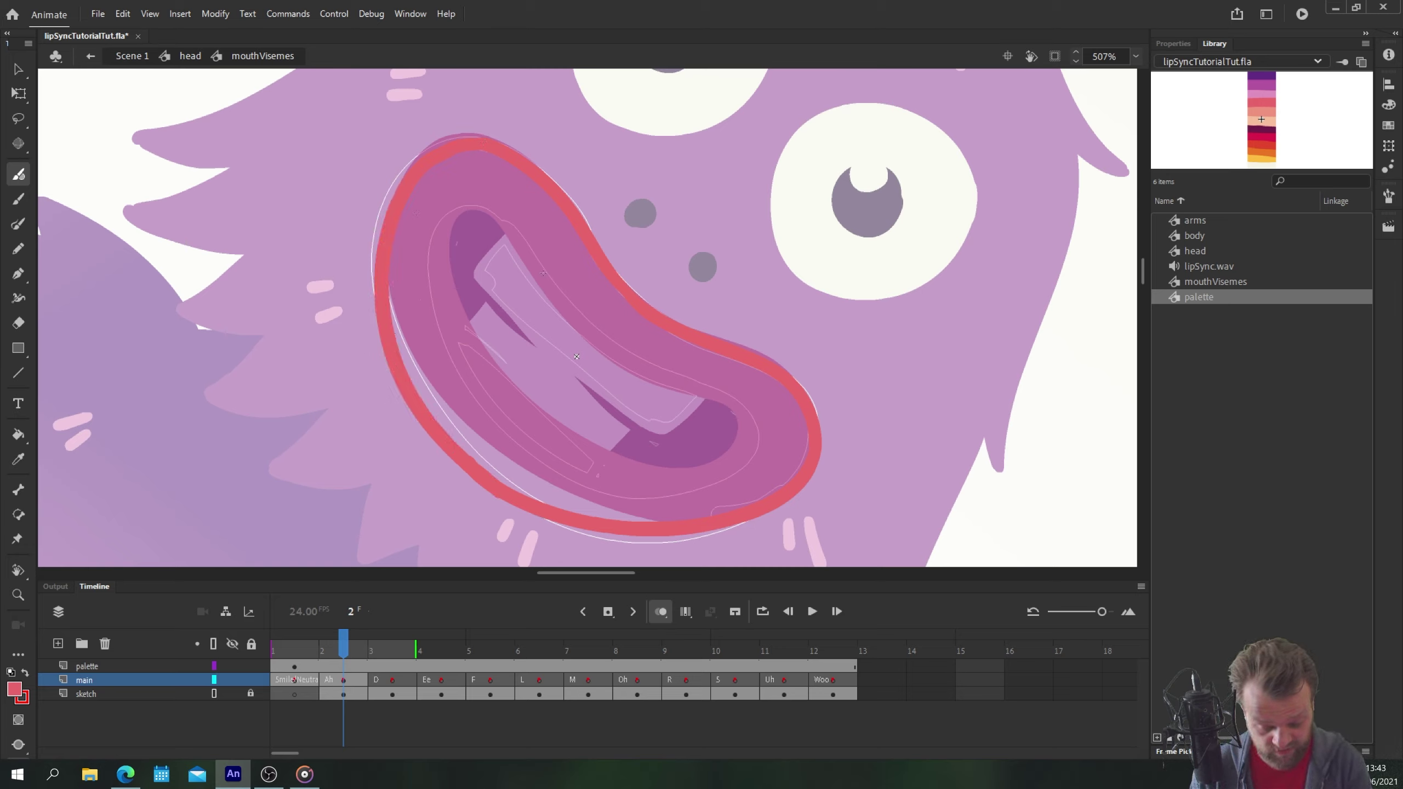
# - Paint the inner edge of the Ah mouth's lips and fill the lip shape with red
pyautogui.moveTo(521, 252); pyautogui.dragTo(576, 320)
pyautogui.moveTo(659, 375)
pyautogui.mouseDown()
pyautogui.moveTo(730, 408)
pyautogui.moveTo(739, 463)
pyautogui.mouseUp()
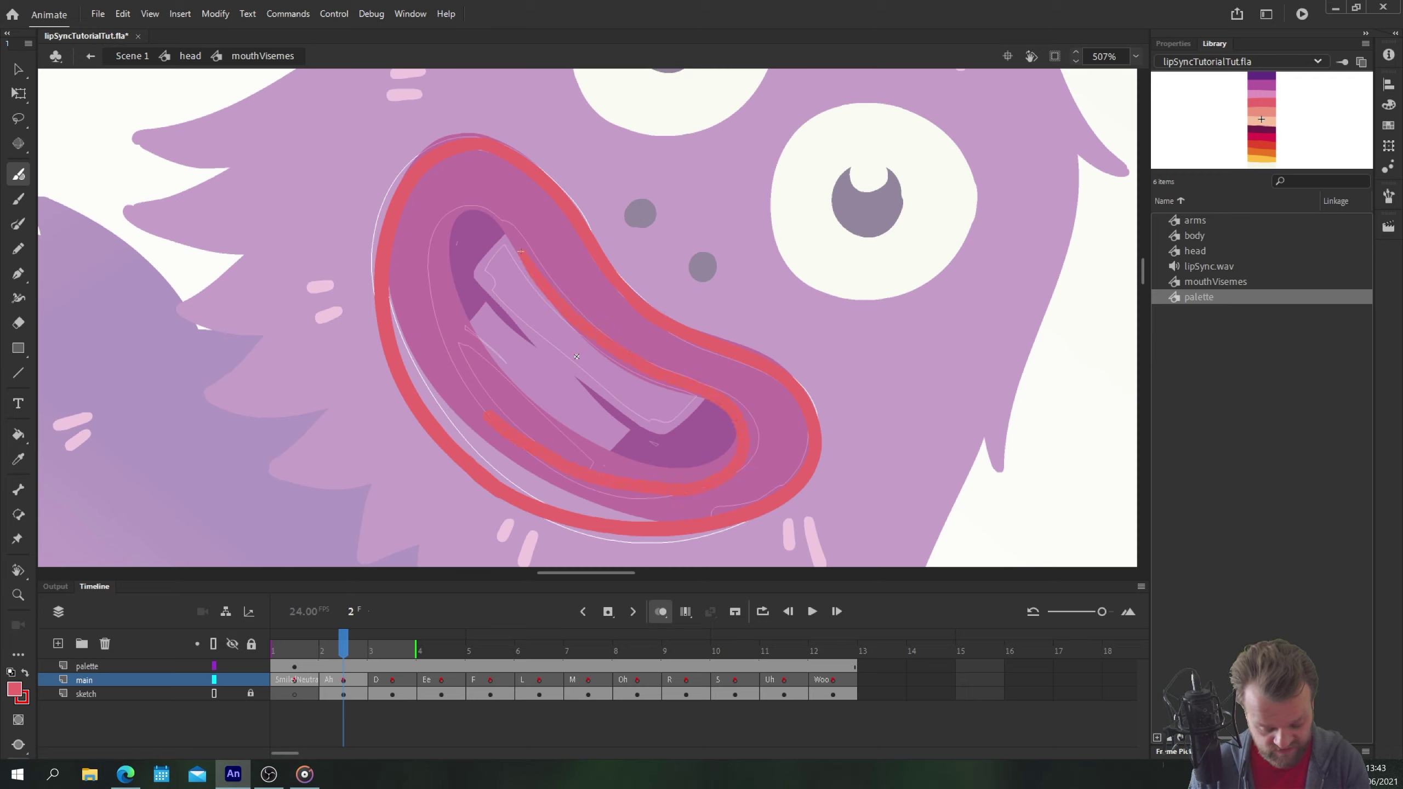
pyautogui.moveTo(429, 287)
pyautogui.mouseDown()
pyautogui.moveTo(428, 255)
pyautogui.moveTo(467, 207)
pyautogui.moveTo(522, 261)
pyautogui.mouseUp()
pyautogui.press('k')
pyautogui.click(412, 258)
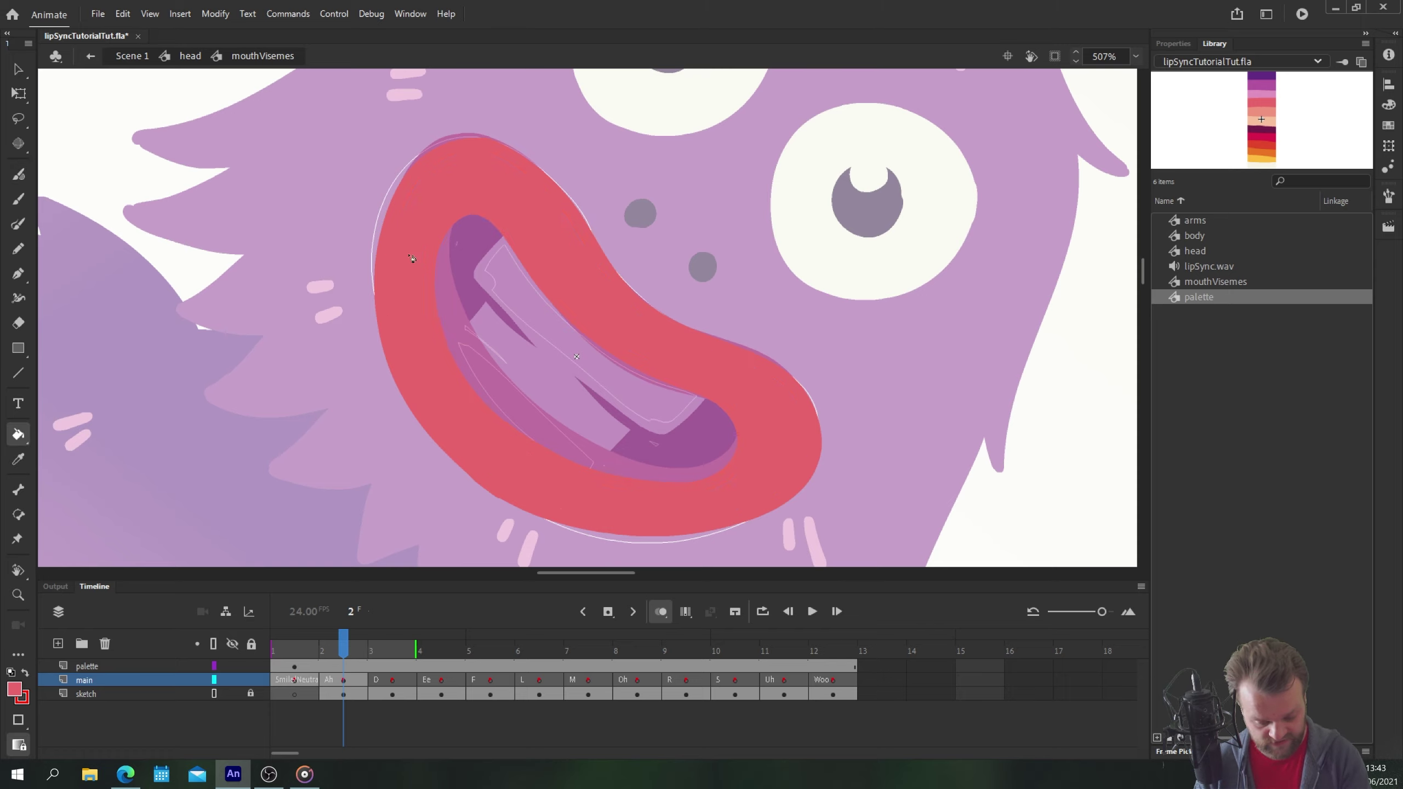
# - Sample the dark purple mouth interior color from frame 1 and show the Fluid Brush settings on the Ah frame
pyautogui.press('.')
pyautogui.press('i')
pyautogui.click(336, 464)
pyautogui.press('k')
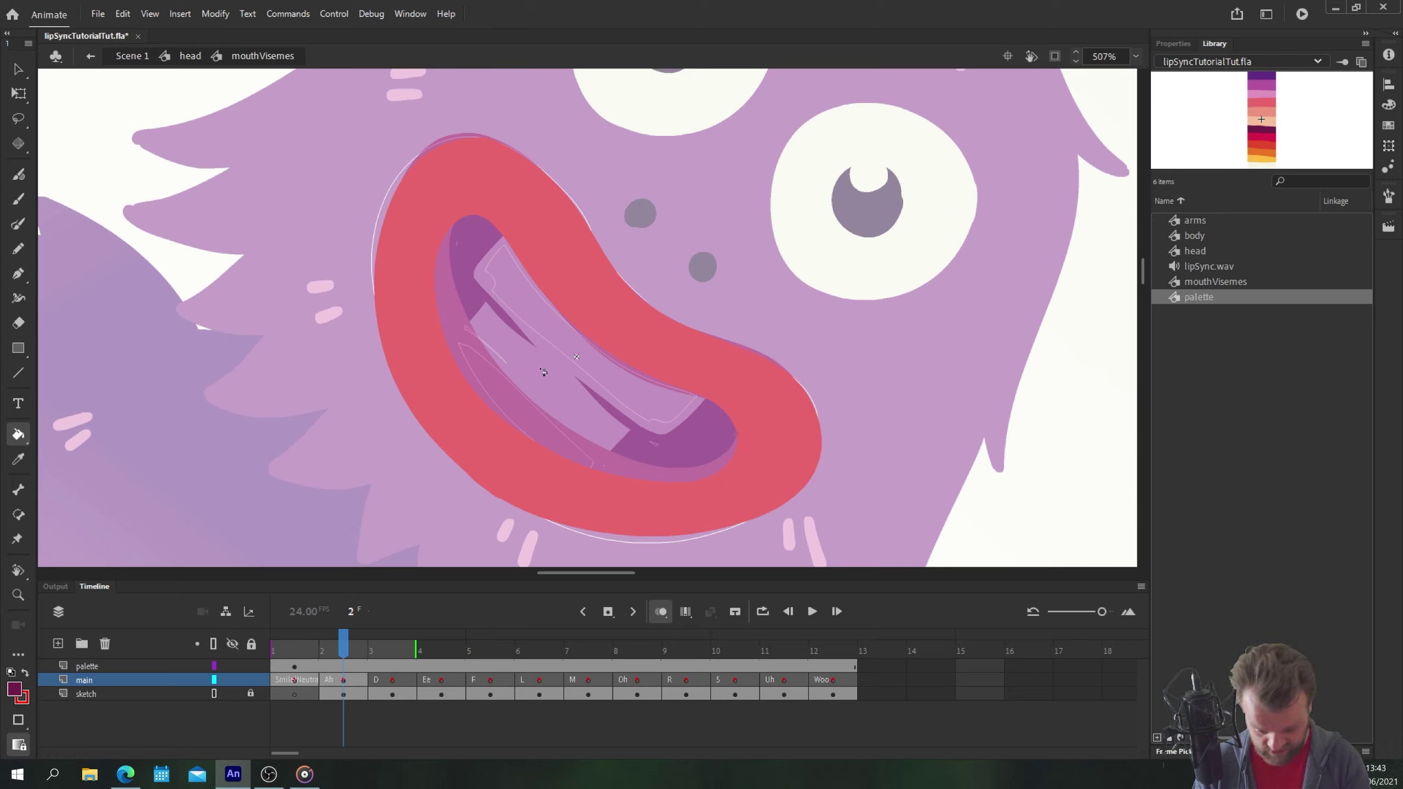
pyautogui.press('b')
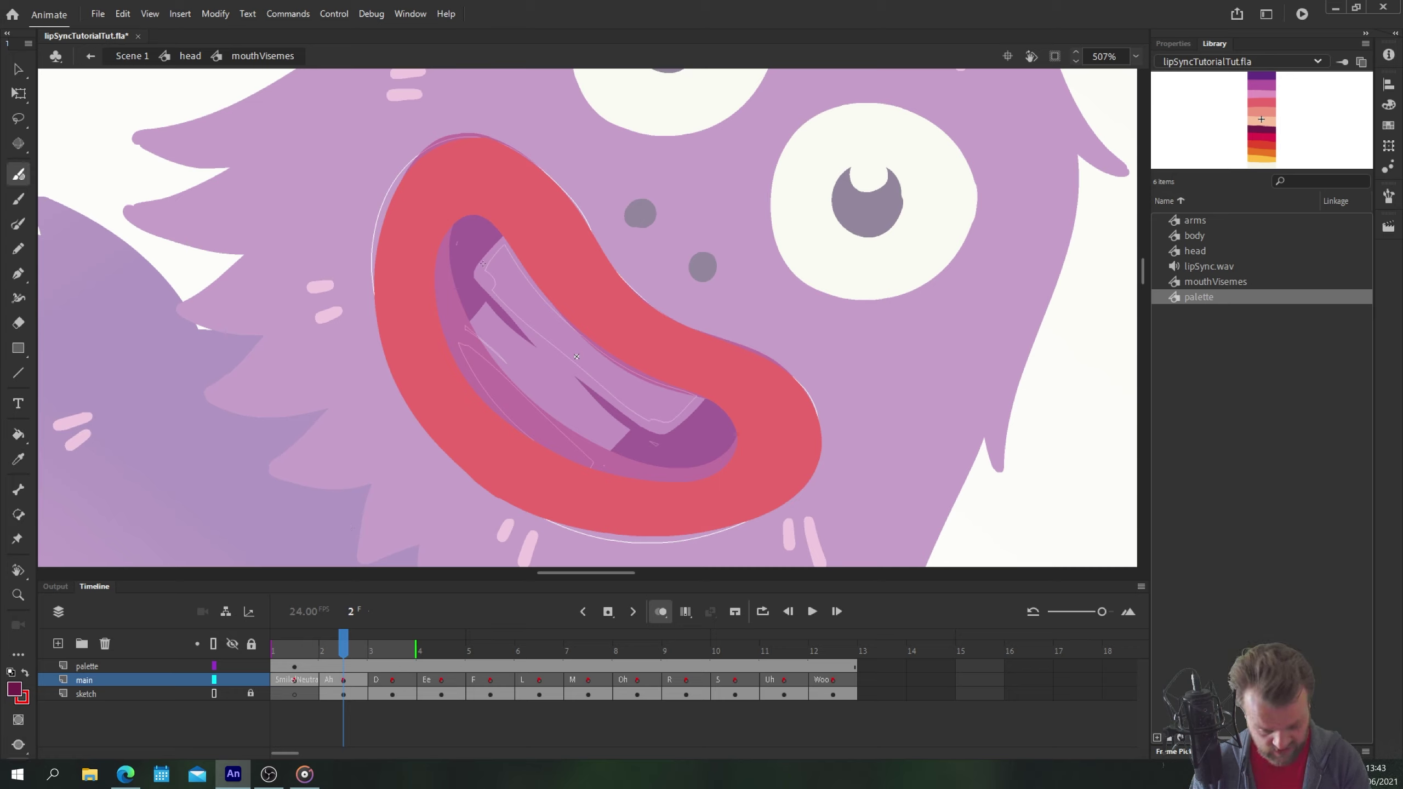
pyautogui.click(1173, 43)
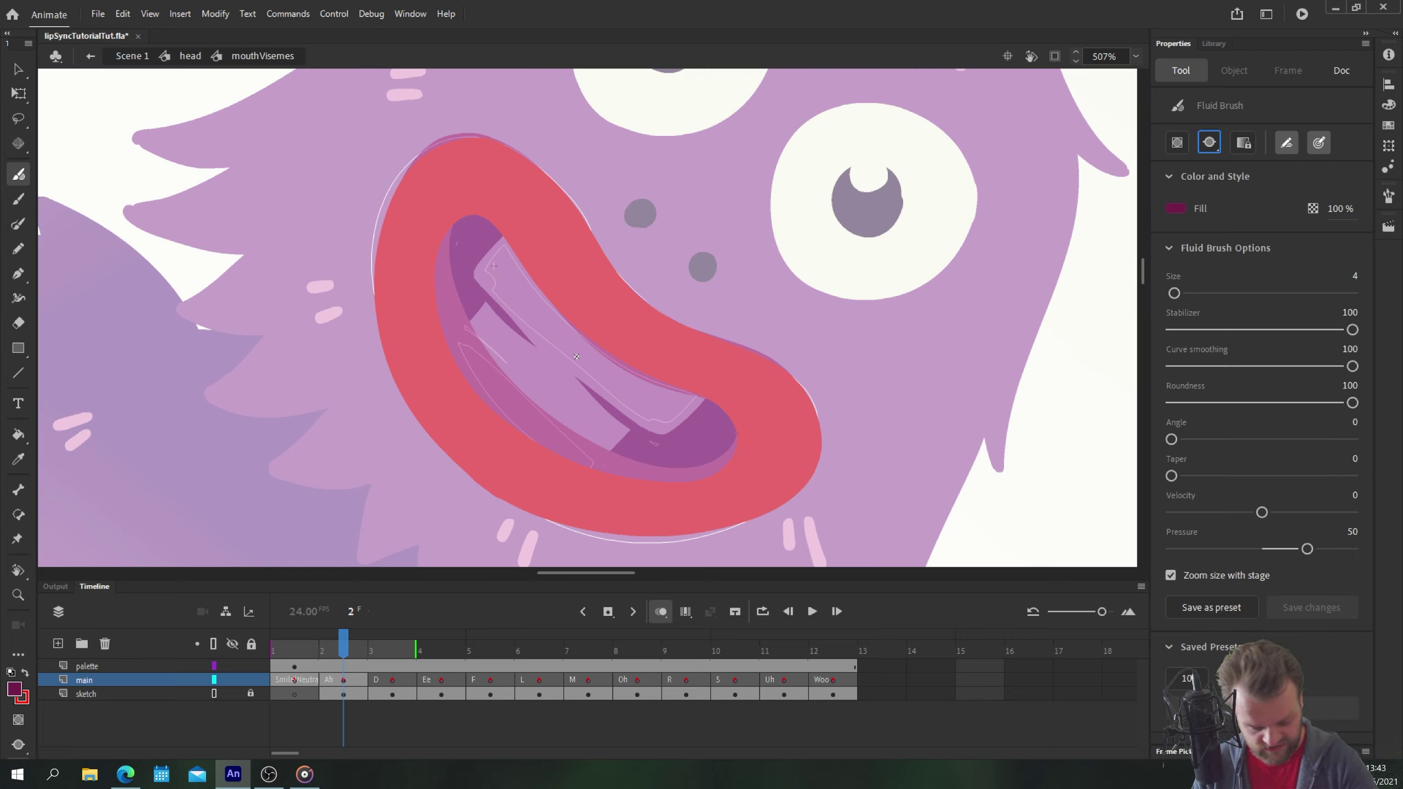
# - Outline the Ah mouth's upper and lower teeth in dark purple and fill the surrounding mouth interior with the same color
pyautogui.moveTo(501, 235); pyautogui.dragTo(472, 268)
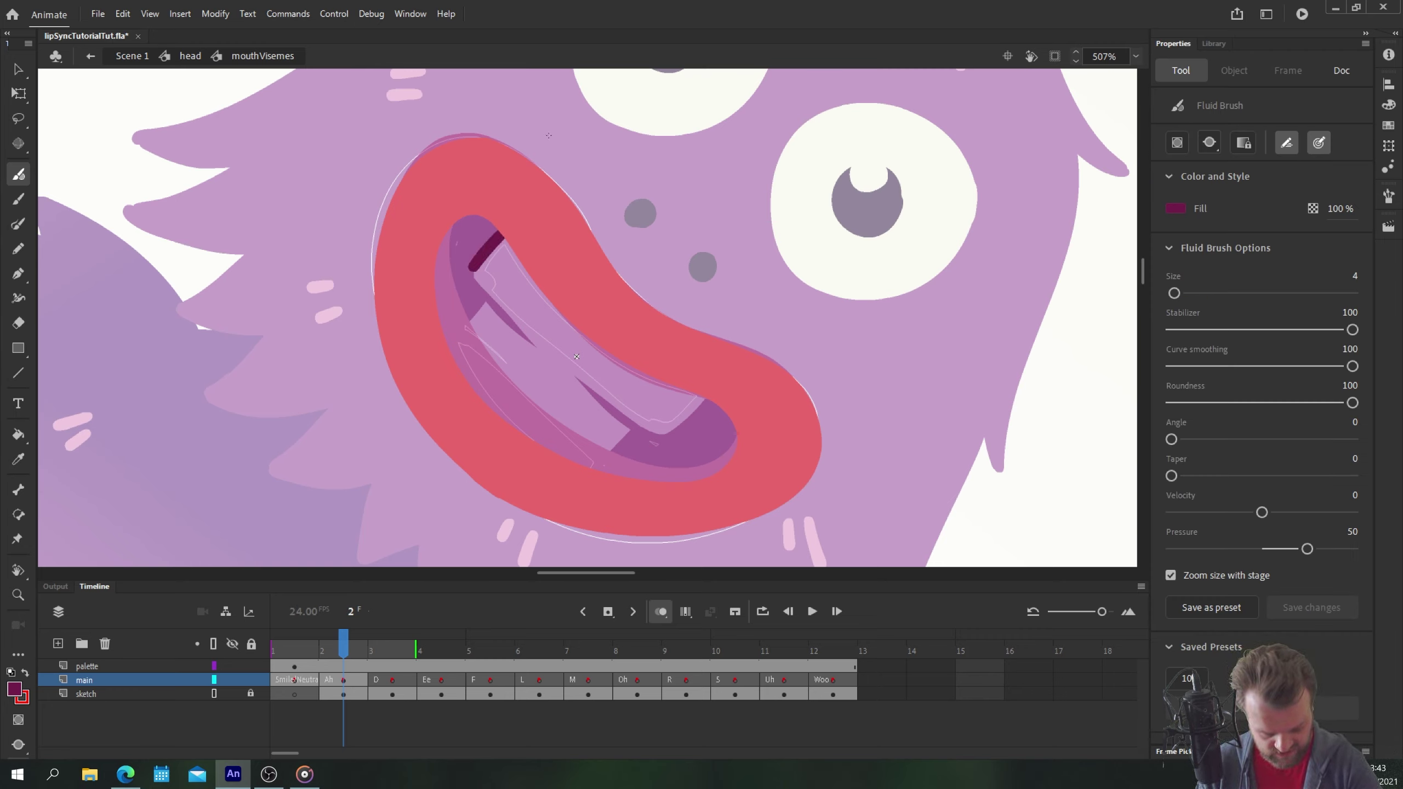
pyautogui.hotkey('ctrl', 'z')
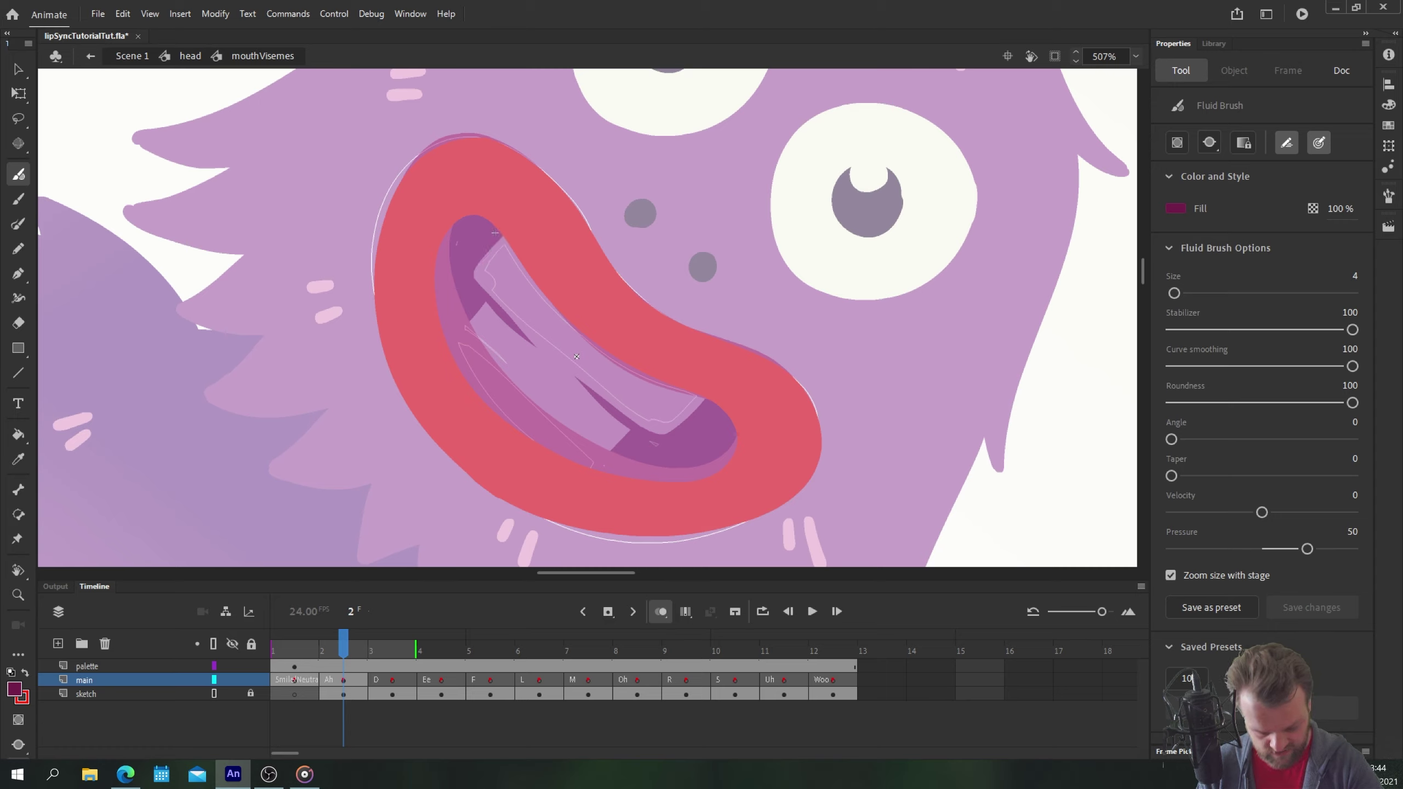
pyautogui.moveTo(507, 221); pyautogui.dragTo(467, 273)
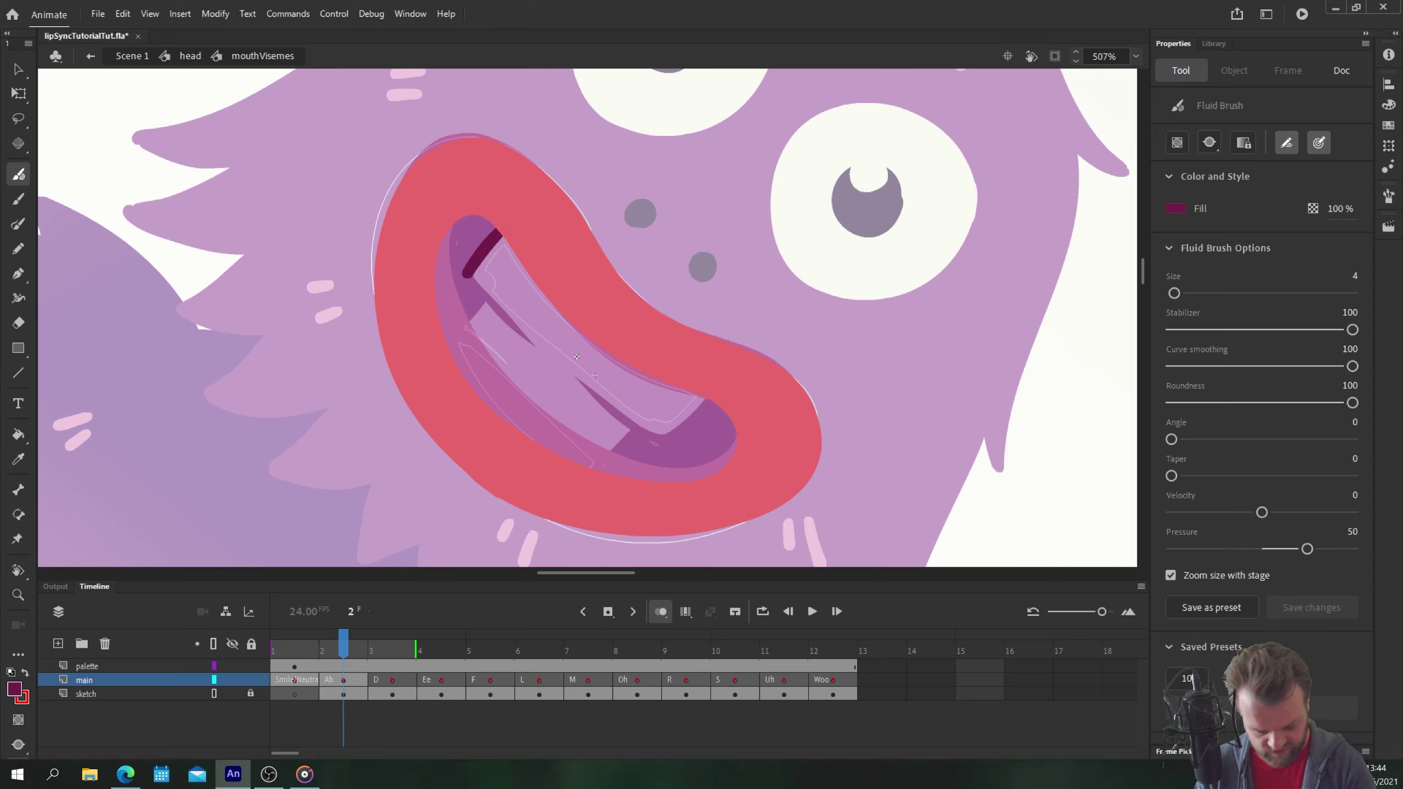
pyautogui.moveTo(714, 399); pyautogui.dragTo(654, 448)
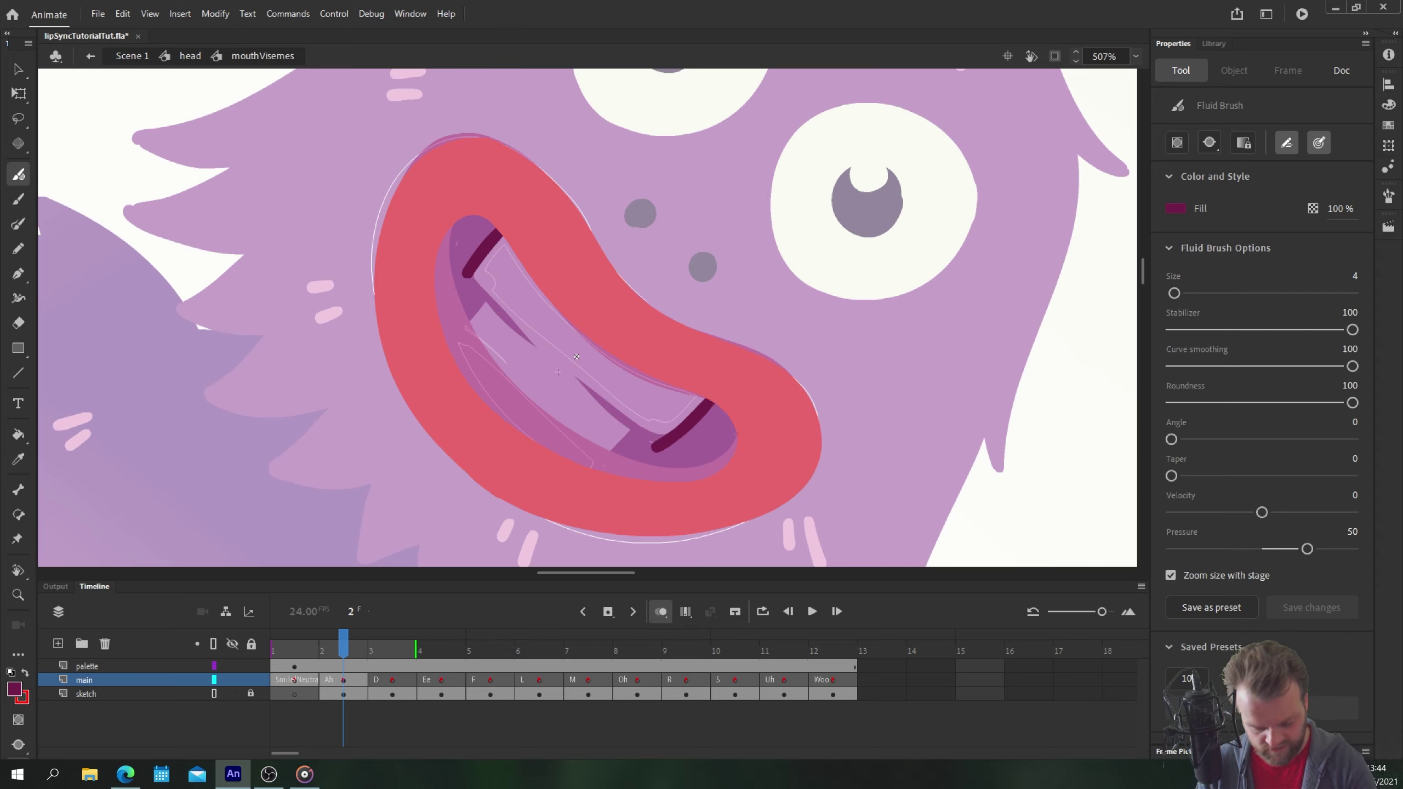
pyautogui.moveTo(463, 266); pyautogui.dragTo(657, 449)
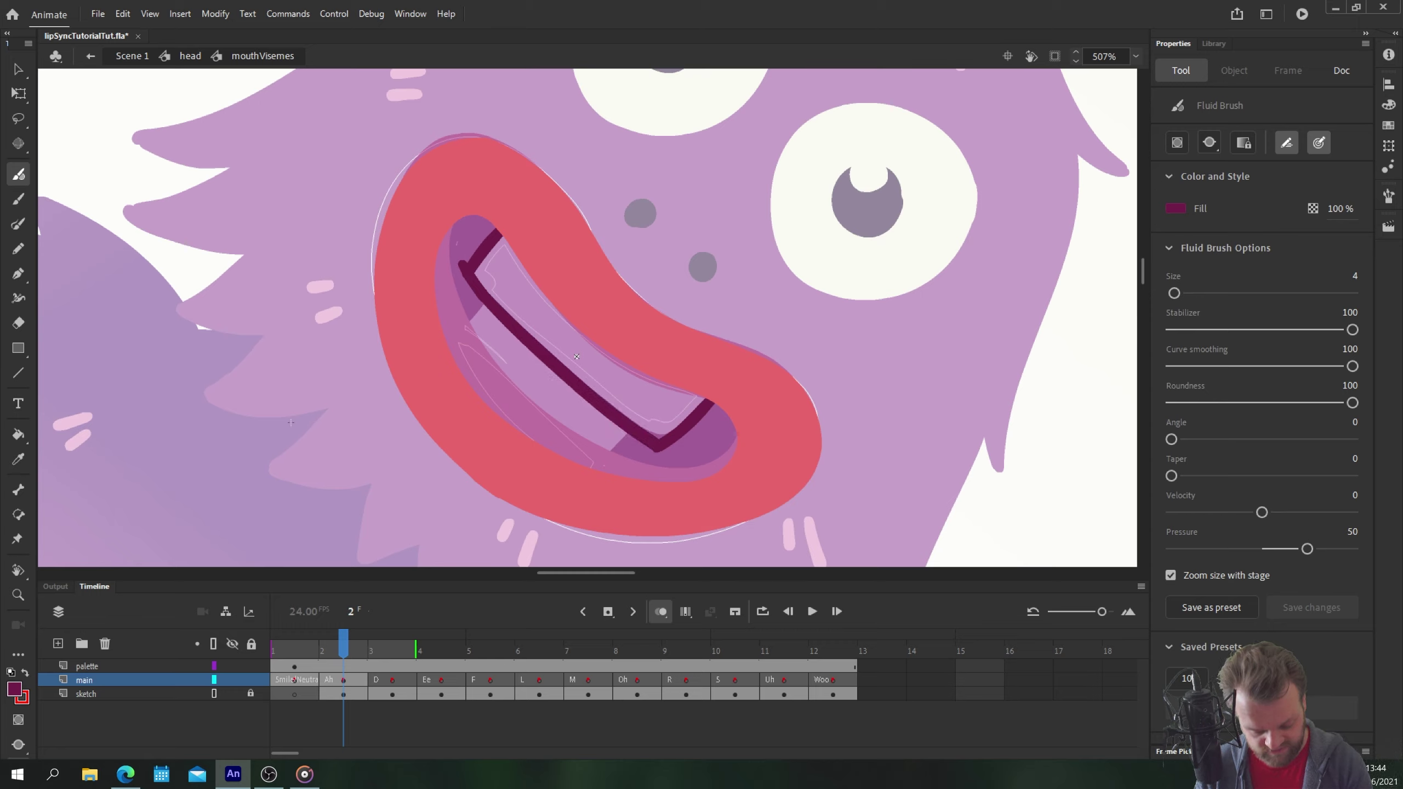
pyautogui.moveTo(460, 321)
pyautogui.mouseDown()
pyautogui.moveTo(445, 334)
pyautogui.moveTo(508, 359)
pyautogui.moveTo(605, 470)
pyautogui.mouseUp()
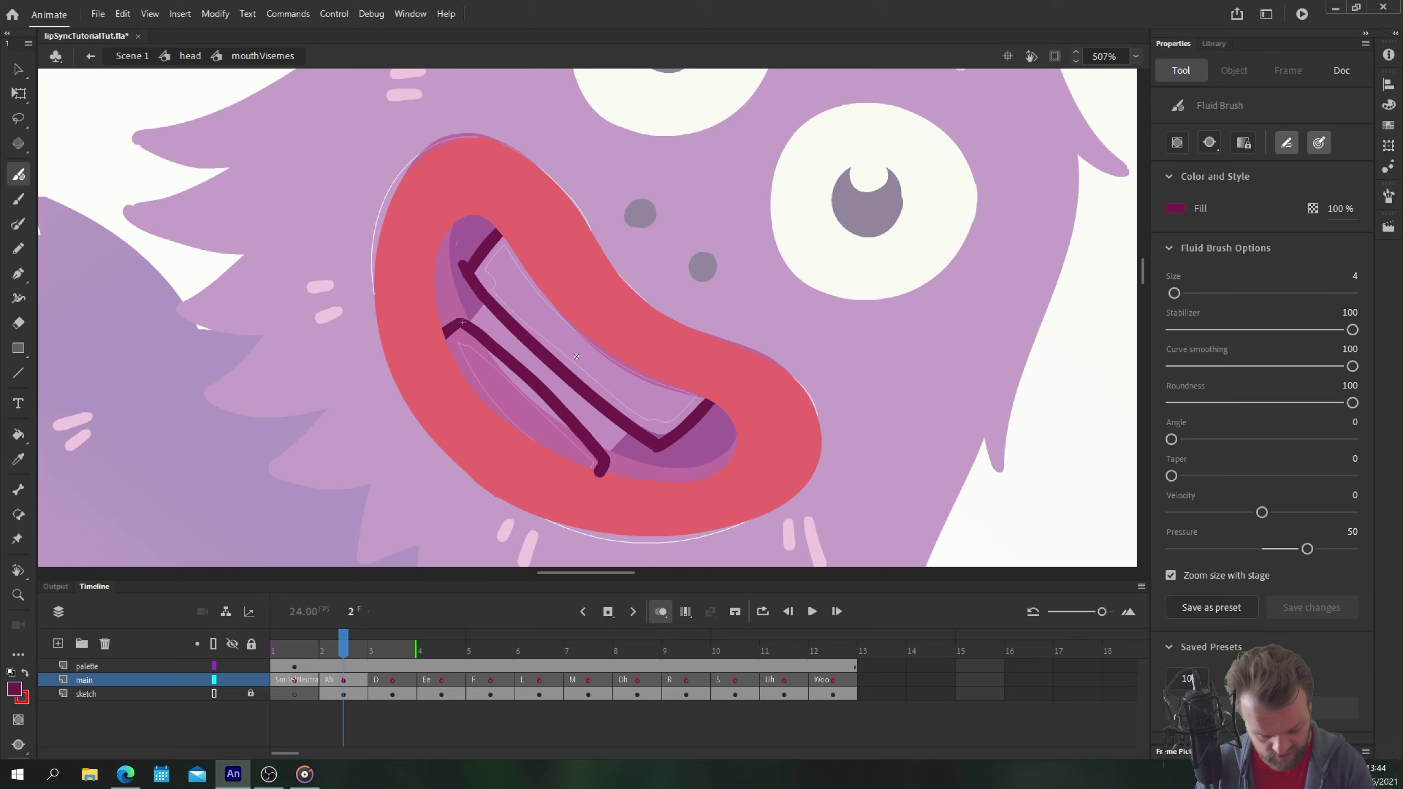
pyautogui.press('k')
pyautogui.click(556, 432)
# - Sample the off-white tooth color from frame 1 and fill the Ah mouth's upper and lower teeth with it
pyautogui.press('.')
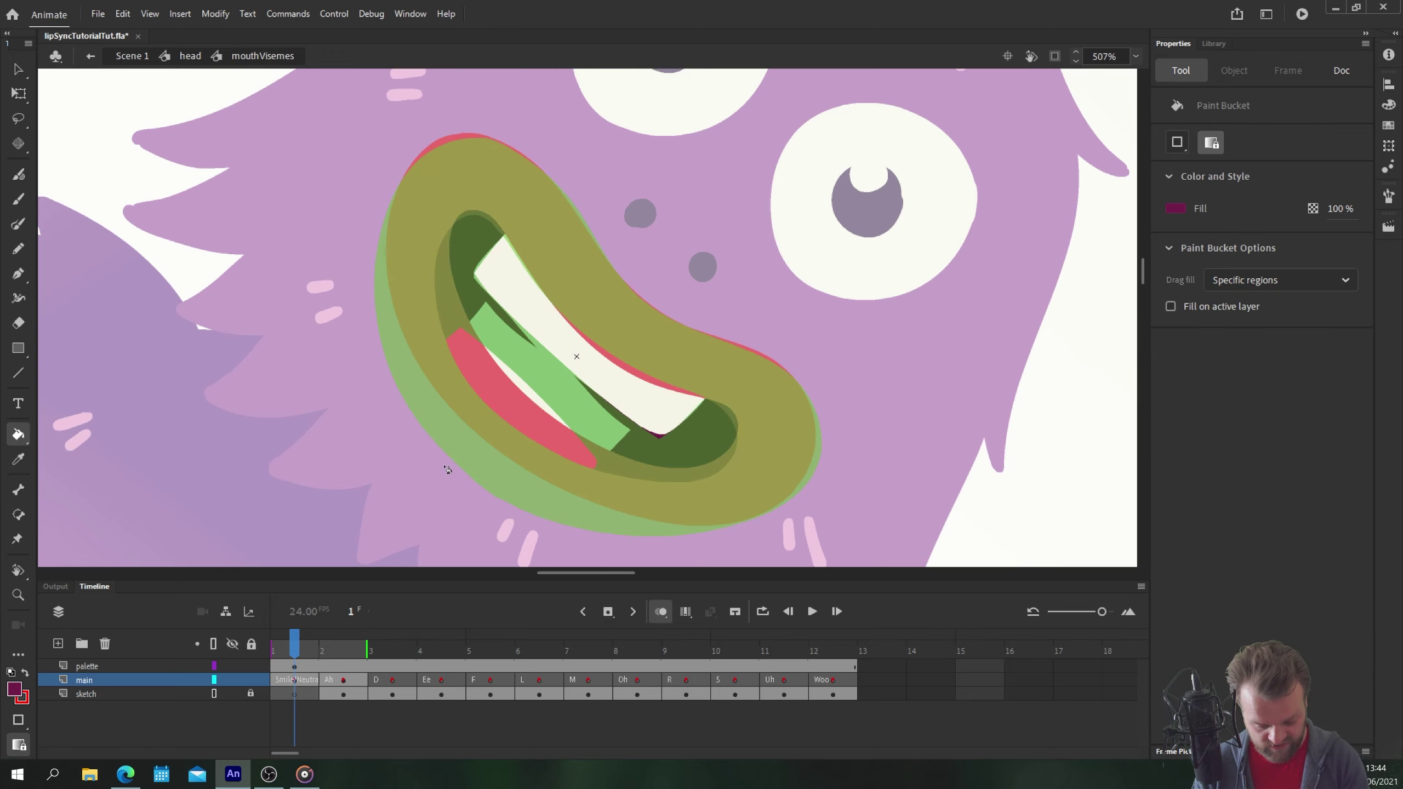
pyautogui.press('i')
pyautogui.click(528, 346)
pyautogui.click(529, 315)
pyautogui.click(502, 381)
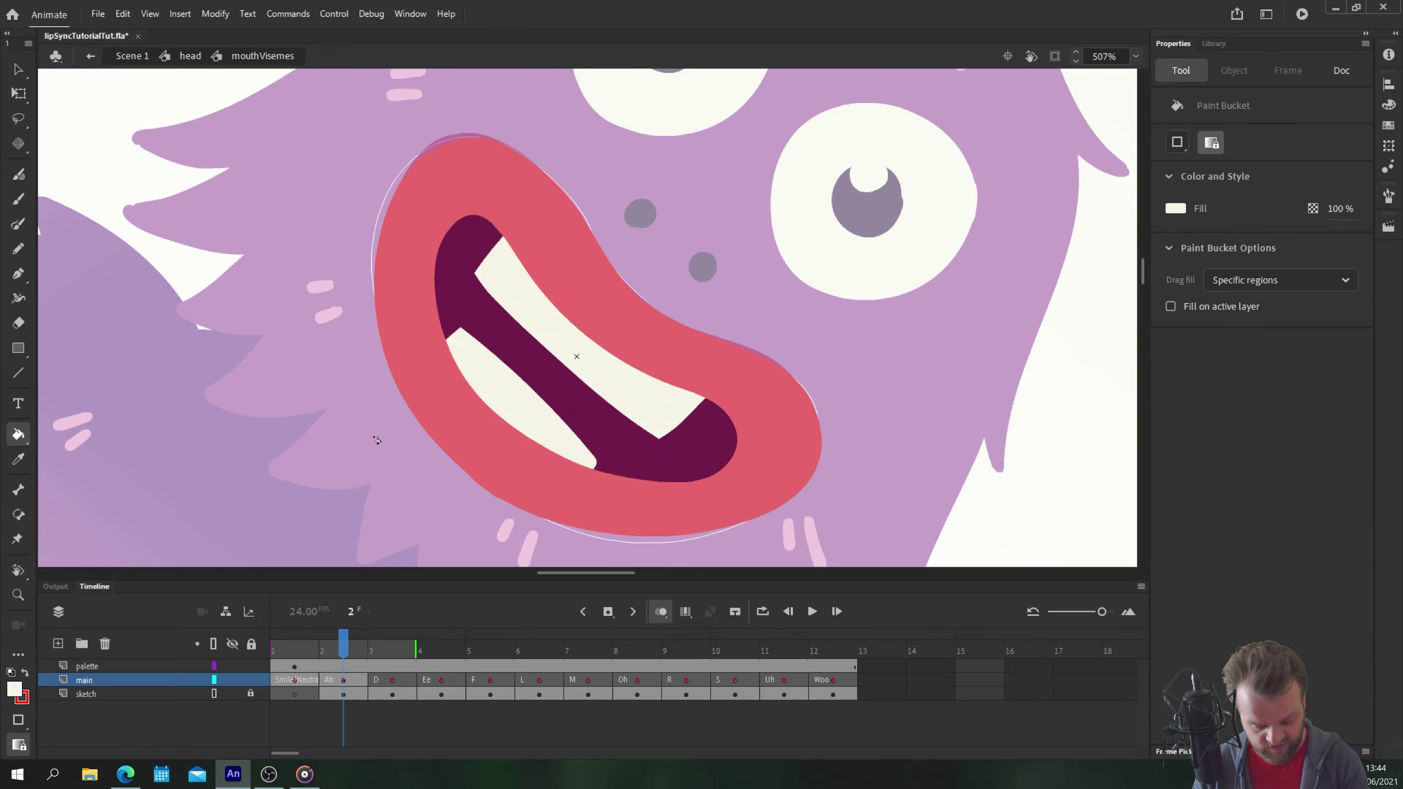
# - Turn off onion skinning and hide the sketch layer to view the finished Ah mouth on the whole face
pyautogui.hotkey('shift', 'space')
pyautogui.moveTo(762, 149); pyautogui.dragTo(344, 212)
pyautogui.hotkey('ctrl', '-')
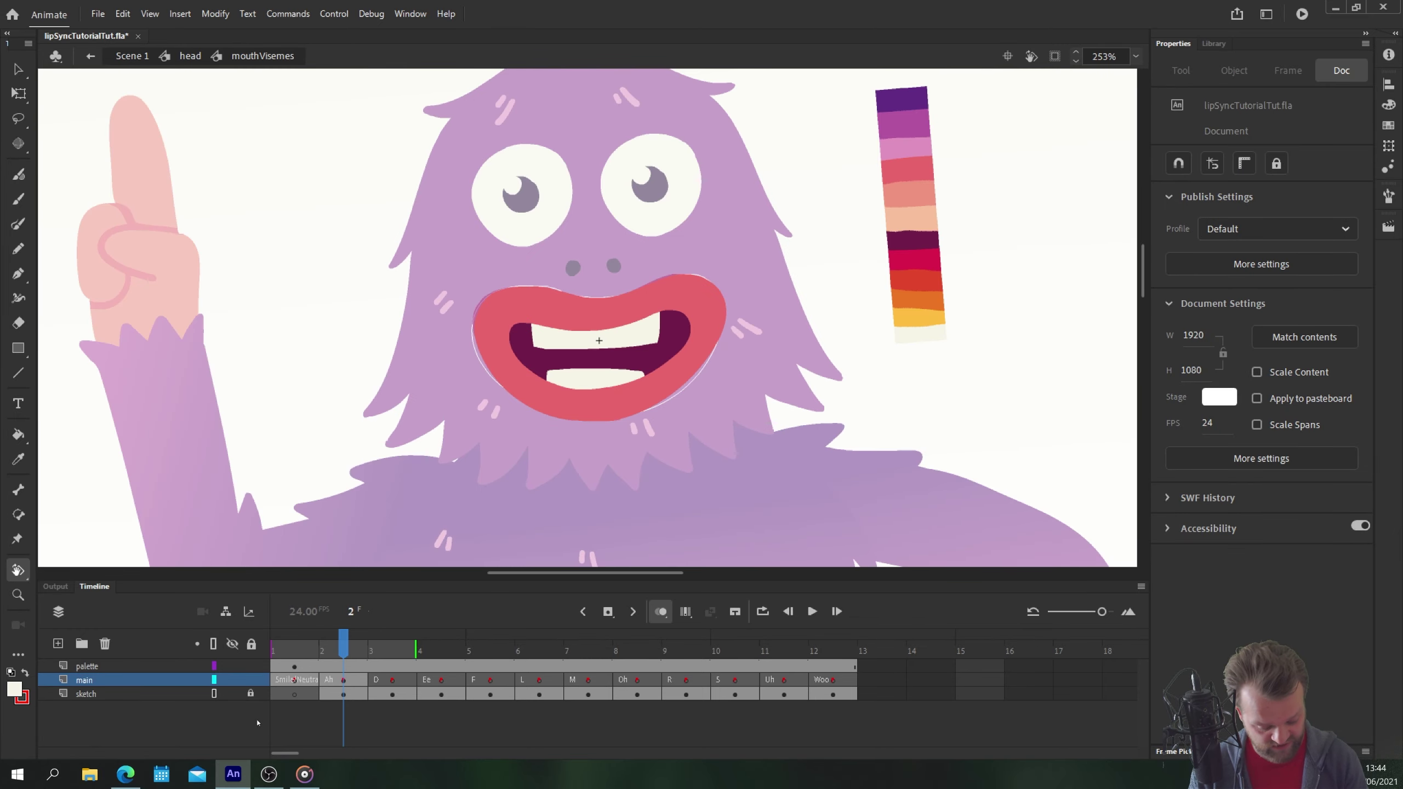
pyautogui.hotkey('shift', 'space')
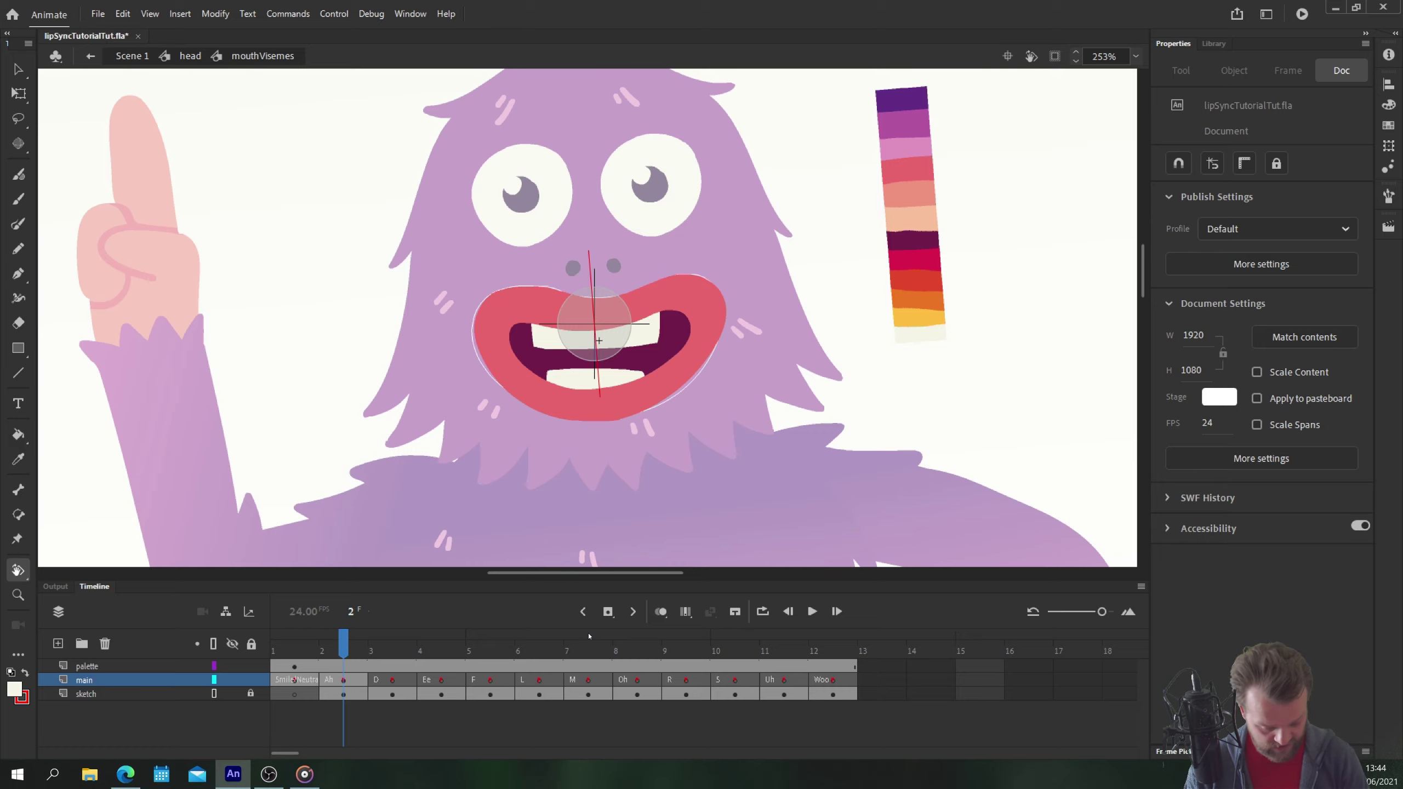
pyautogui.click(232, 693)
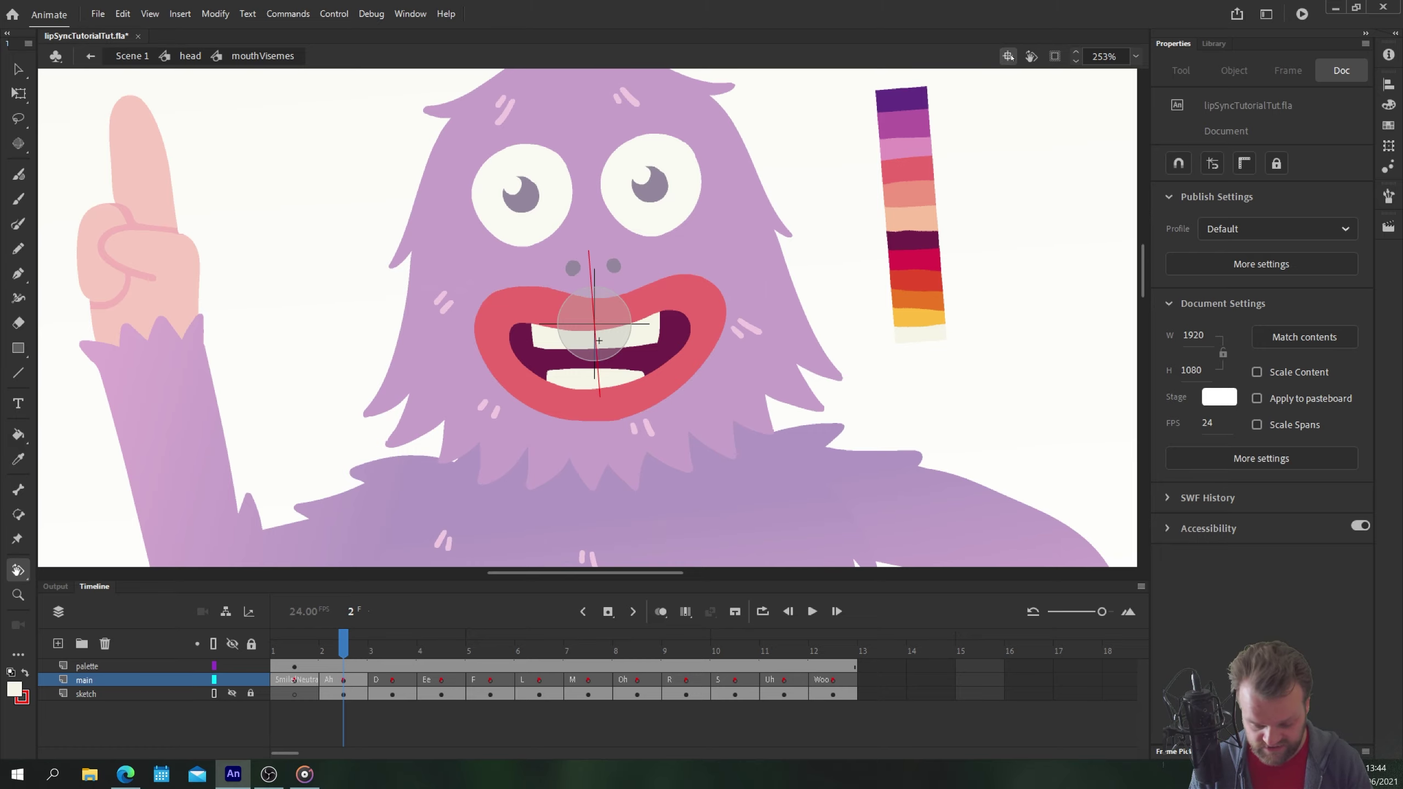
pyautogui.moveTo(1008, 56); pyautogui.dragTo(376, 309)
pyautogui.moveTo(554, 255); pyautogui.dragTo(389, 319)
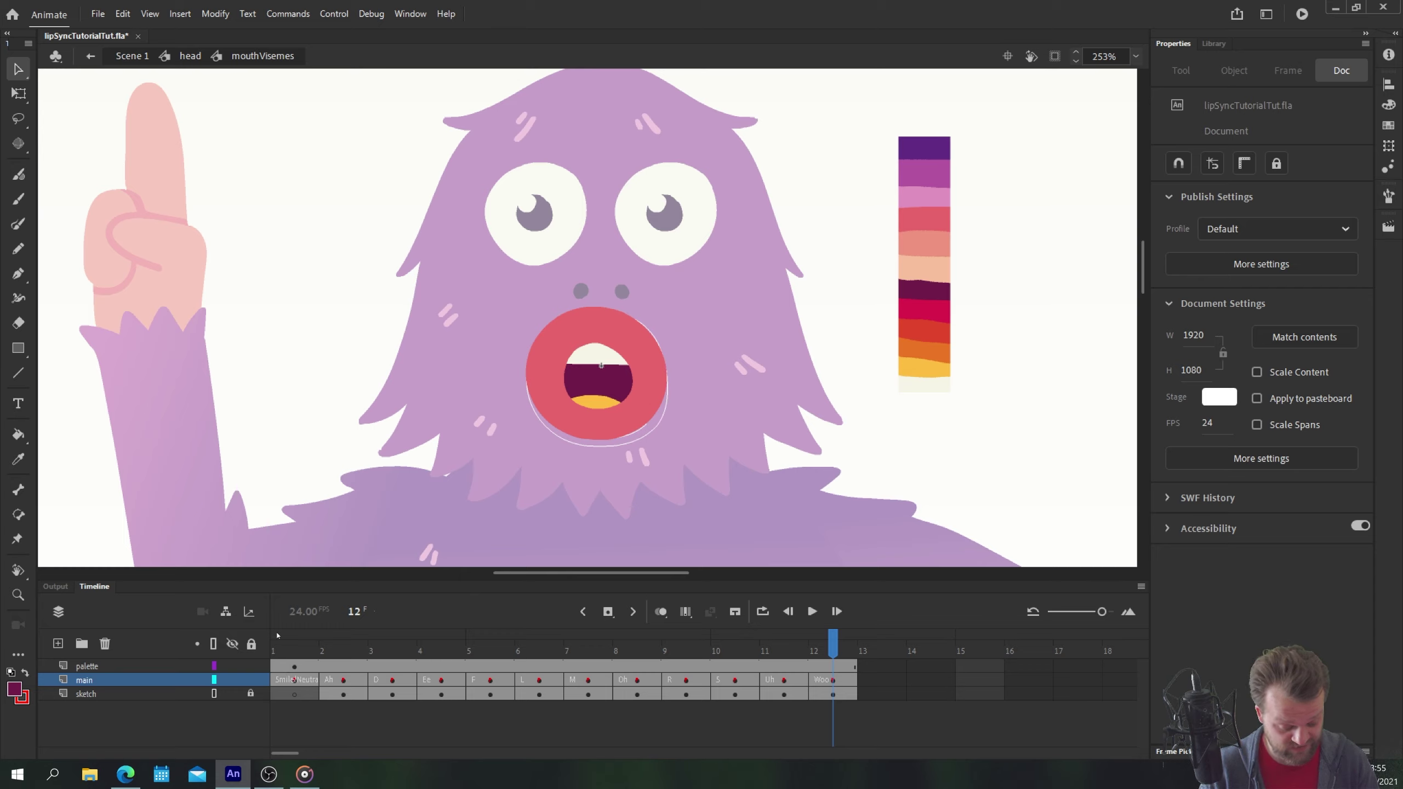
# - Review the painted viseme mouths one frame at a time from frame 1 through frame 12
pyautogui.click(296, 659)
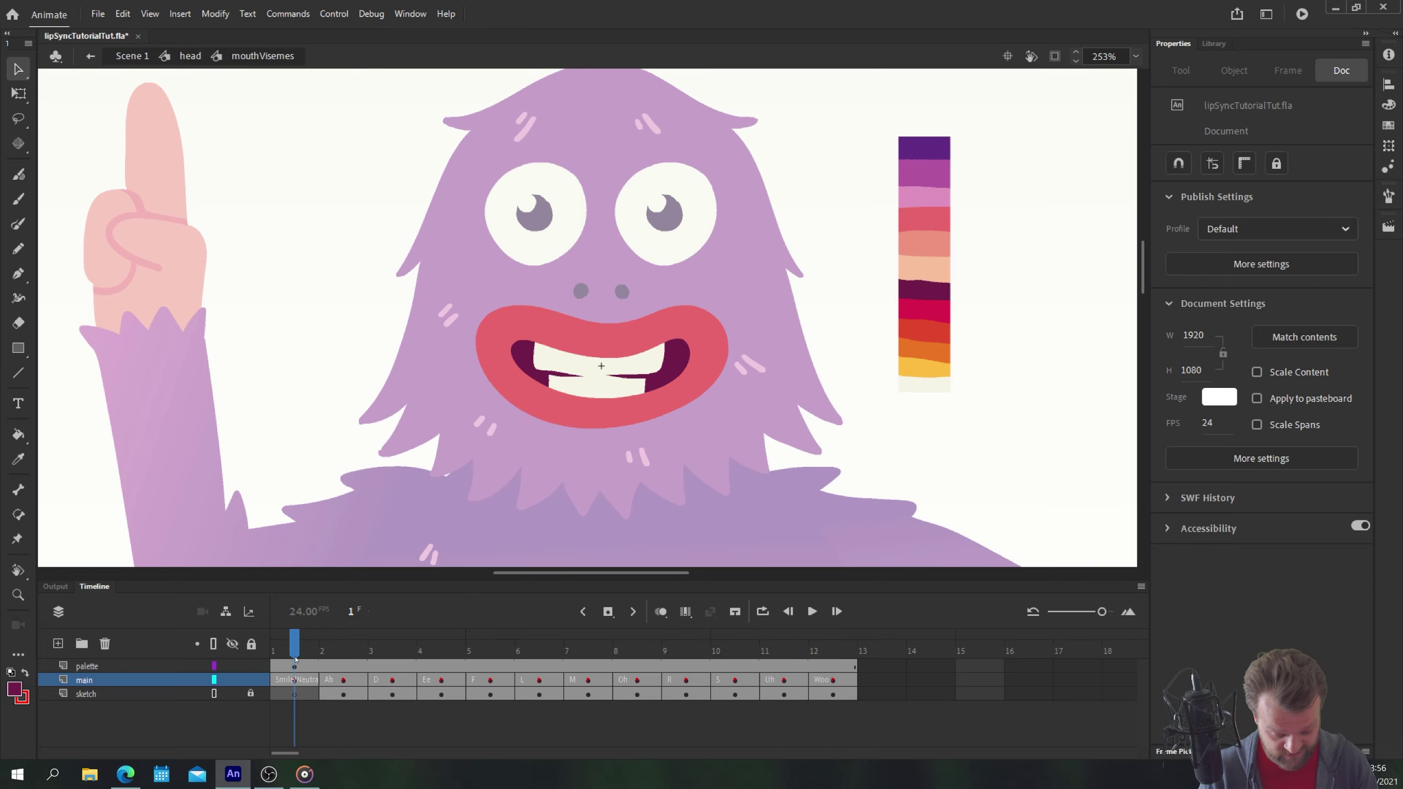
pyautogui.press('.')
pyautogui.press('.')
pyautogui.press('.')
pyautogui.press('.')
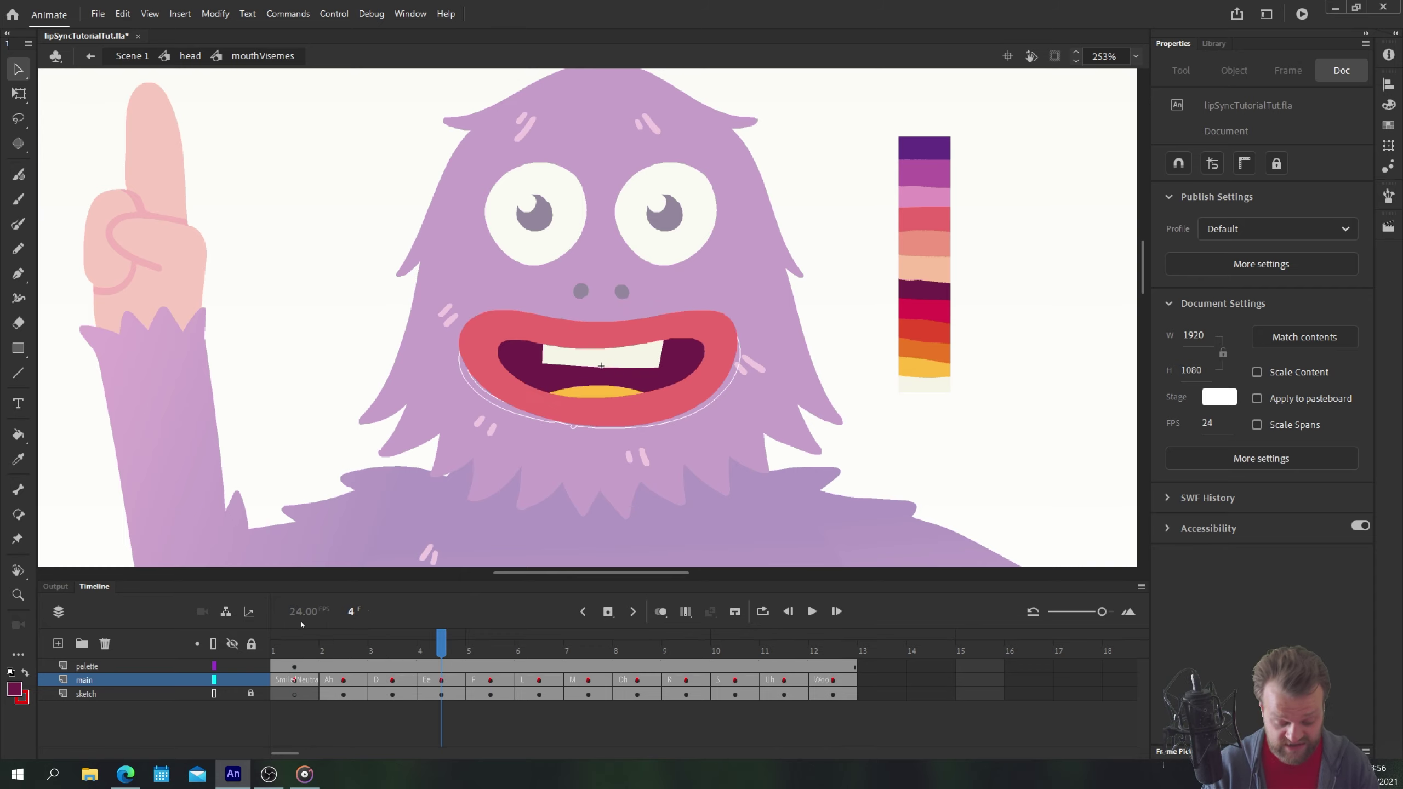
pyautogui.press('.')
pyautogui.press('.')
pyautogui.press('.')
pyautogui.press('.')
pyautogui.press('.')
pyautogui.press('.')
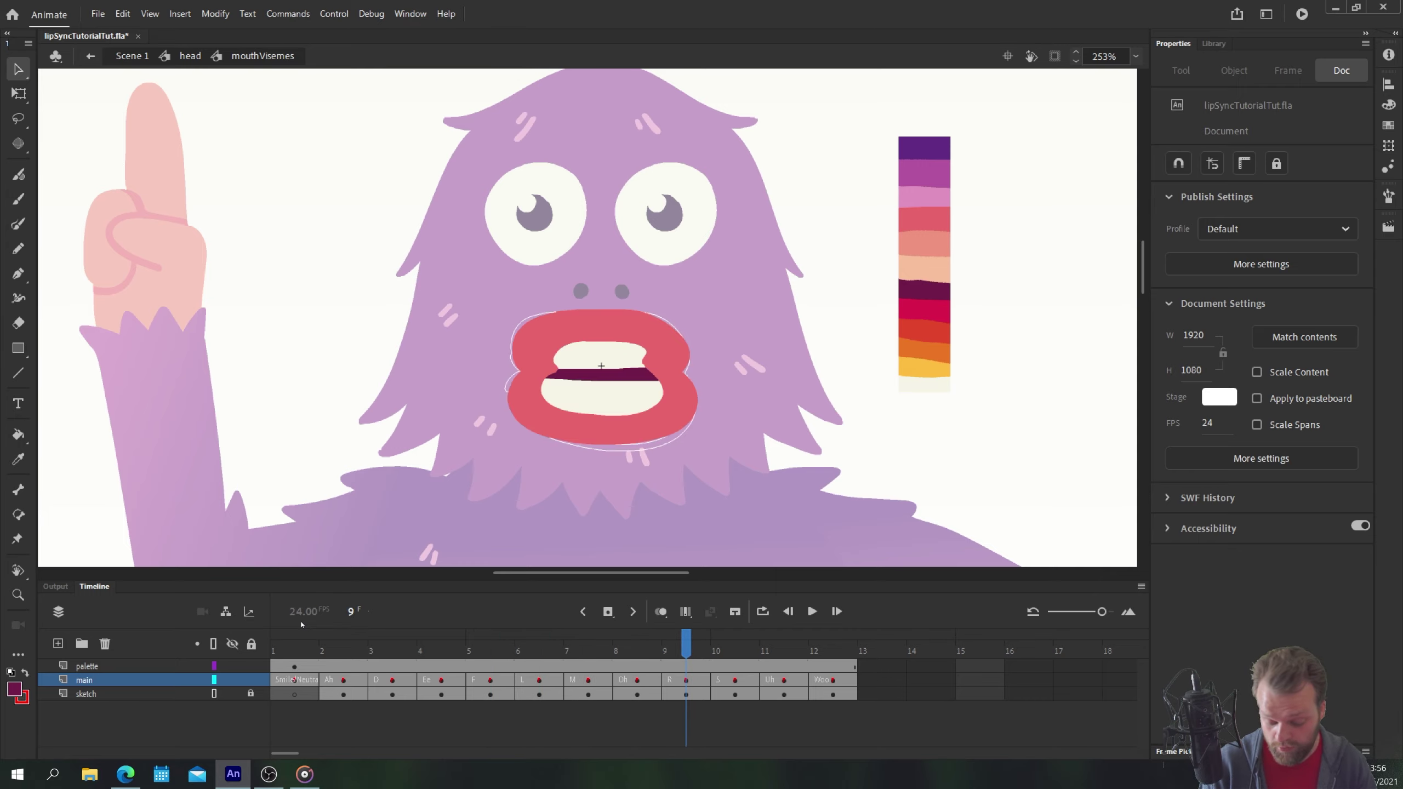
pyautogui.press('.')
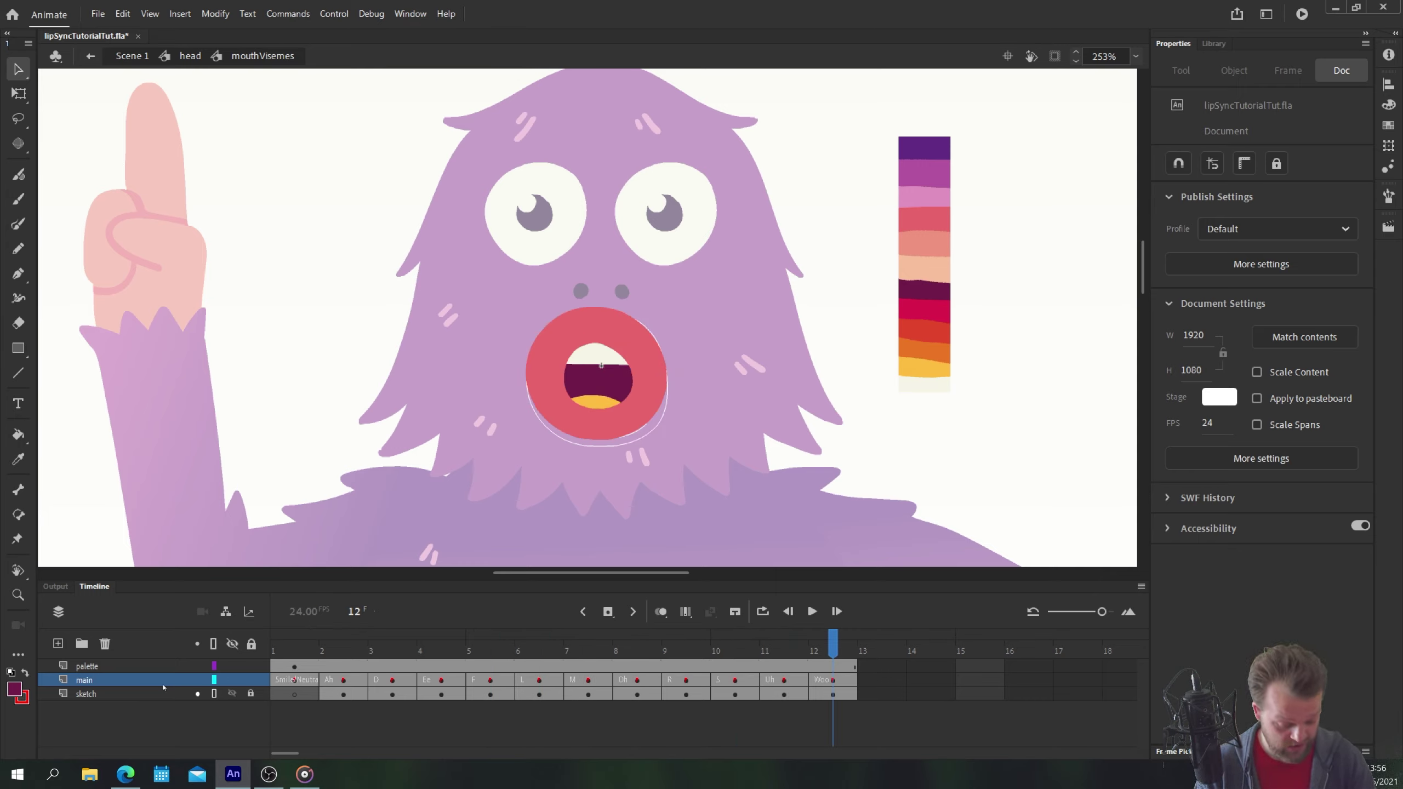
# - Convert the sketch and palette layers of the mouthVisemes symbol into guide layers
pyautogui.click(126, 694)
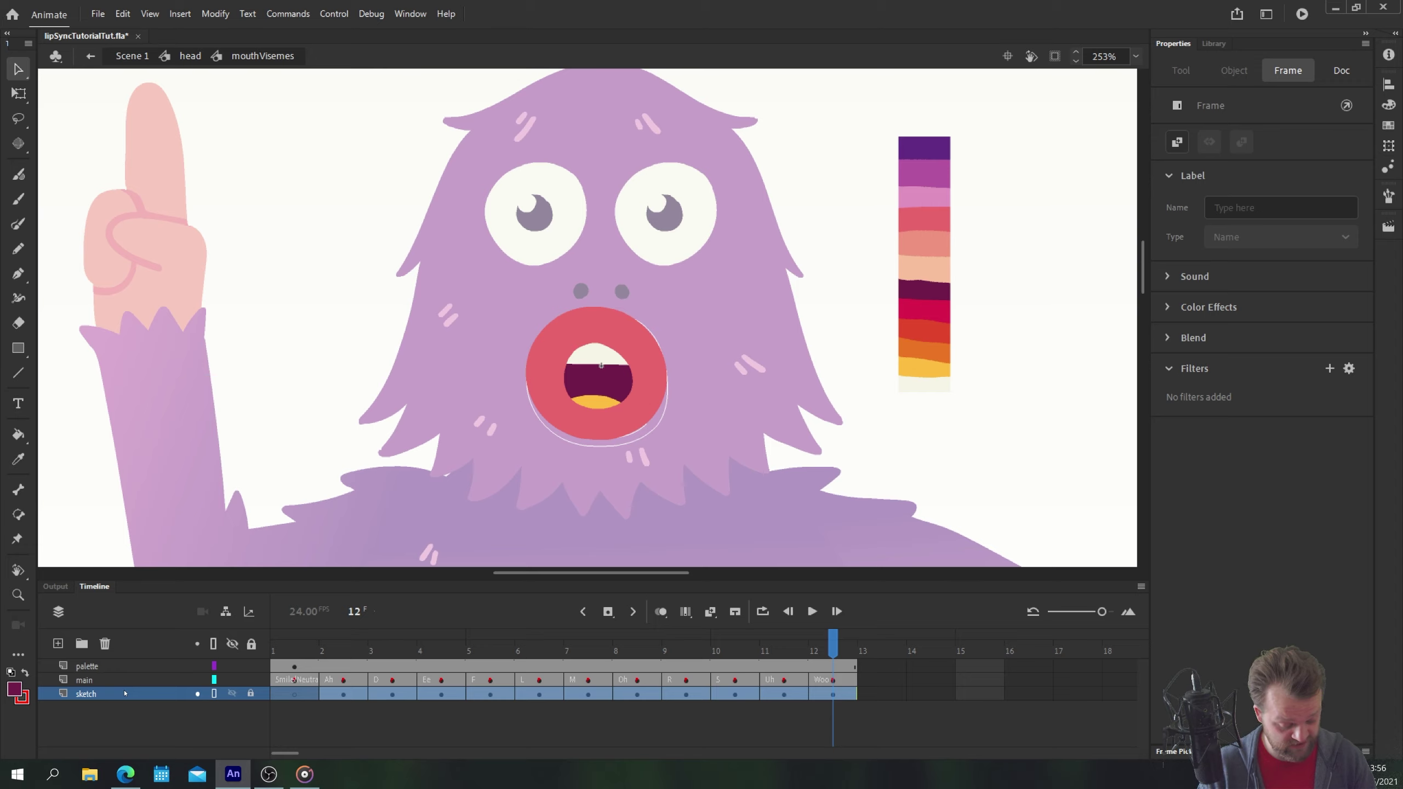
pyautogui.rightClick(126, 694)
pyautogui.click(203, 500)
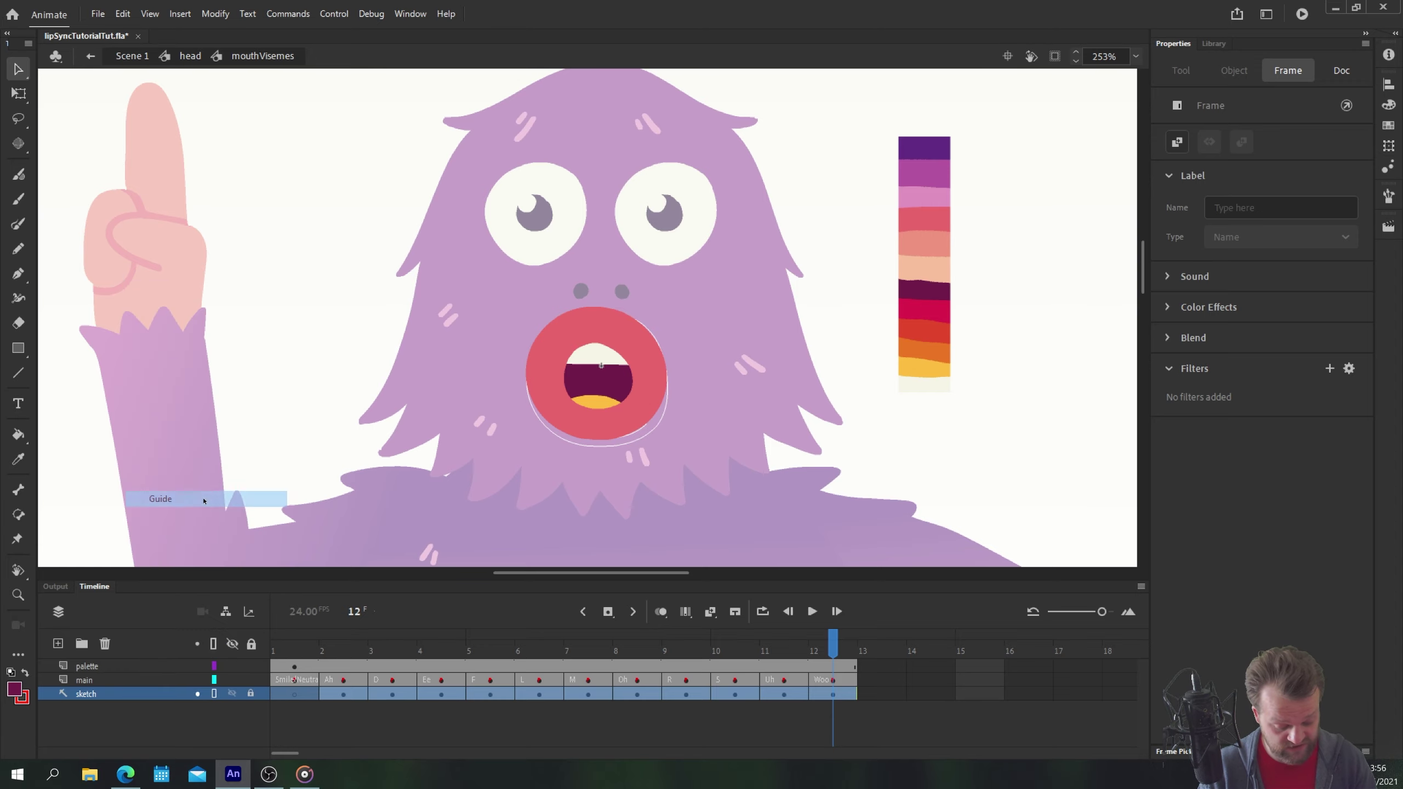
pyautogui.click(103, 669)
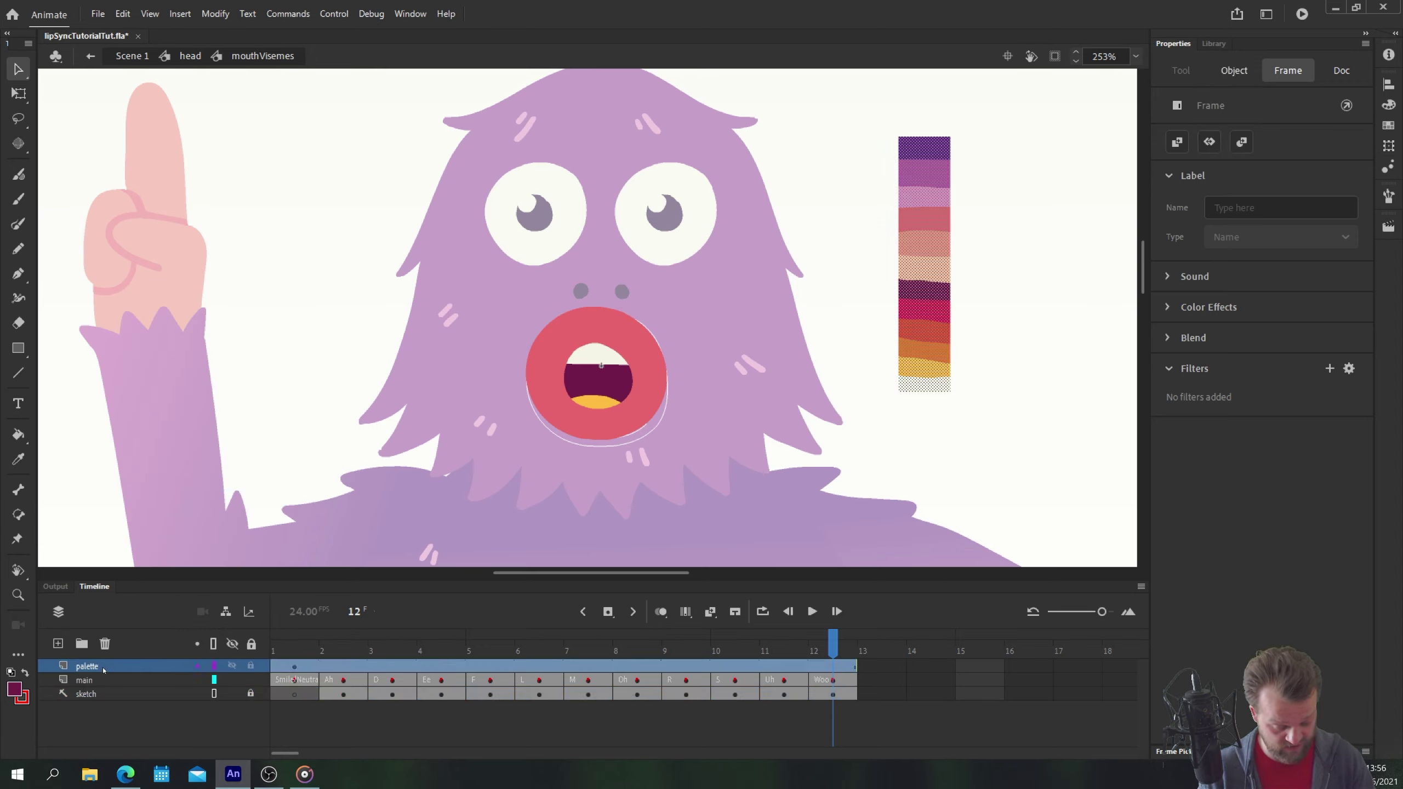
pyautogui.rightClick(103, 668)
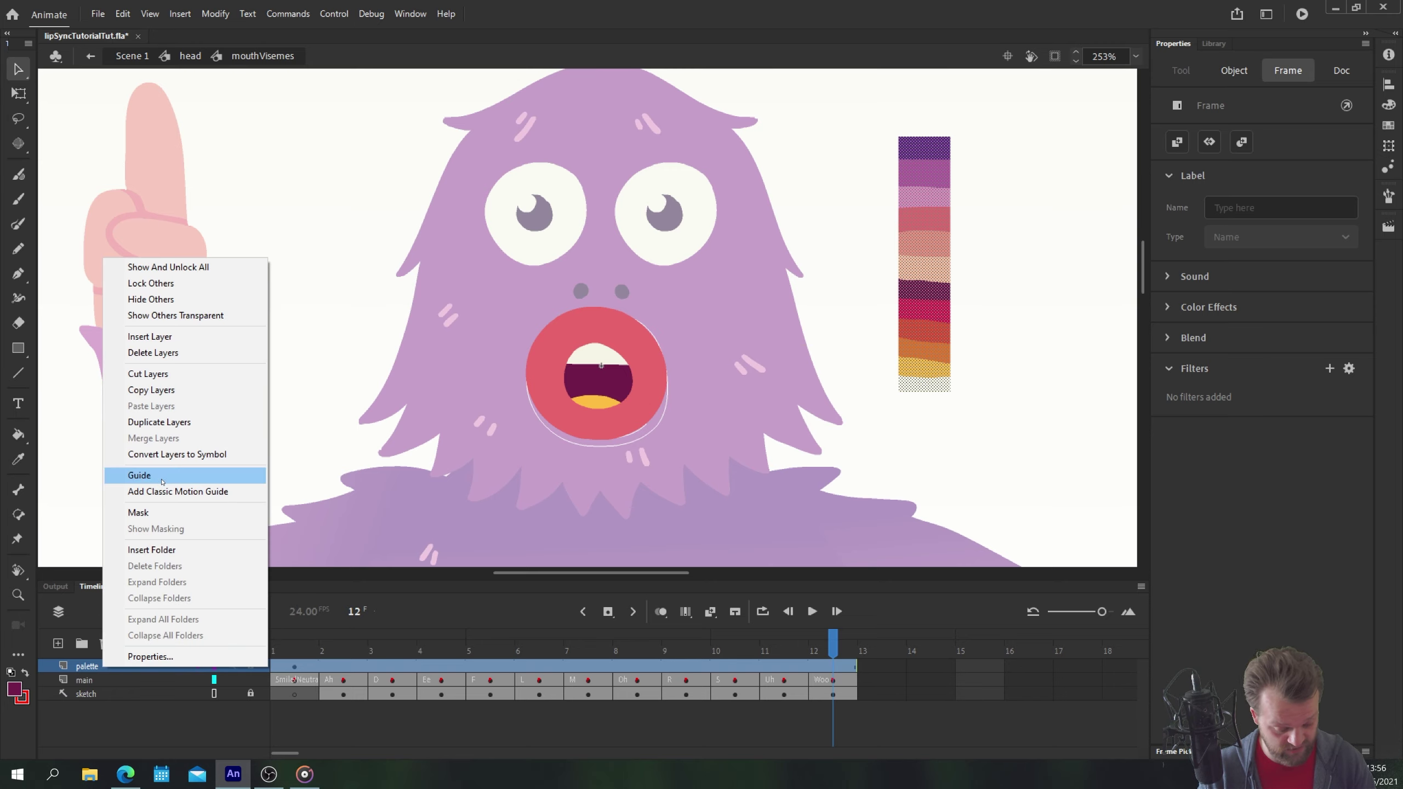
pyautogui.click(180, 476)
pyautogui.press('Escape')
# - Step back through the viseme frames to frame 1 to check the mouths in reverse order
pyautogui.press(',')
pyautogui.press(',')
pyautogui.press(',')
pyautogui.press(',')
pyautogui.press(',')
pyautogui.press(',')
pyautogui.press(',')
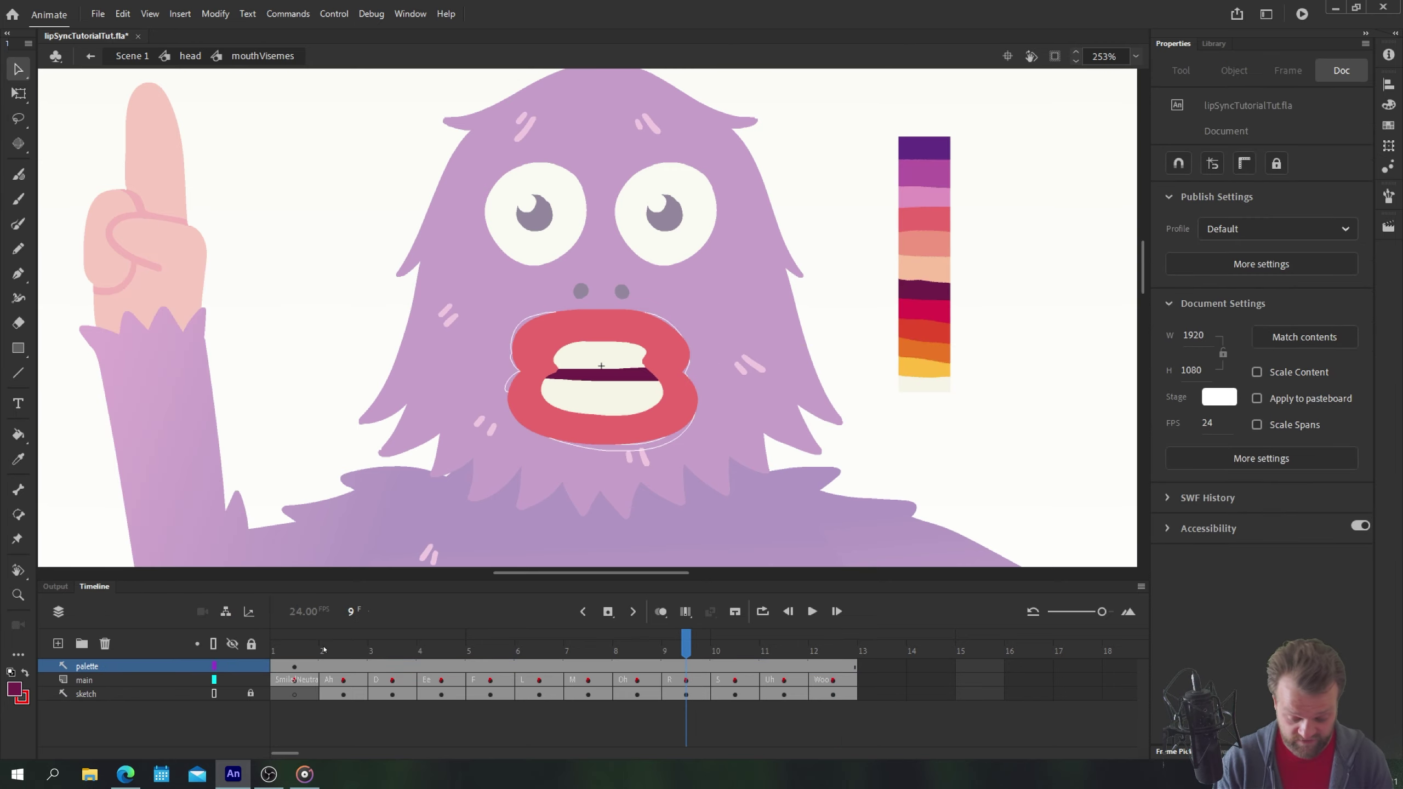
pyautogui.press(',')
pyautogui.press(',')
pyautogui.press(',')
pyautogui.press(',')
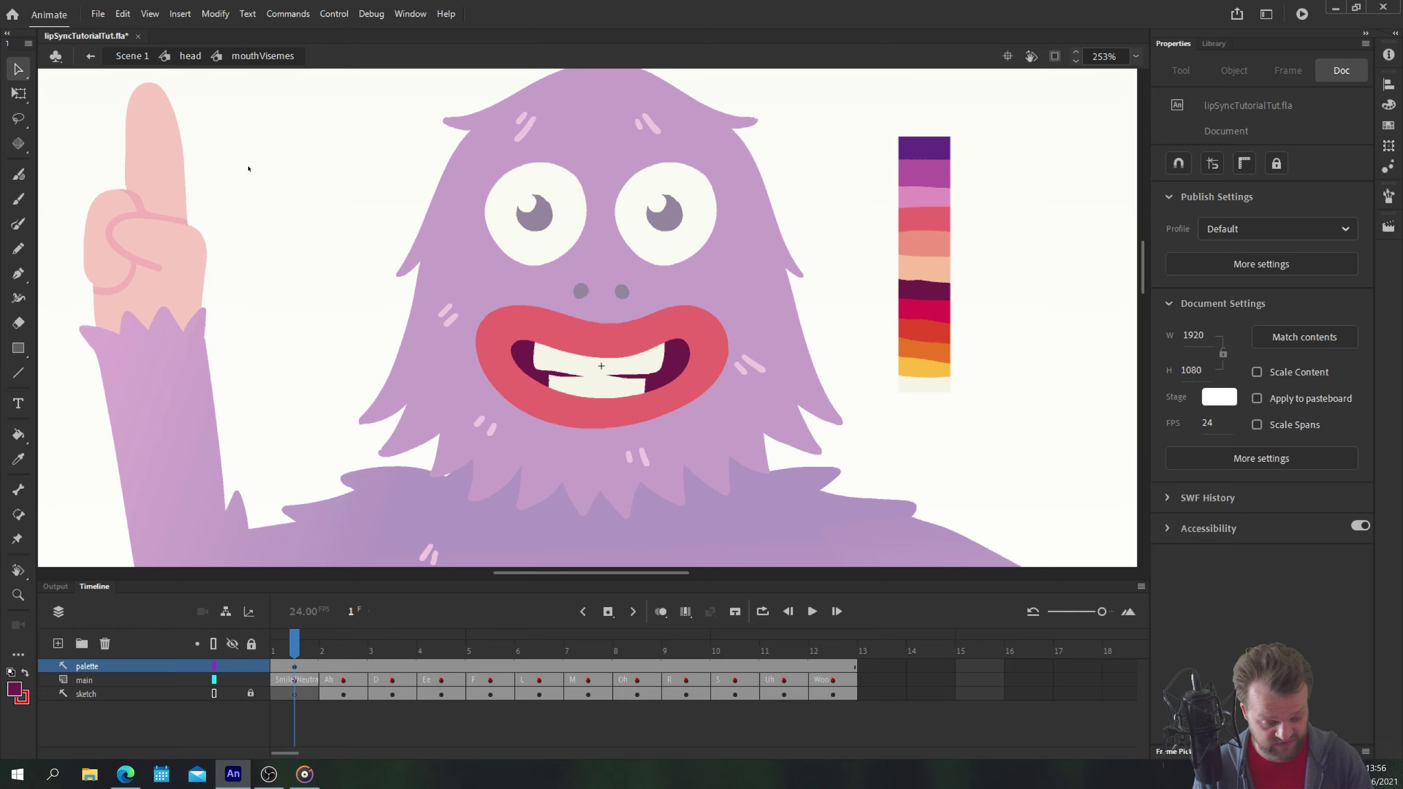
# - Return to the head symbol and set the mouthVisemes instance's looping to play a single frame
pyautogui.click(191, 57)
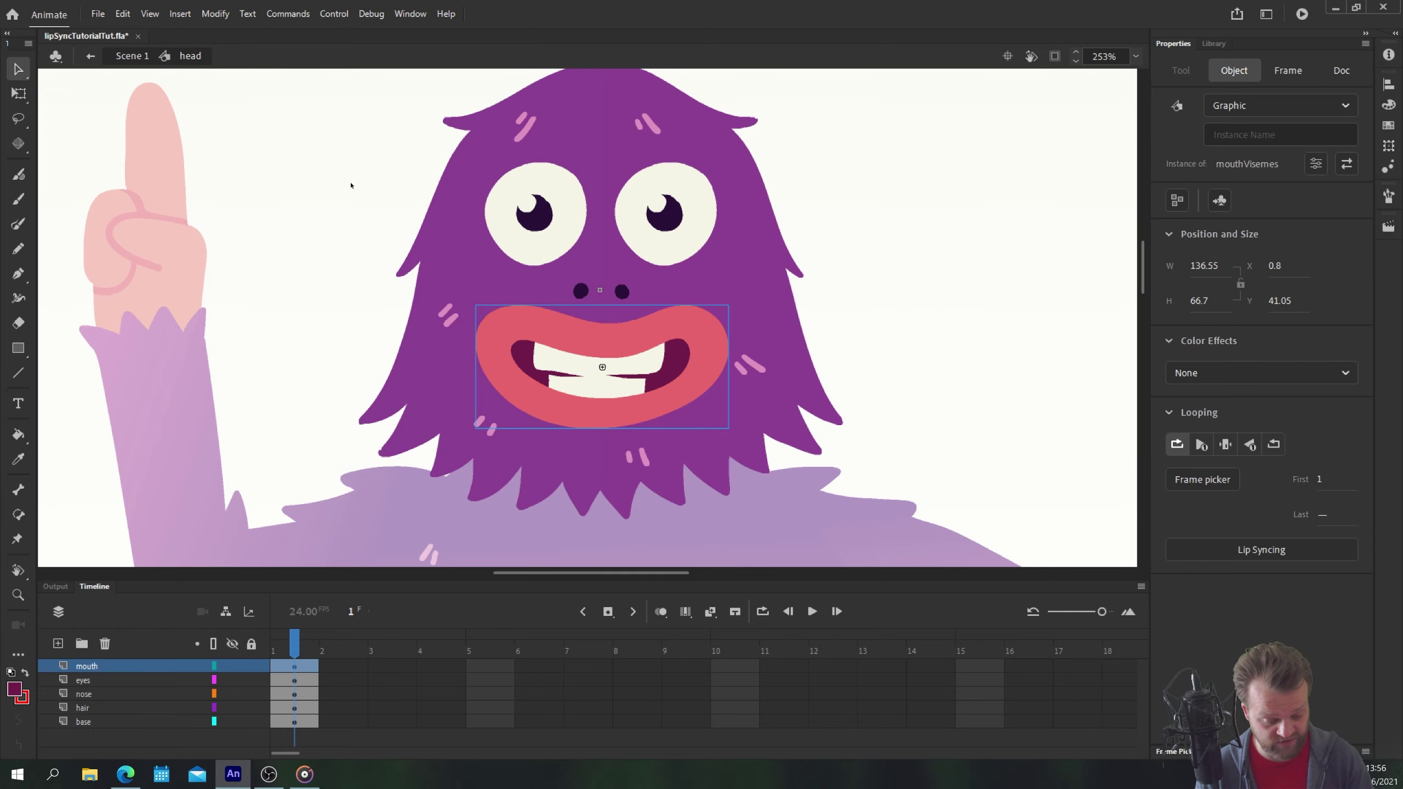
pyautogui.press('Escape')
pyautogui.hotkey('ctrl', '-')
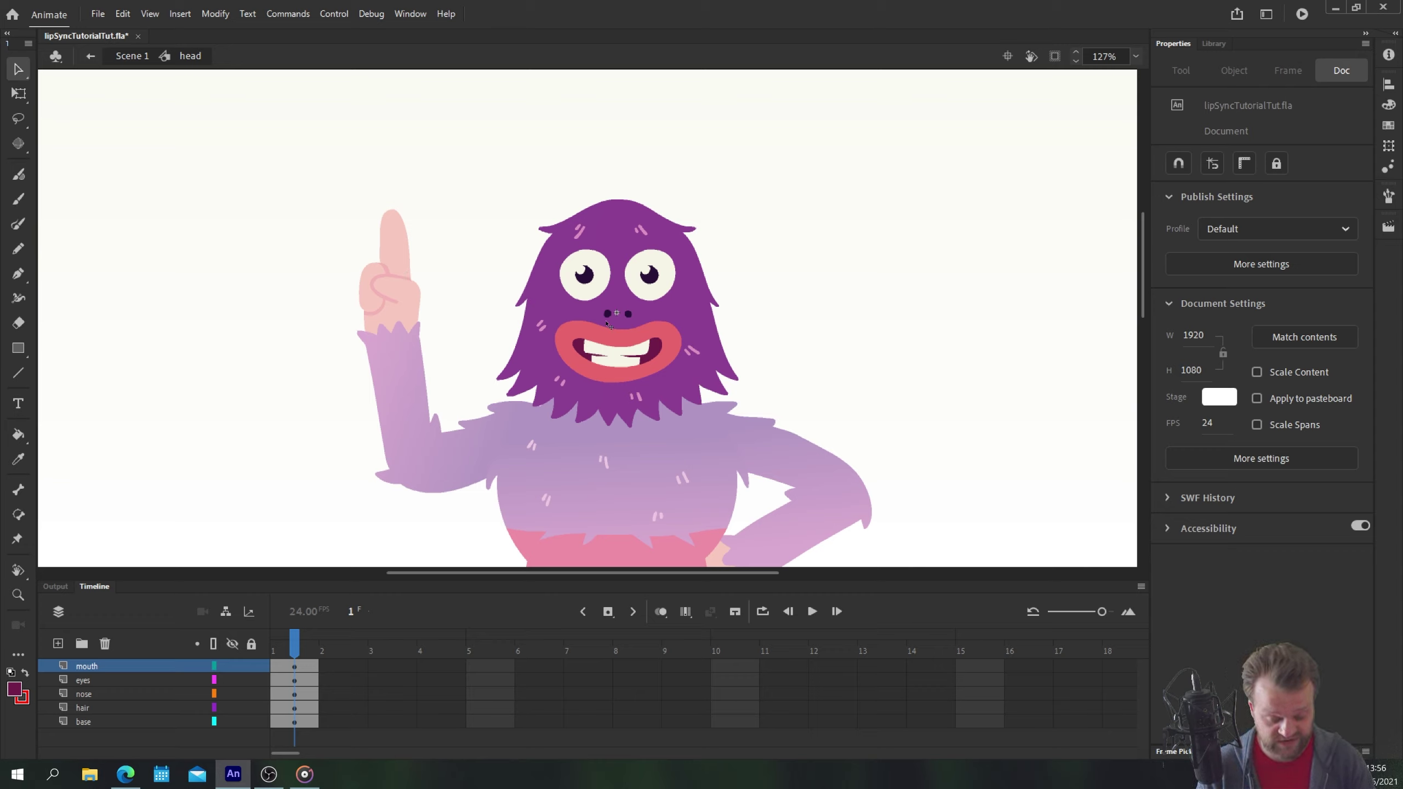
pyautogui.click(664, 338)
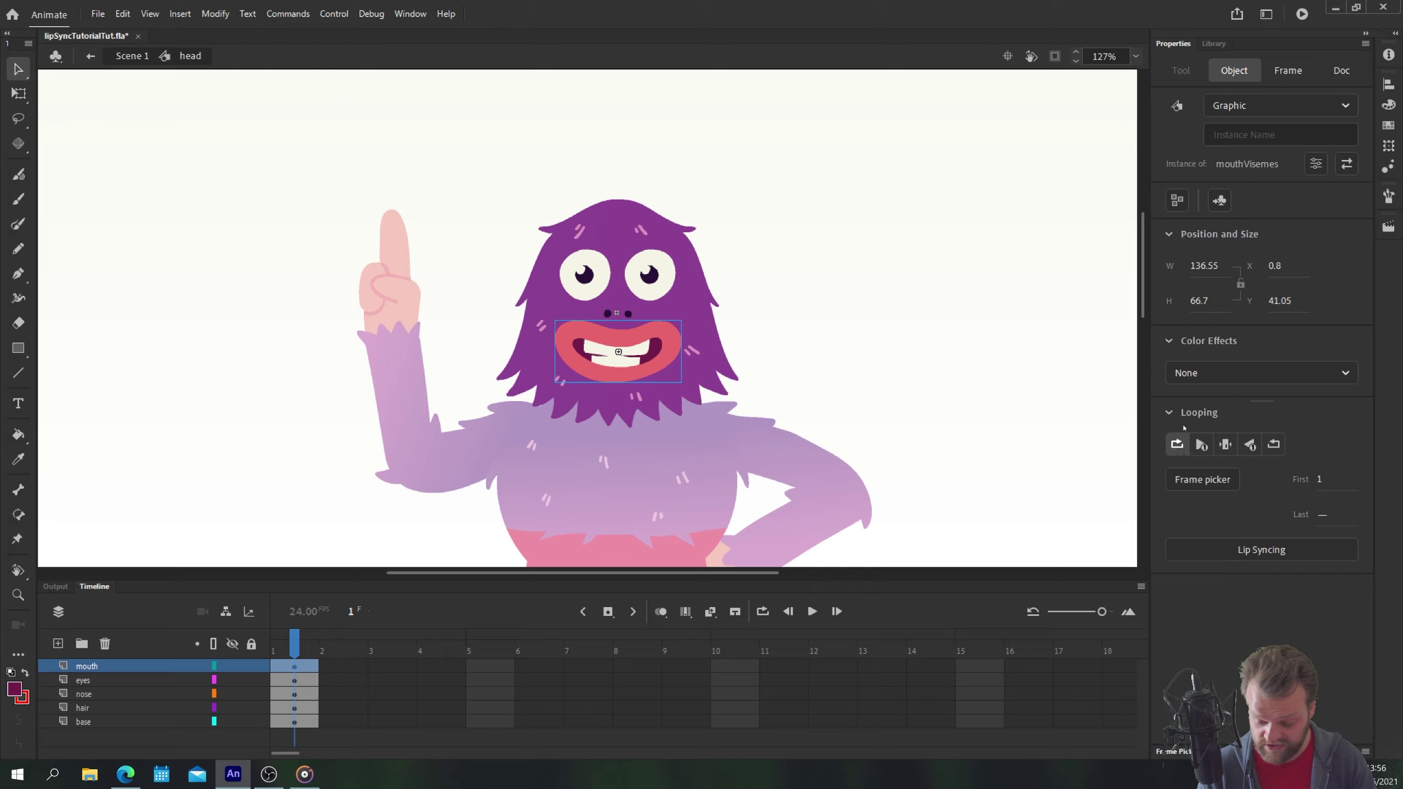
pyautogui.click(1225, 444)
pyautogui.click(251, 366)
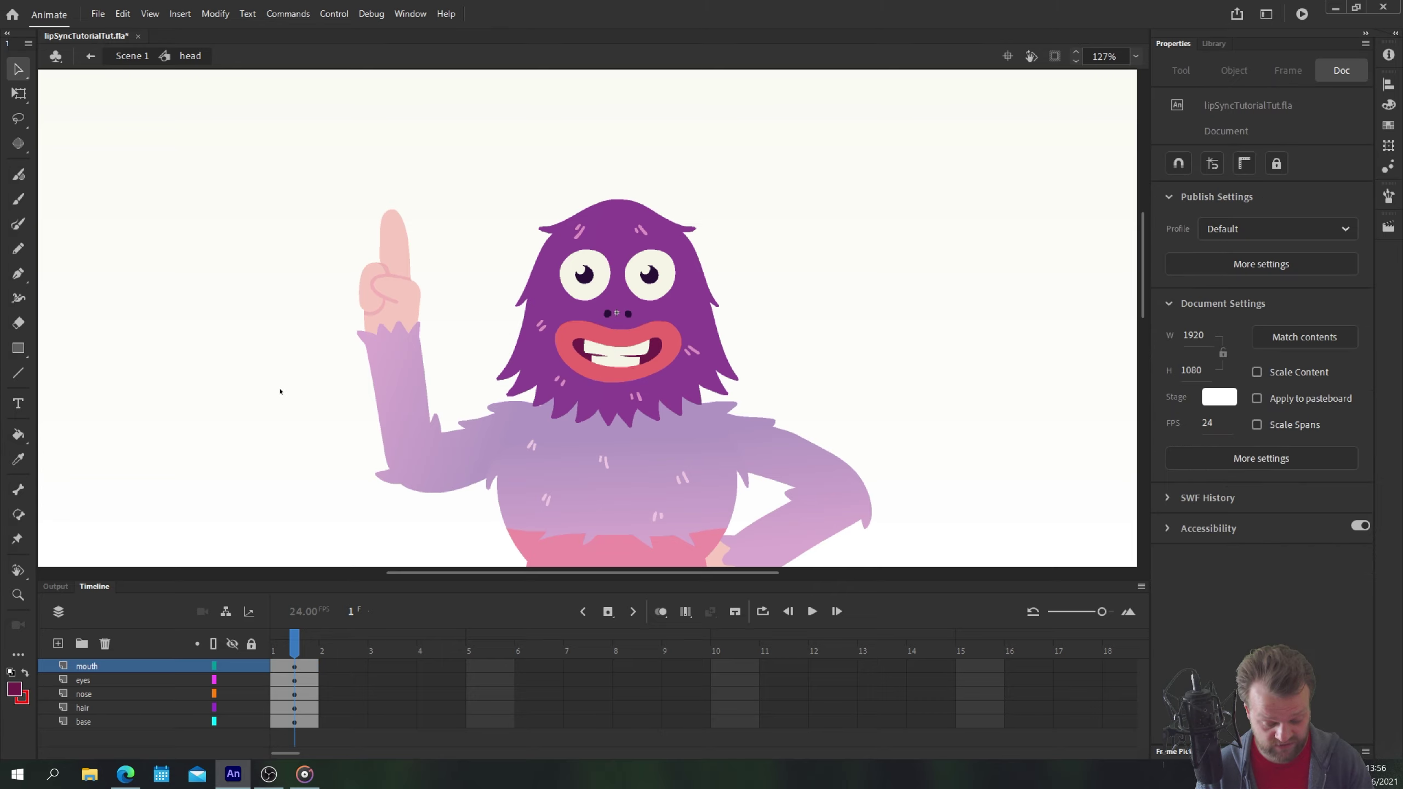
# - Add a layer named audio above the head symbol's mouth layer and place lipSync.wav on it
pyautogui.scroll(-2, 294, 396)
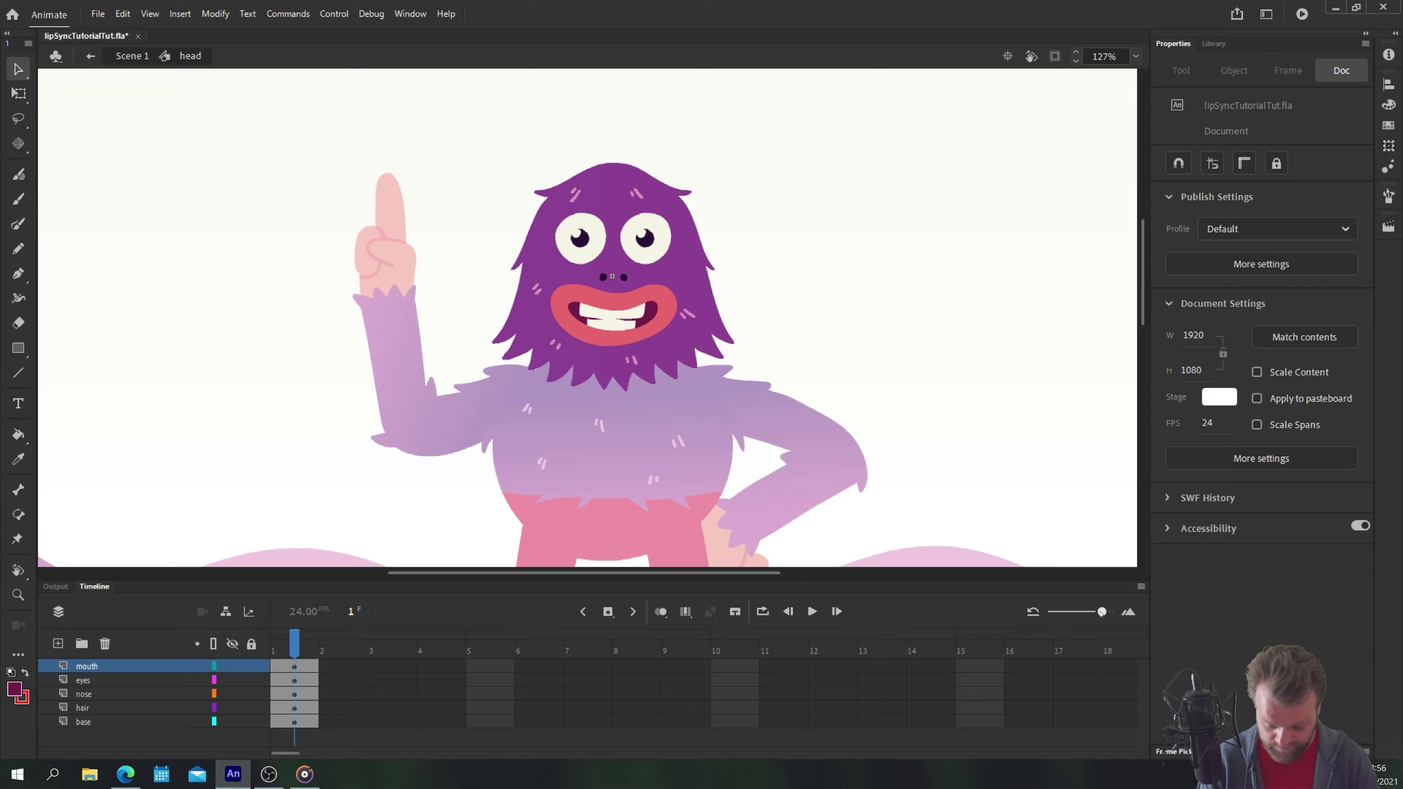
pyautogui.moveTo(1101, 611); pyautogui.dragTo(1080, 611)
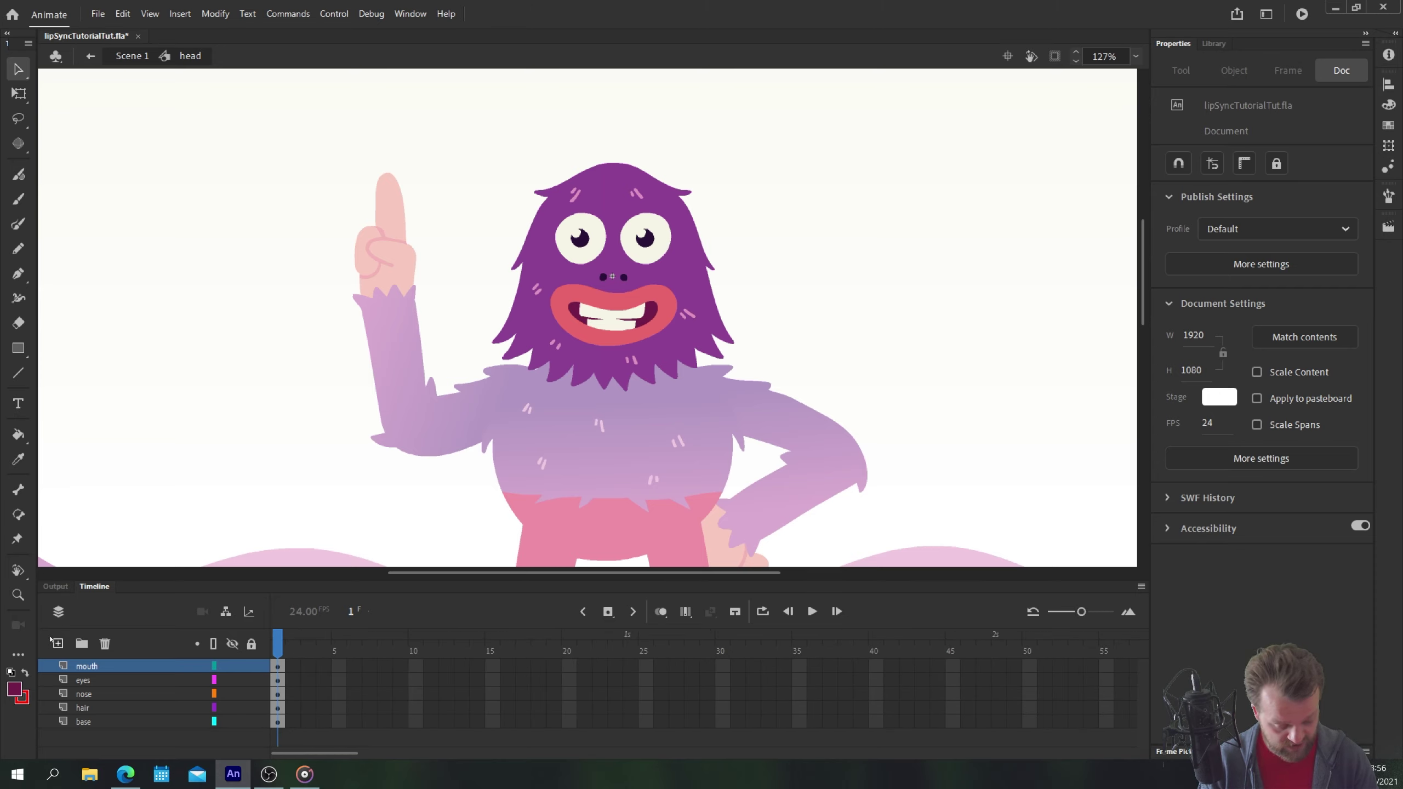
pyautogui.click(58, 643)
pyautogui.doubleClick(88, 666)
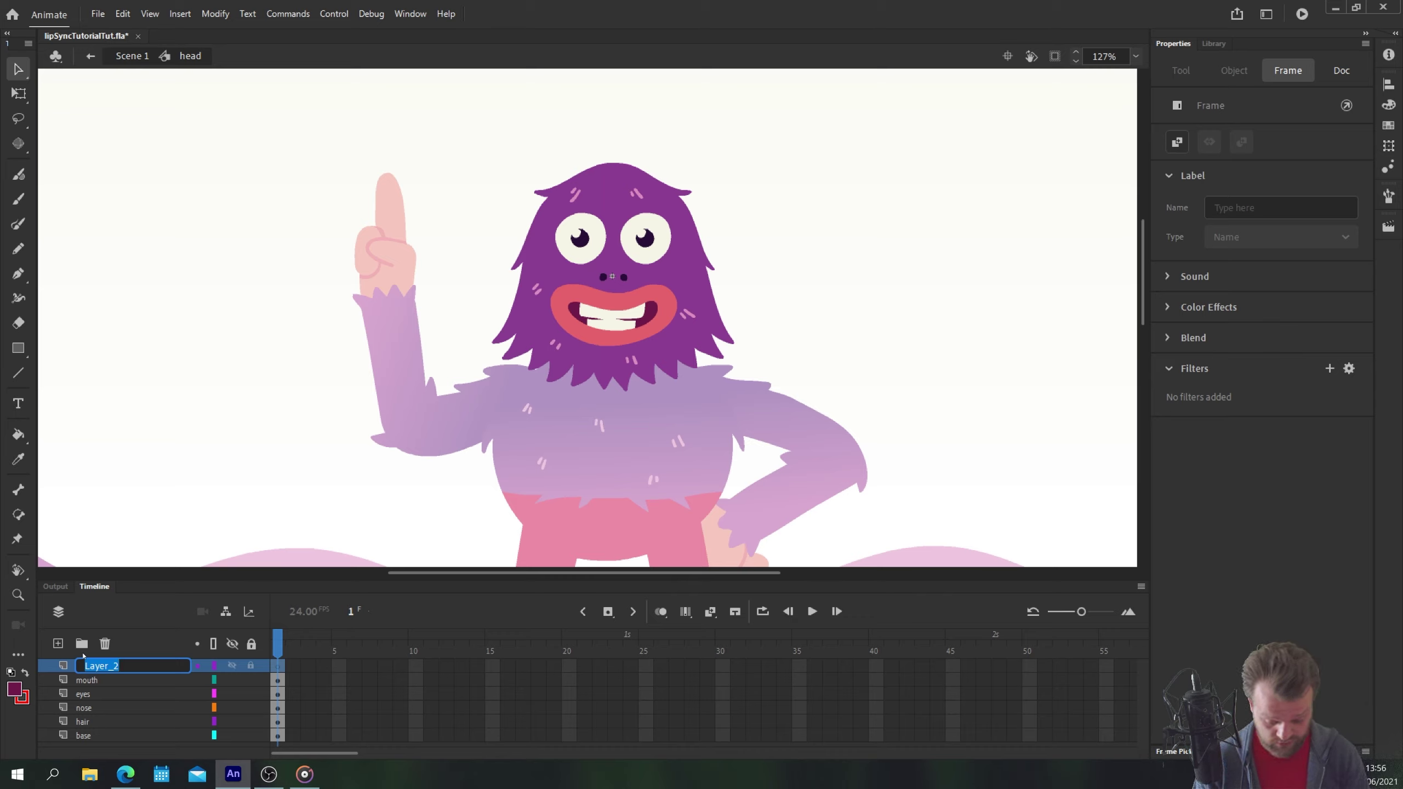
pyautogui.write('audio')
pyautogui.press('Return')
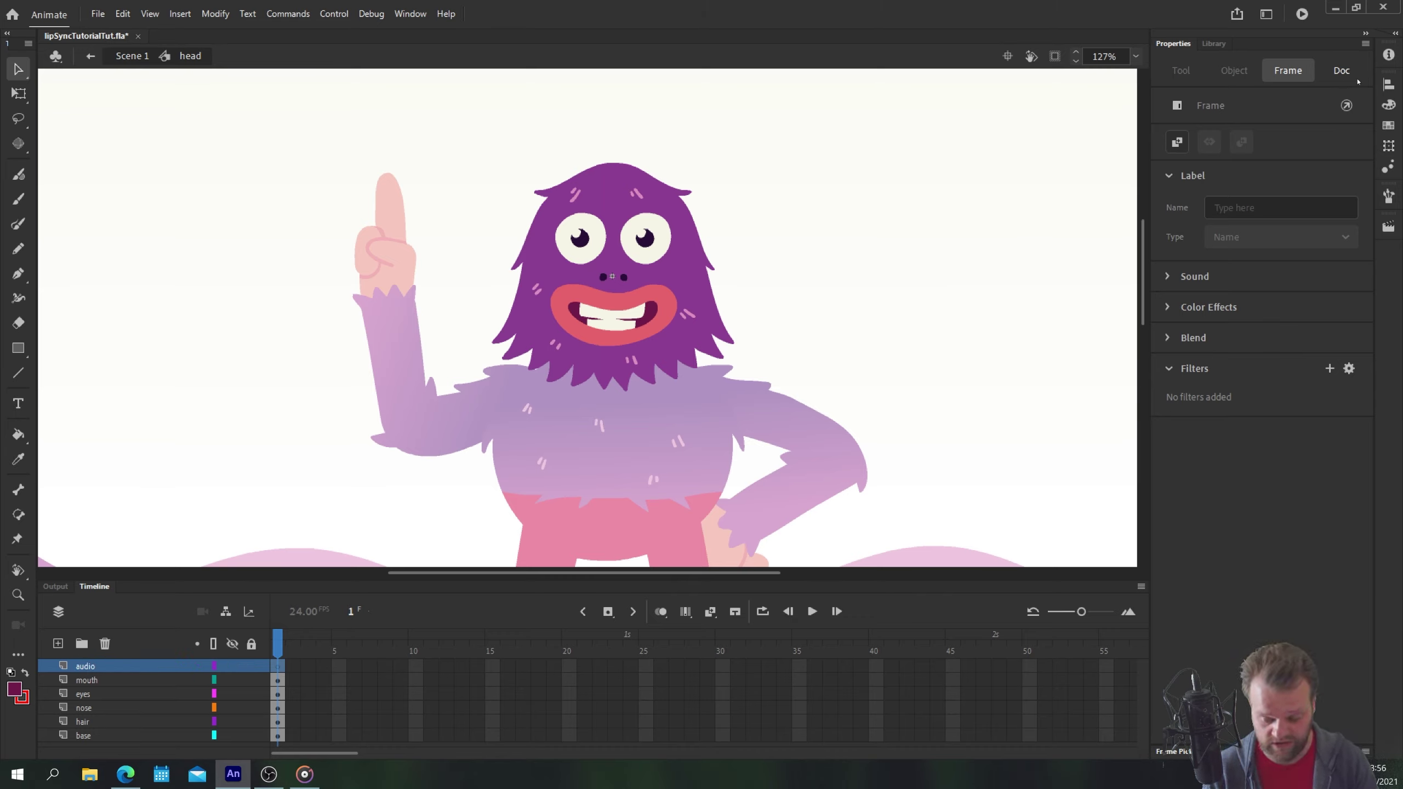
pyautogui.click(1214, 43)
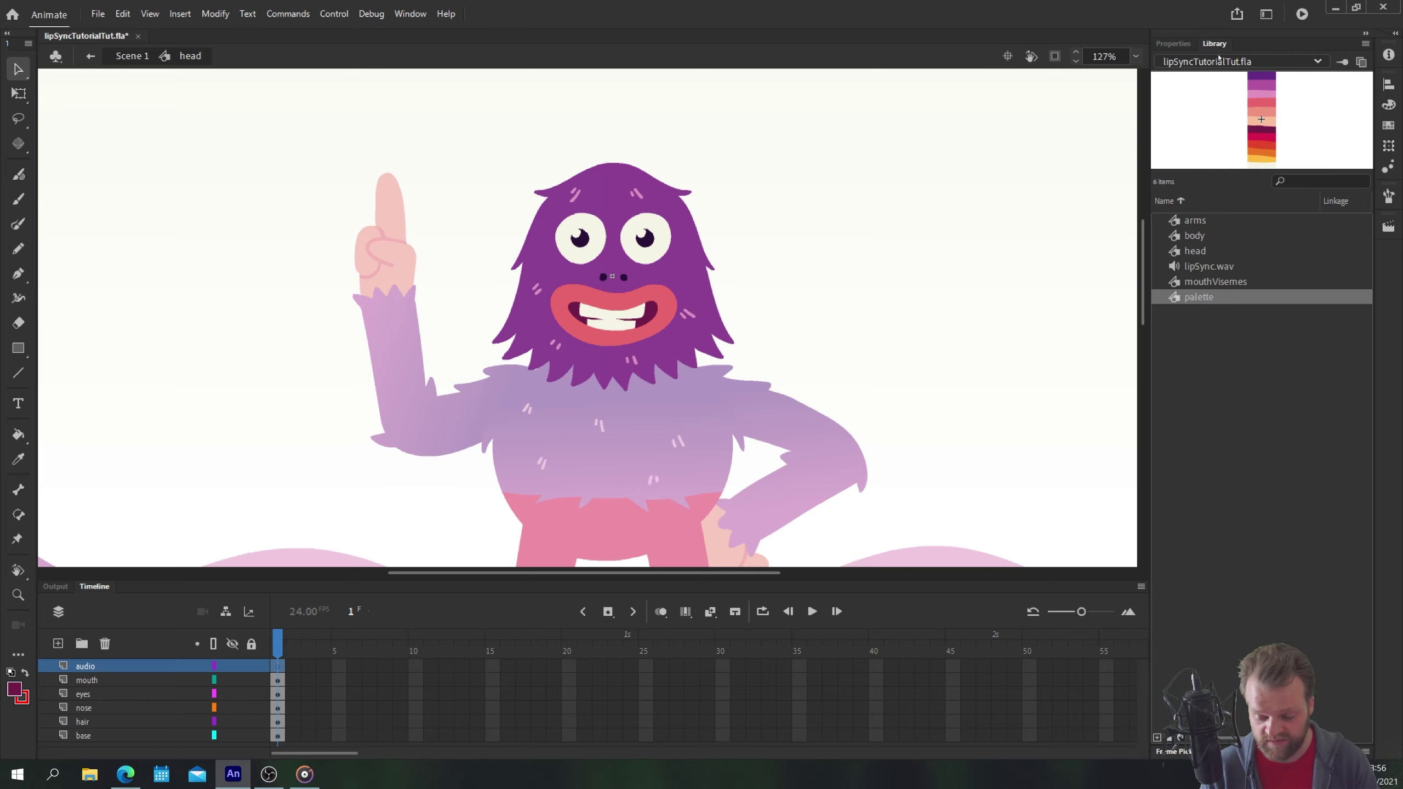
pyautogui.click(1182, 268)
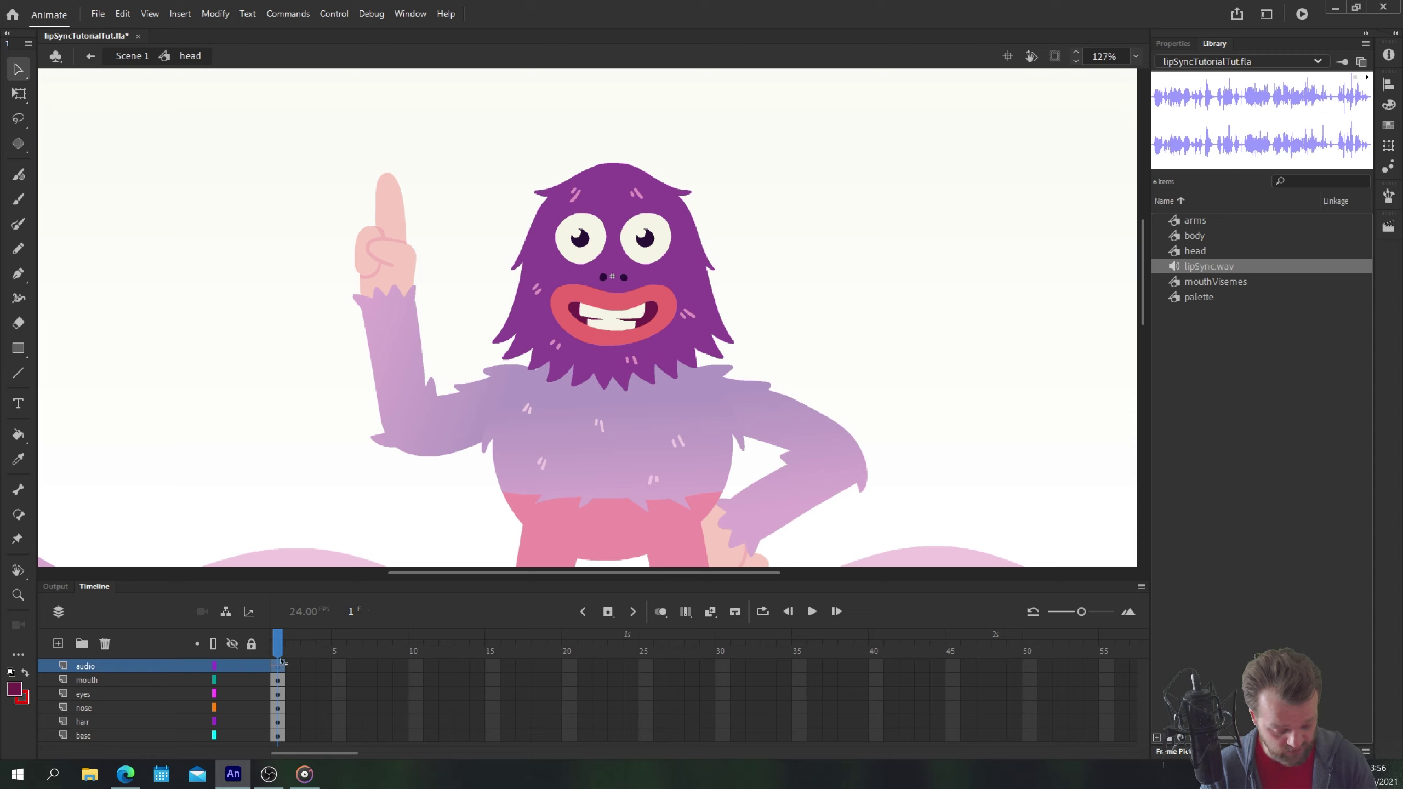
# - Extend all layers of the head symbol to frame 149
pyautogui.moveTo(335, 749); pyautogui.dragTo(520, 752)
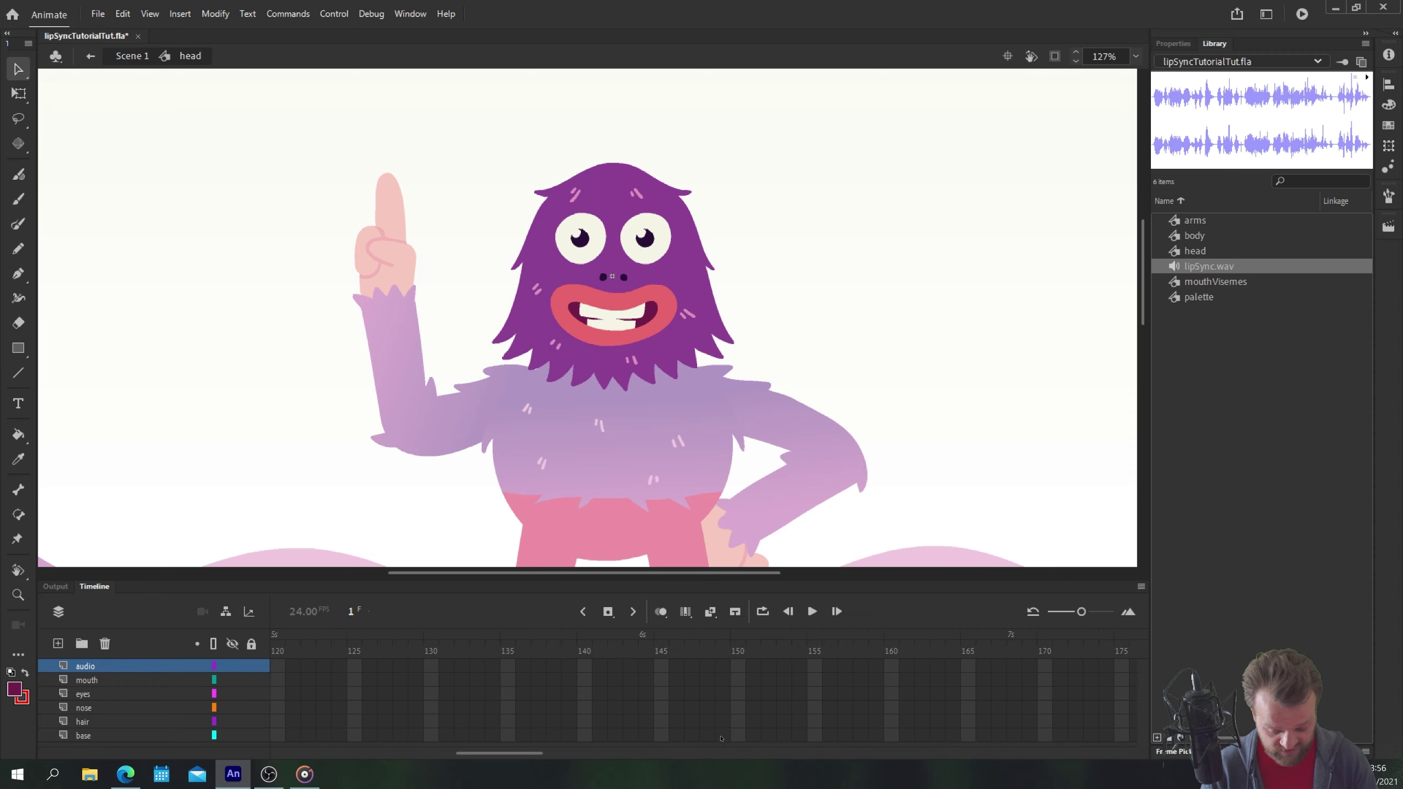
pyautogui.moveTo(721, 738); pyautogui.dragTo(723, 679)
pyautogui.press('F5')
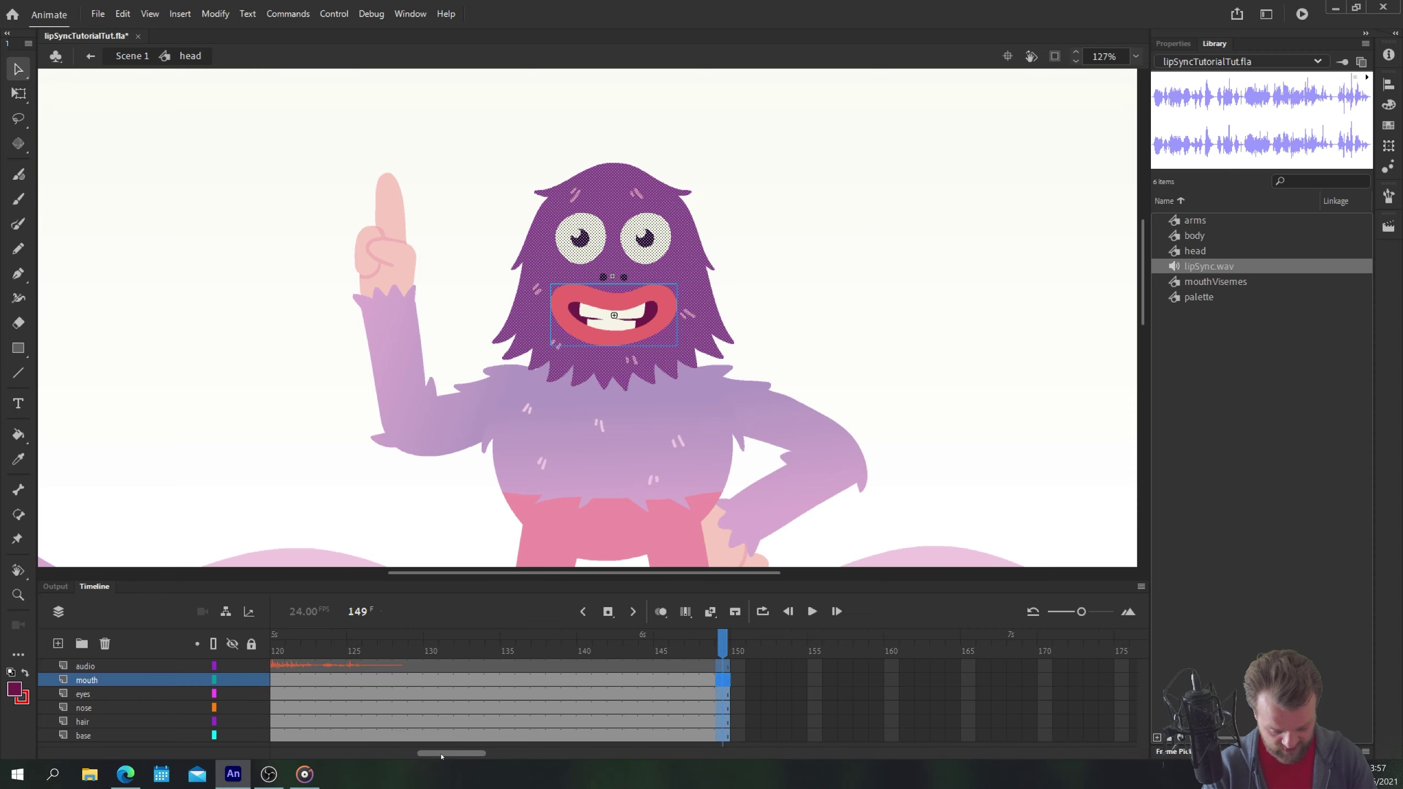
# - Remove frames 131 to 149 from all head layers, trimming the empty stretch after the audio waveform ends
pyautogui.moveTo(442, 755); pyautogui.dragTo(420, 755)
pyautogui.click(692, 666)
pyautogui.click(706, 668)
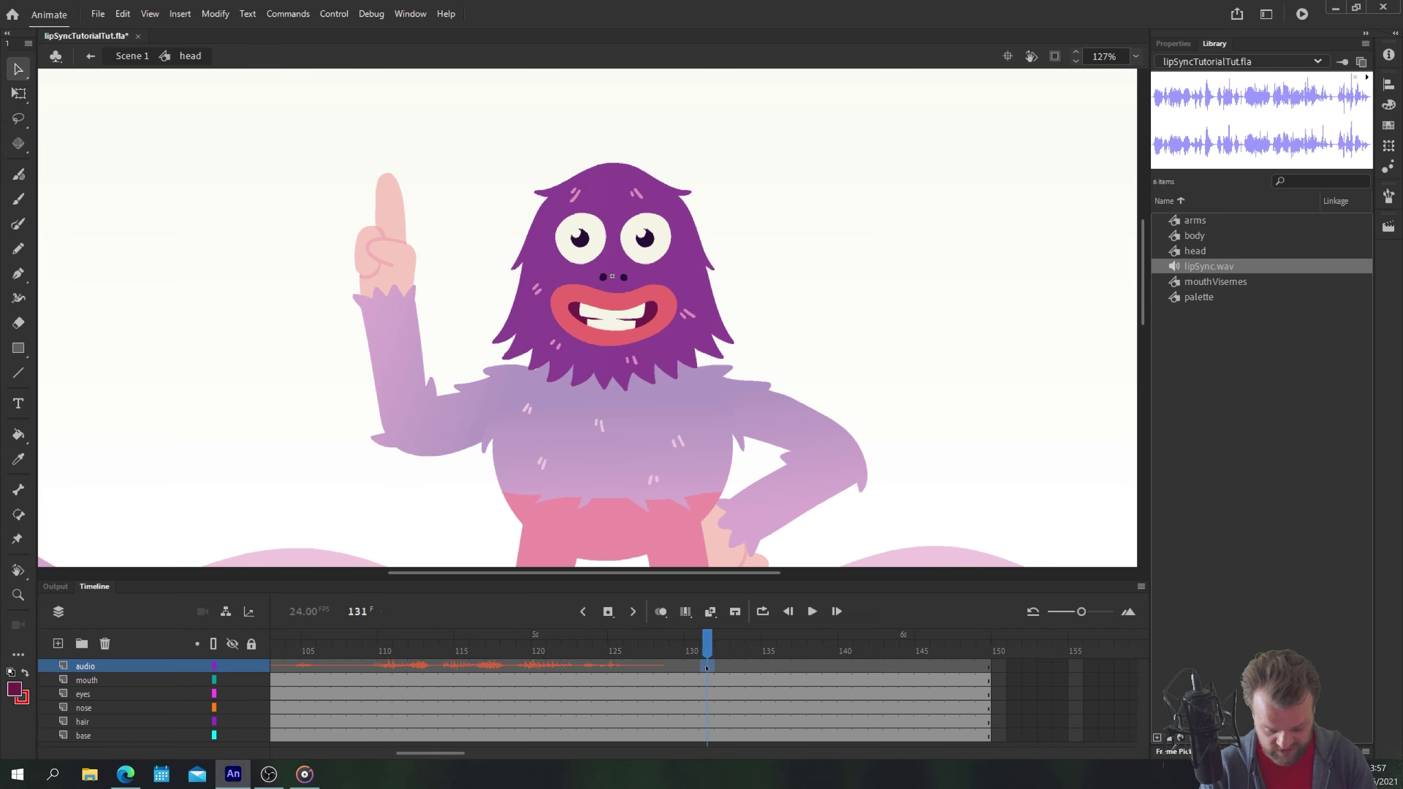
pyautogui.moveTo(707, 680); pyautogui.dragTo(986, 737)
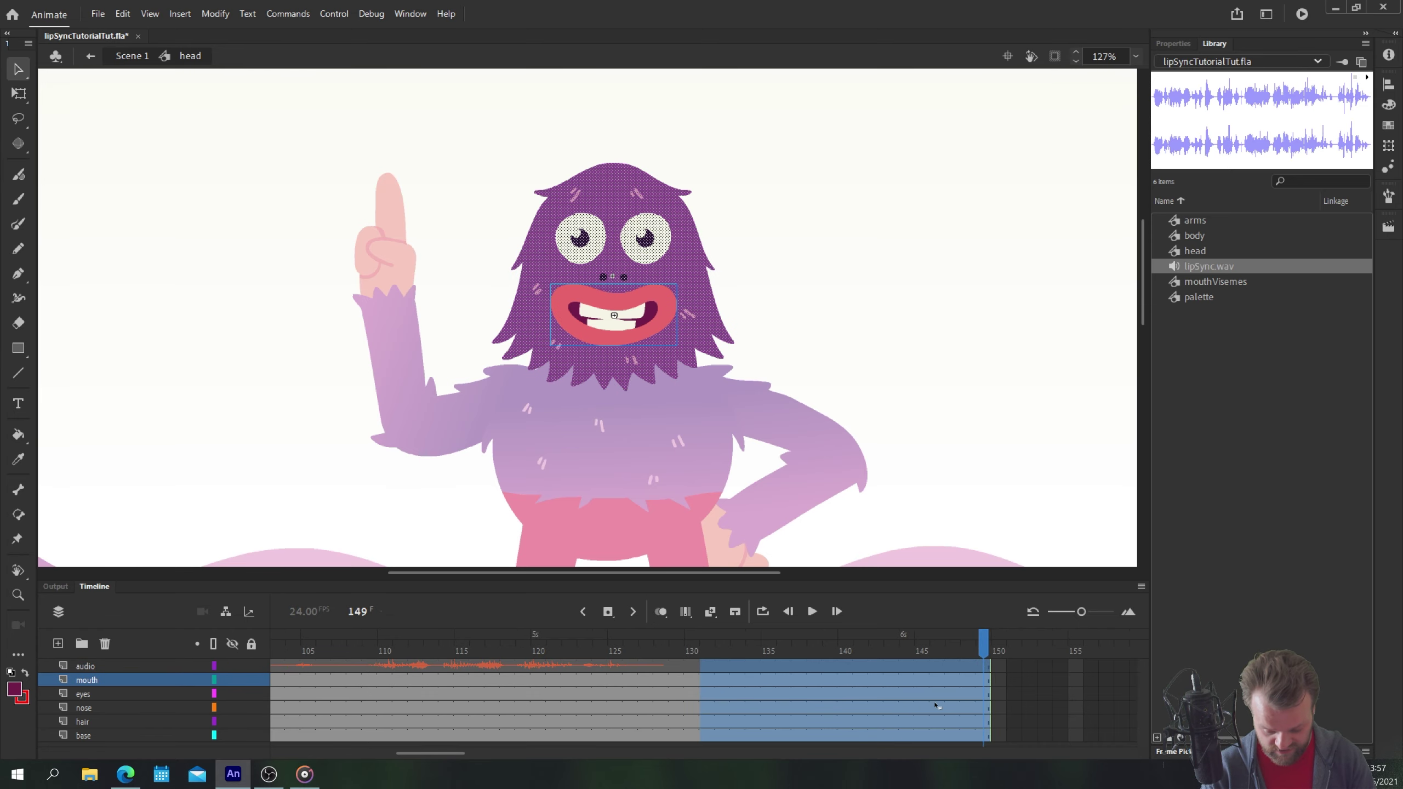
pyautogui.rightClick(937, 706)
pyautogui.click(989, 361)
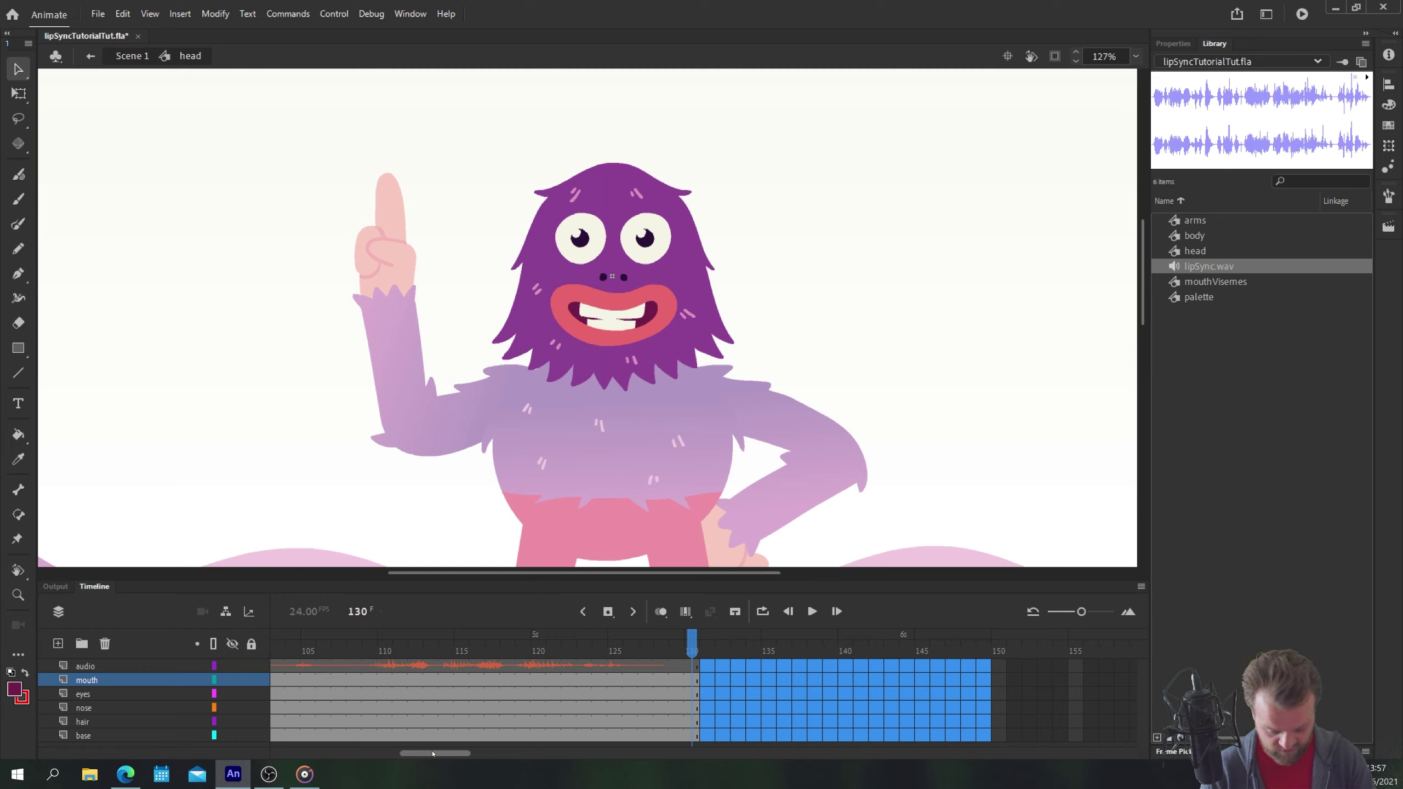
# - Play the head timeline from frame 1 to hear the audio, and return to the first frame
pyautogui.moveTo(433, 753); pyautogui.dragTo(304, 753)
pyautogui.click(278, 666)
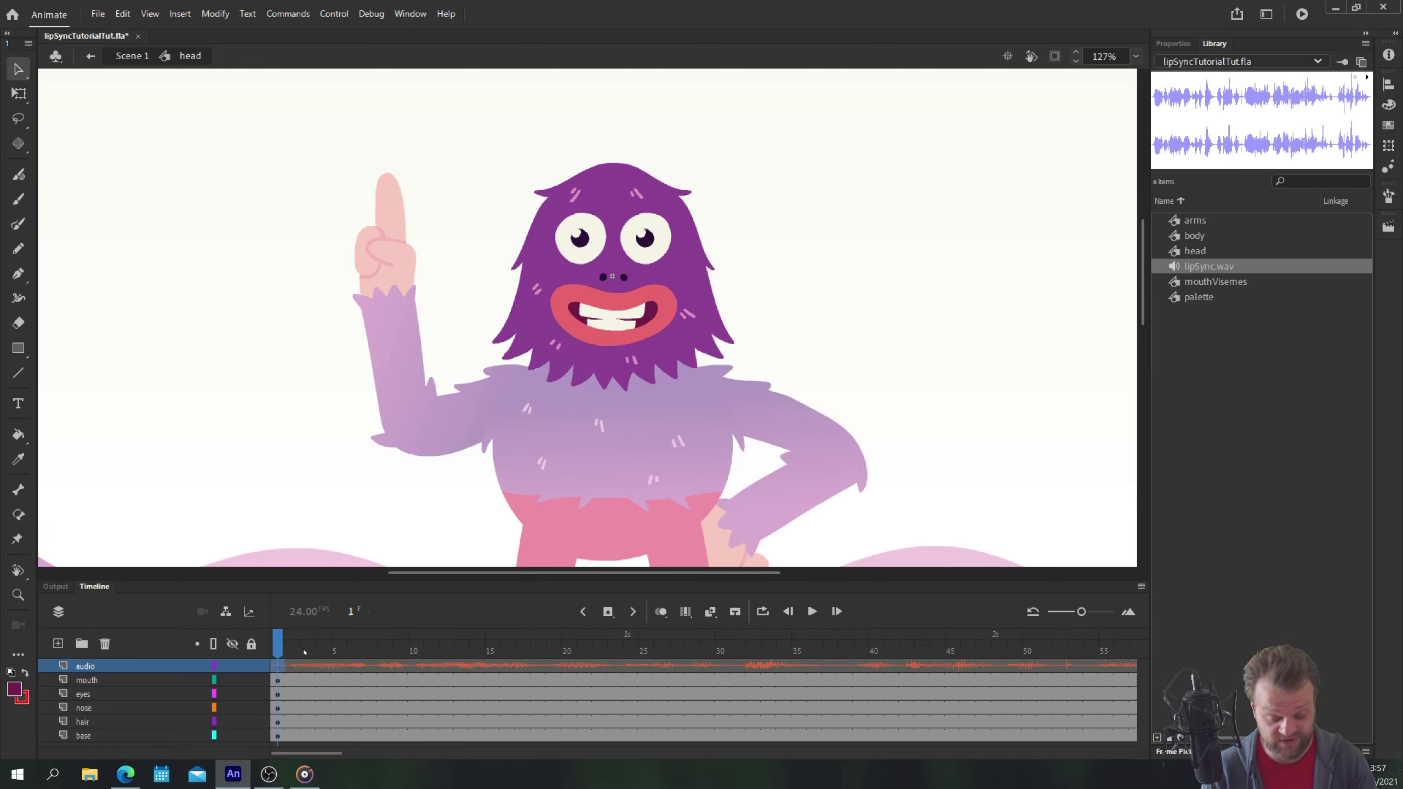
pyautogui.press('Return')
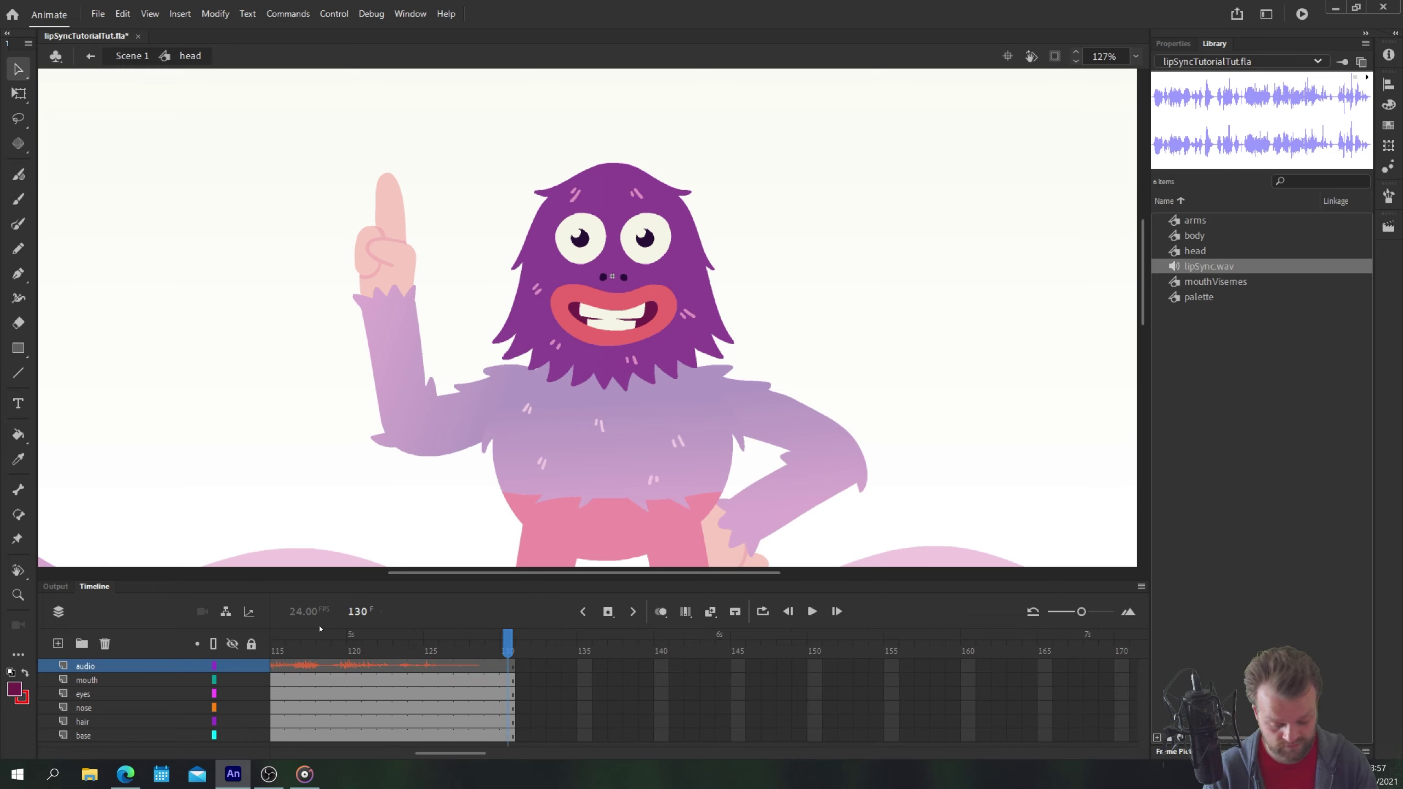
pyautogui.moveTo(450, 752); pyautogui.dragTo(307, 753)
pyautogui.click(276, 663)
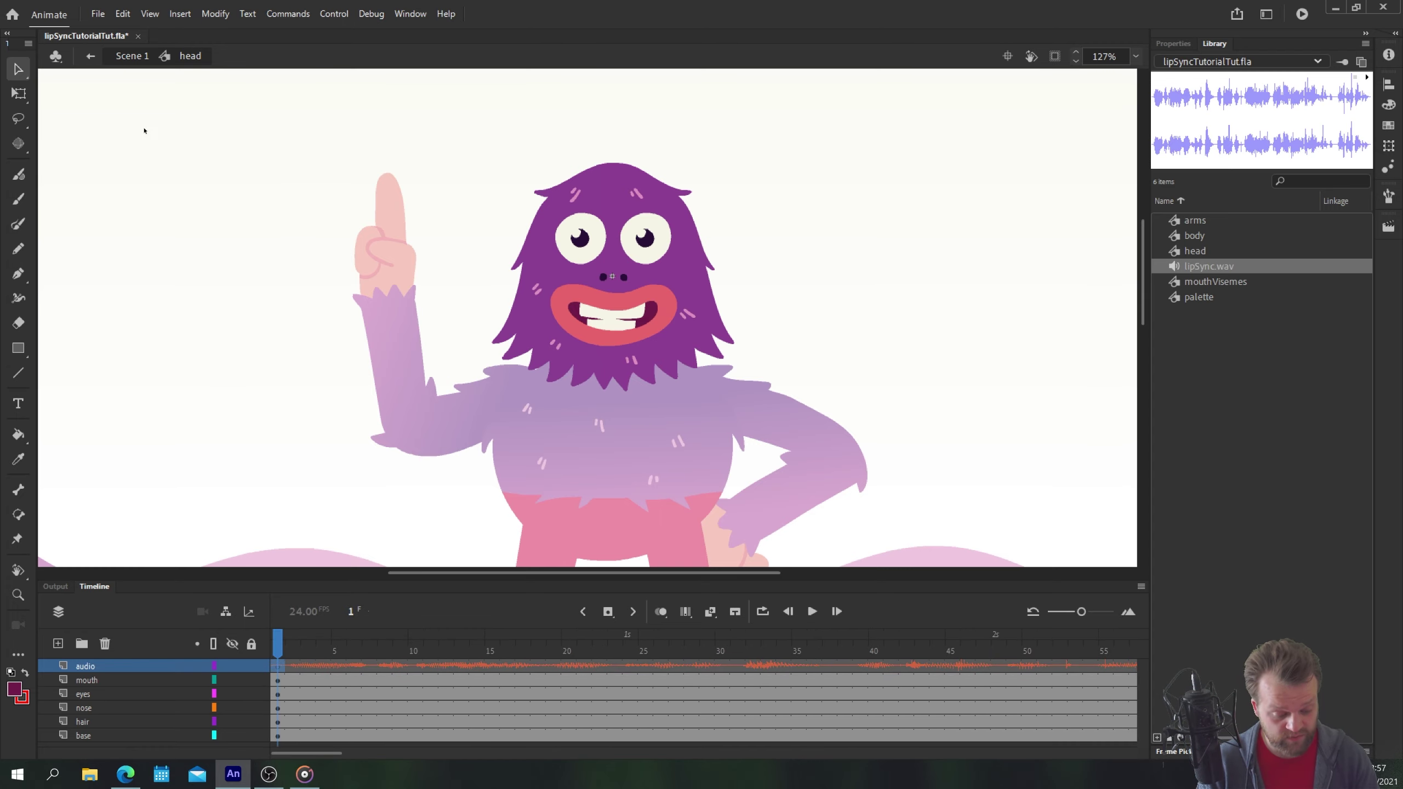
# - In Scene 1, add a layer named audio above the head layer and place lipSync.wav on it
pyautogui.click(133, 56)
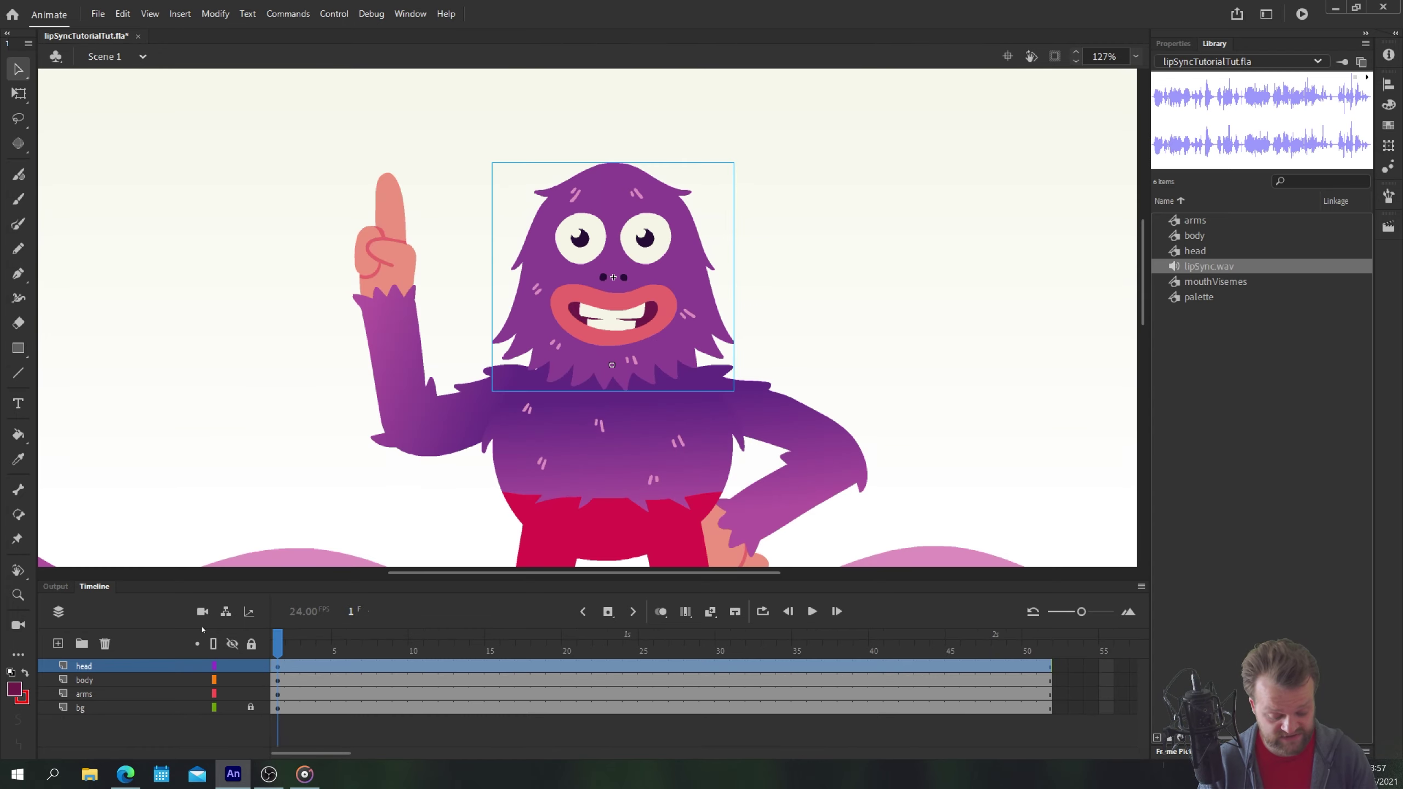
pyautogui.click(58, 644)
pyautogui.doubleClick(109, 665)
pyautogui.write('audio')
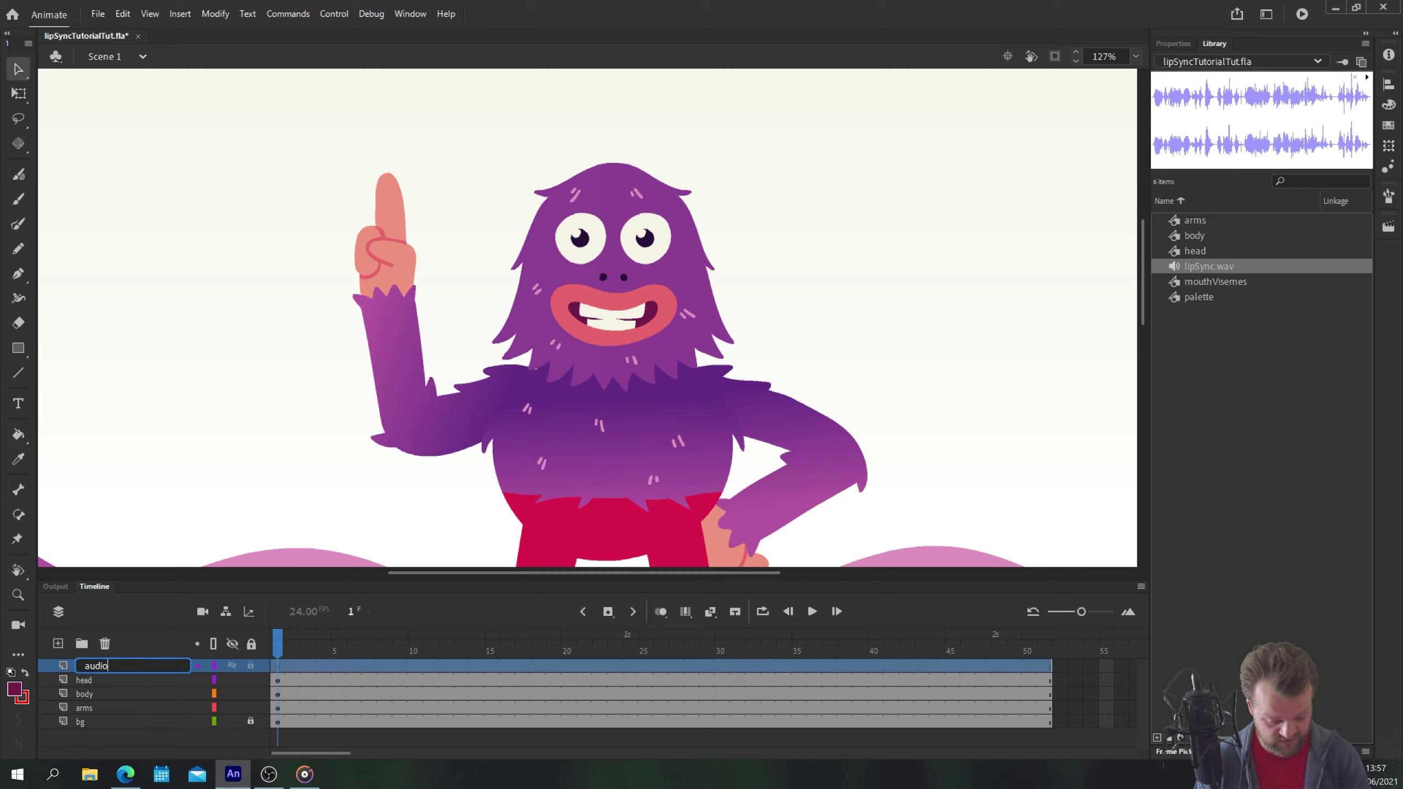
pyautogui.press('Return')
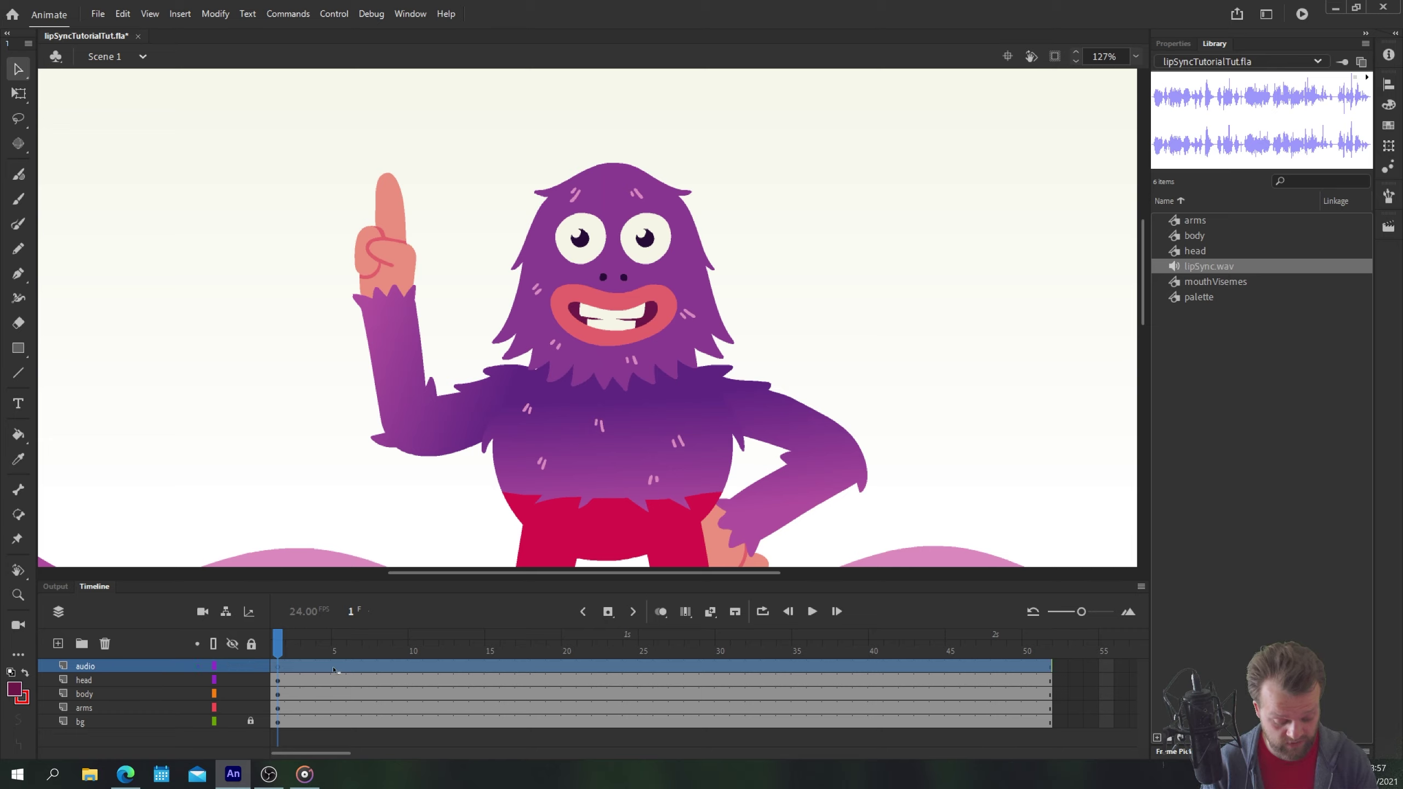
pyautogui.click(280, 668)
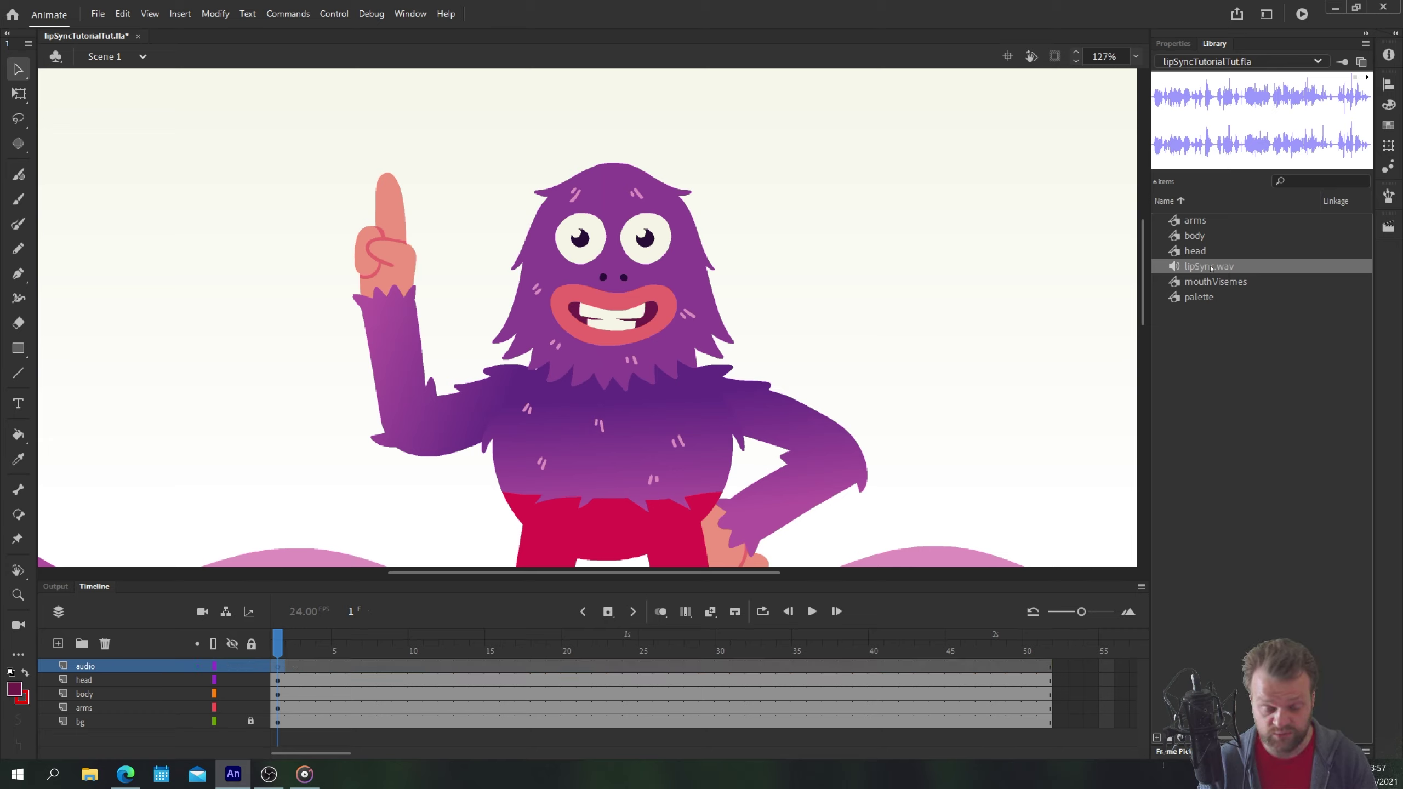
pyautogui.moveTo(1210, 268); pyautogui.dragTo(641, 315)
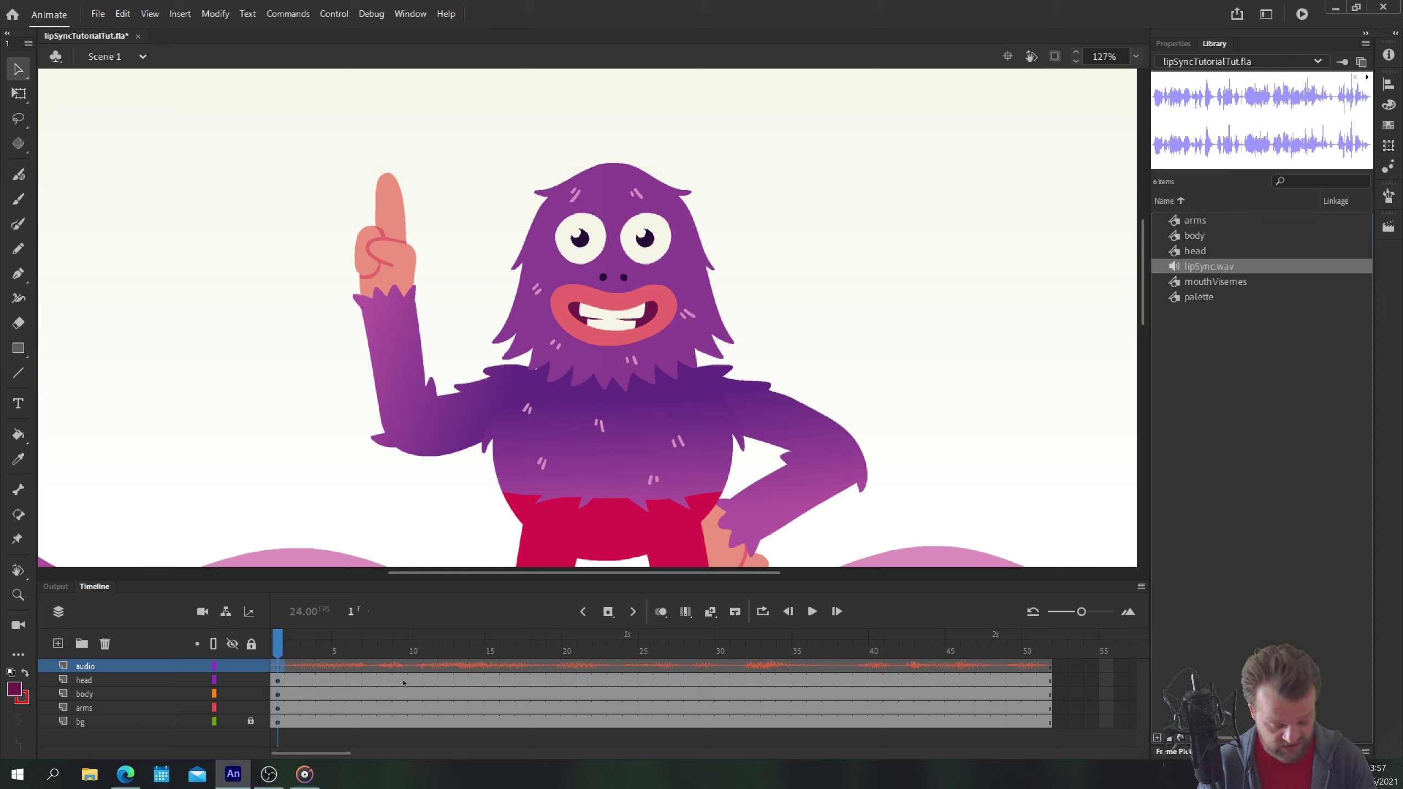
# - Extend all Scene 1 layers to frame 130 and bring the start of the timeline back into view
pyautogui.moveTo(320, 747); pyautogui.dragTo(458, 754)
pyautogui.moveTo(845, 665); pyautogui.dragTo(845, 722)
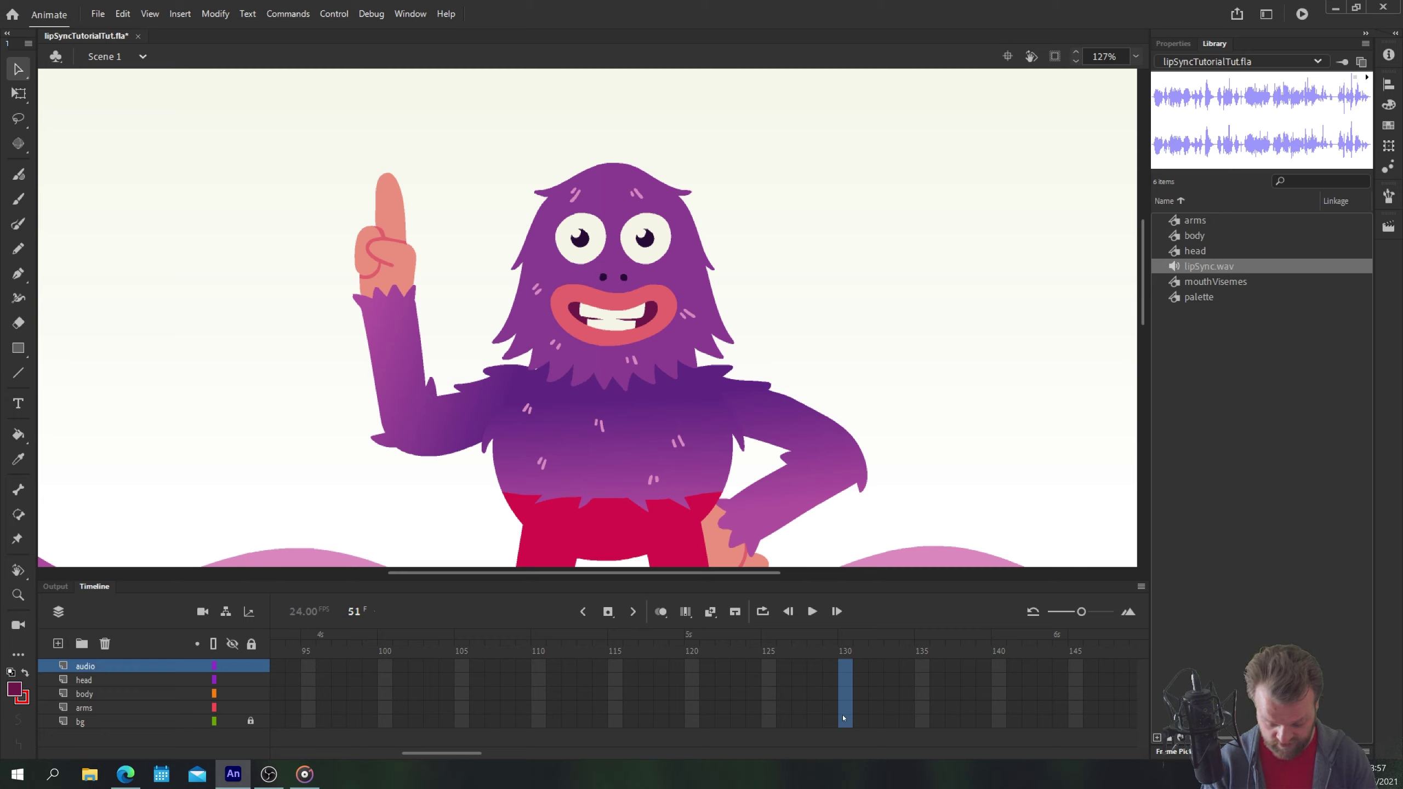
pyautogui.press('F5')
pyautogui.moveTo(423, 752); pyautogui.dragTo(306, 752)
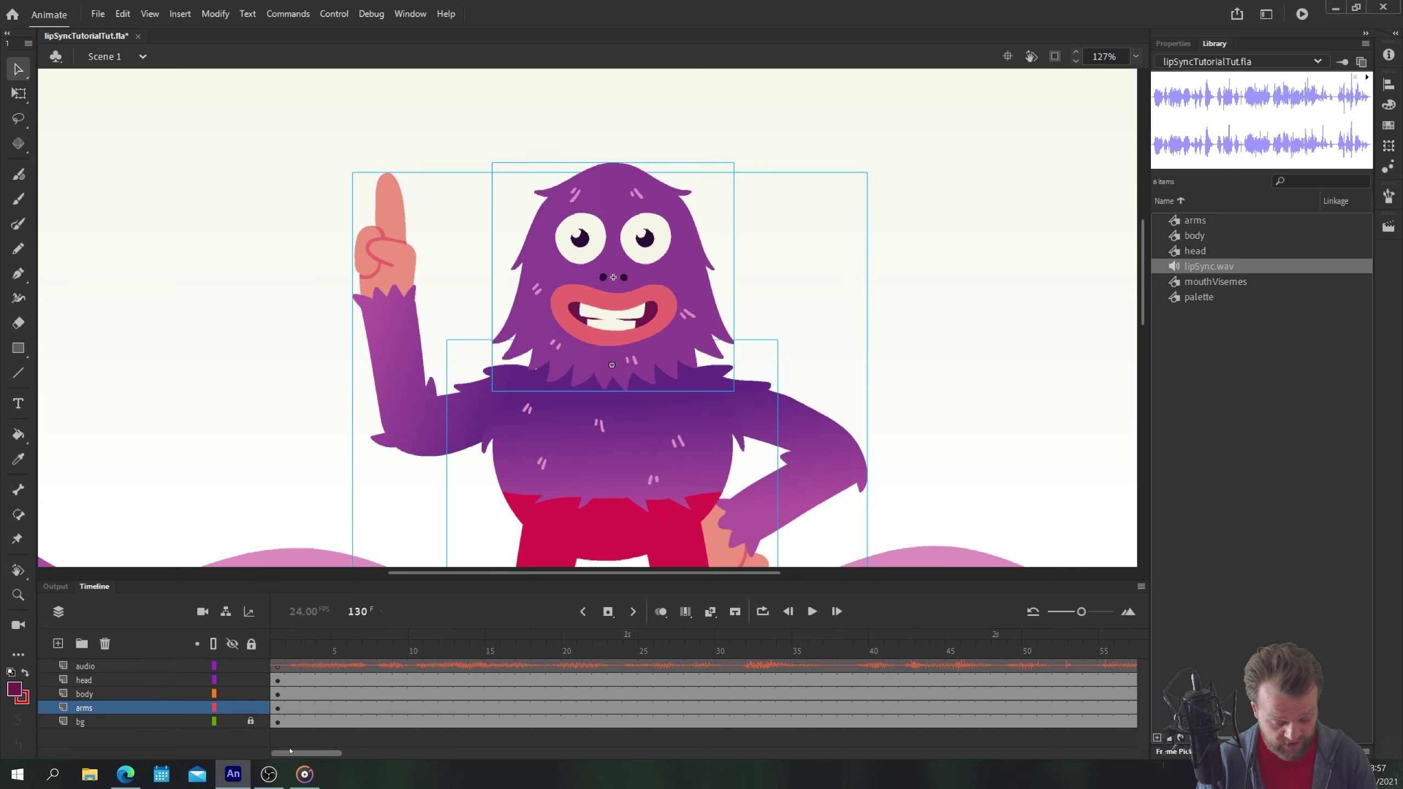
# - Set the looping of the head instance in Scene 1 to play the graphic once
pyautogui.click(214, 306)
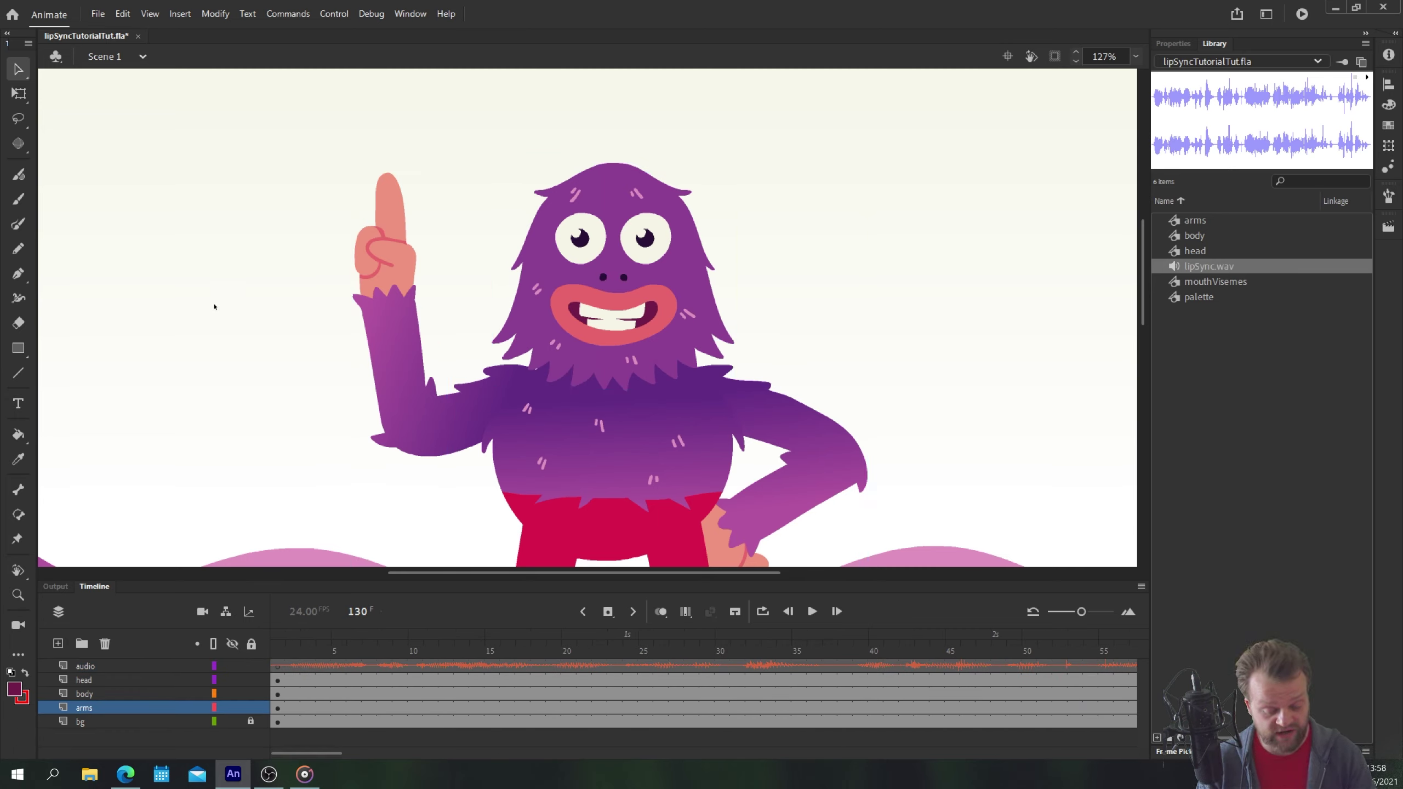
pyautogui.click(547, 296)
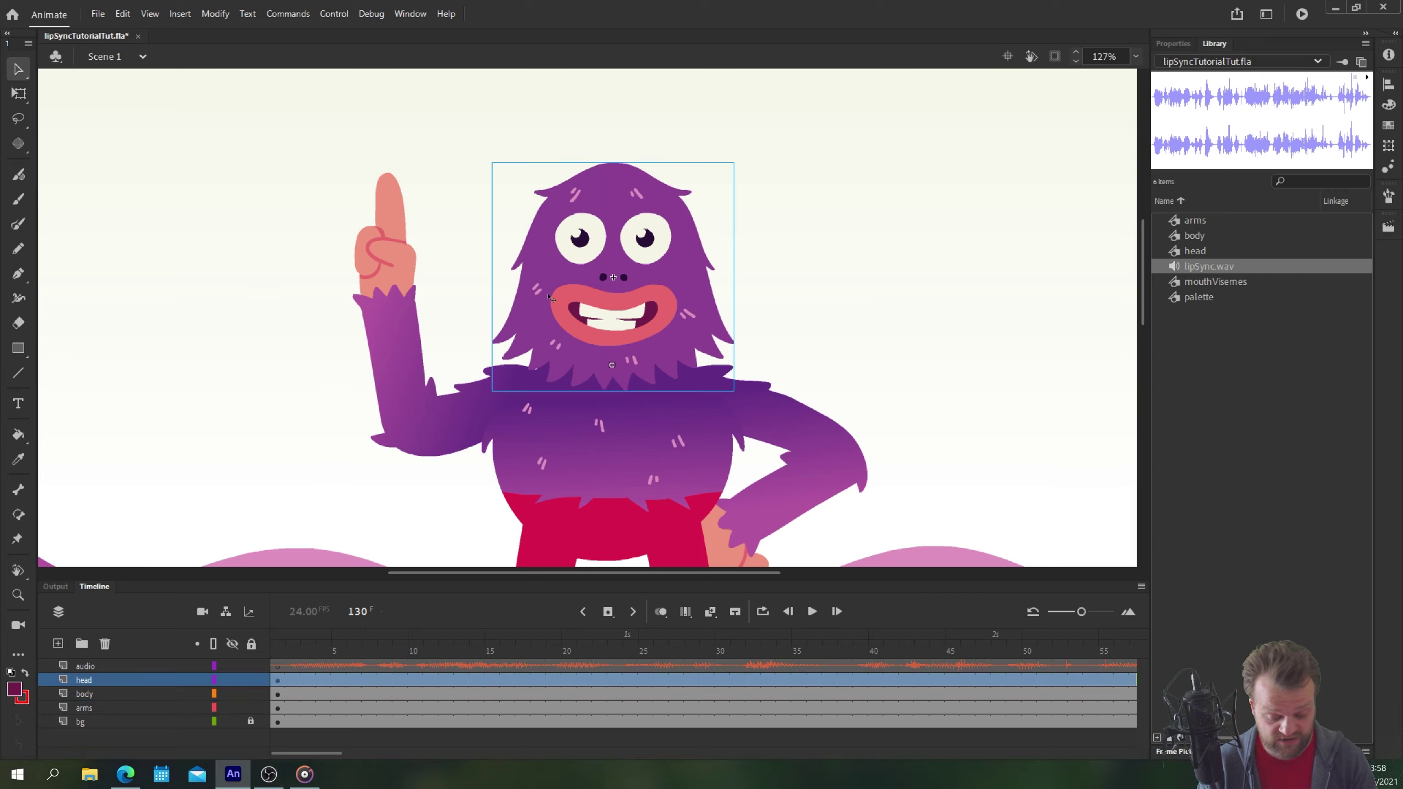
pyautogui.click(1166, 46)
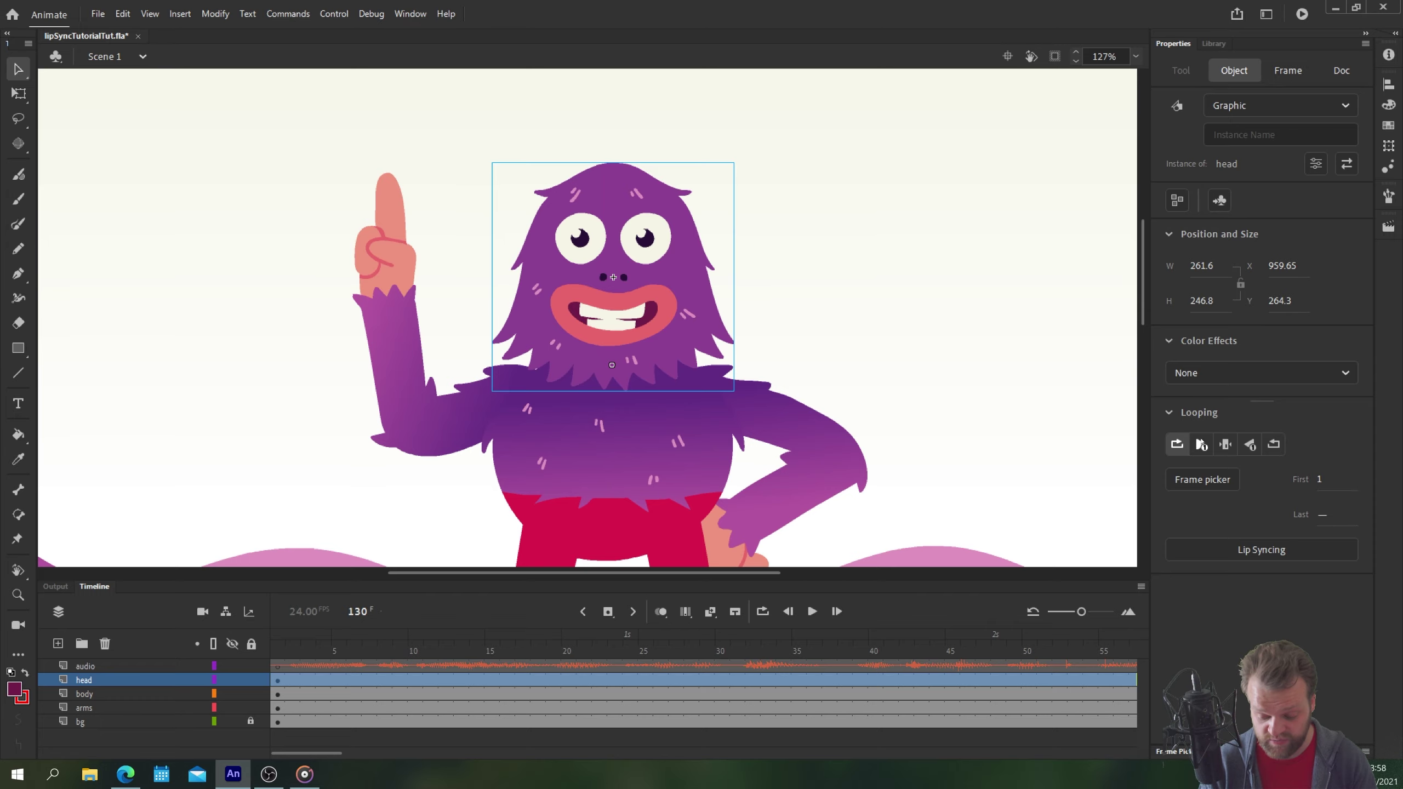
pyautogui.click(1201, 445)
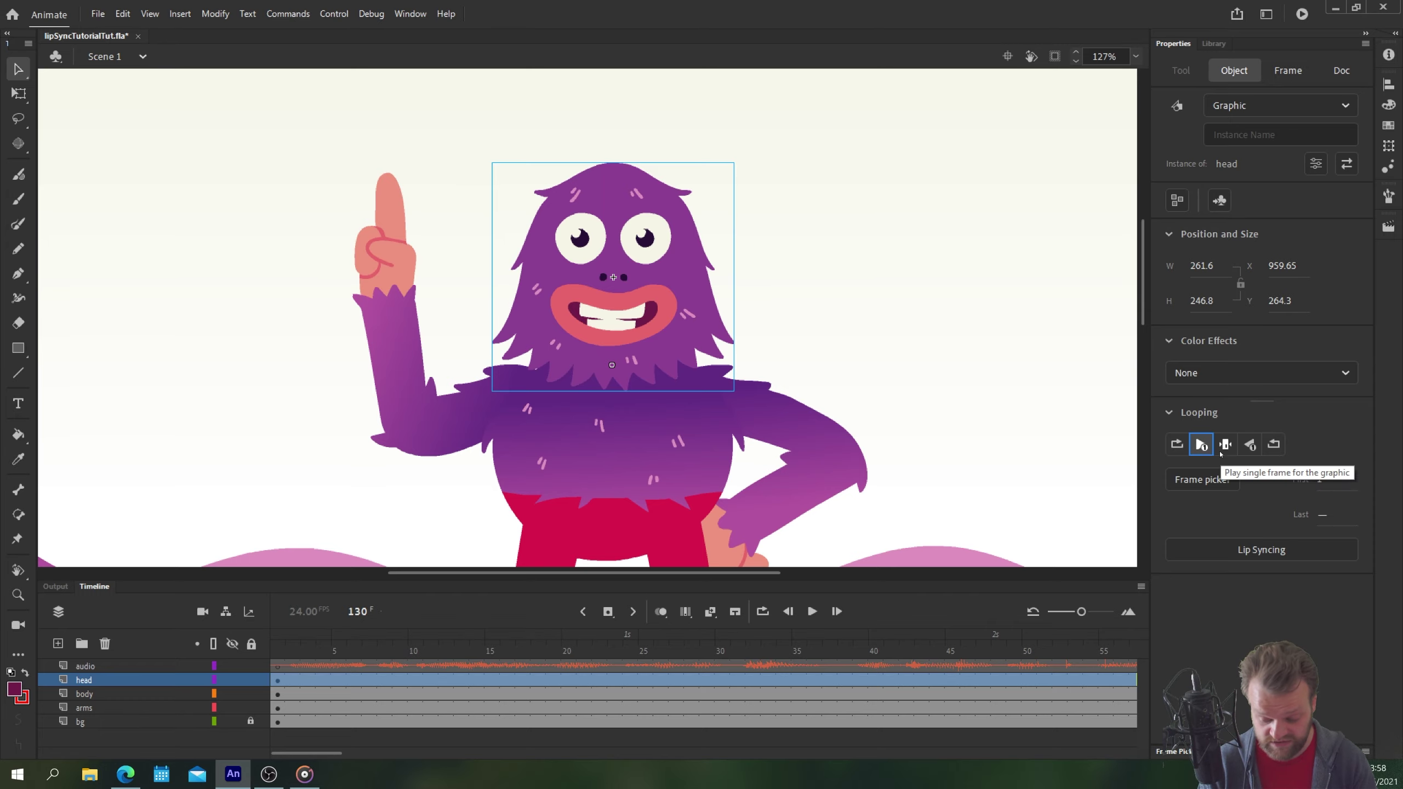
pyautogui.click(209, 426)
pyautogui.hotkey('ctrl', '2')
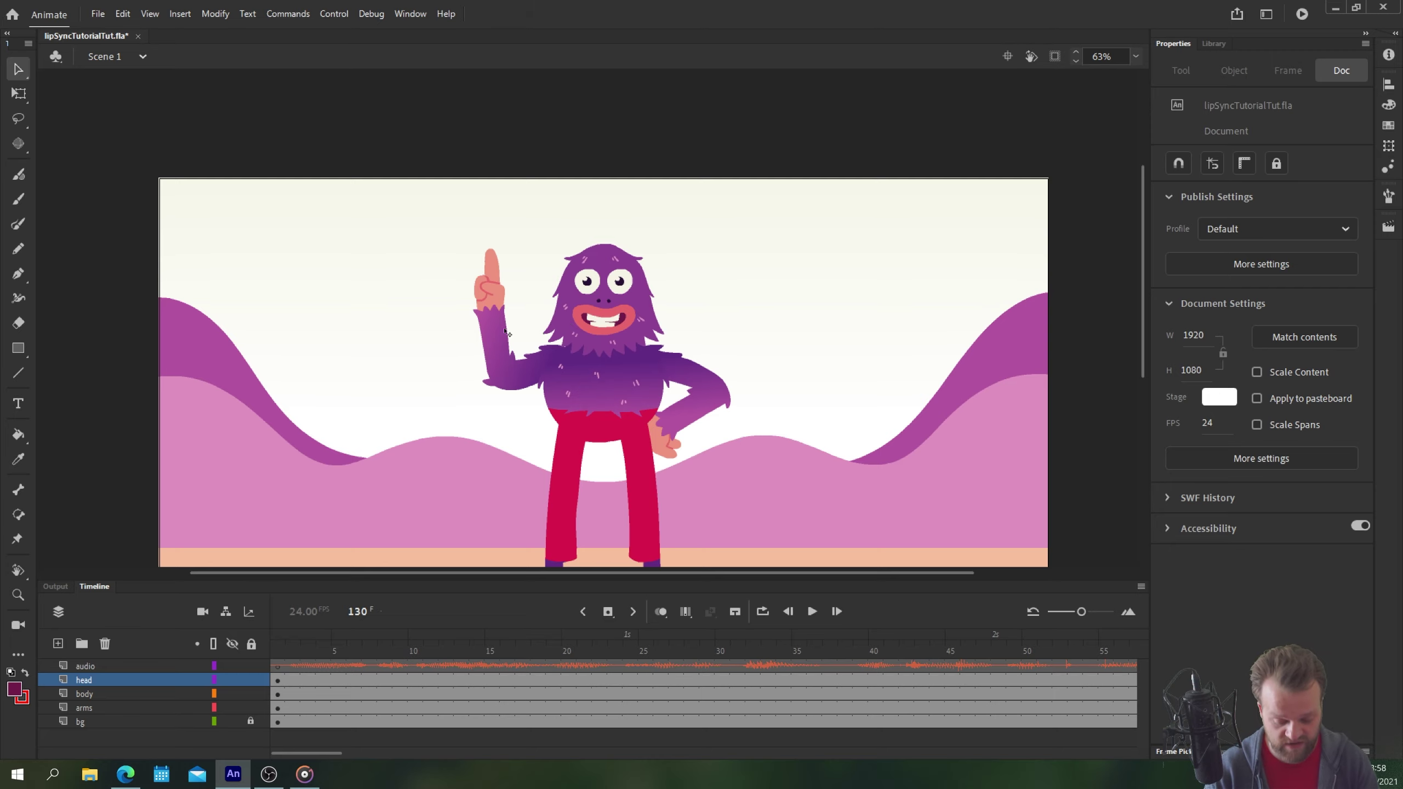
# - Open the head symbol for editing and save lipSyncTutorialTut.fla
pyautogui.doubleClick(570, 301)
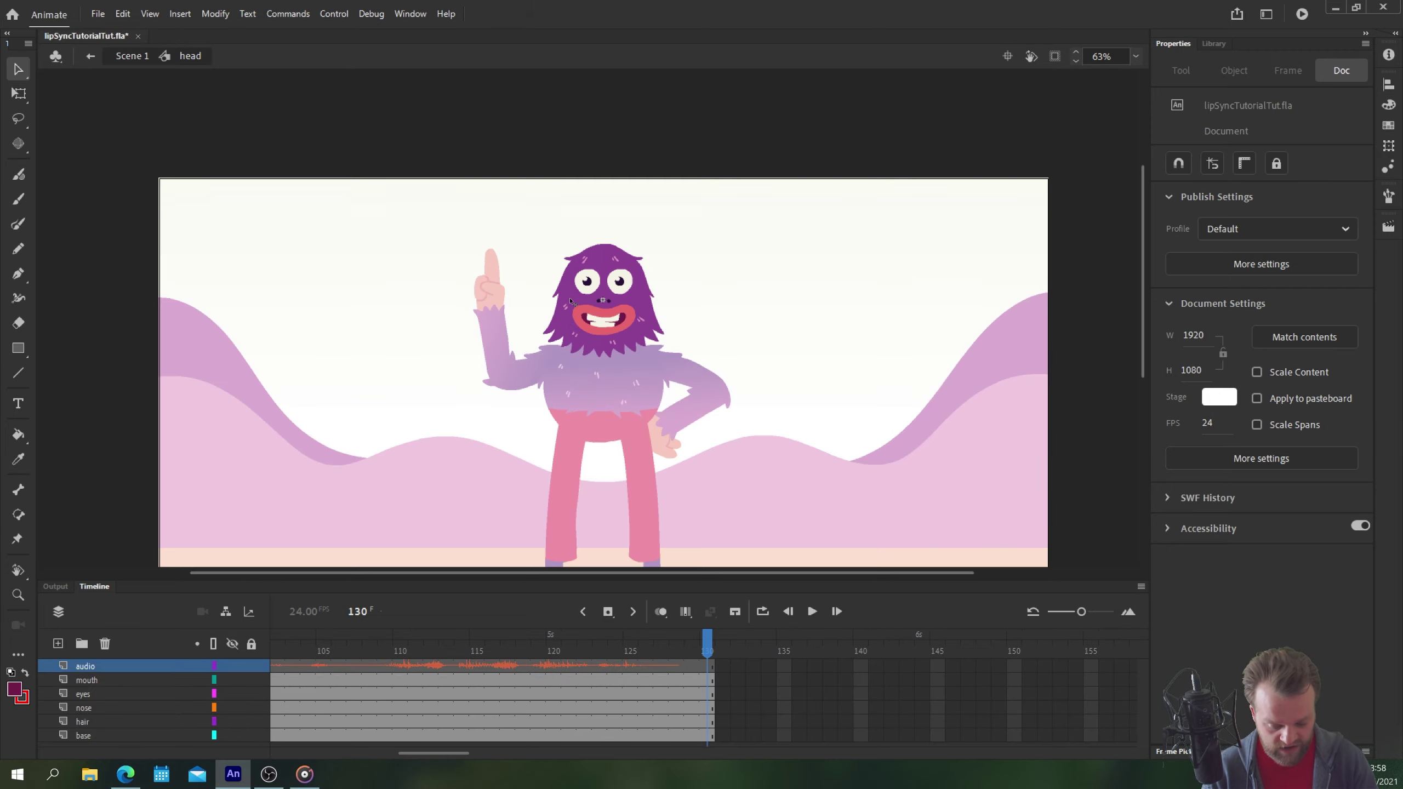
pyautogui.moveTo(345, 479); pyautogui.dragTo(388, 391)
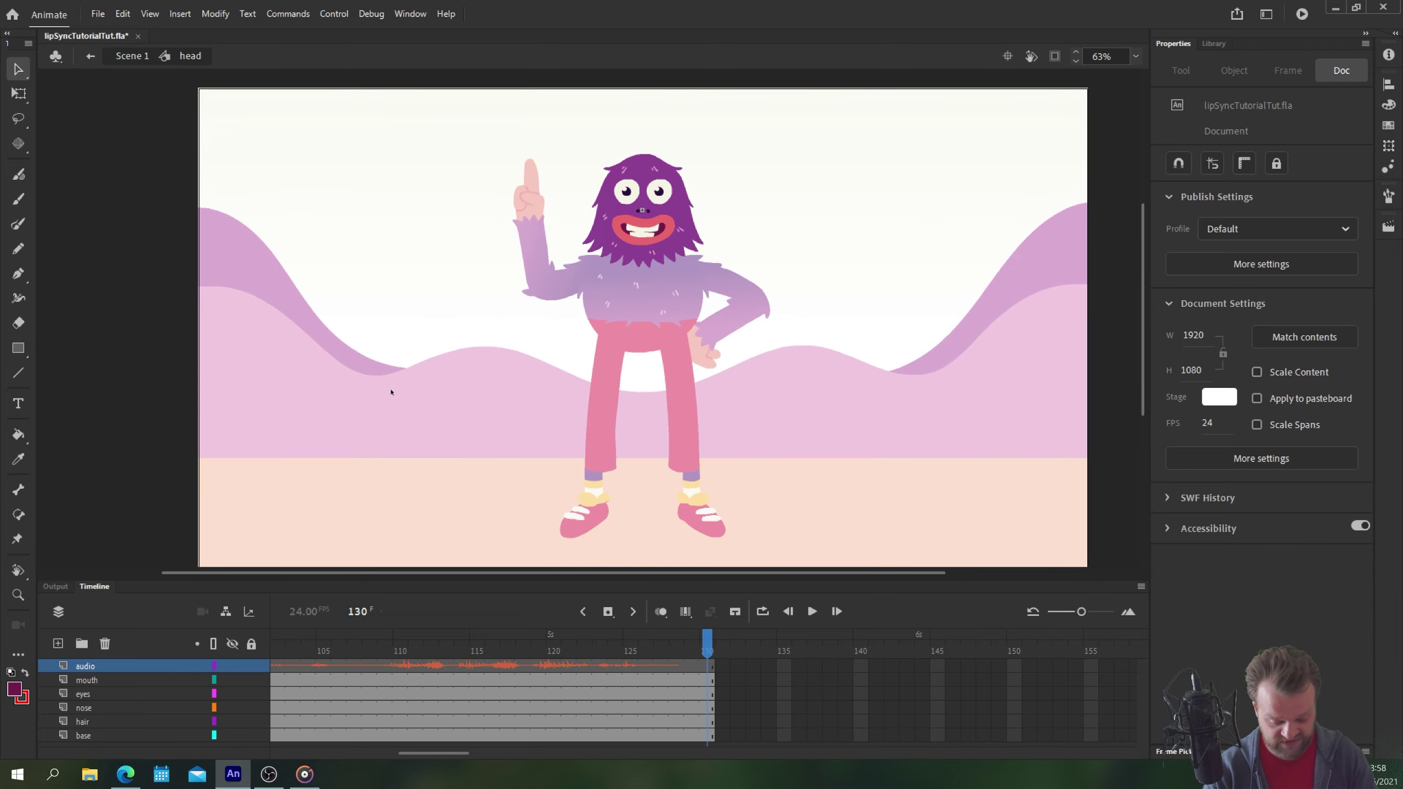
pyautogui.hotkey('ctrl', 's')
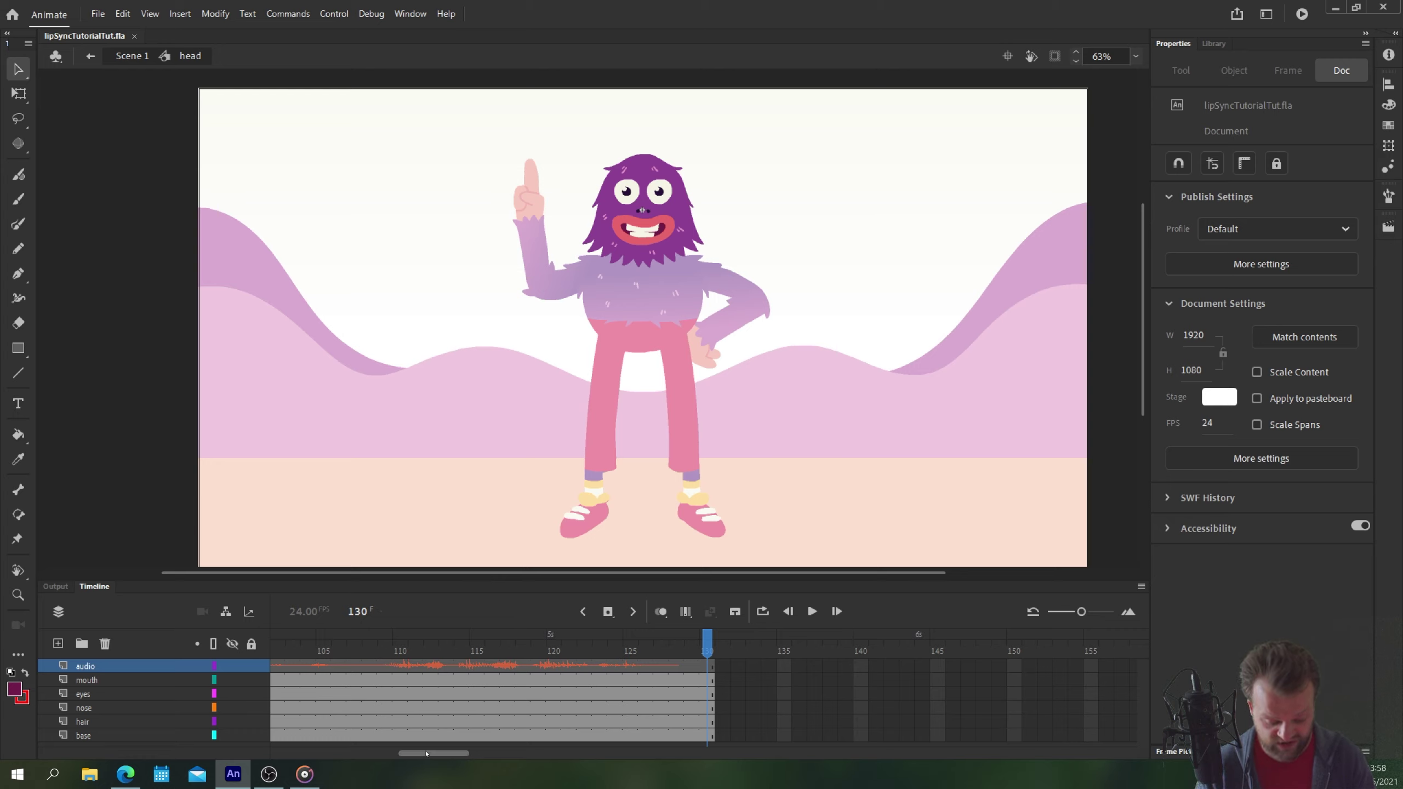
pyautogui.moveTo(436, 752); pyautogui.dragTo(309, 753)
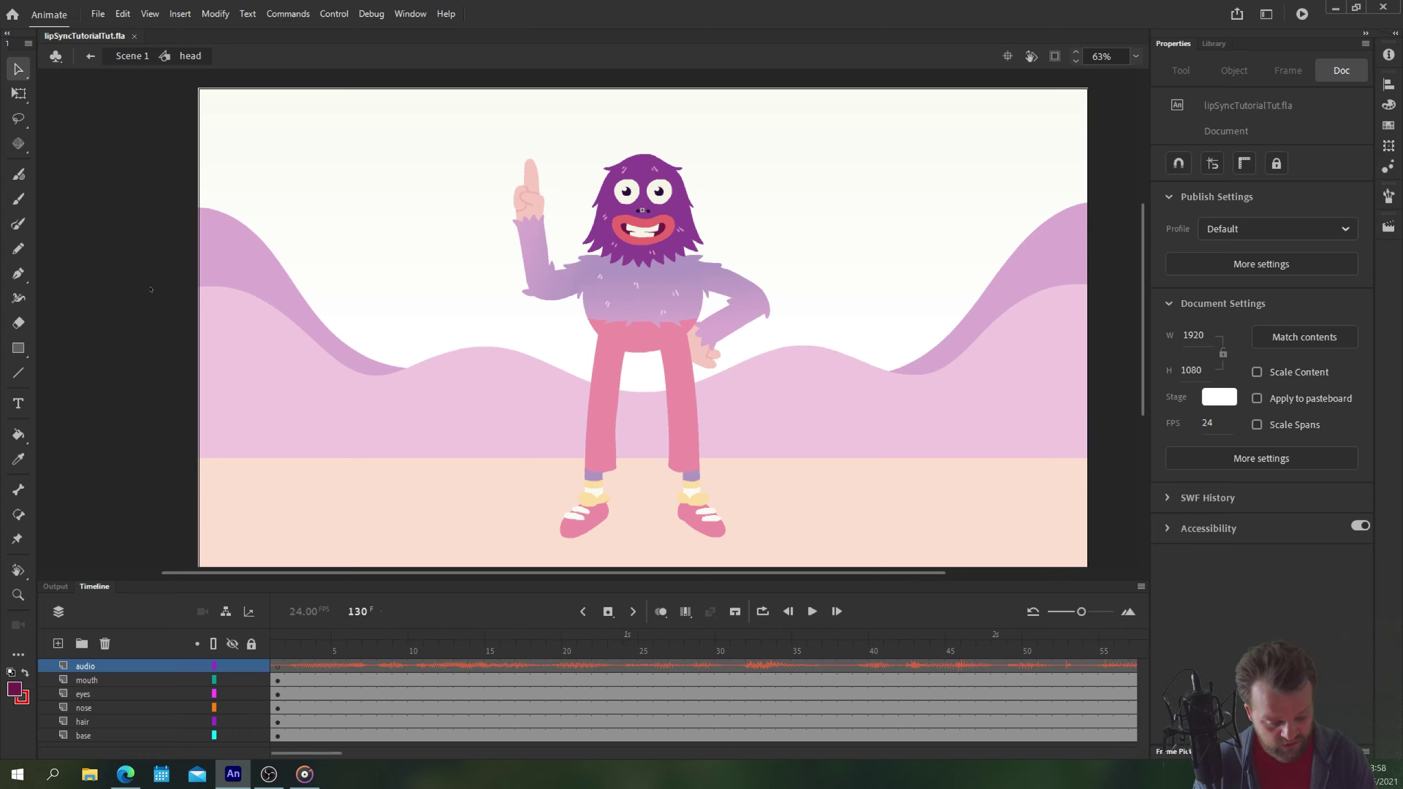
# - Start Lip Syncing for the mouthVisemes instance and assign frames 2 Ah, 3 D and 4 Ee to the matching visemes
pyautogui.click(639, 233)
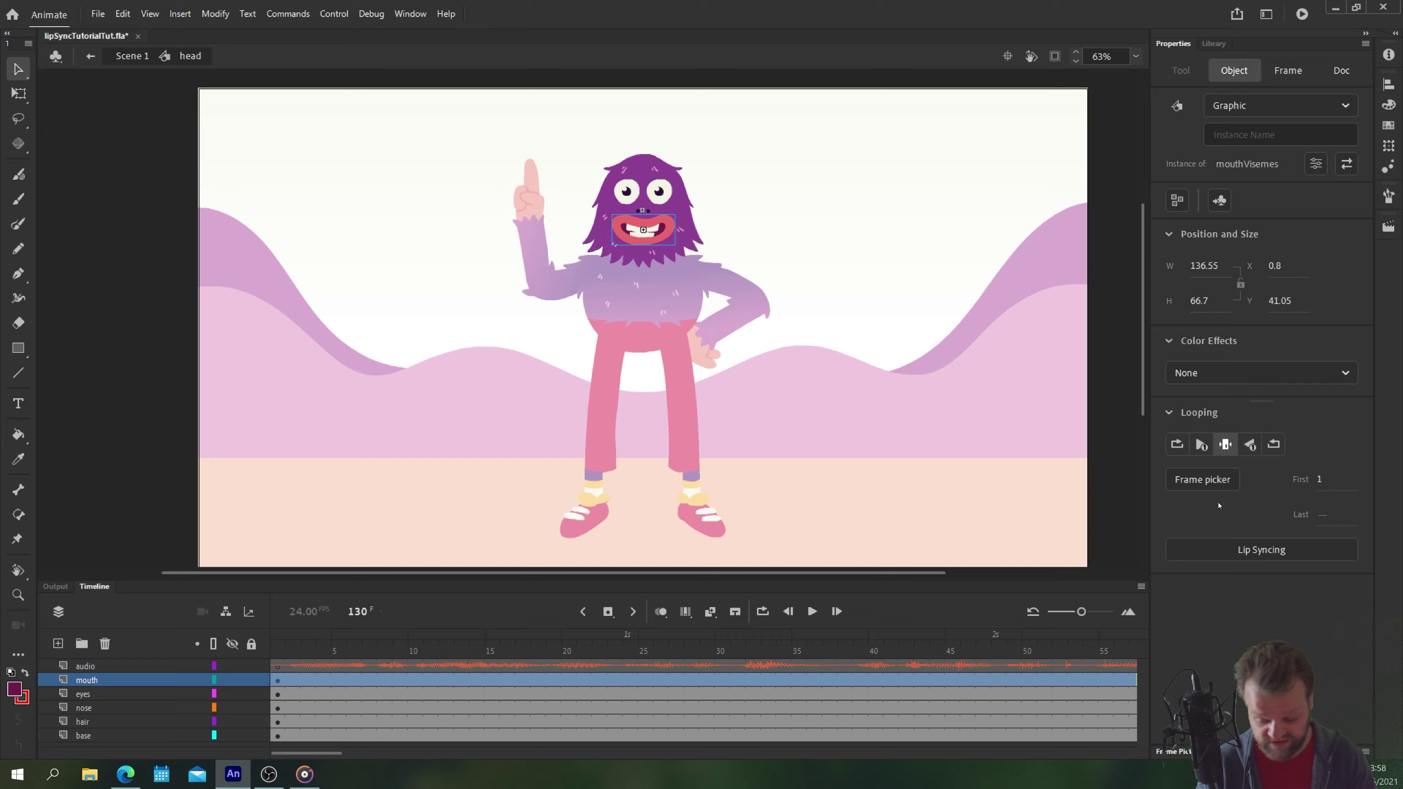
pyautogui.click(1235, 551)
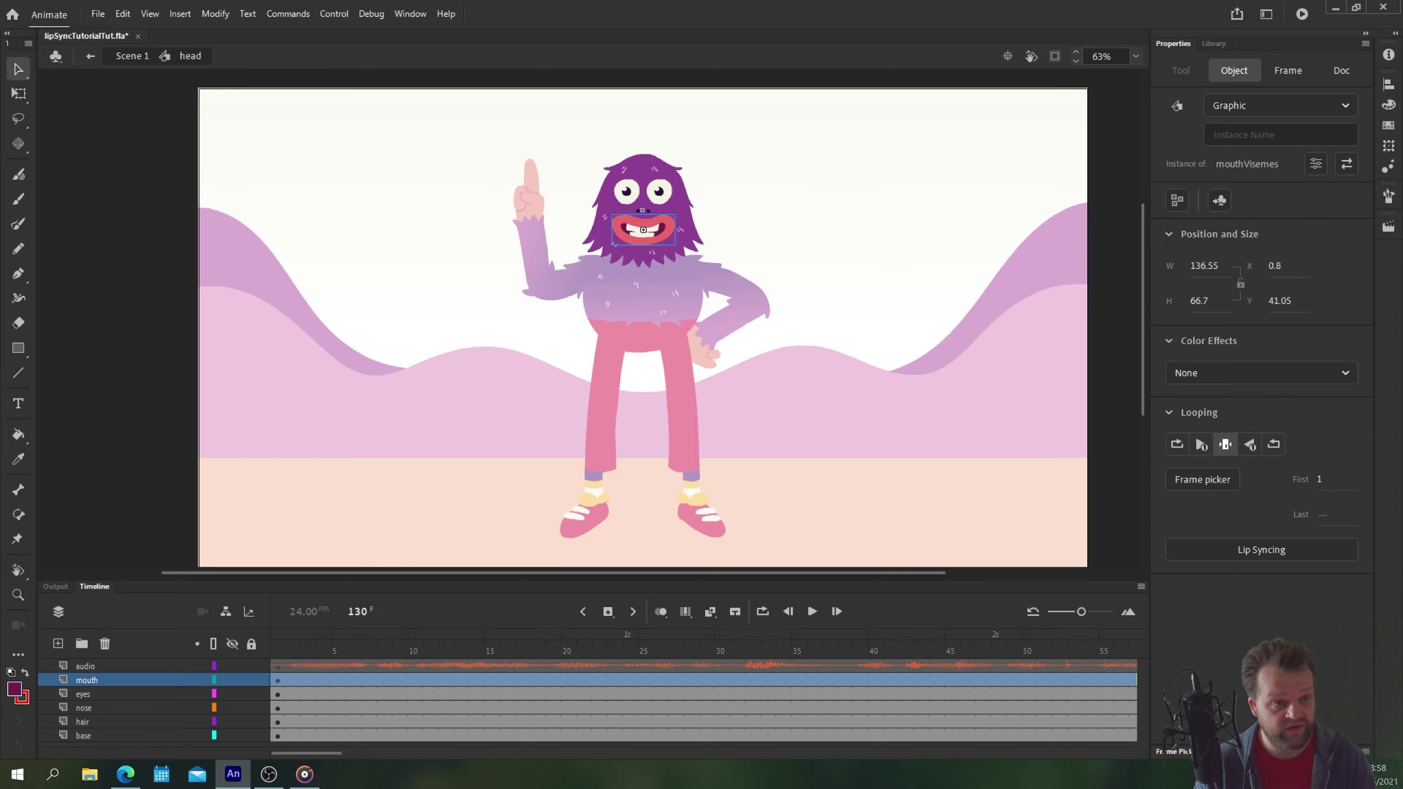
pyautogui.moveTo(620, 148); pyautogui.dragTo(372, 97)
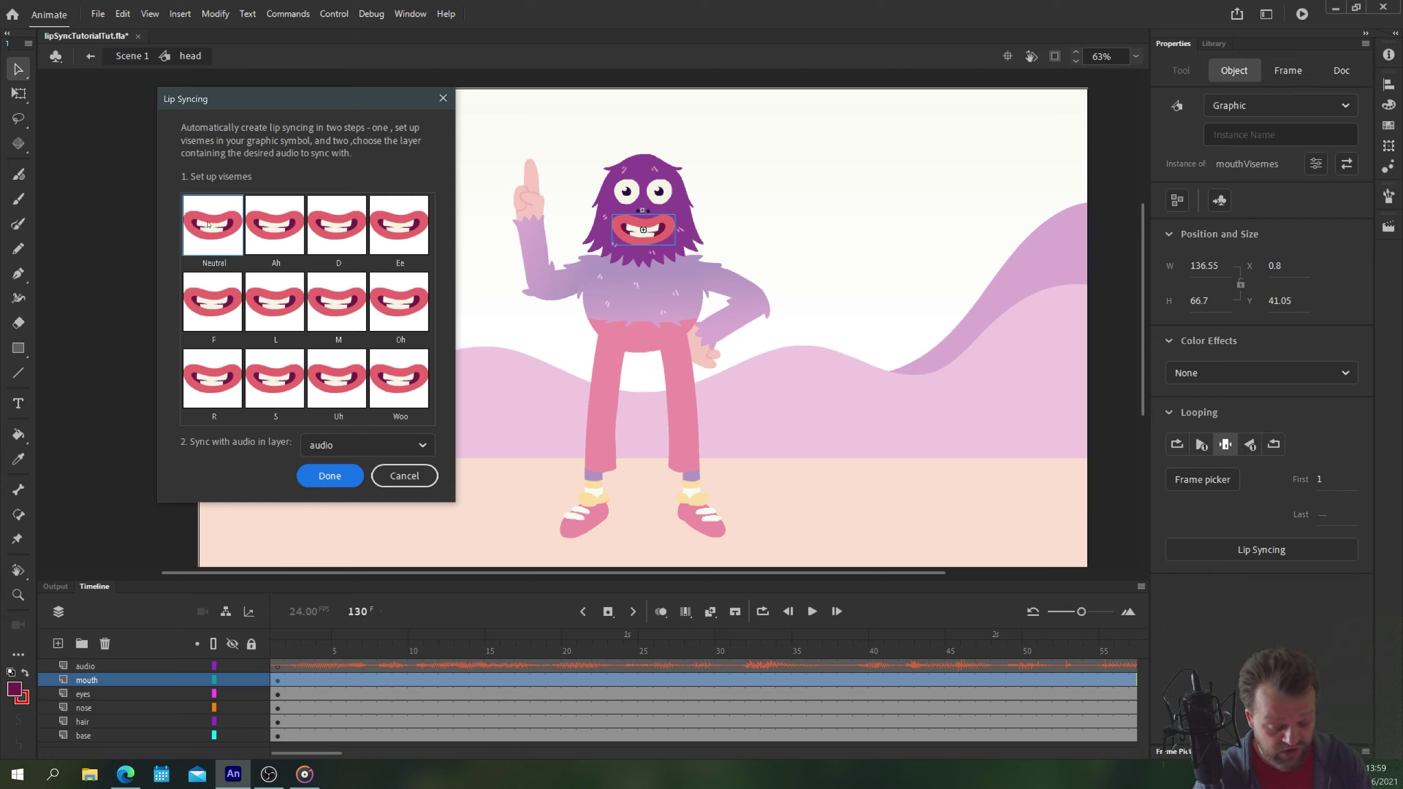
pyautogui.click(268, 231)
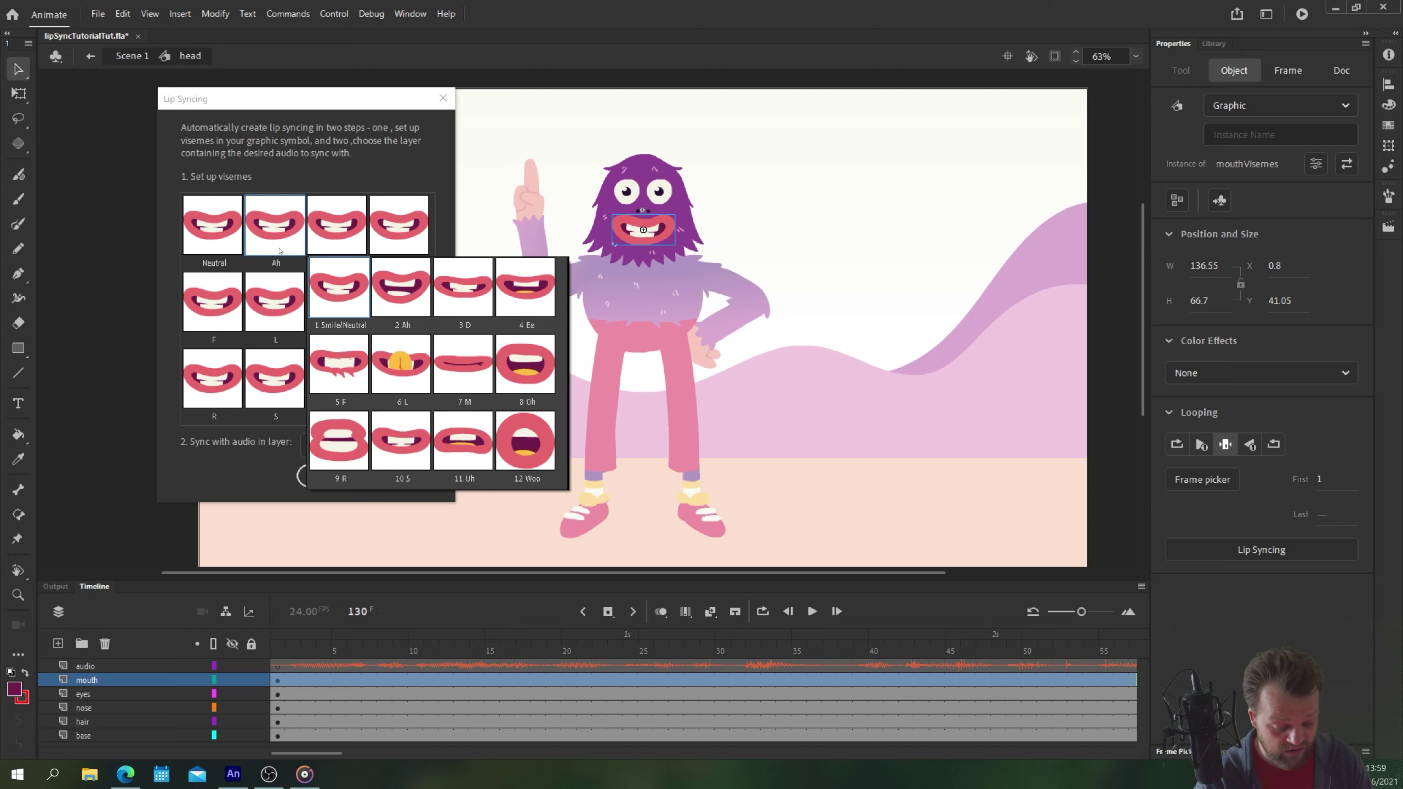
pyautogui.click(394, 301)
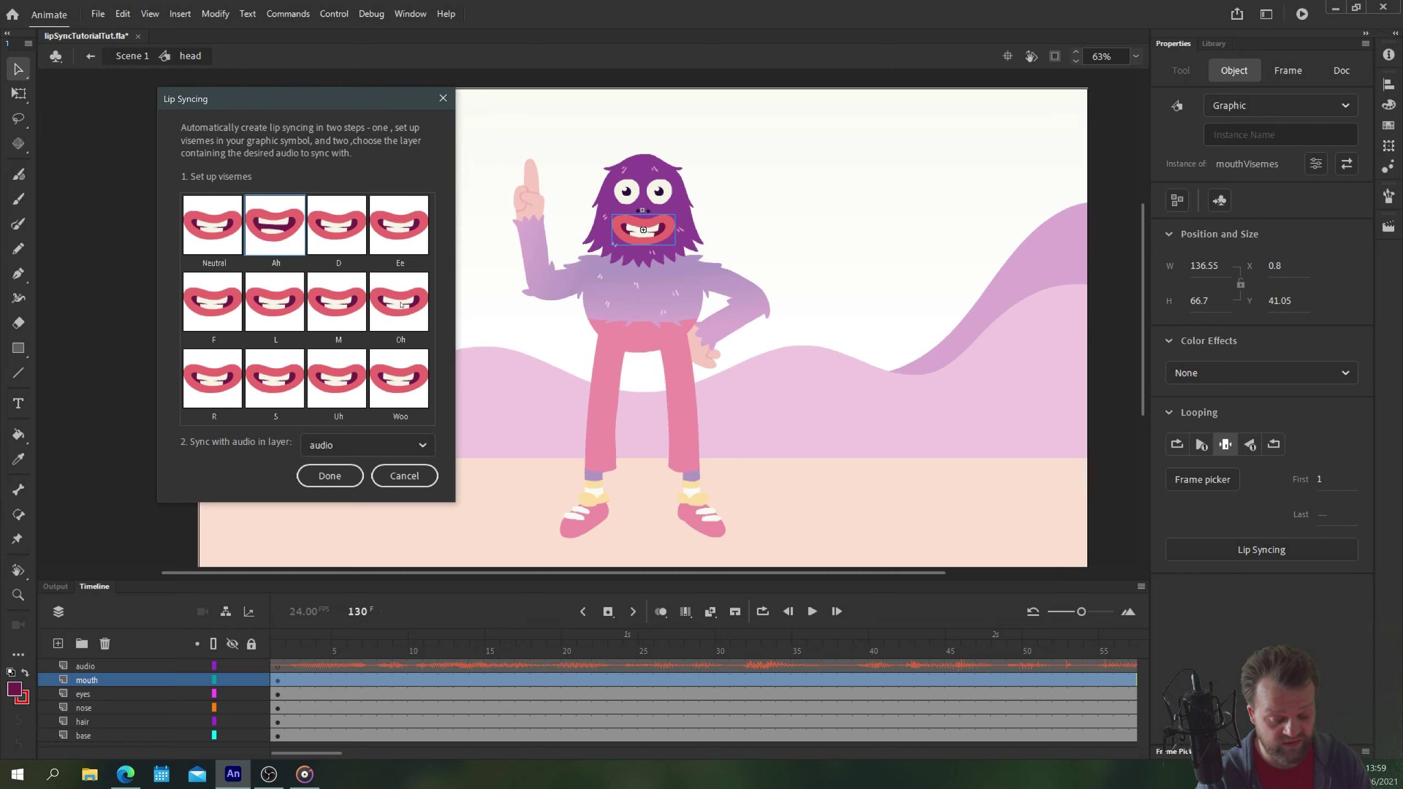
pyautogui.click(346, 232)
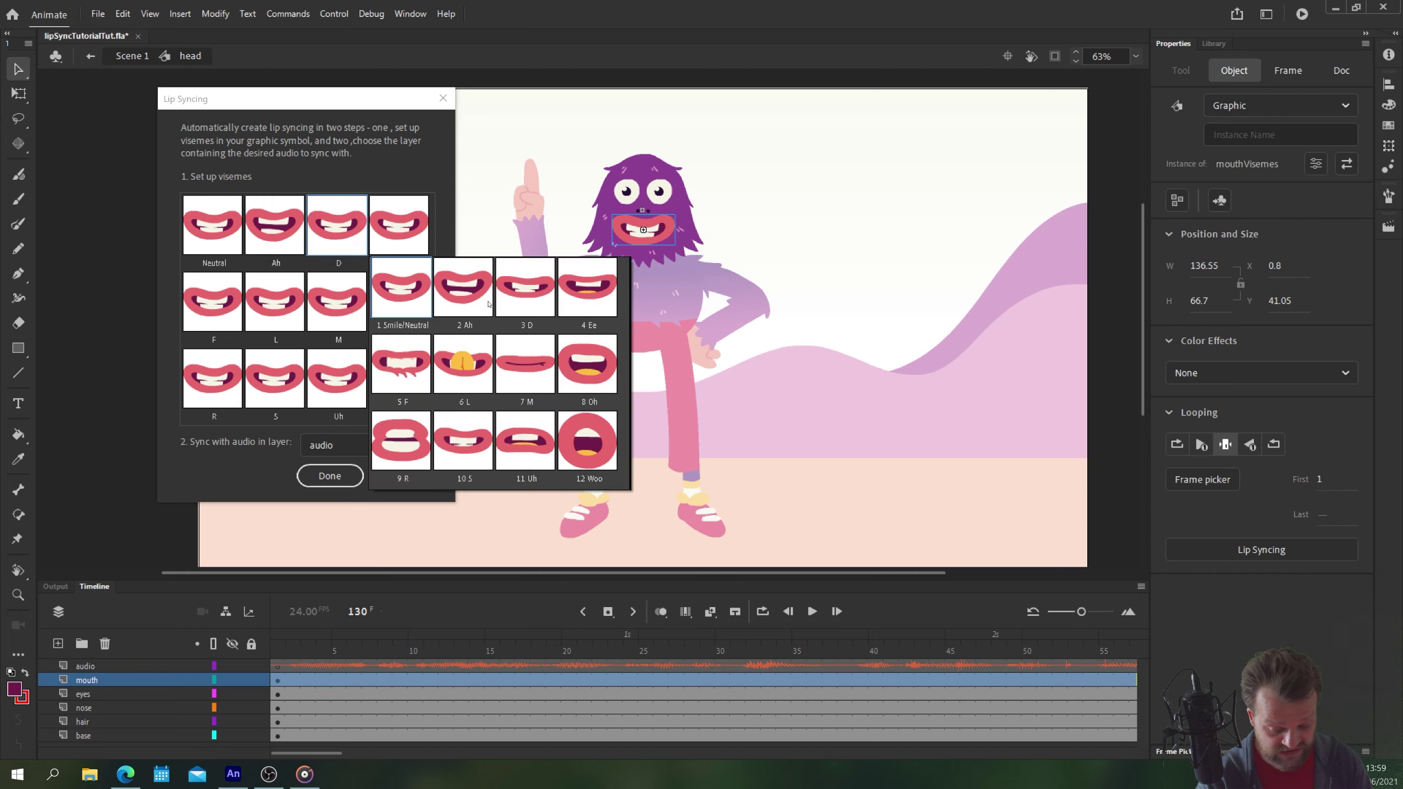
pyautogui.click(458, 260)
pyautogui.click(416, 236)
pyautogui.click(639, 297)
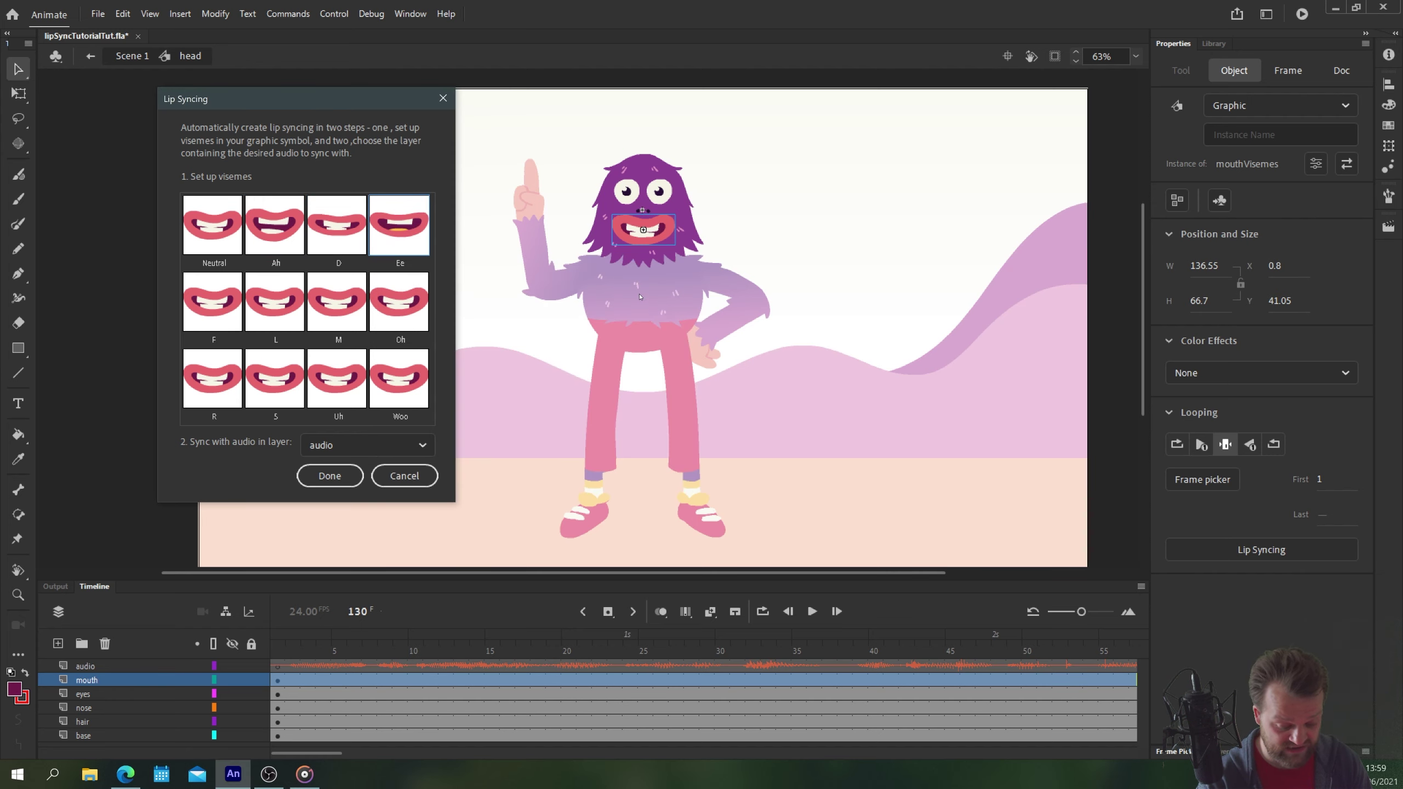
# - Assign mouth frames 5 F, 6 L, 7 M and 8 Oh to the F, L, M and Oh visemes
pyautogui.click(224, 308)
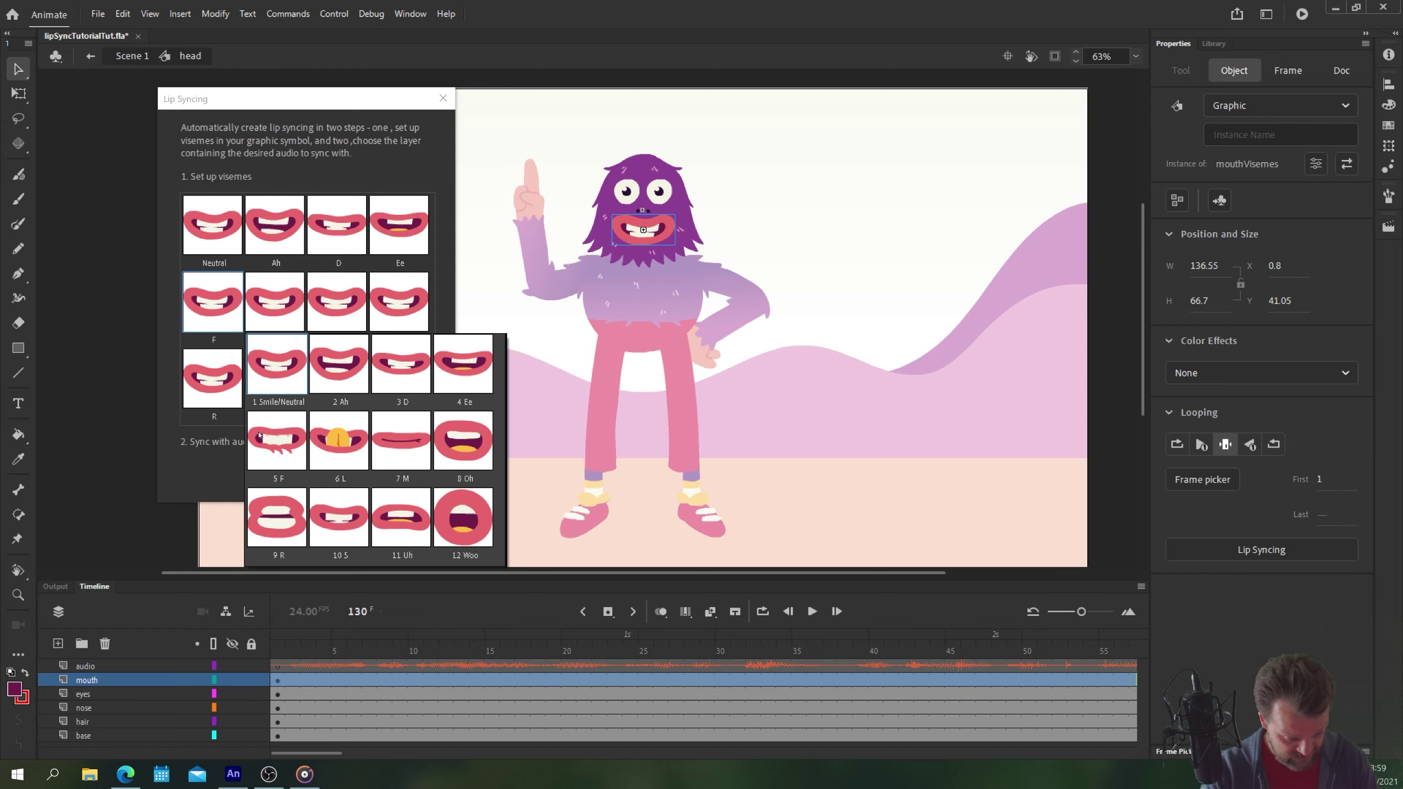
pyautogui.click(259, 436)
pyautogui.click(274, 311)
pyautogui.click(394, 458)
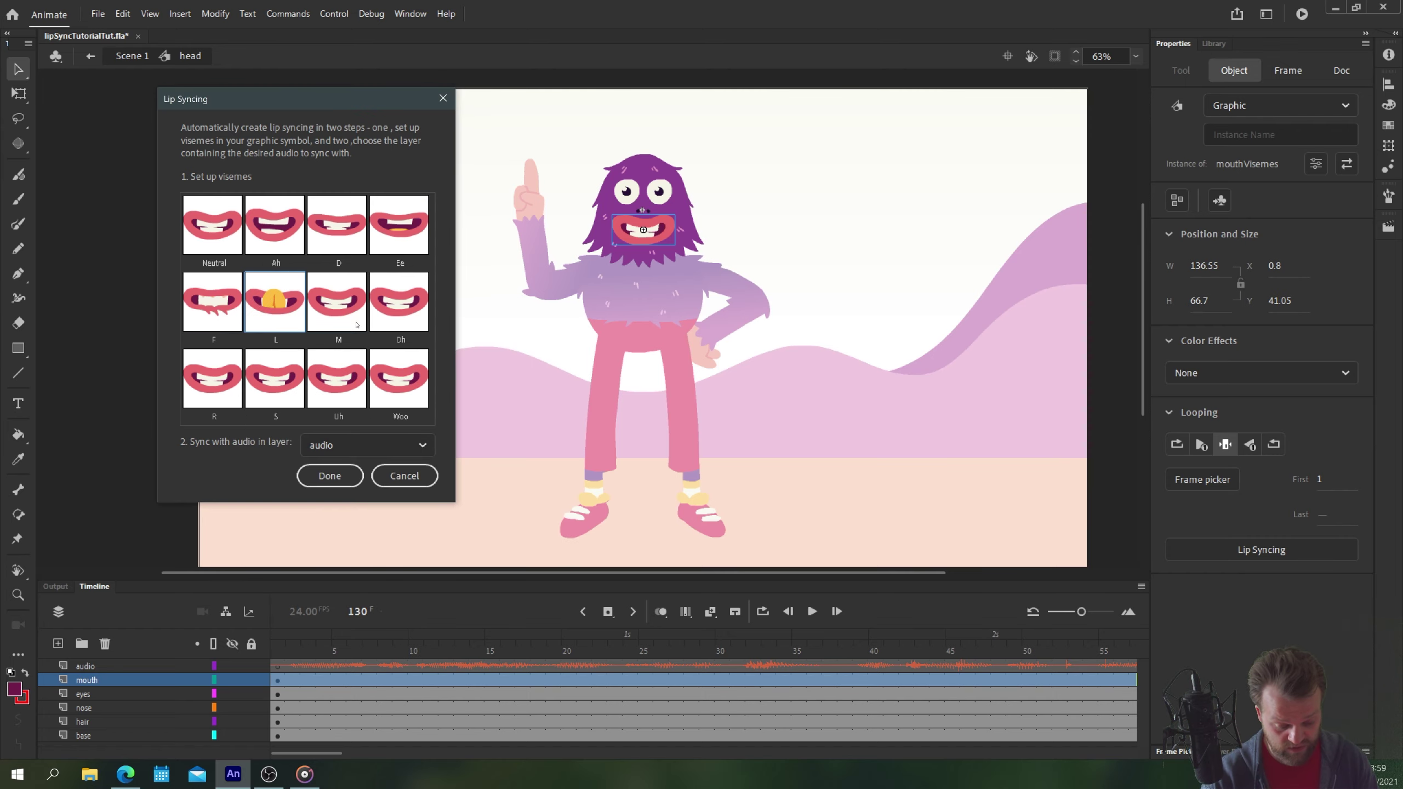
pyautogui.click(348, 320)
pyautogui.click(524, 452)
pyautogui.click(399, 301)
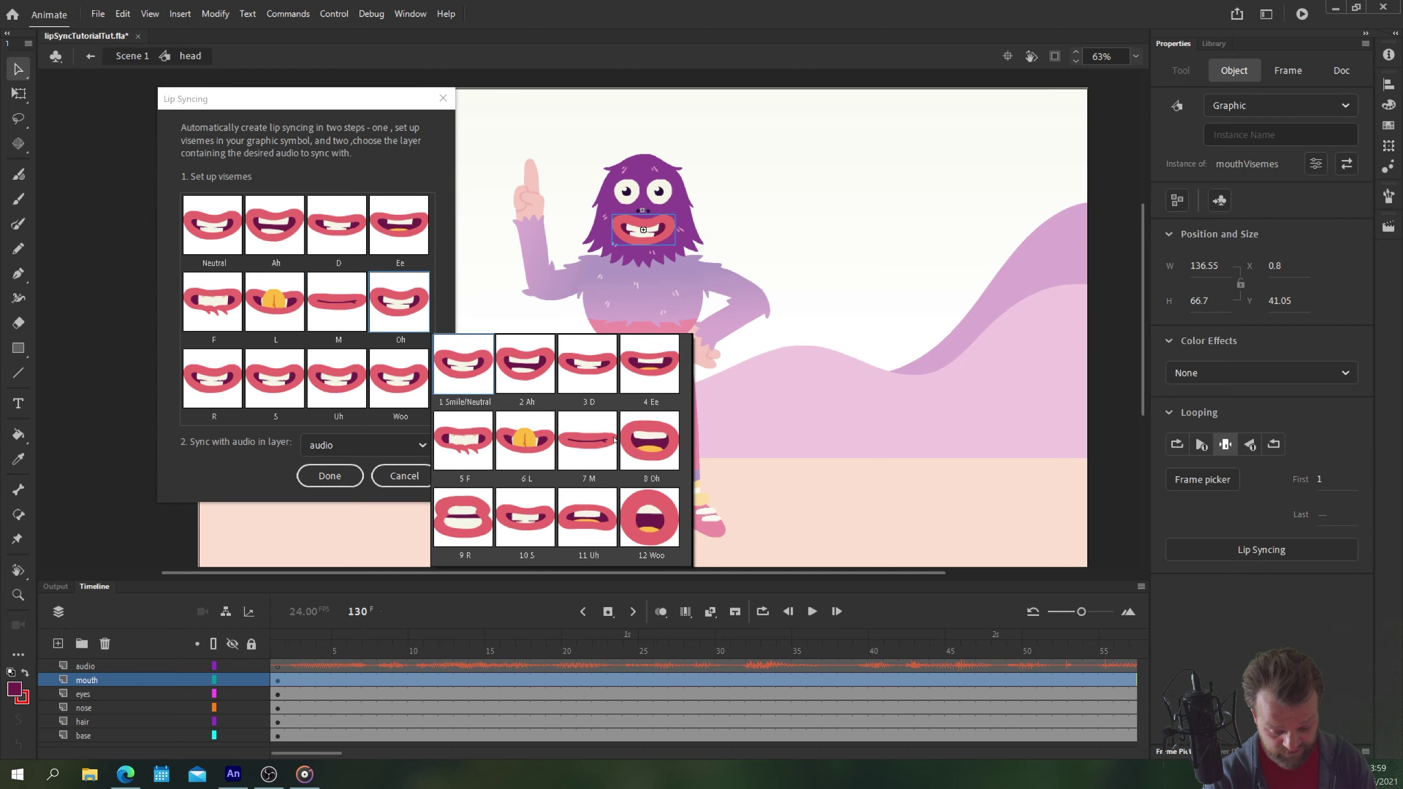
pyautogui.click(648, 440)
# - Assign mouth frames 9 R, 10 S, 11 Uh and 12 Woo to the R, S, Uh and Woo visemes
pyautogui.click(206, 397)
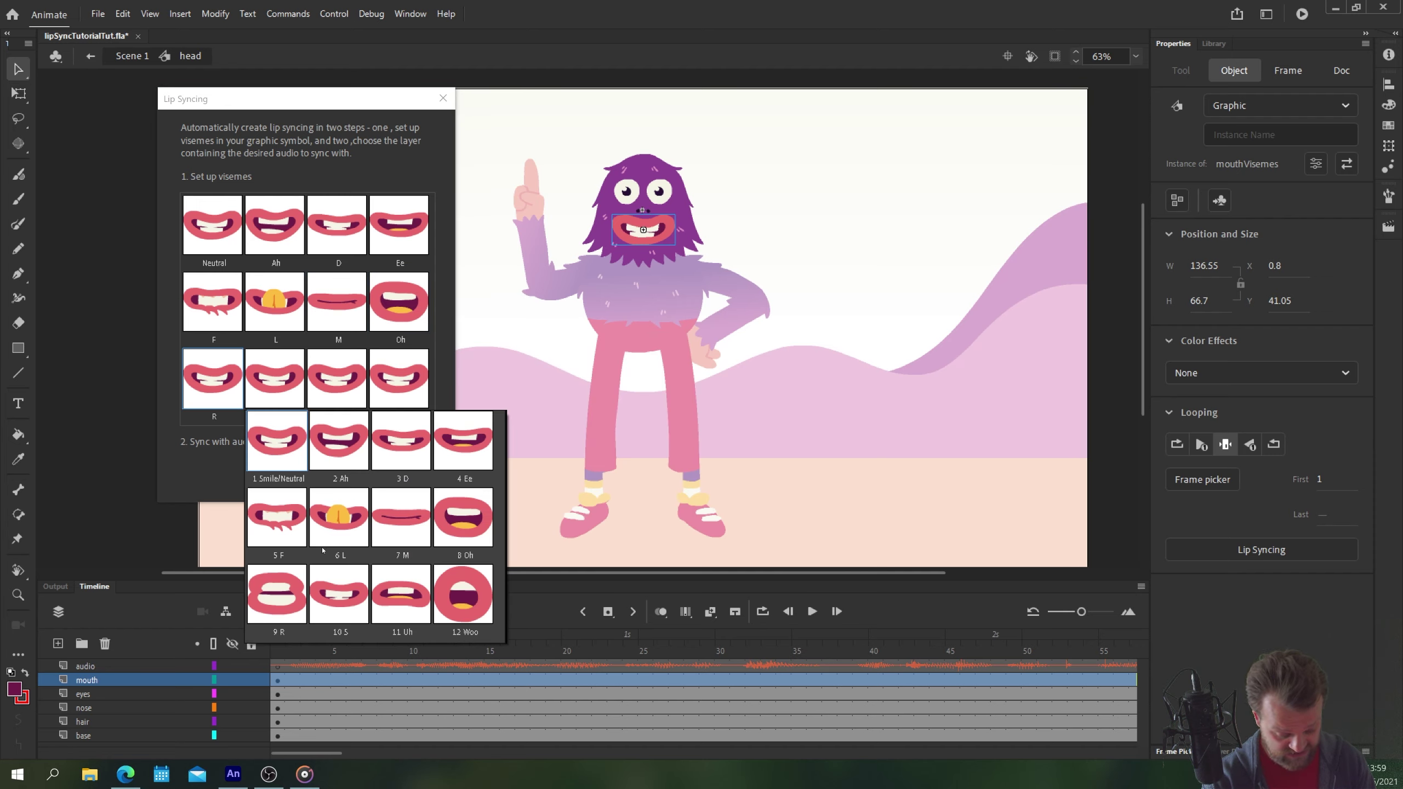
pyautogui.click(276, 594)
pyautogui.click(275, 378)
pyautogui.click(399, 595)
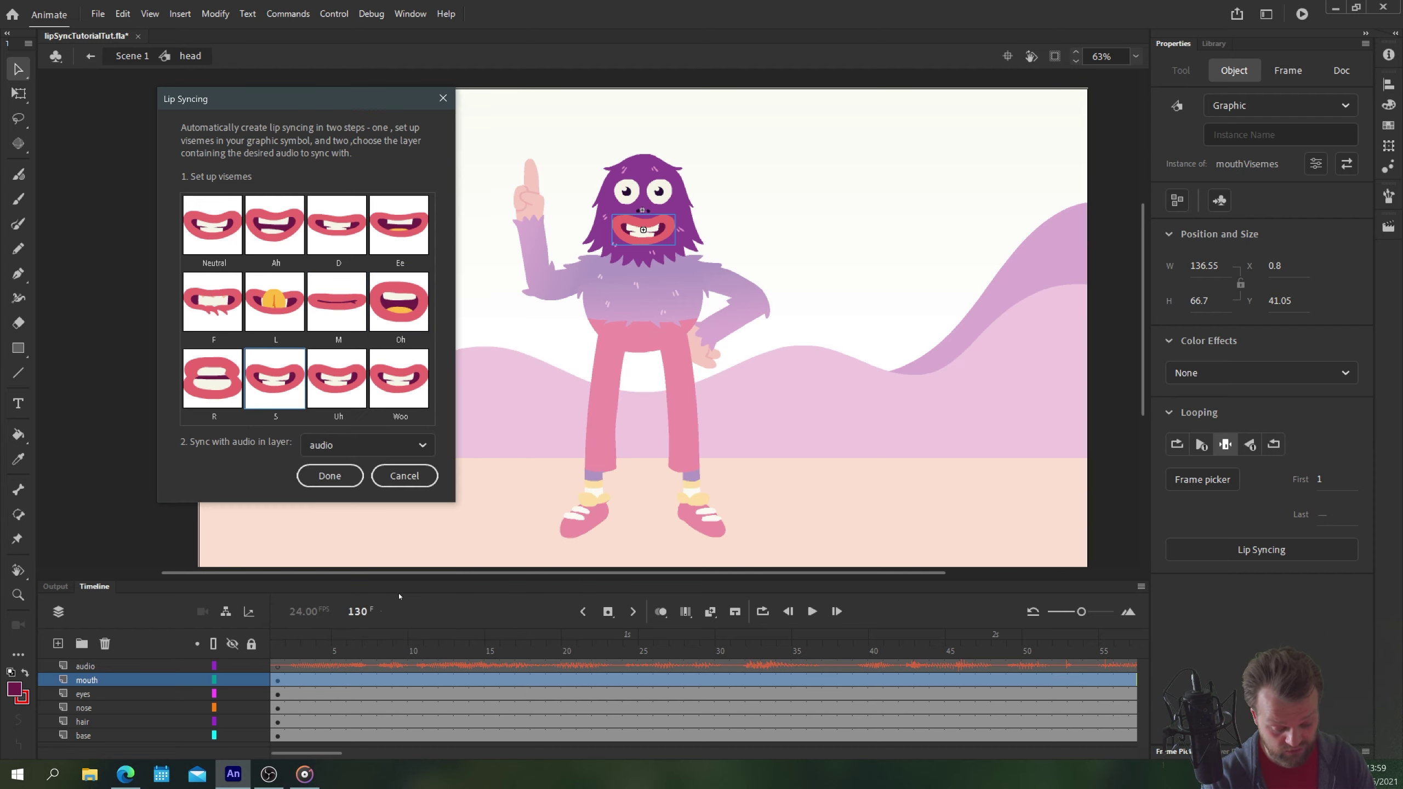
pyautogui.click(338, 378)
pyautogui.click(527, 592)
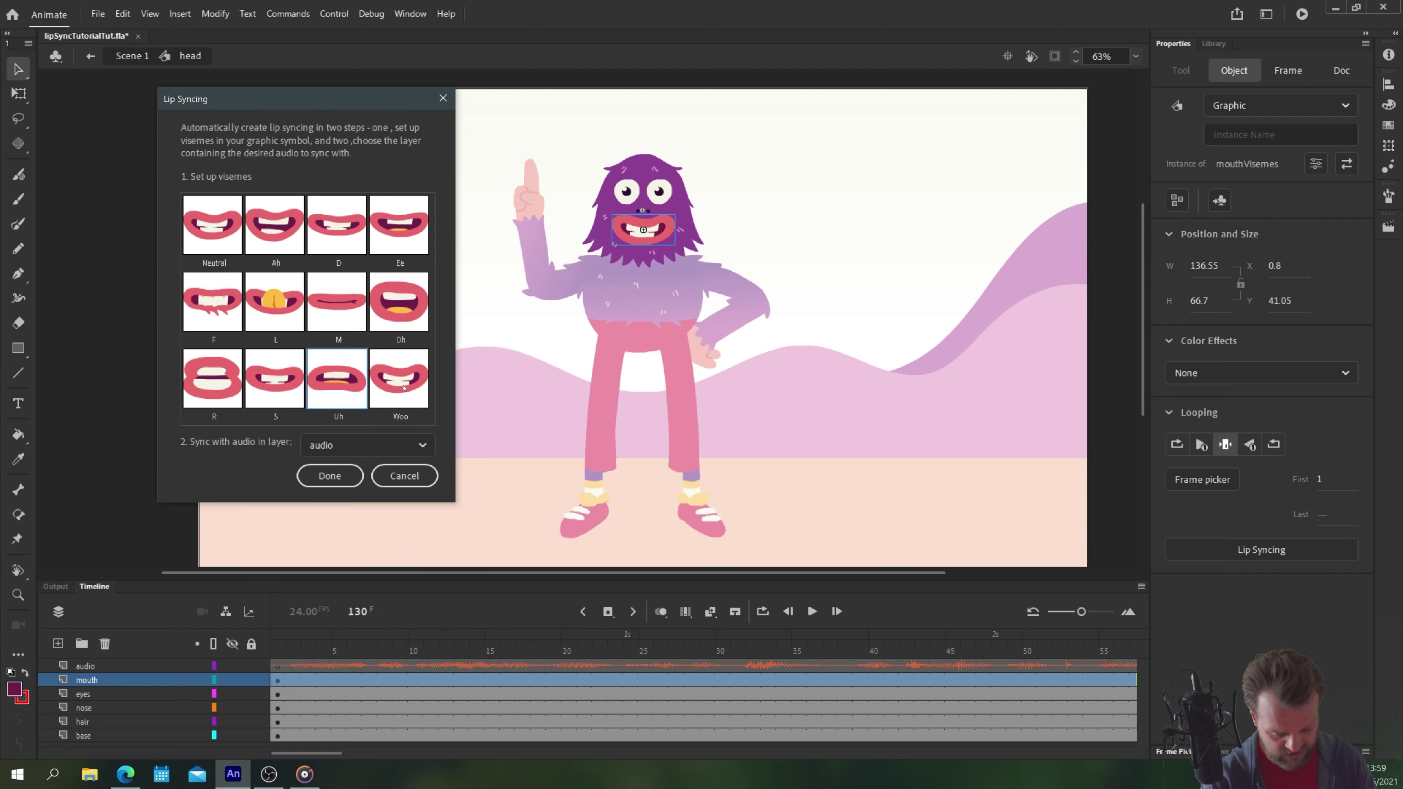
pyautogui.click(404, 388)
pyautogui.click(649, 596)
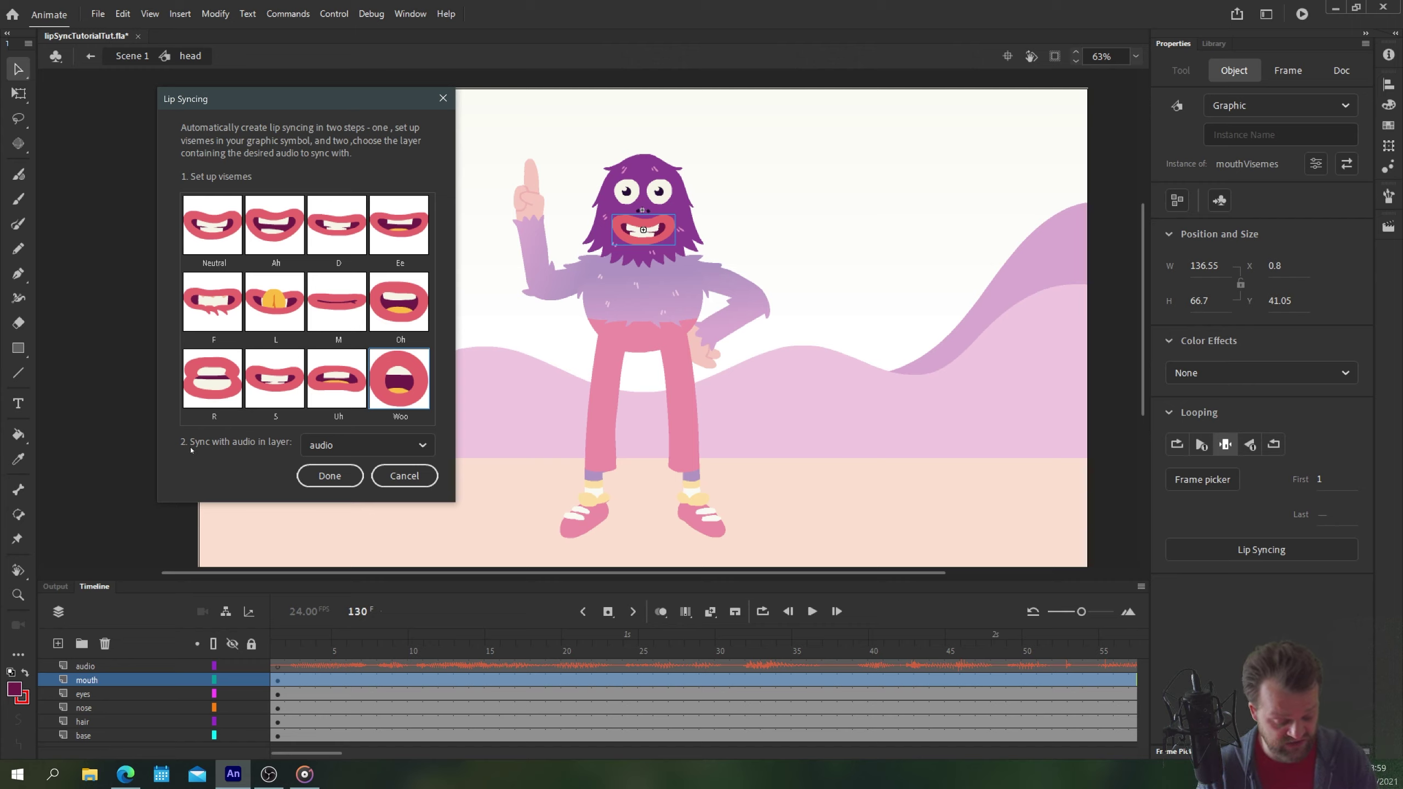
# - Sync the visemes with the sound in the audio layer and generate the lip sync keyframes
pyautogui.click(332, 445)
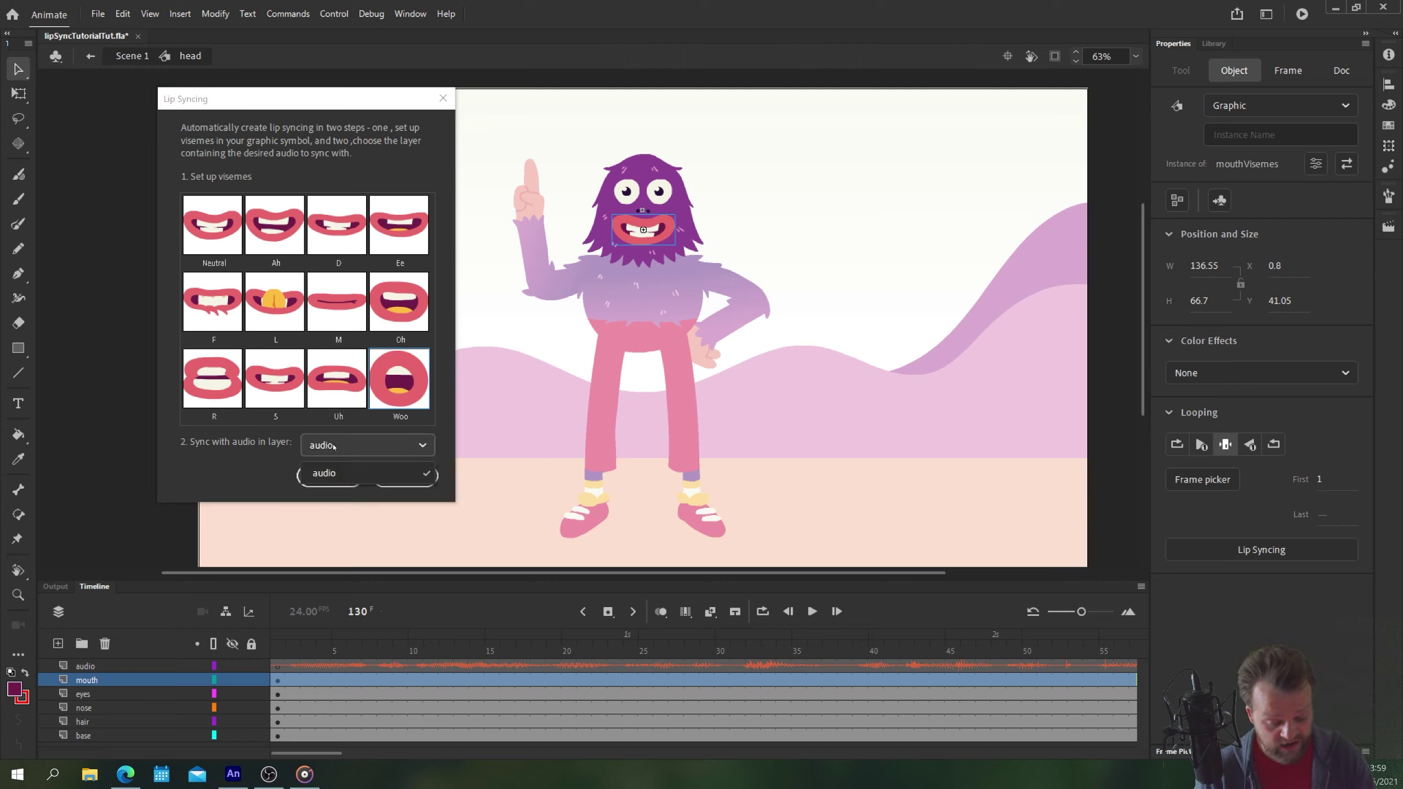
pyautogui.click(342, 475)
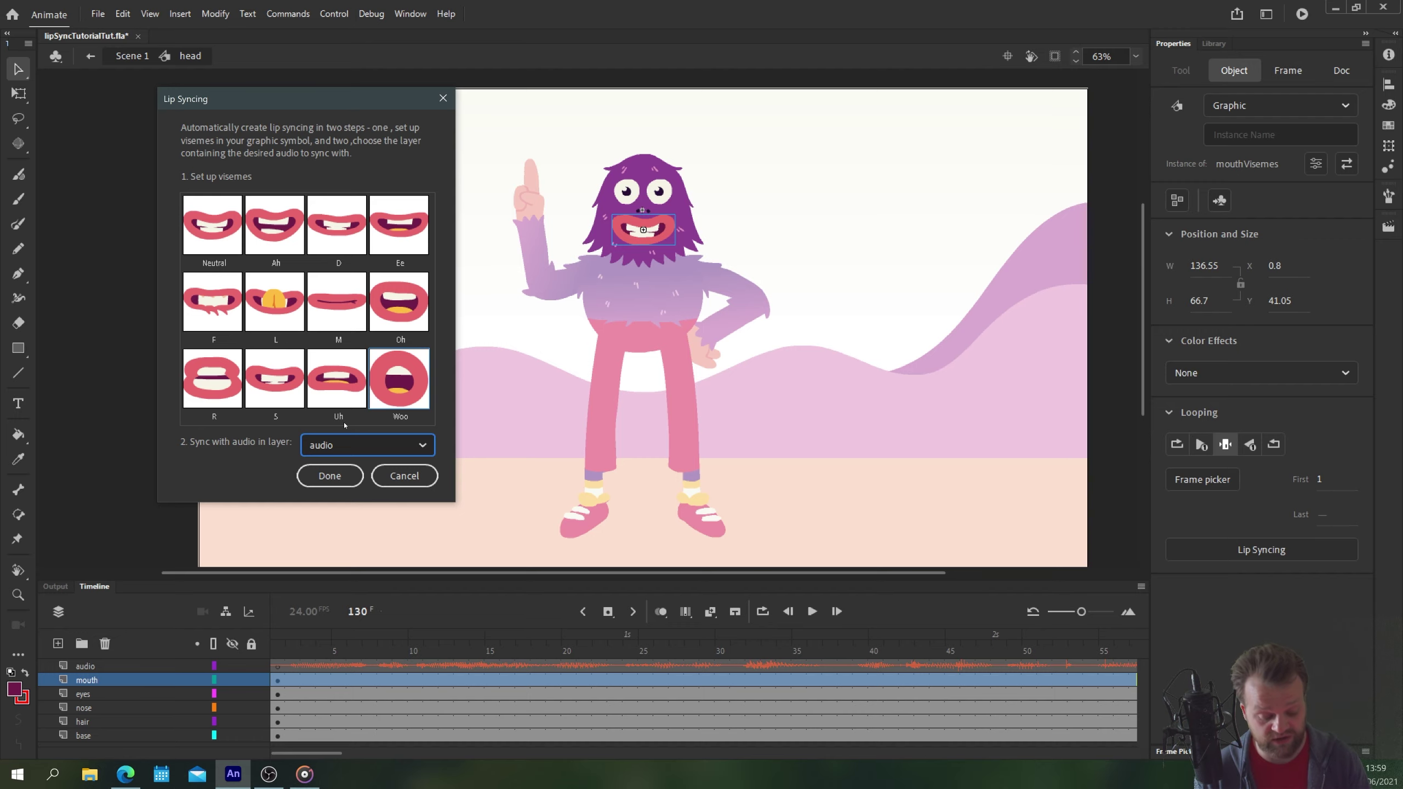
pyautogui.click(330, 475)
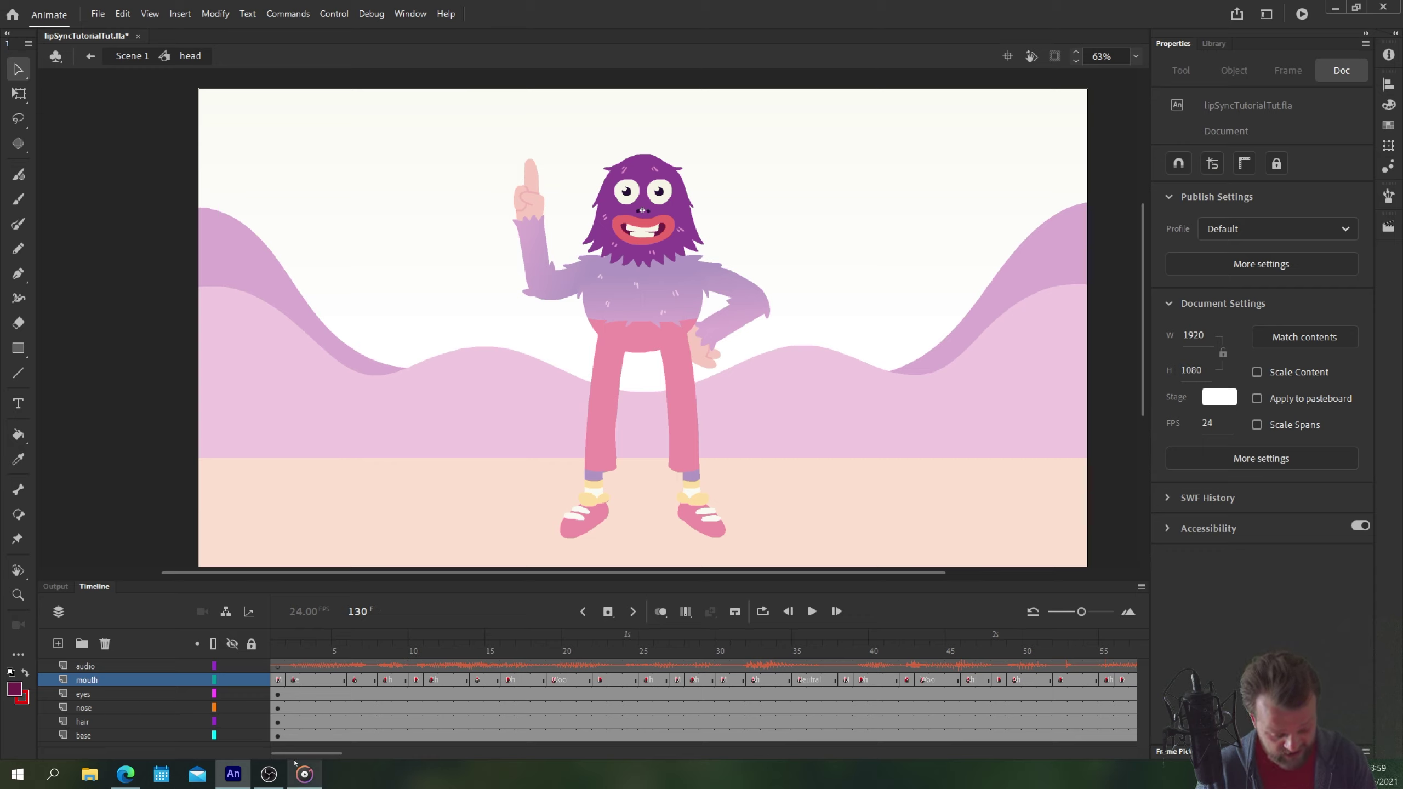
# - Play the head timeline from frame 1 to check the generated lip sync
pyautogui.moveTo(308, 752)
pyautogui.mouseDown()
pyautogui.moveTo(415, 744)
pyautogui.moveTo(330, 754)
pyautogui.mouseUp()
pyautogui.click(278, 665)
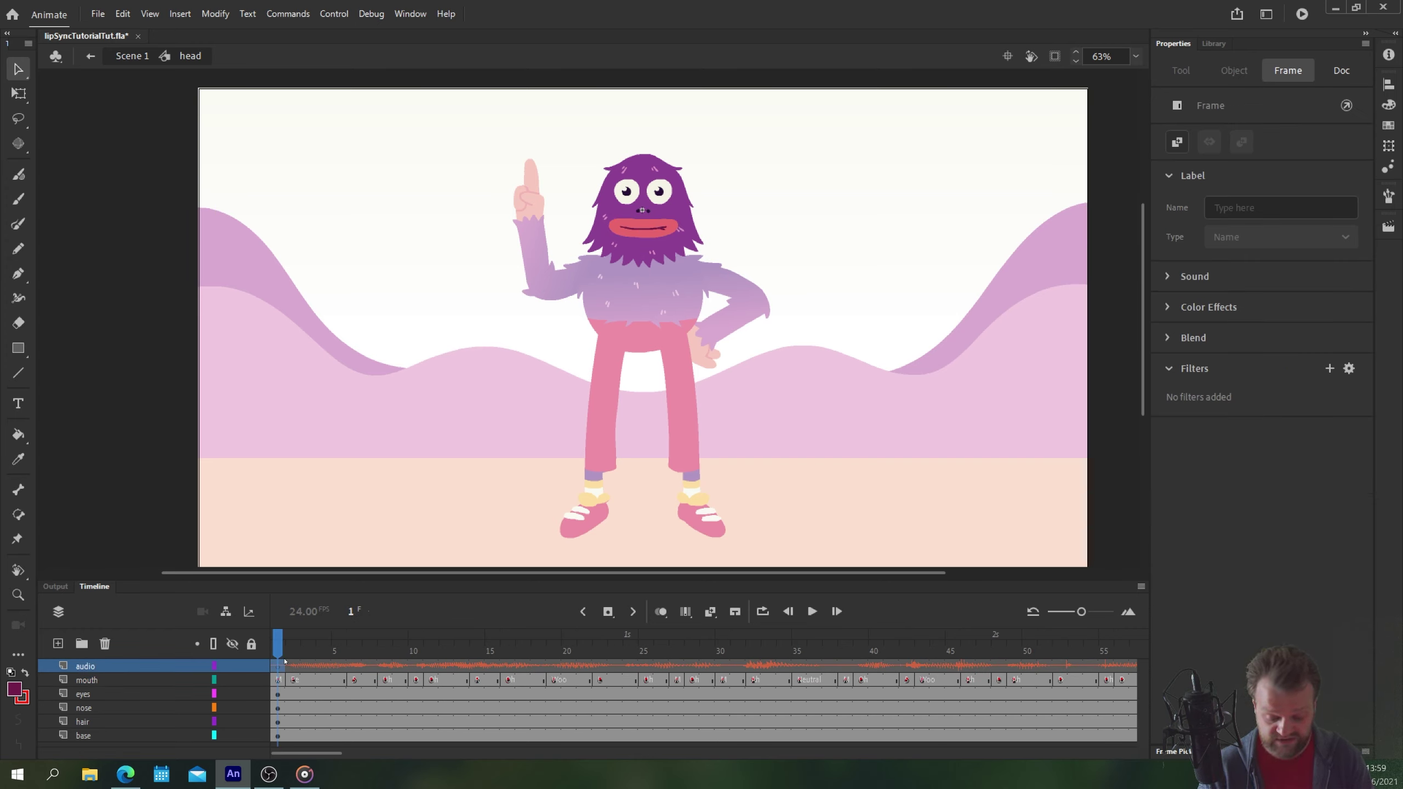
pyautogui.press('Return')
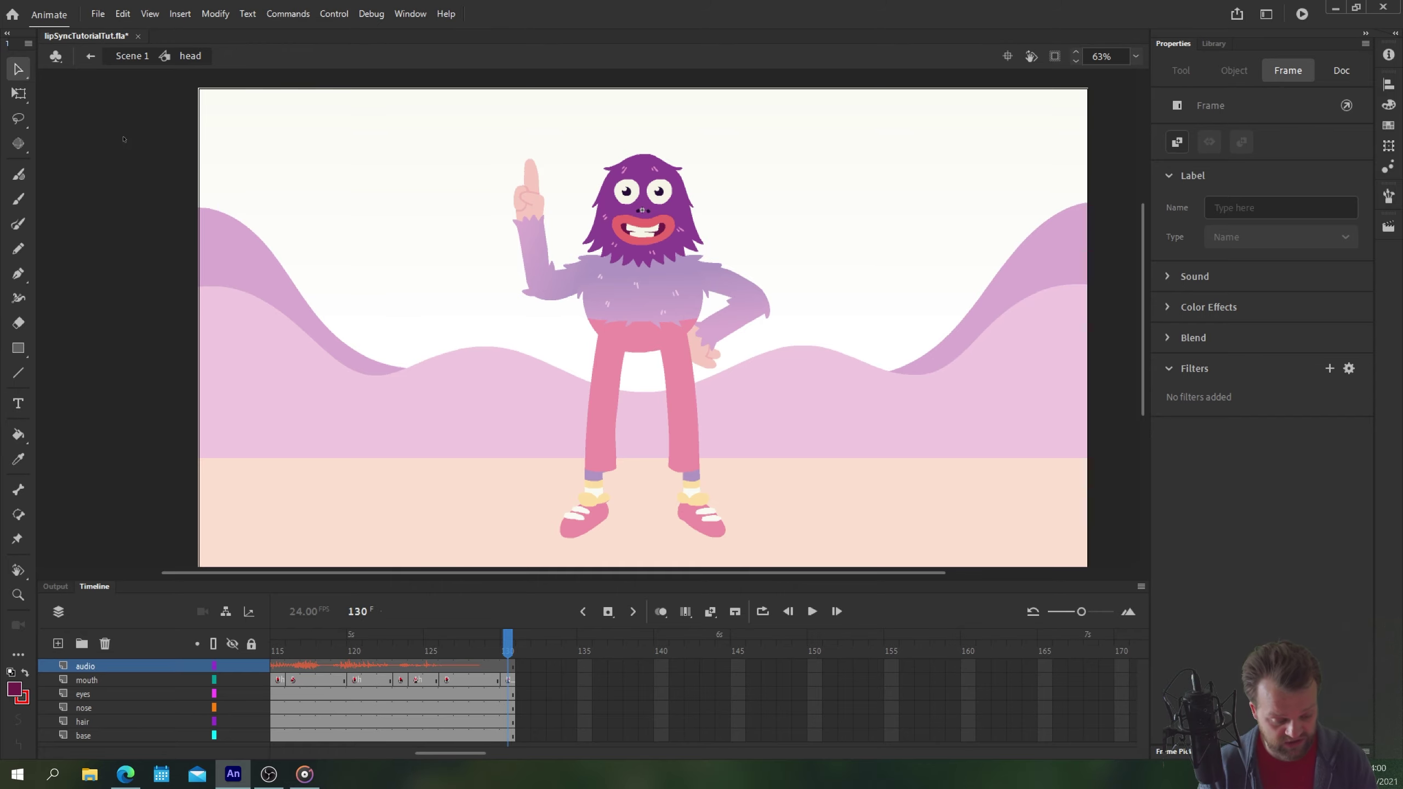
# - Return to Scene 1, try transforming the head with the Free Transform tool, and undo the change
pyautogui.click(132, 55)
pyautogui.click(19, 94)
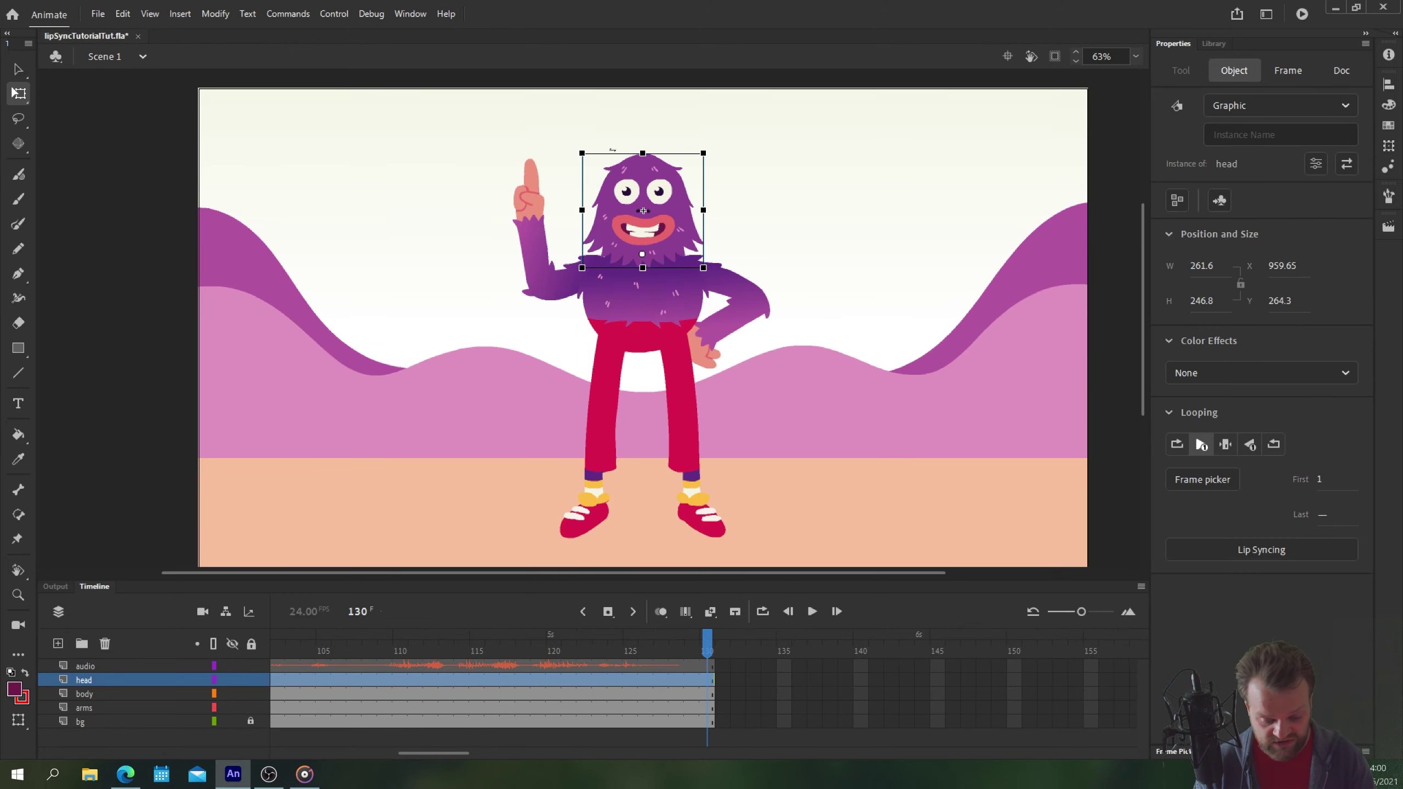
pyautogui.moveTo(588, 154)
pyautogui.mouseDown()
pyautogui.moveTo(599, 140)
pyautogui.moveTo(566, 160)
pyautogui.moveTo(591, 140)
pyautogui.moveTo(581, 164)
pyautogui.mouseUp()
pyautogui.hotkey('ctrl', 'z')
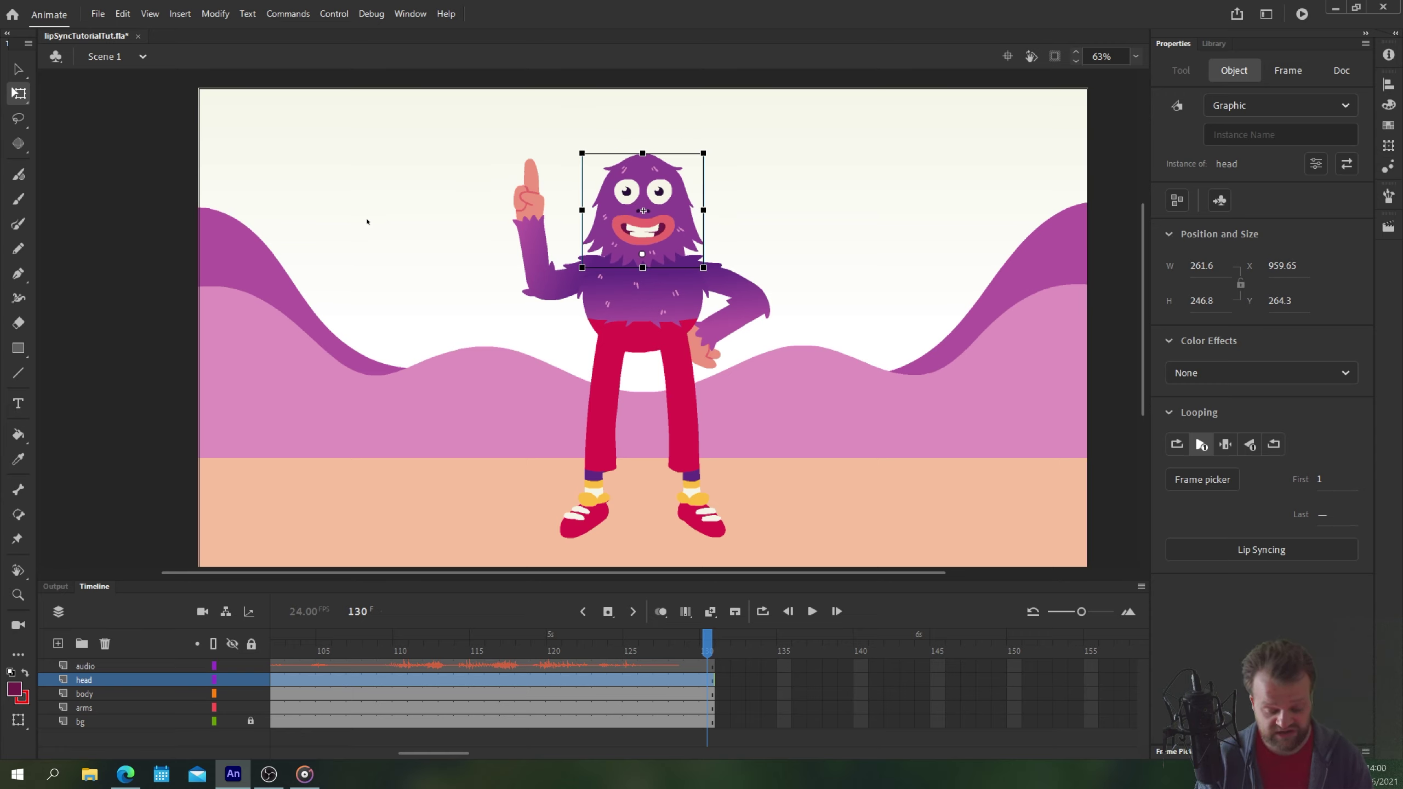
# - Examine the mouth layer's frames inside the head symbol, including the label on frame 1
pyautogui.doubleClick(672, 194)
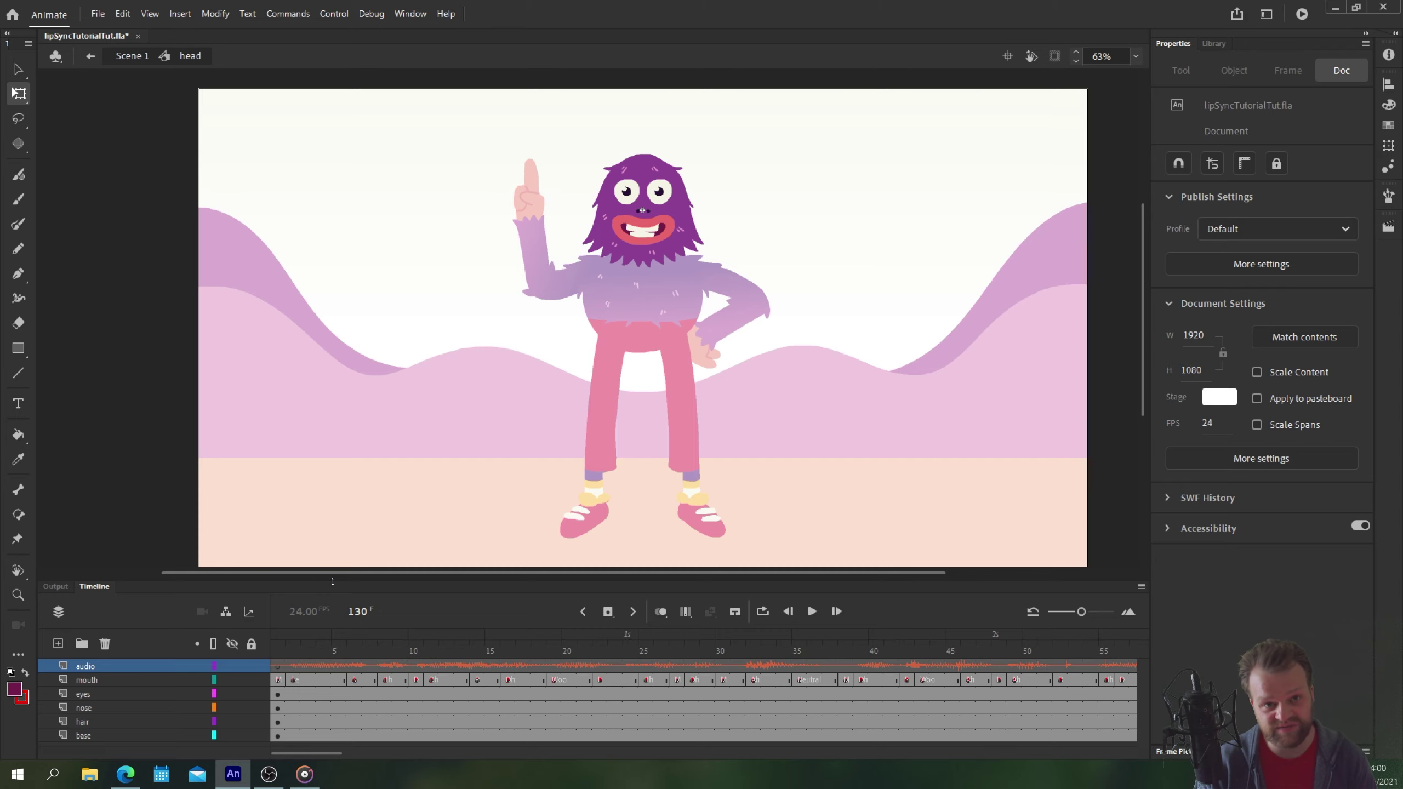
pyautogui.doubleClick(212, 326)
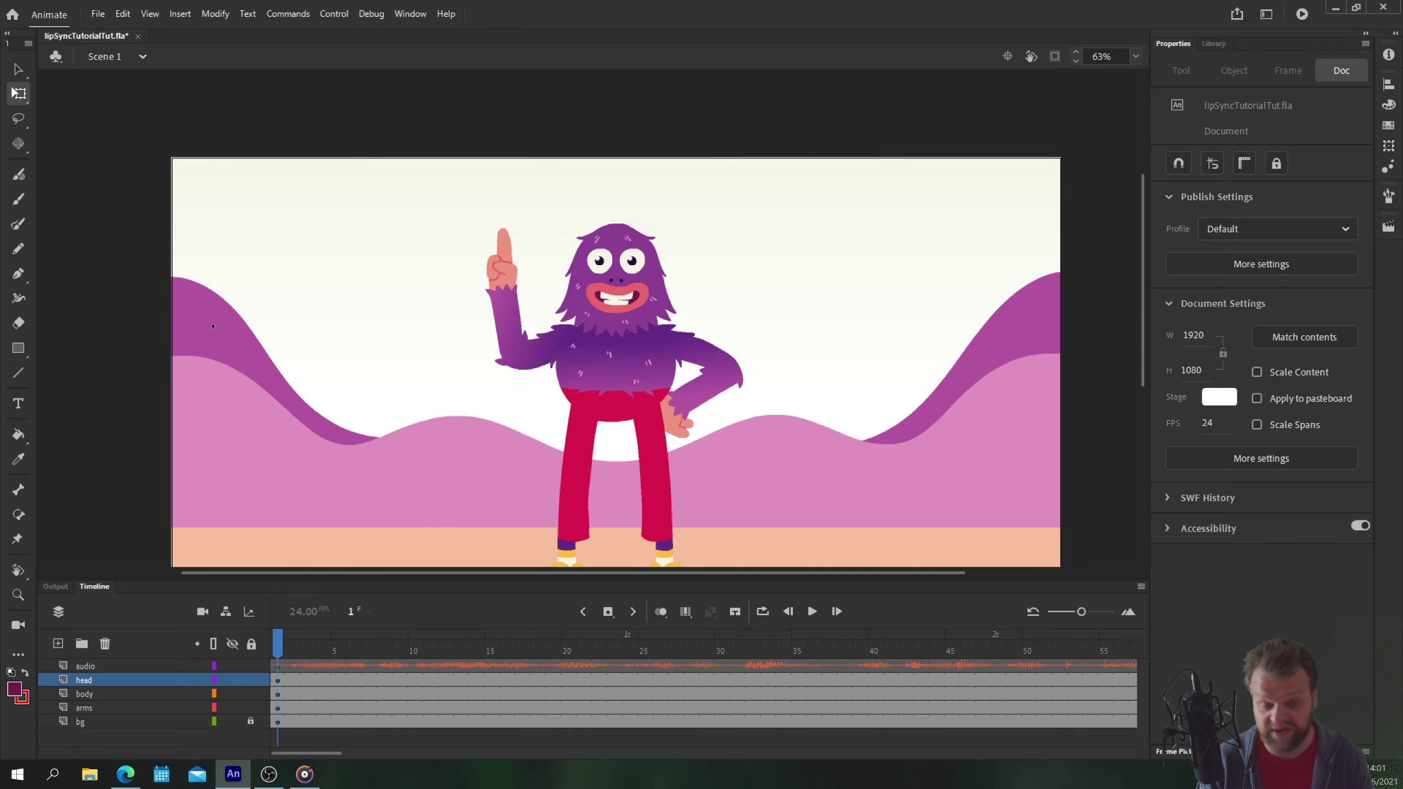
pyautogui.doubleClick(635, 257)
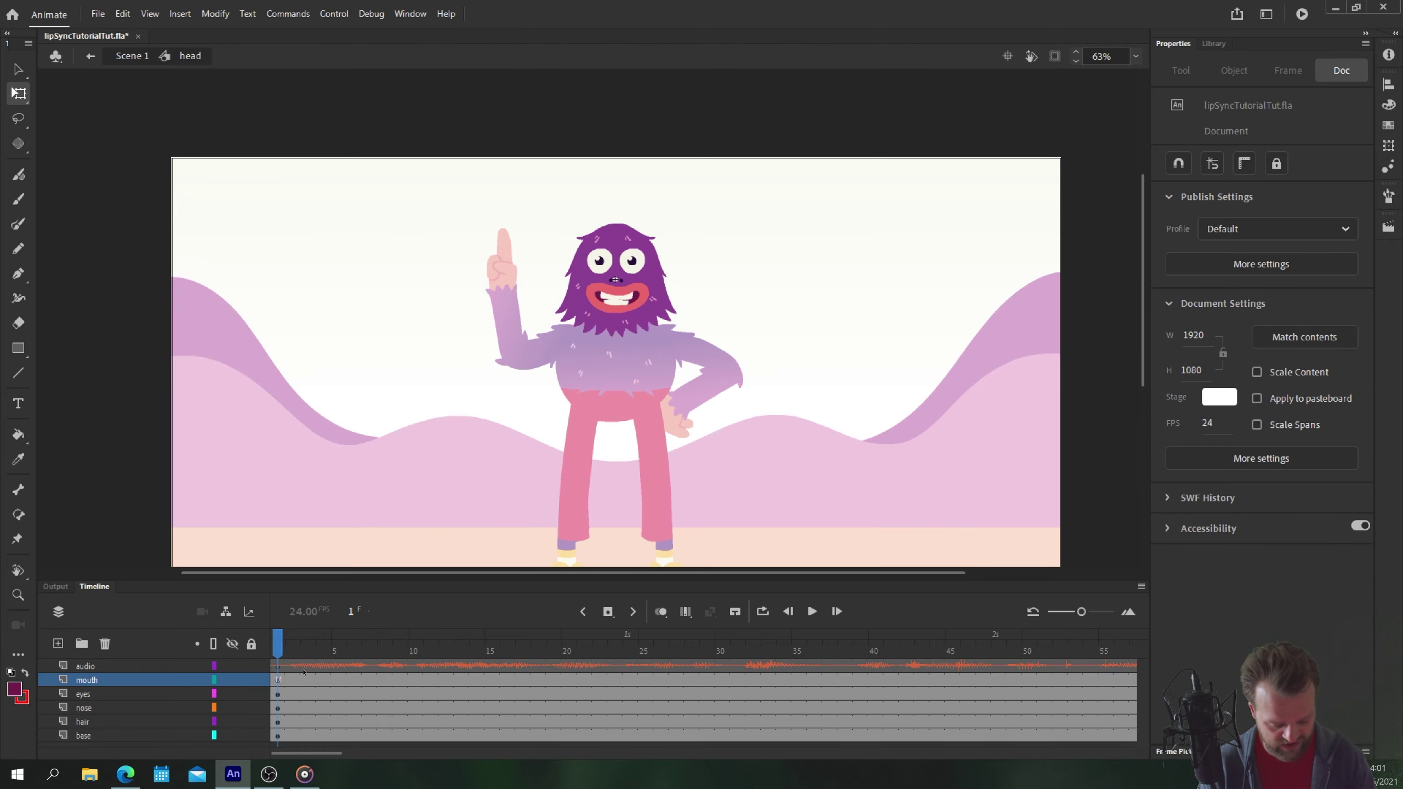
pyautogui.moveTo(322, 684); pyautogui.dragTo(661, 684)
pyautogui.click(280, 685)
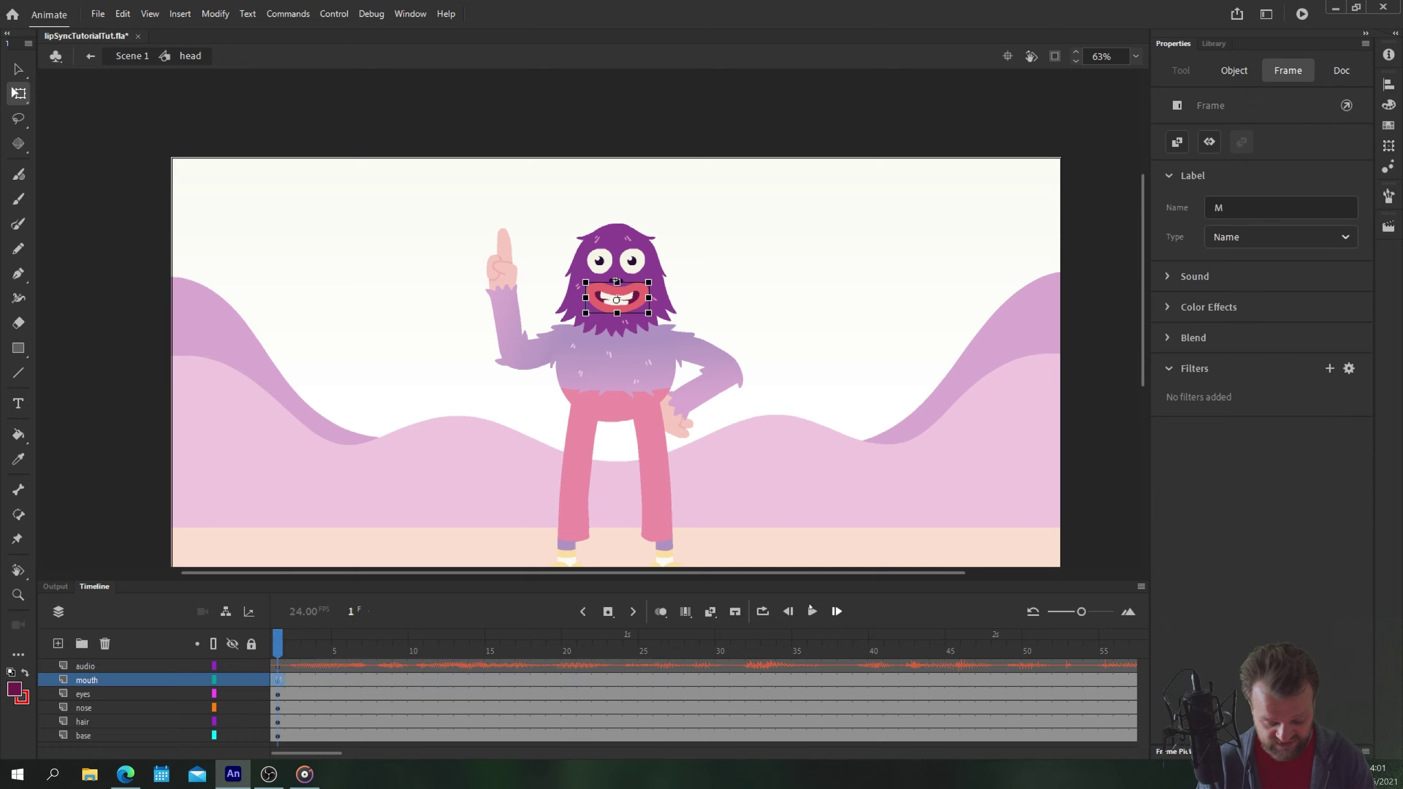
pyautogui.click(135, 292)
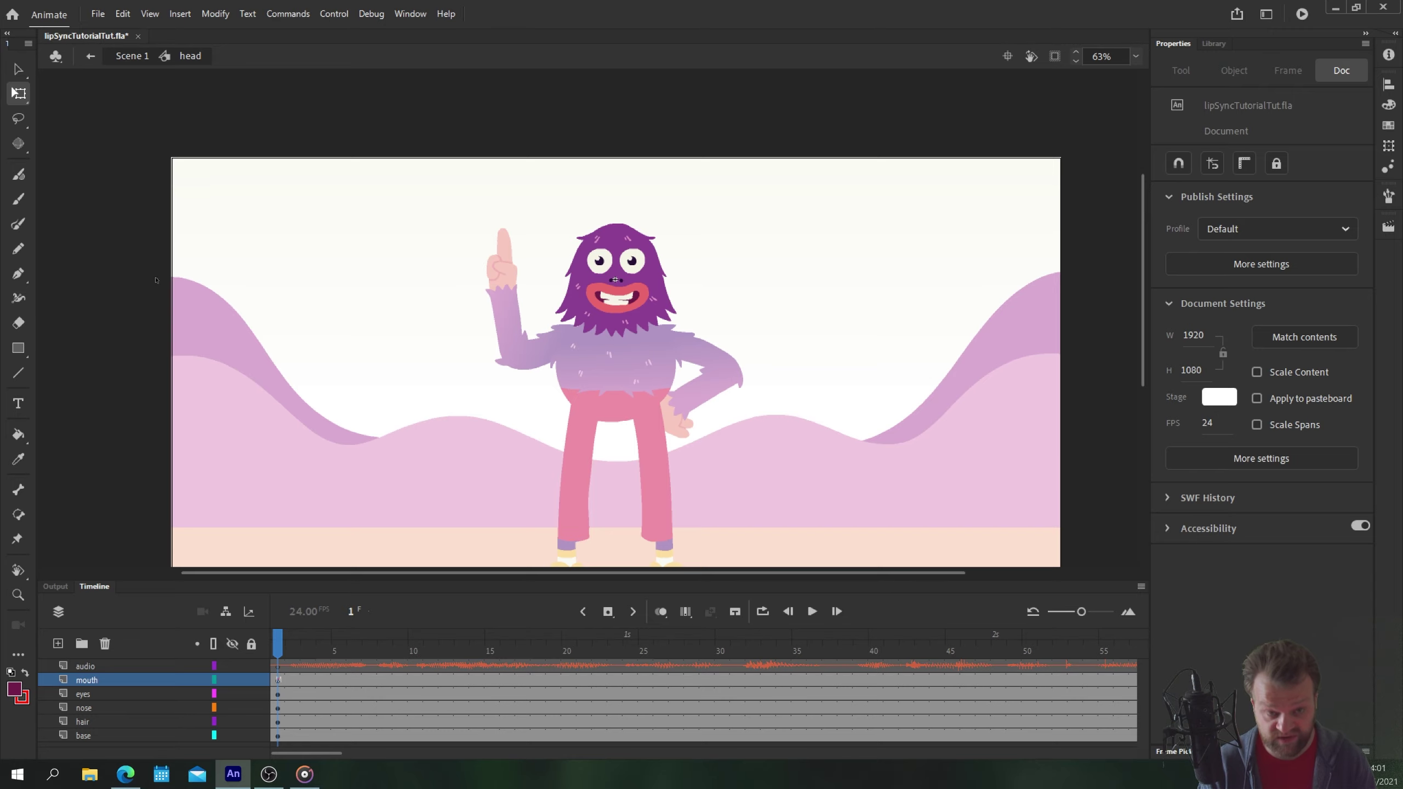
# - Open the Frame Picker for the mouthVisemes instance on the head and enlarge it to show more of the viseme thumbnails
pyautogui.scroll(6, 604, 333)
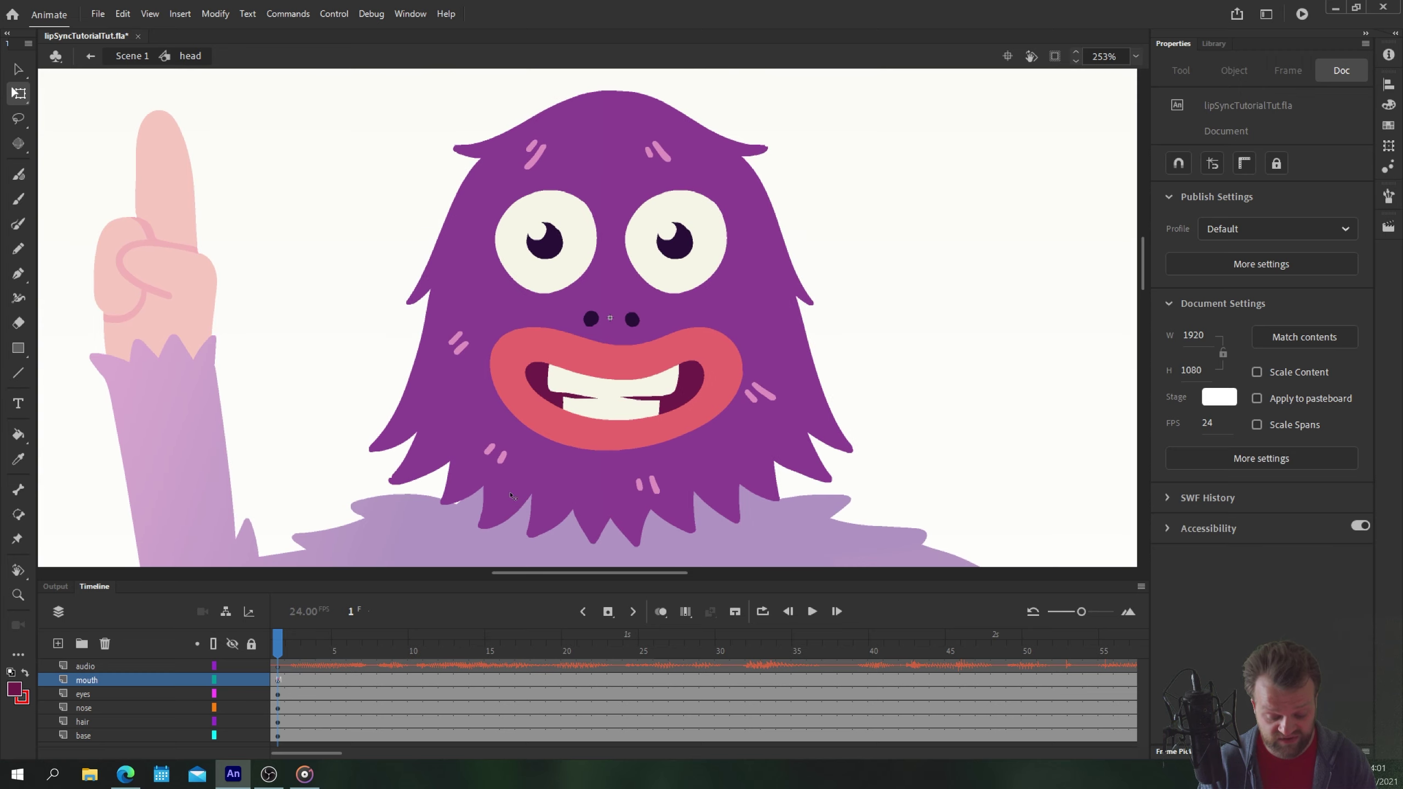
pyautogui.click(500, 425)
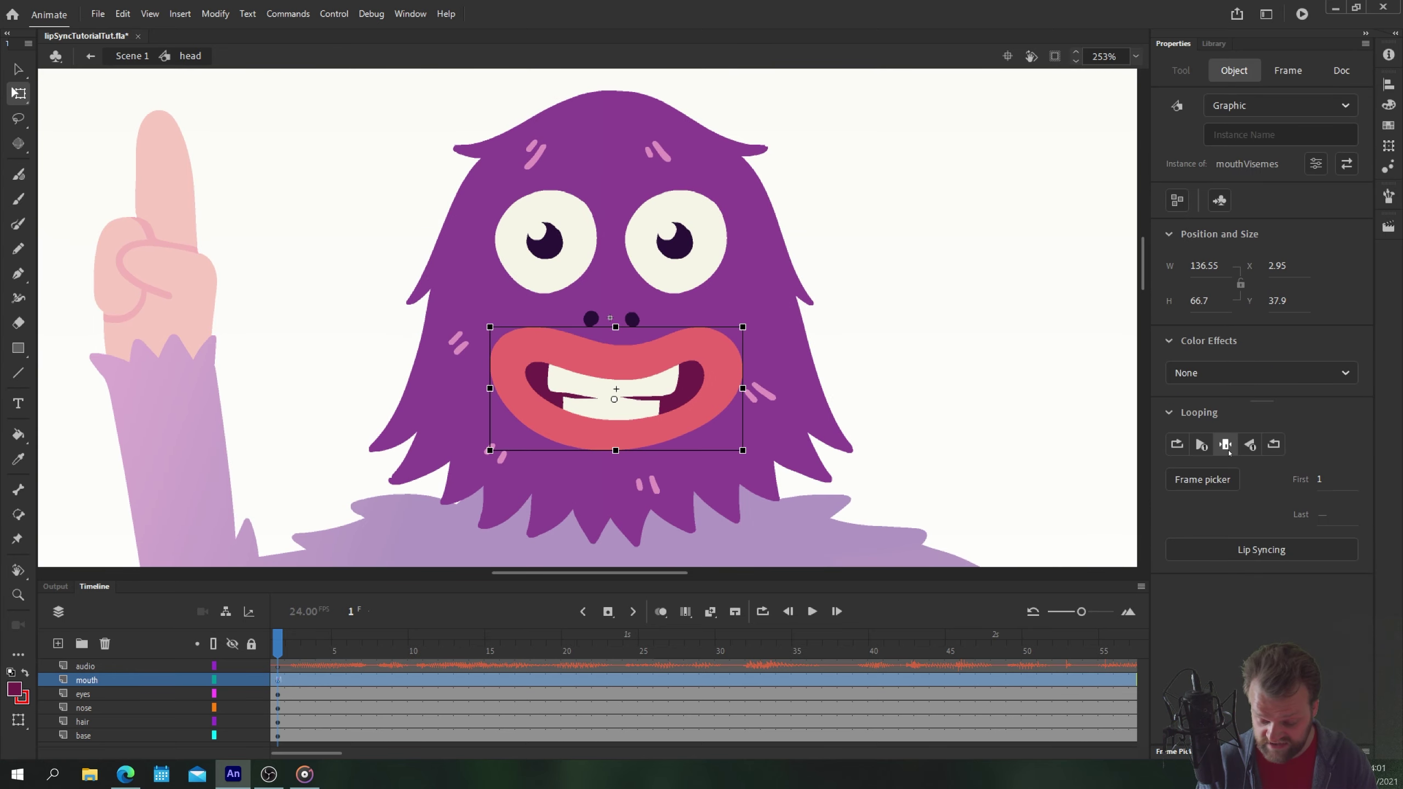
pyautogui.click(1202, 479)
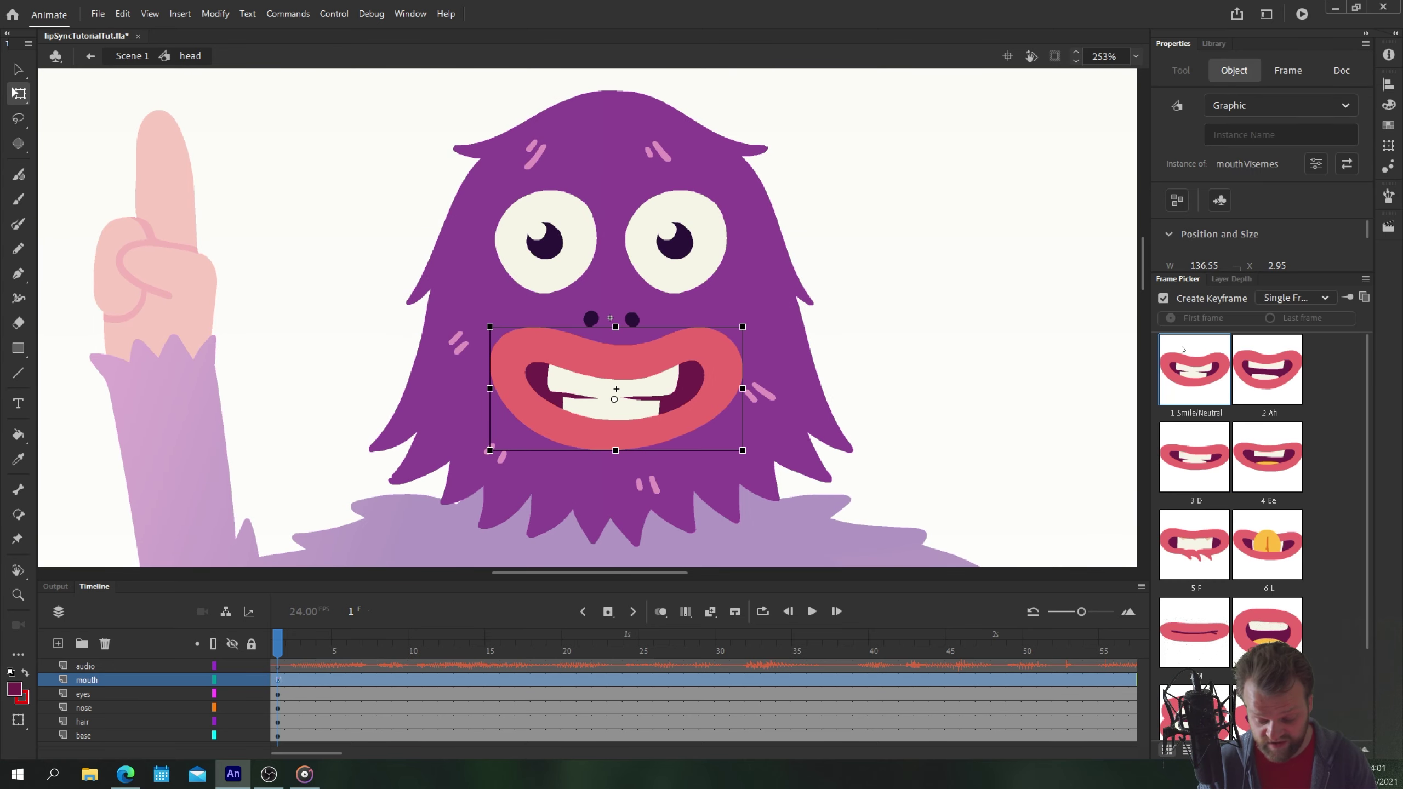
pyautogui.moveTo(1189, 272); pyautogui.dragTo(1191, 73)
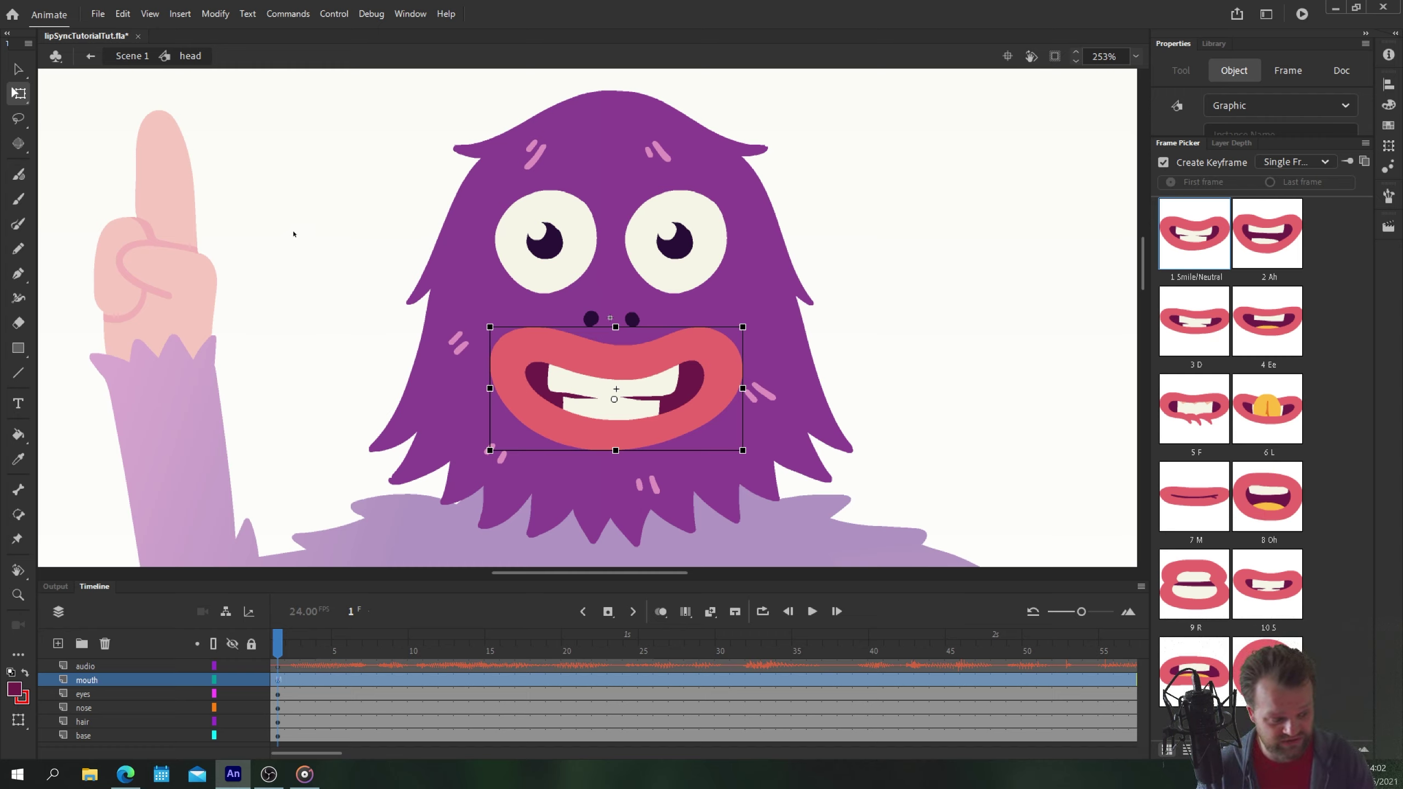
pyautogui.click(293, 421)
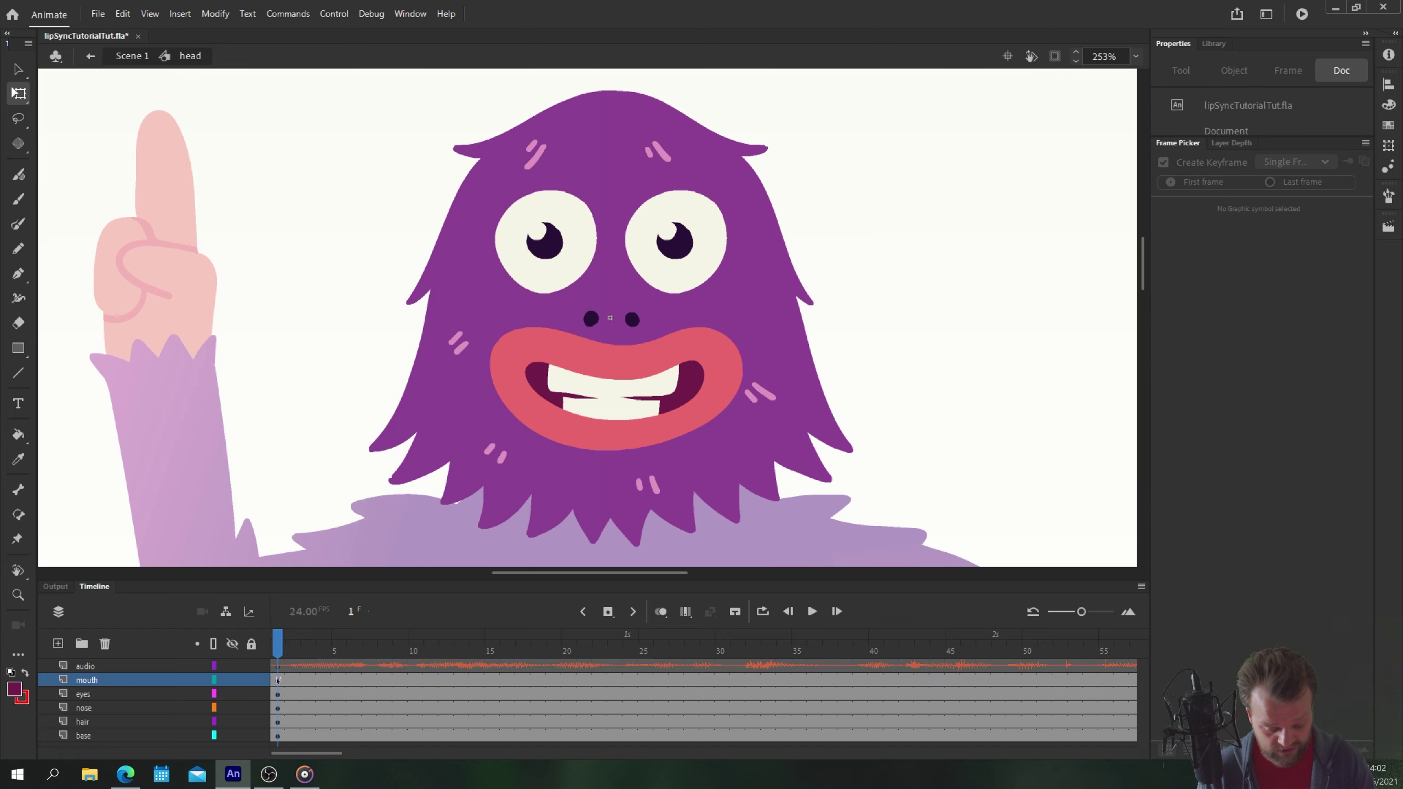
# - Select the mouth layer's keyframe at frame 1 and play the opening of the audio to hear its sounds
pyautogui.click(278, 679)
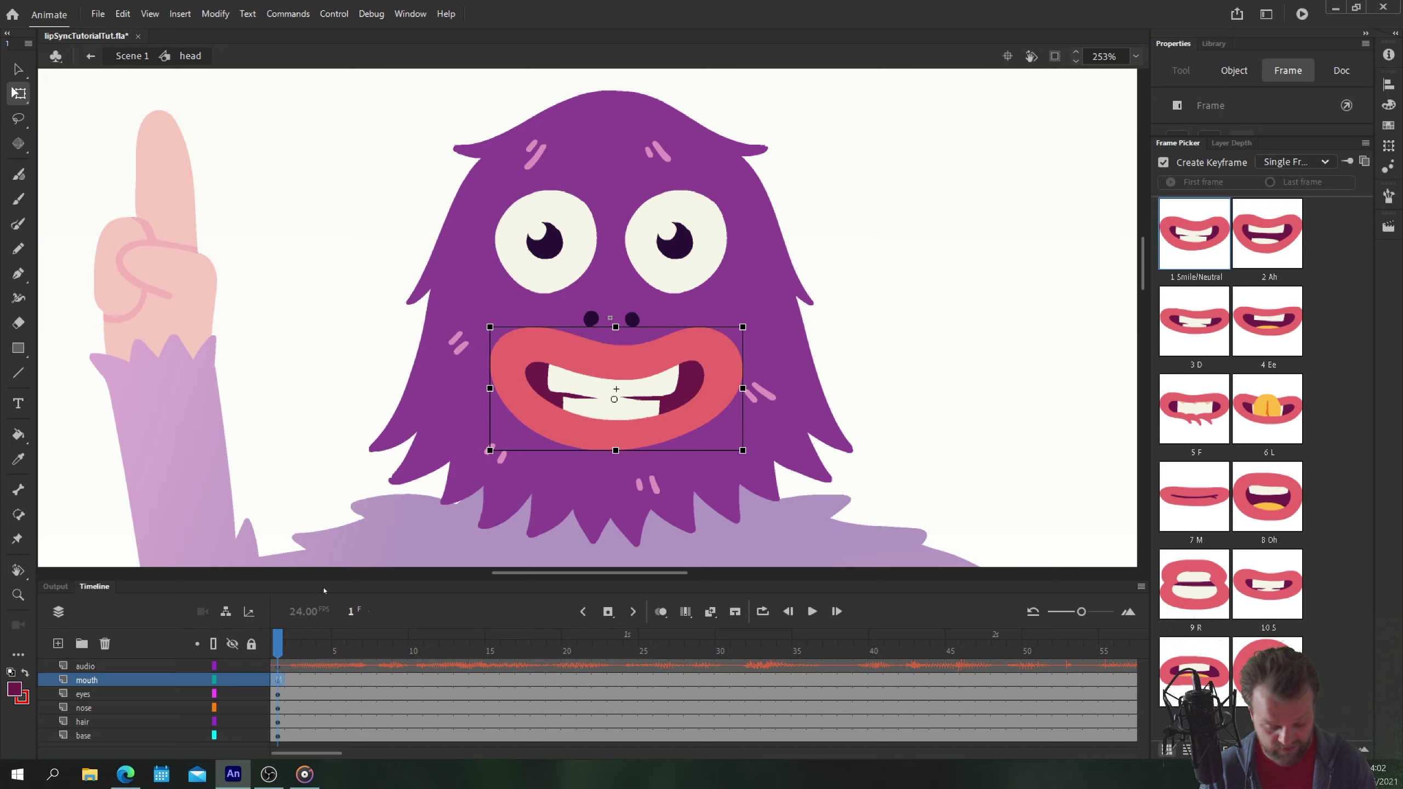
pyautogui.moveTo(285, 644)
pyautogui.mouseDown()
pyautogui.moveTo(477, 655)
pyautogui.moveTo(308, 653)
pyautogui.moveTo(477, 652)
pyautogui.moveTo(308, 655)
pyautogui.moveTo(283, 671)
pyautogui.mouseUp()
pyautogui.press('Return')
pyautogui.click(279, 678)
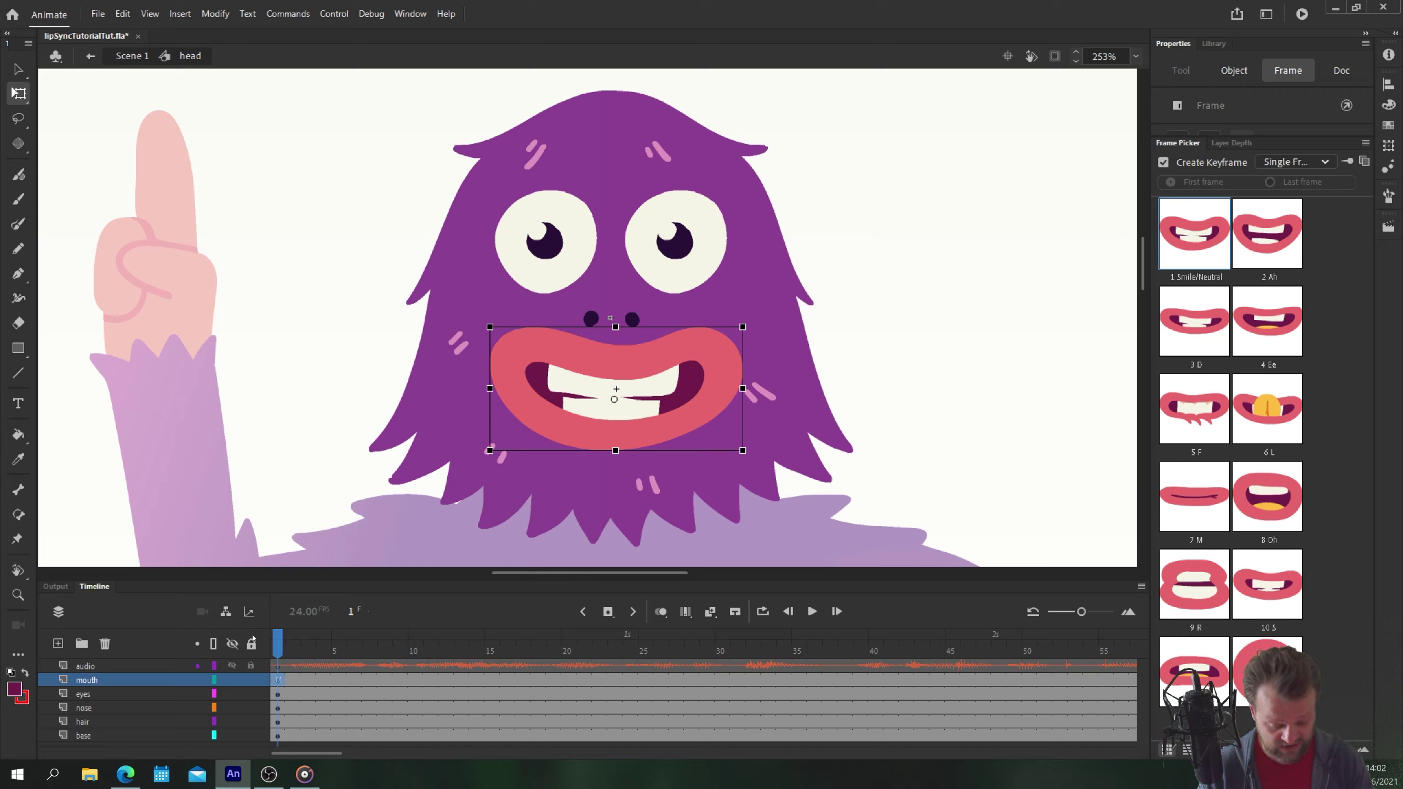
# - Add mouth keyframes with the Ee viseme at frame 3 and the D viseme at frame 4
pyautogui.moveTo(276, 641); pyautogui.dragTo(304, 653)
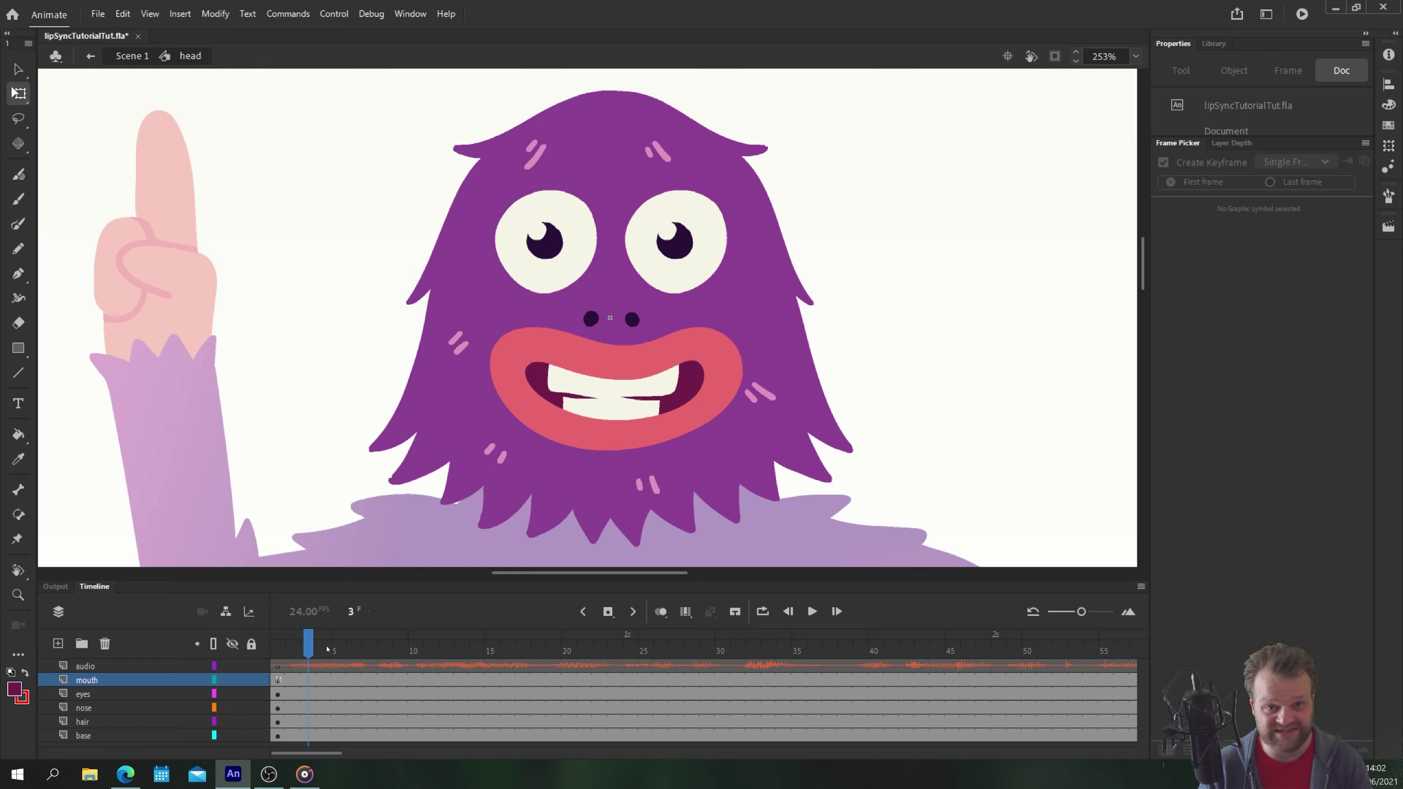
pyautogui.click(309, 682)
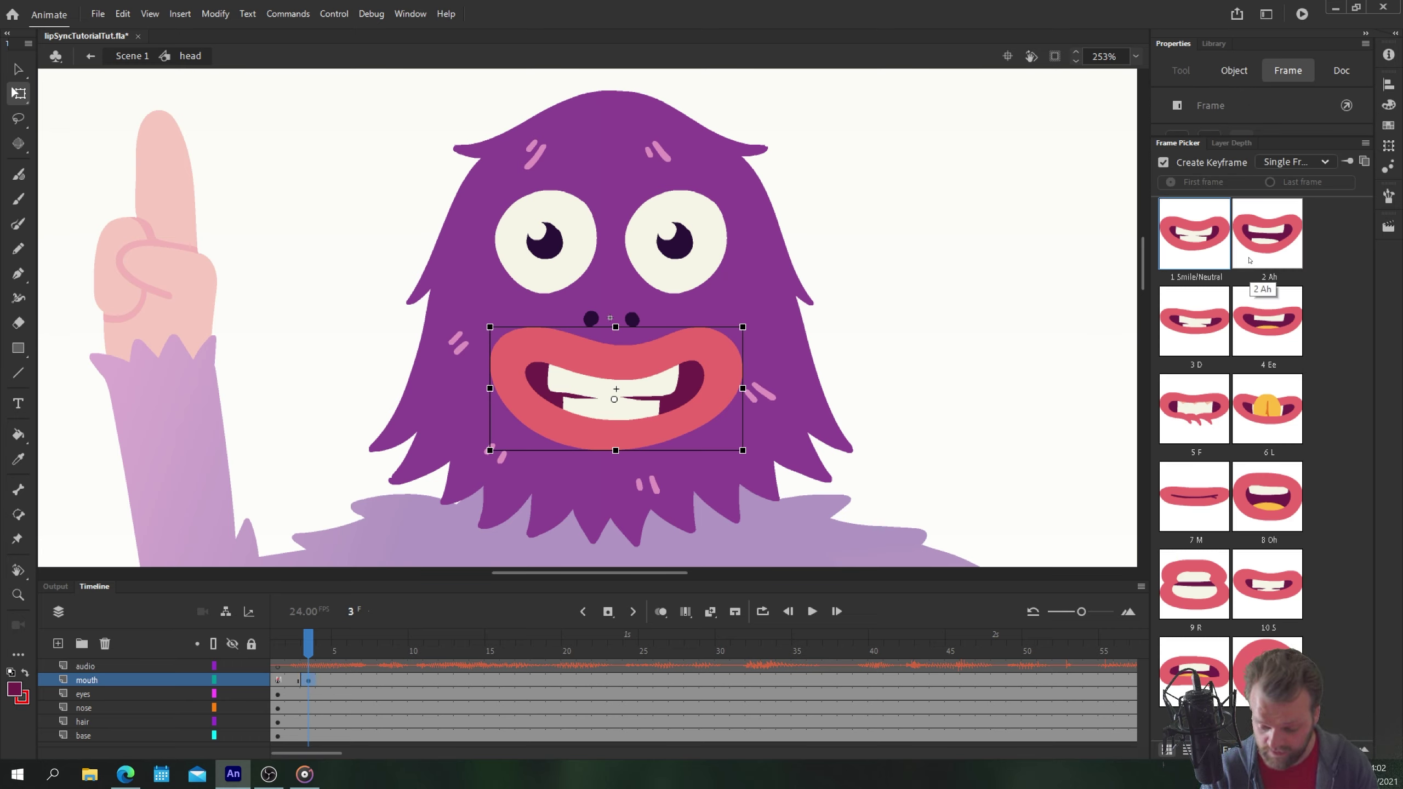
pyautogui.click(1265, 308)
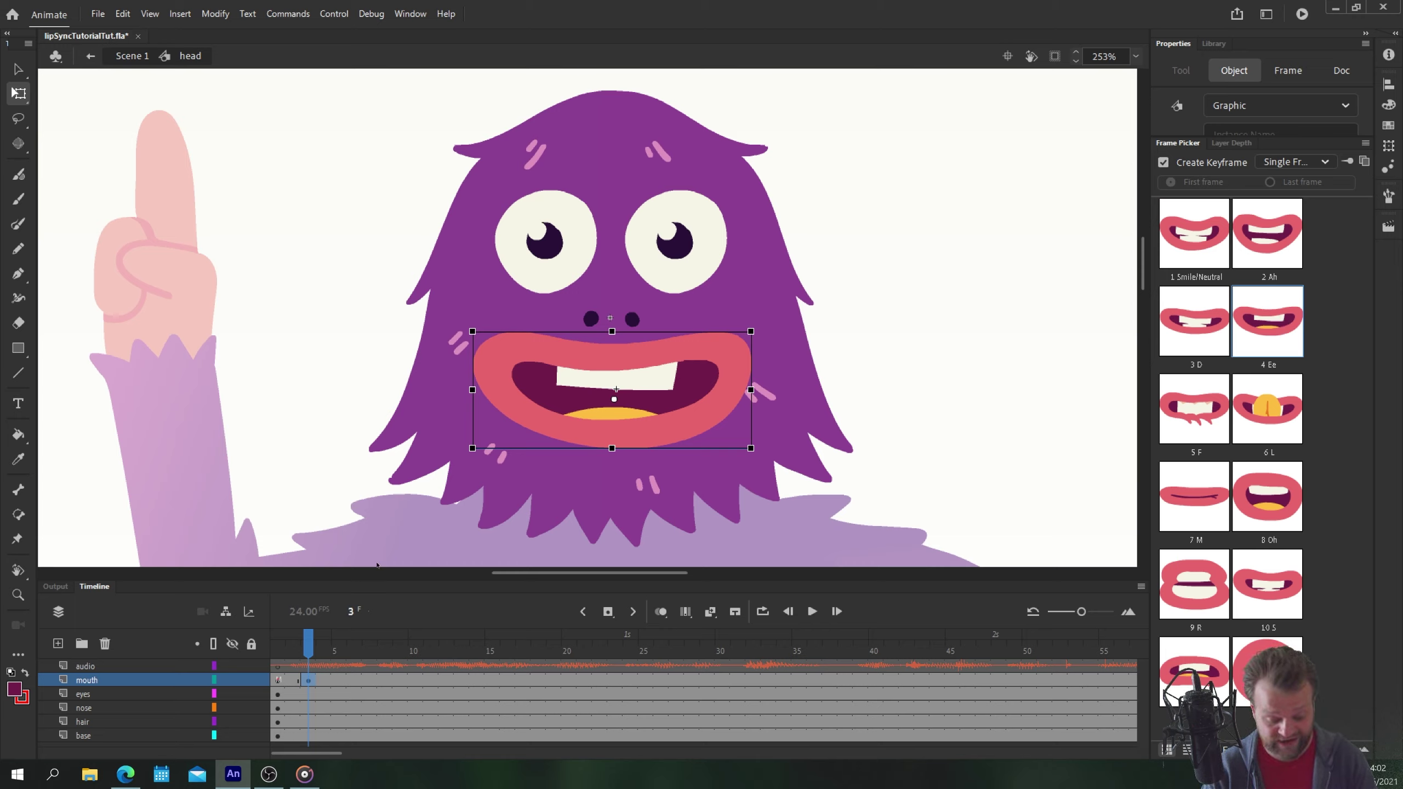
pyautogui.moveTo(308, 641); pyautogui.dragTo(336, 656)
pyautogui.click(328, 675)
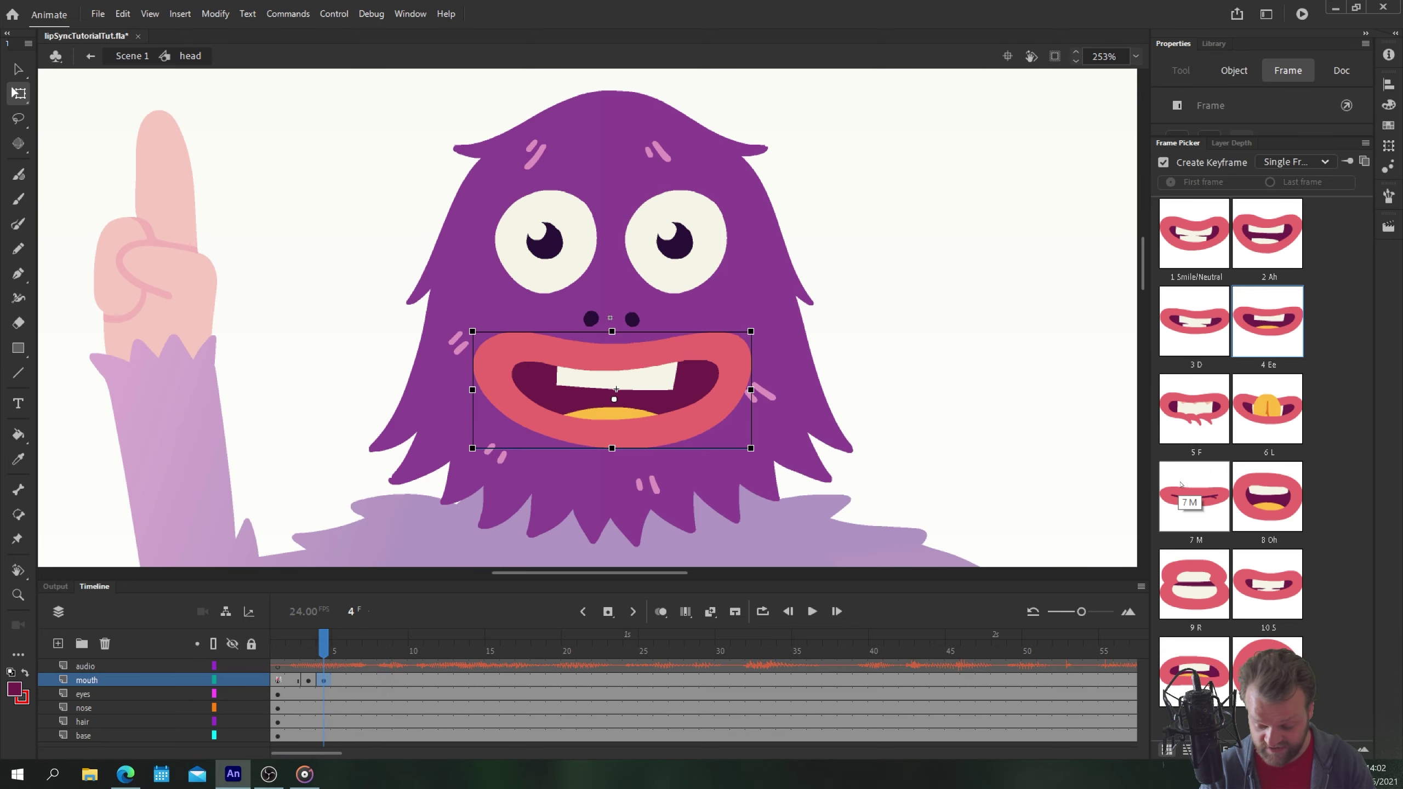
pyautogui.click(1188, 335)
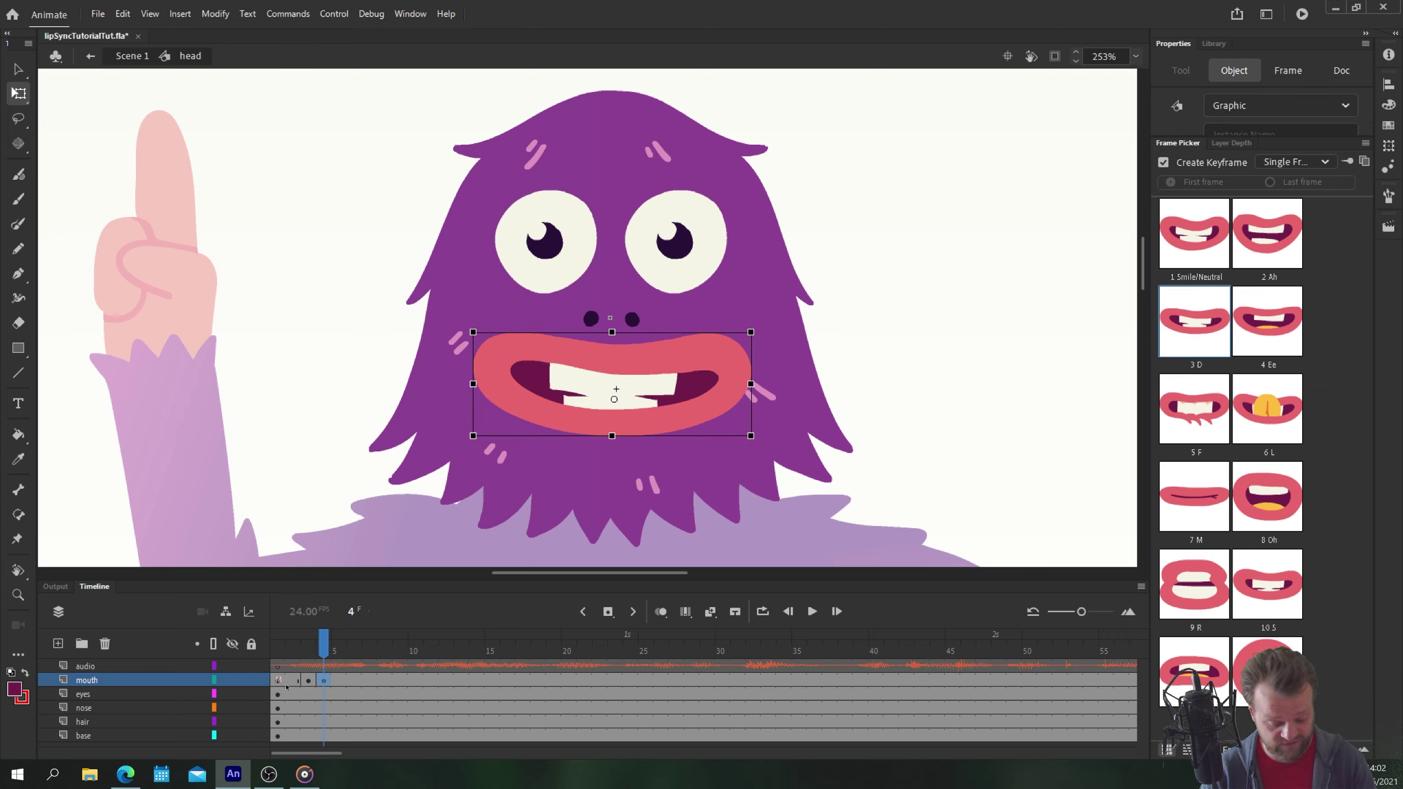
# - Add mouth keyframes with the L viseme at frame 5 and the Ee viseme at frame 6
pyautogui.click(336, 634)
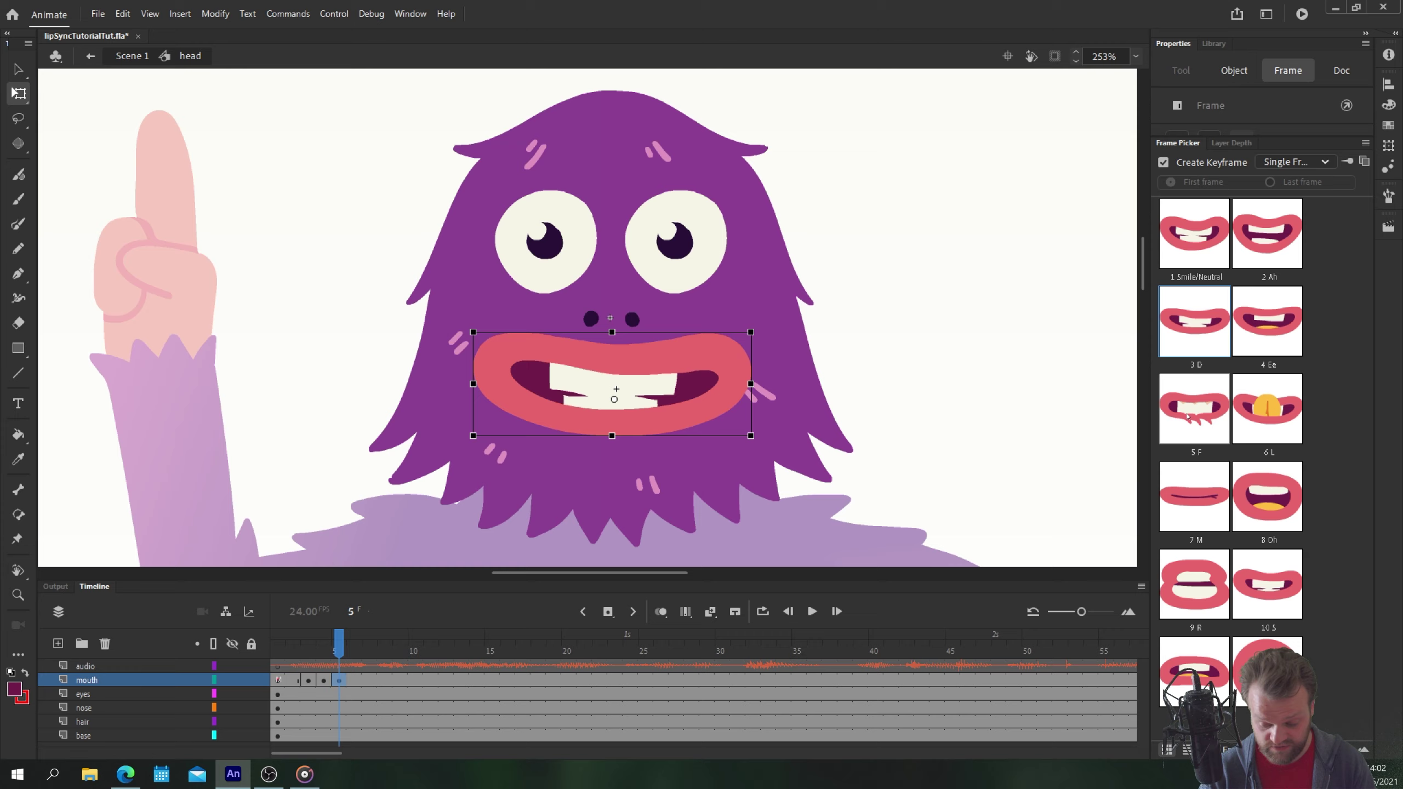
pyautogui.click(1257, 406)
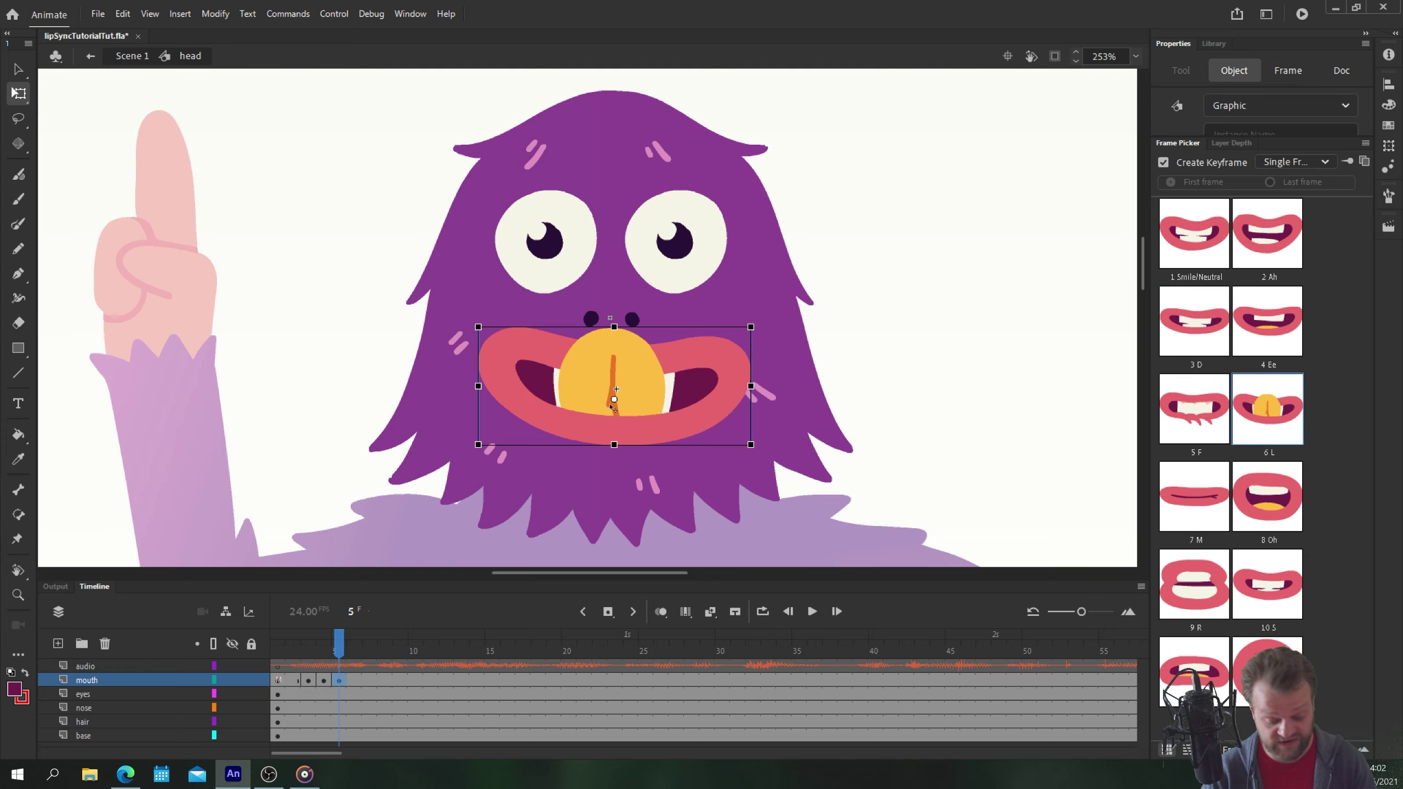
pyautogui.click(355, 646)
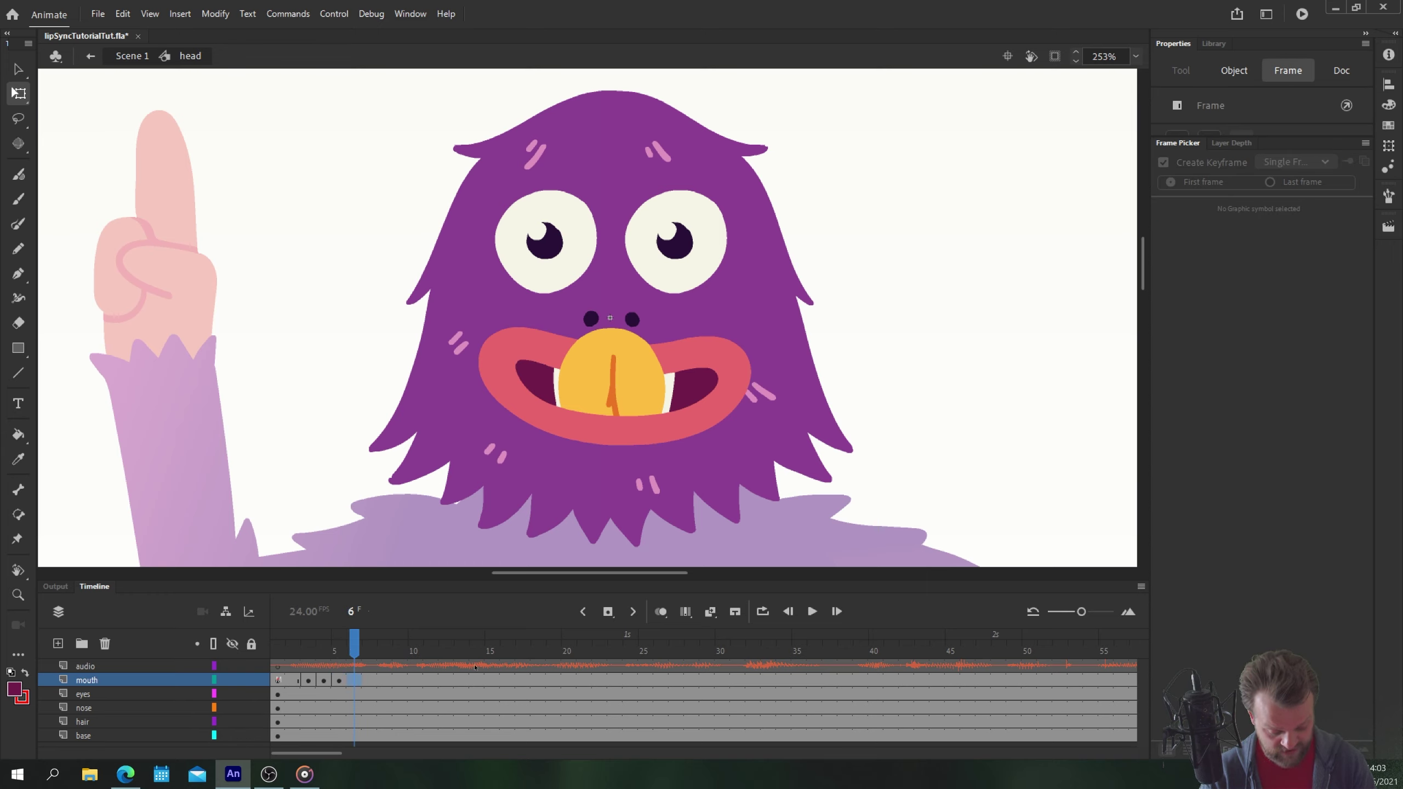
pyautogui.click(613, 387)
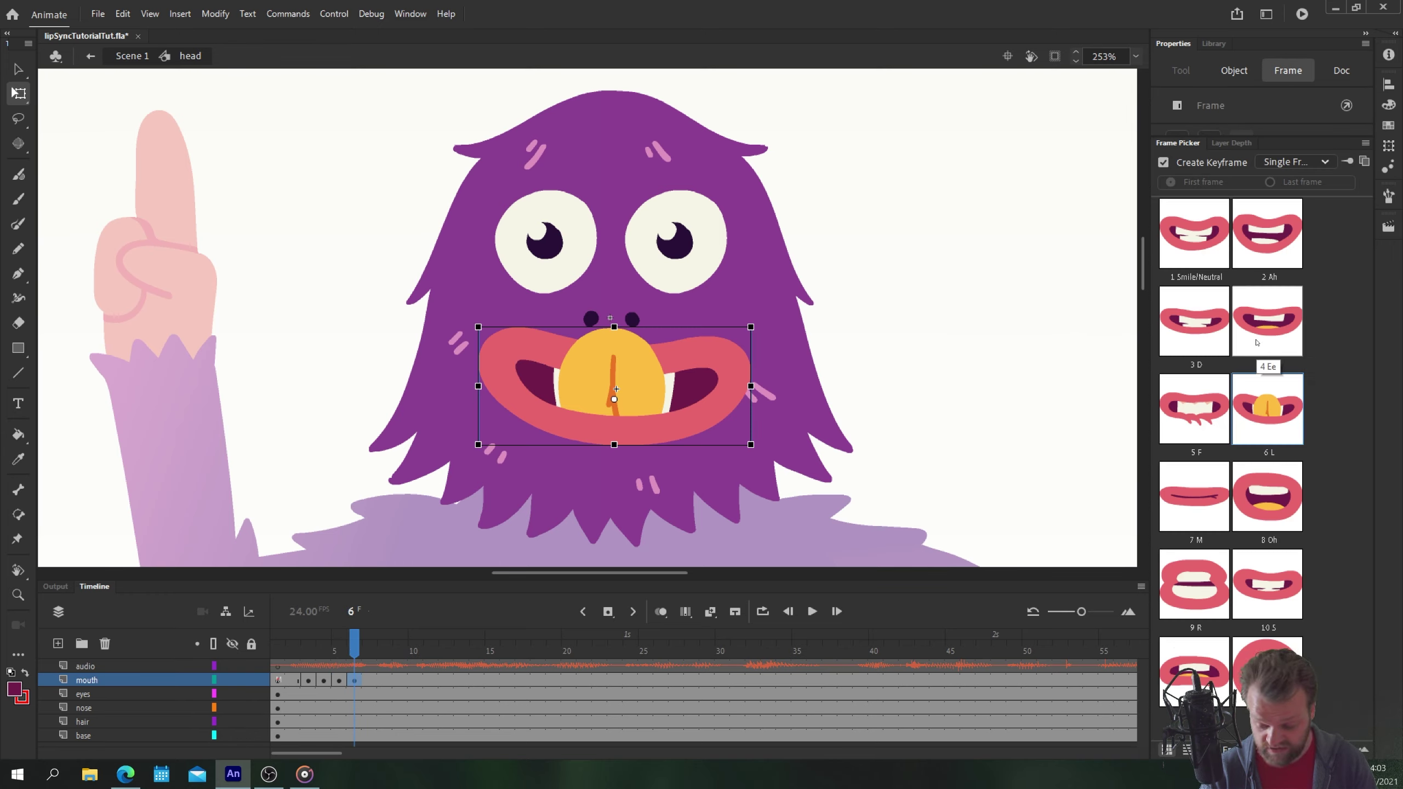
pyautogui.click(1258, 333)
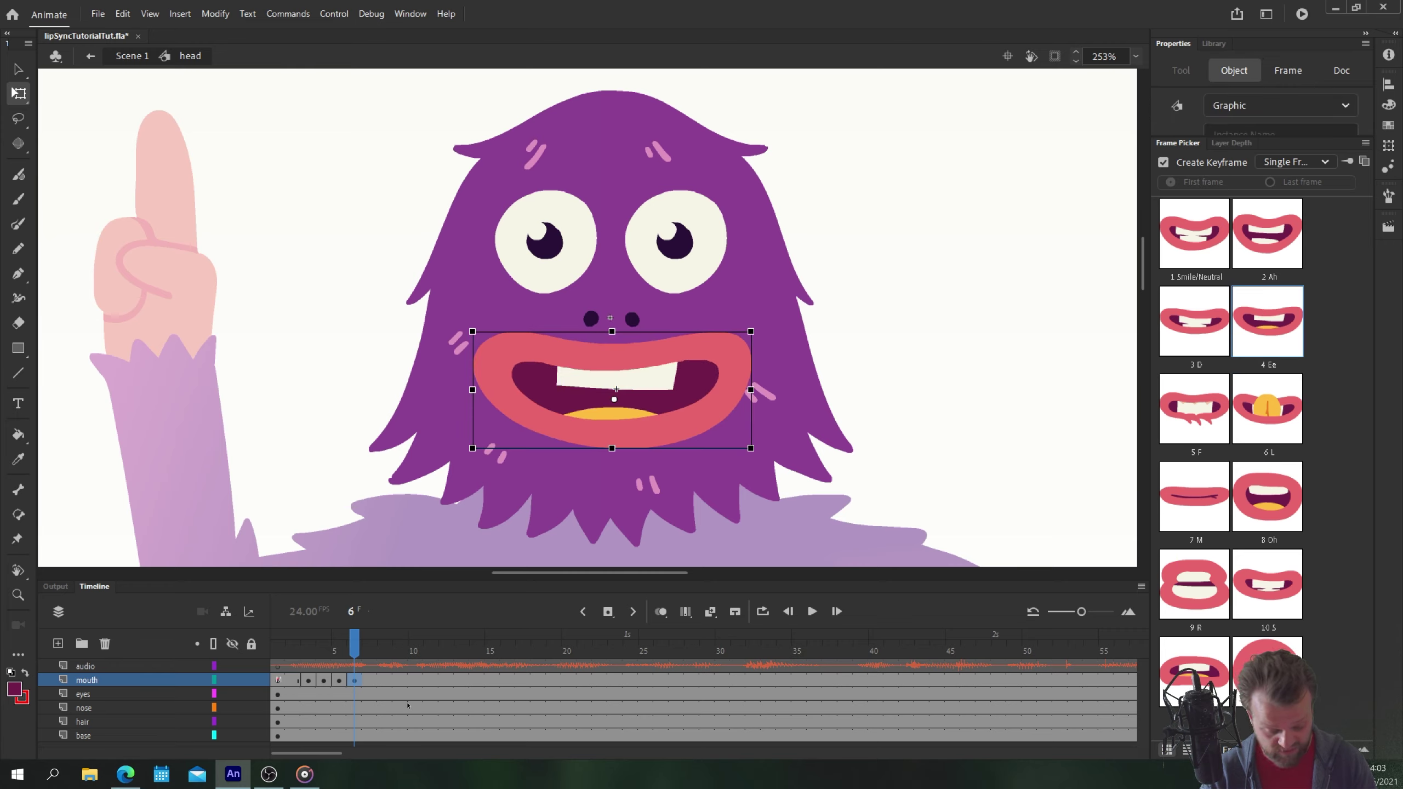
# - Add mouth keyframes with the S viseme at frame 7 and the small round-lipped viseme at frame 9
pyautogui.press('.')
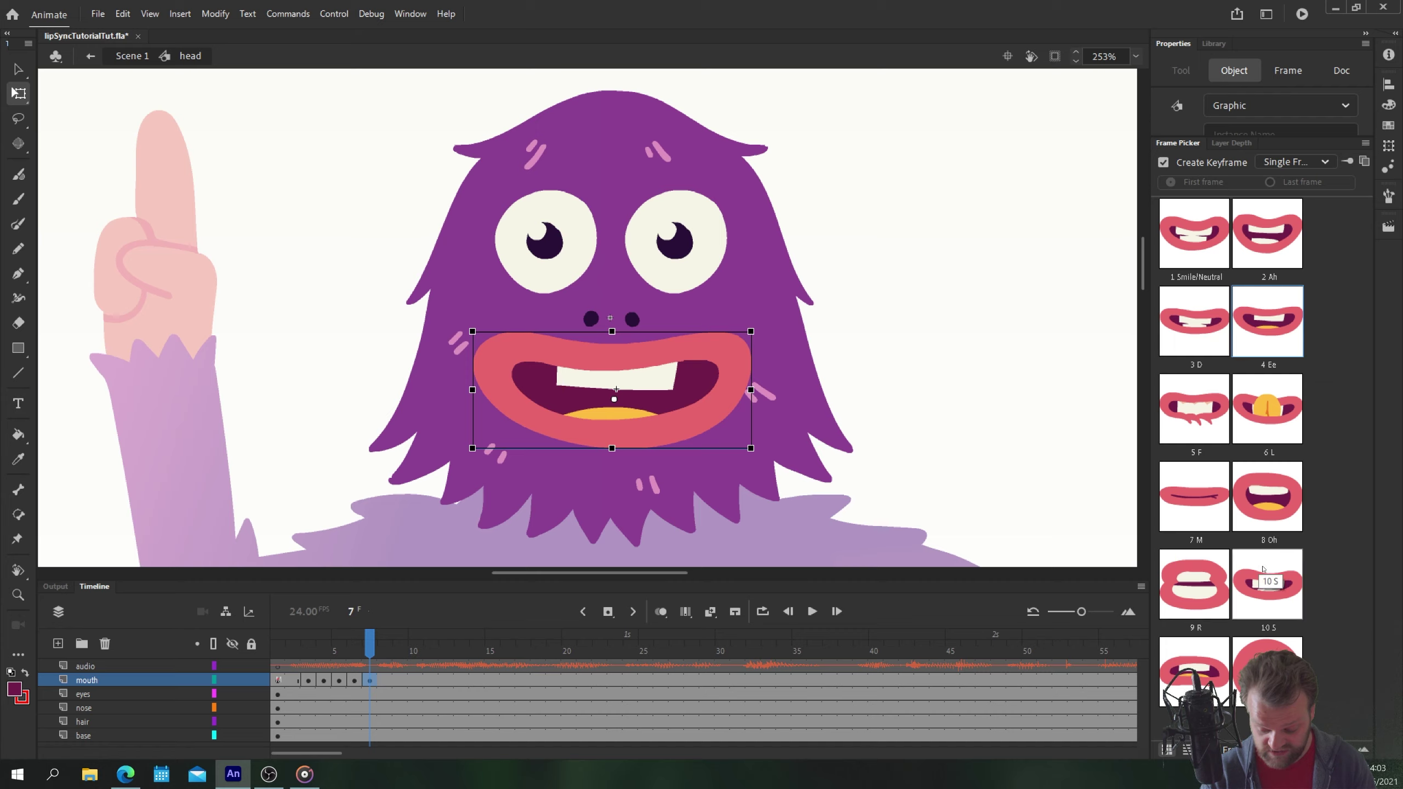
pyautogui.click(1267, 584)
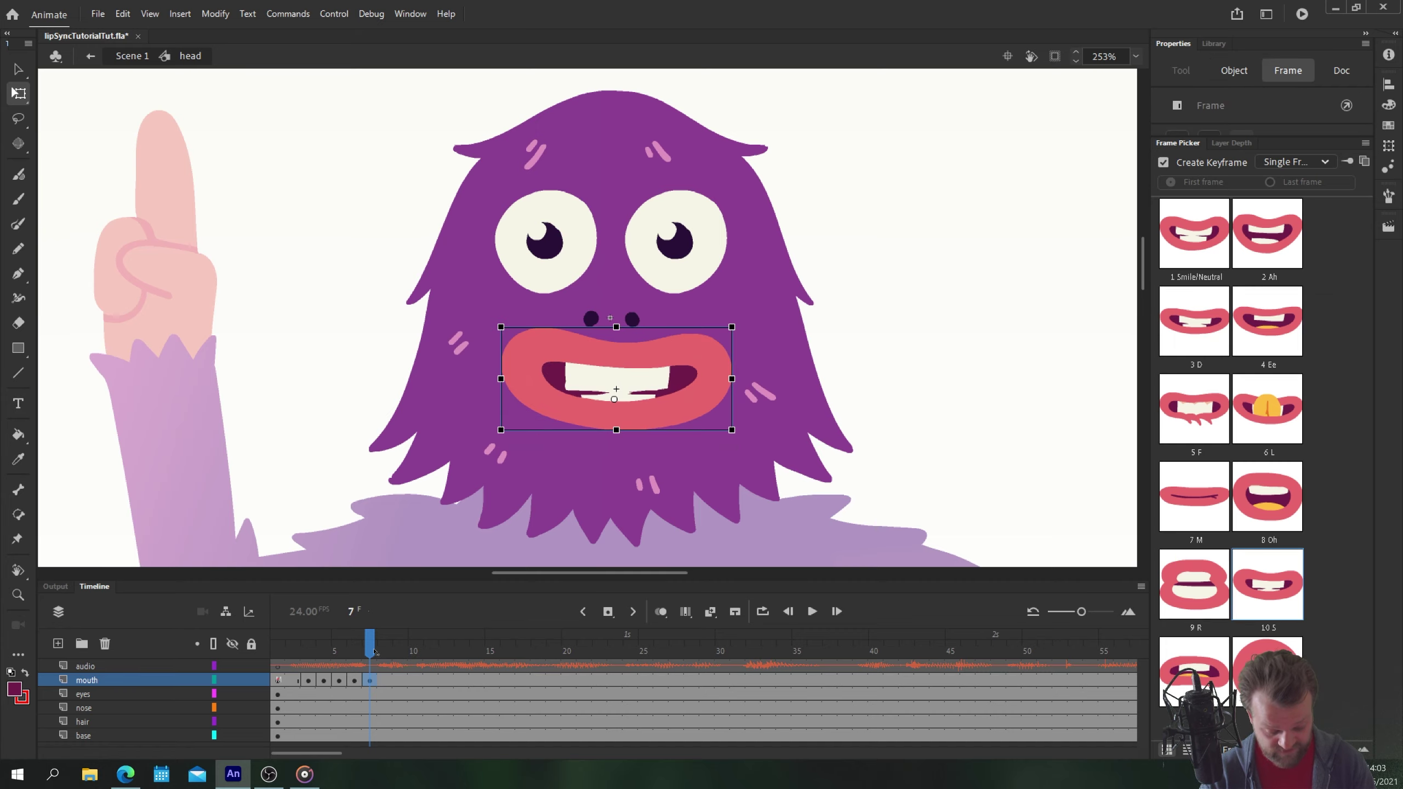
pyautogui.moveTo(375, 652); pyautogui.dragTo(400, 652)
pyautogui.click(397, 680)
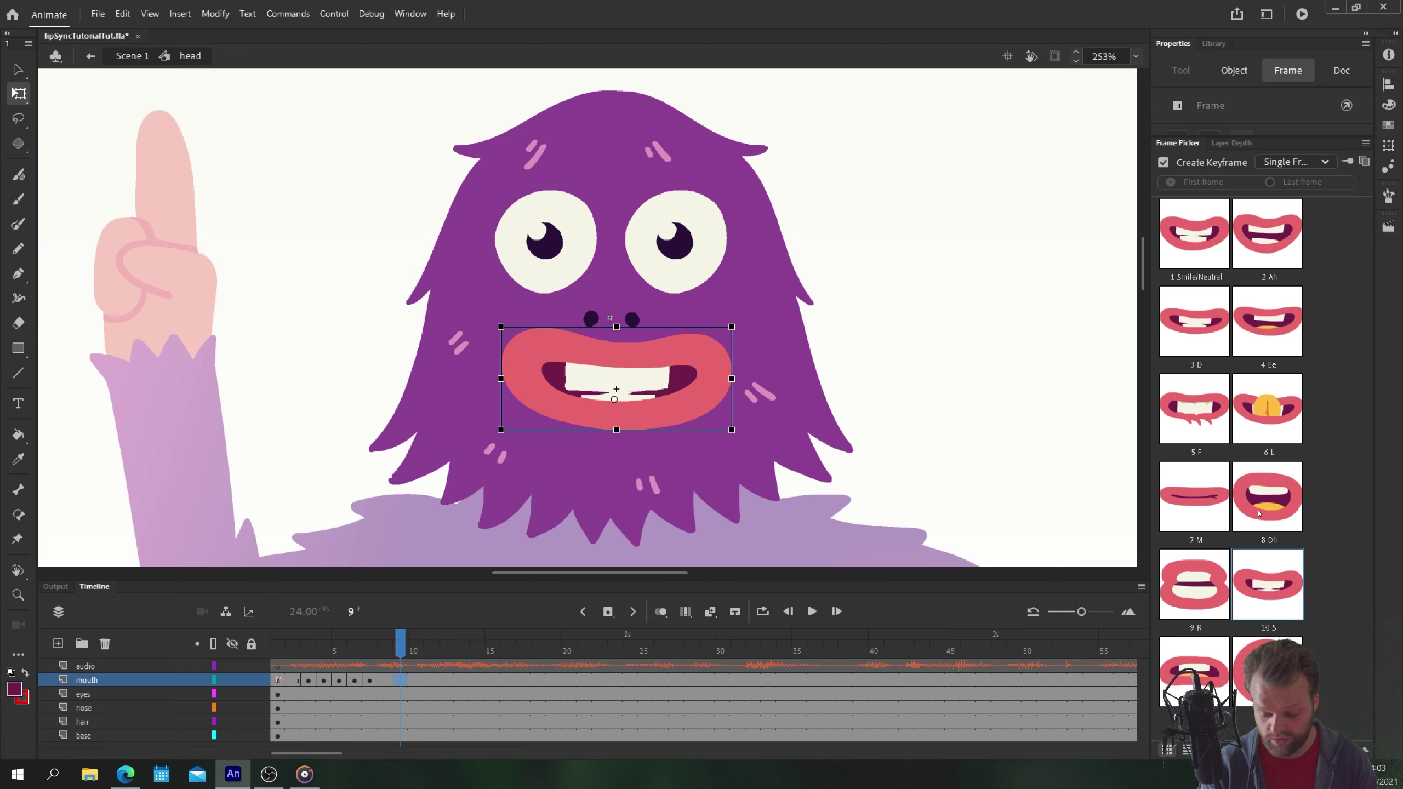
pyautogui.click(1267, 671)
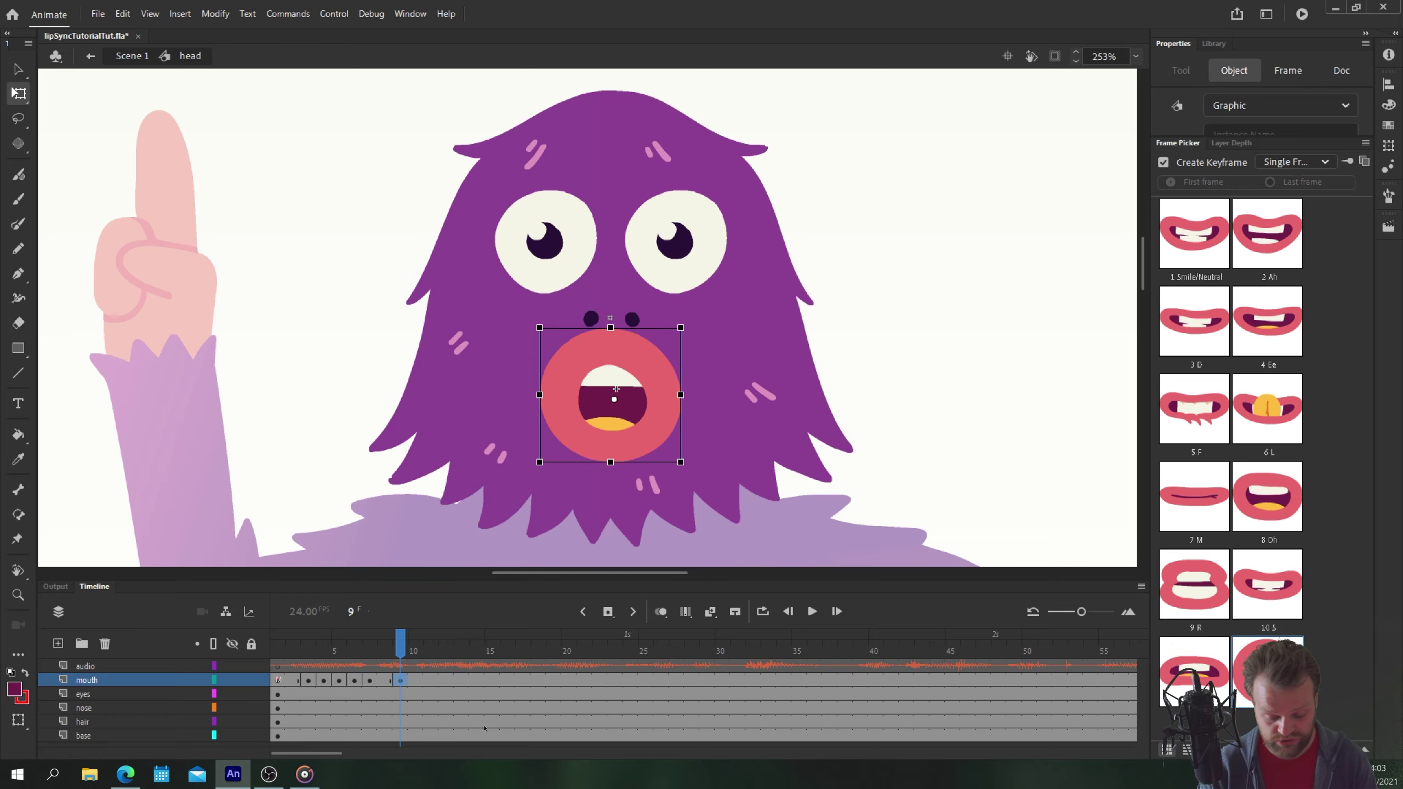
# - Add mouth keyframes with the Oh viseme at frame 10 and the R viseme at frame 12
pyautogui.click(416, 646)
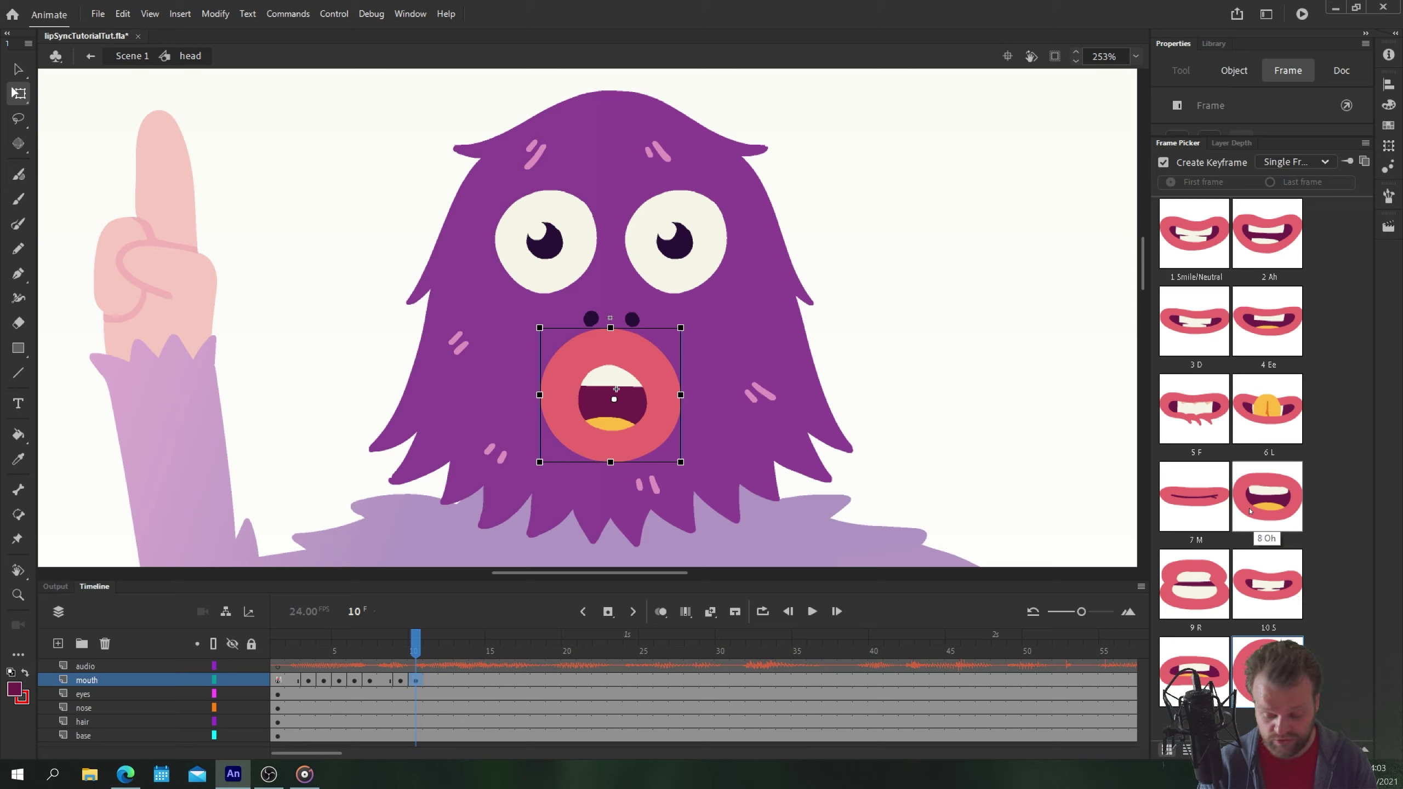
pyautogui.click(1268, 496)
pyautogui.moveTo(423, 652); pyautogui.dragTo(454, 648)
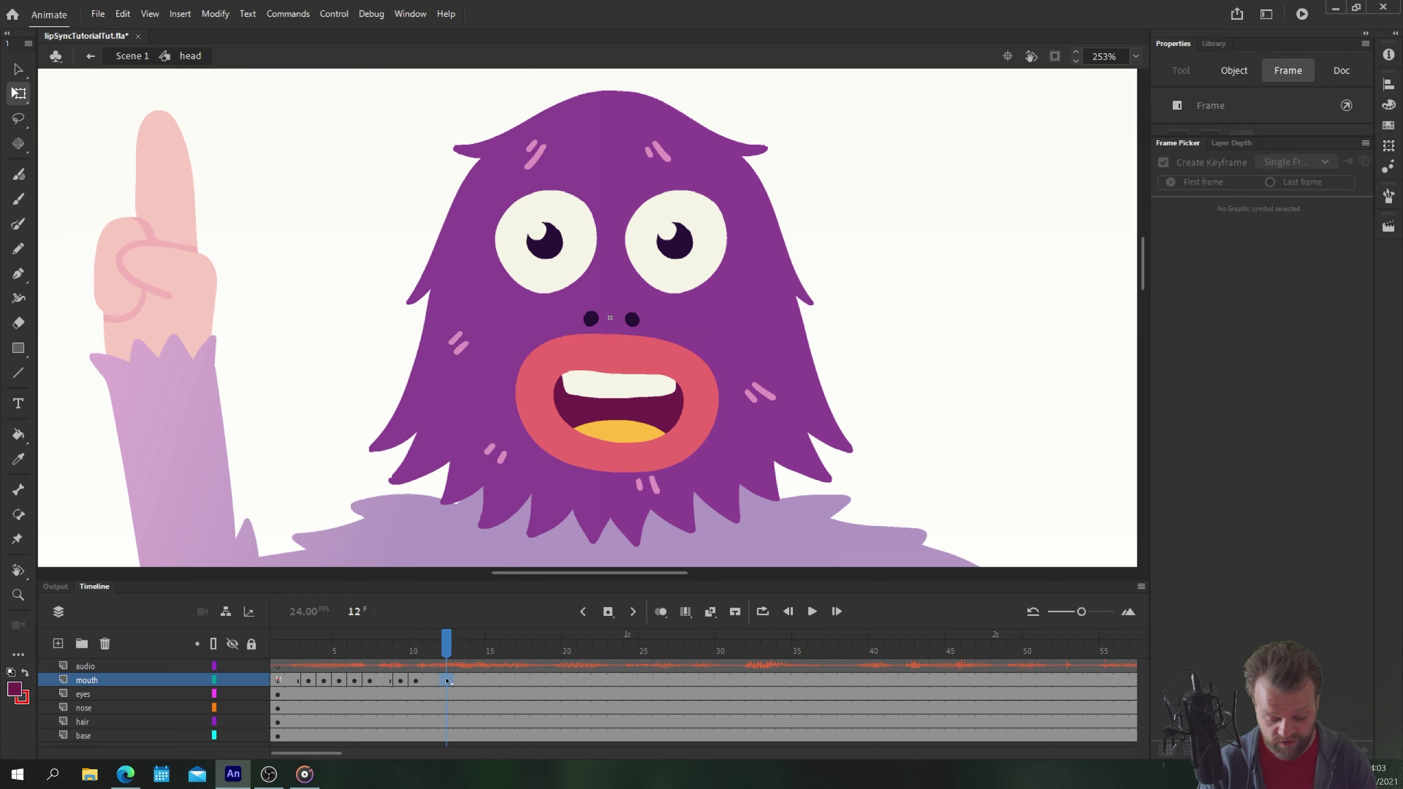
pyautogui.click(614, 398)
pyautogui.click(1194, 584)
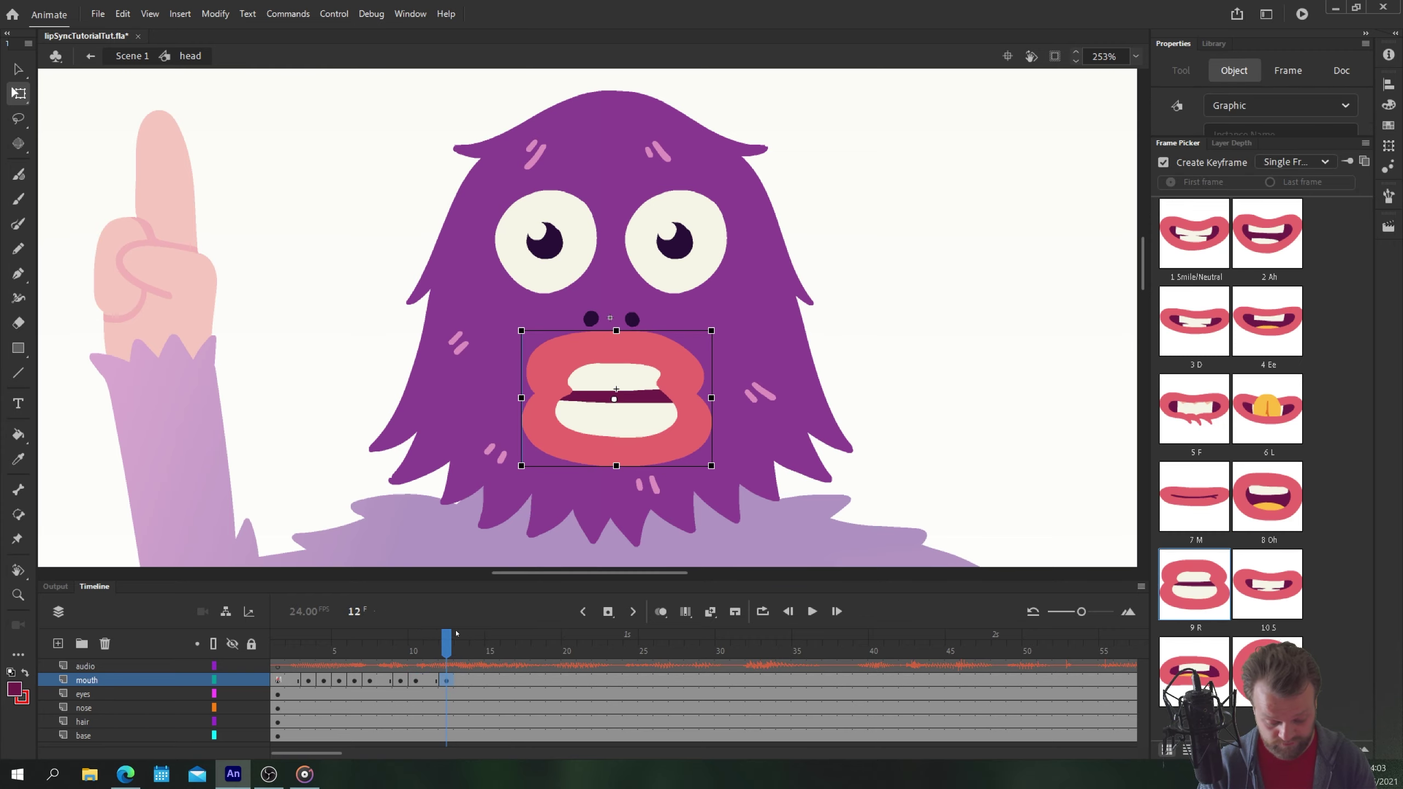
# - Add mouth keyframes with the Ee viseme at frame 14 and the Uh viseme at frame 16
pyautogui.press('.')
pyautogui.moveTo(461, 640); pyautogui.dragTo(476, 641)
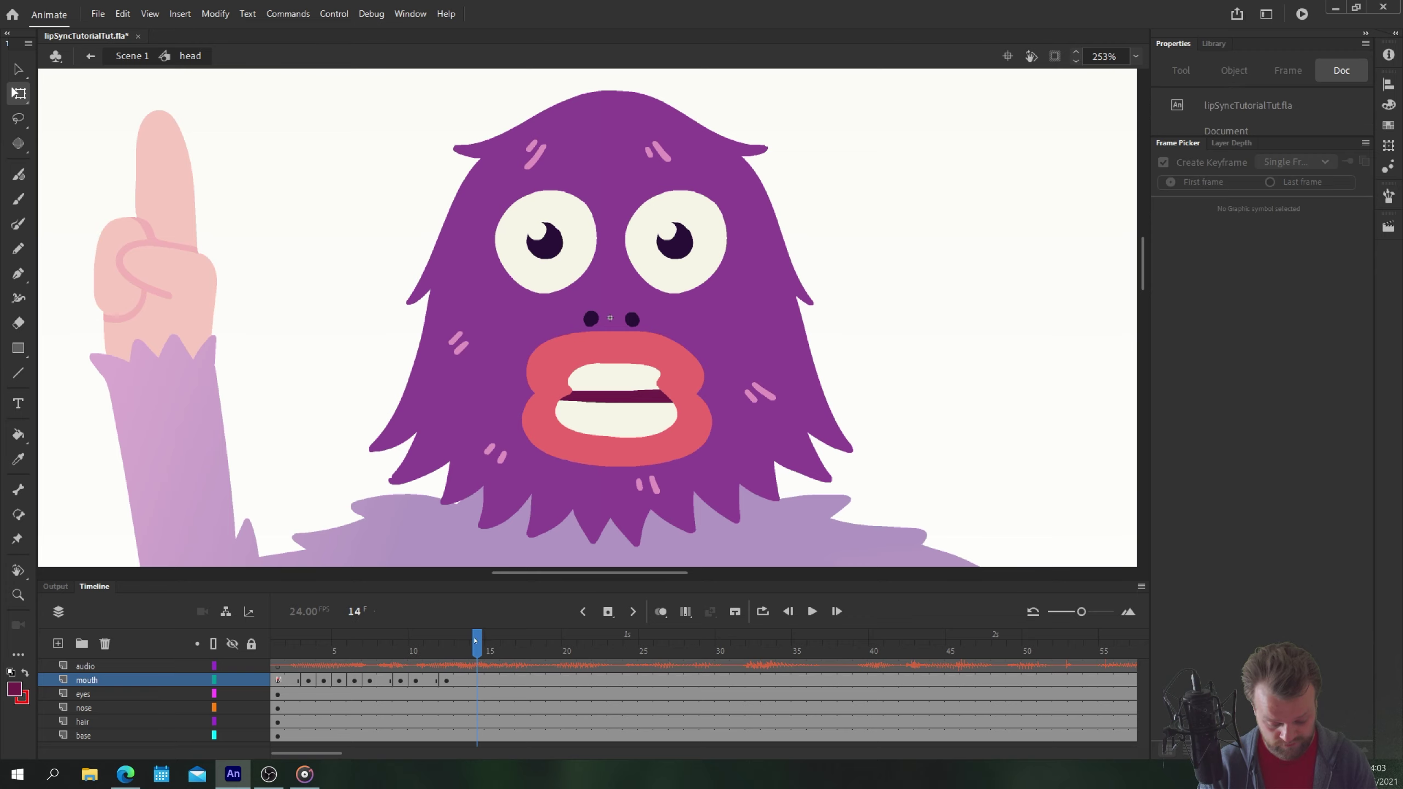
pyautogui.click(477, 680)
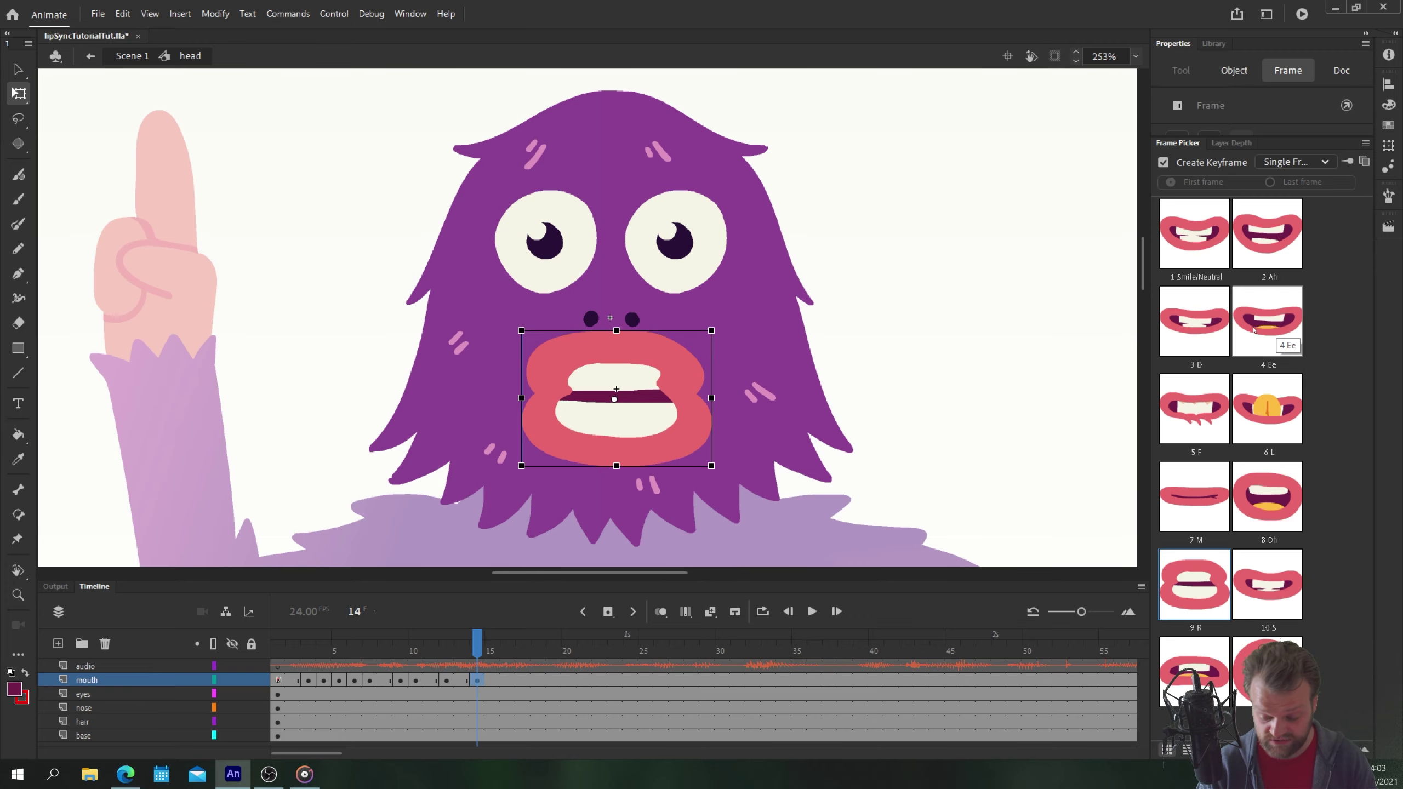
pyautogui.click(1264, 327)
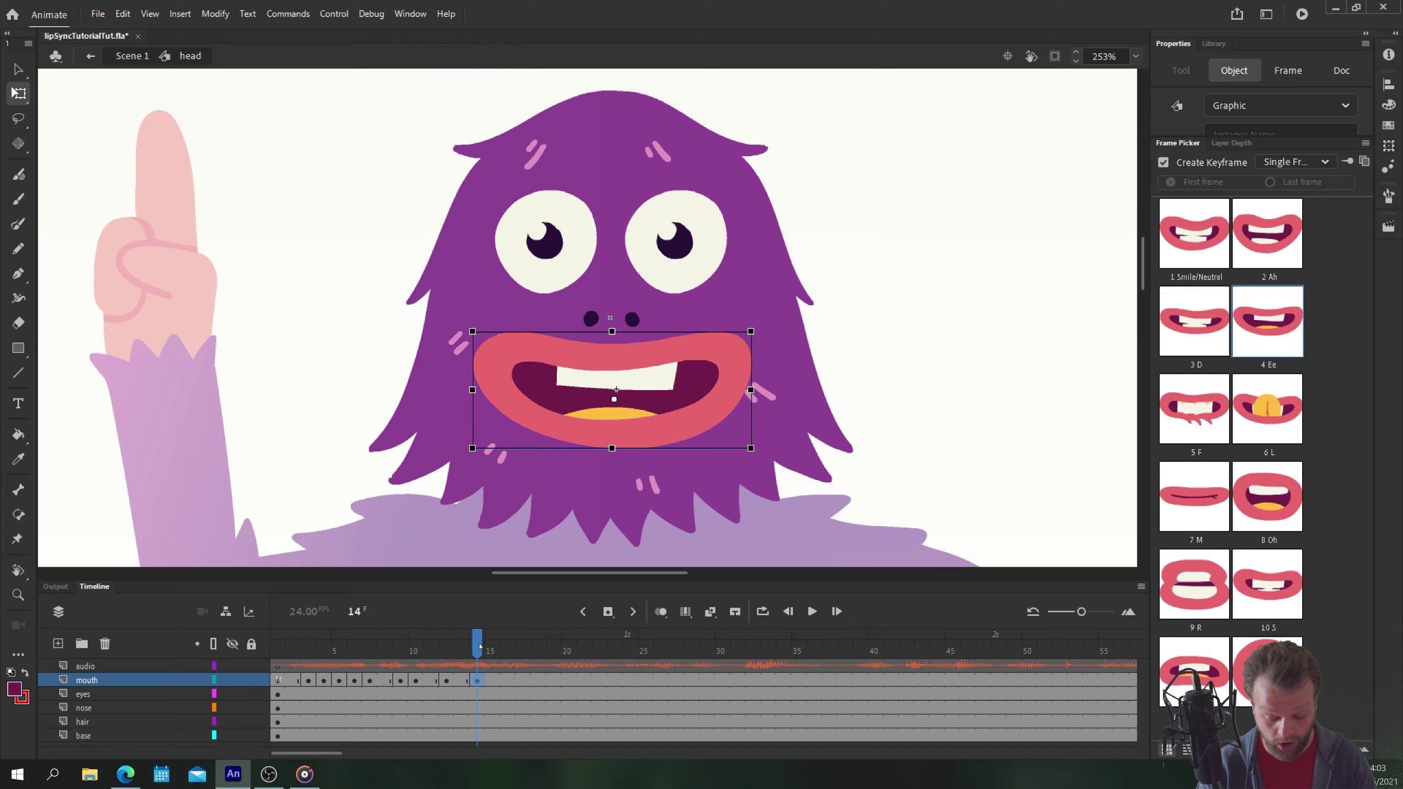
pyautogui.moveTo(479, 647); pyautogui.dragTo(508, 644)
pyautogui.click(508, 680)
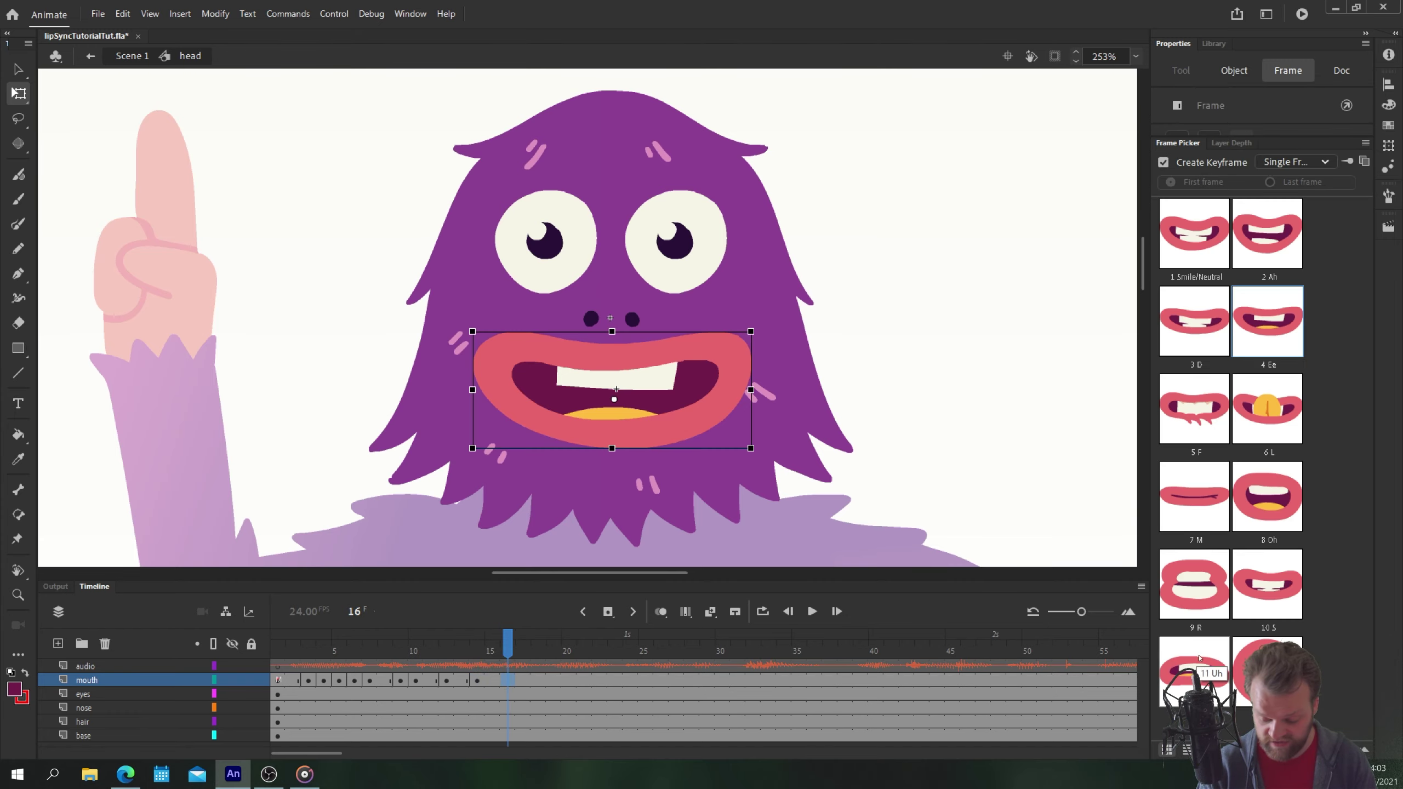
pyautogui.click(1182, 657)
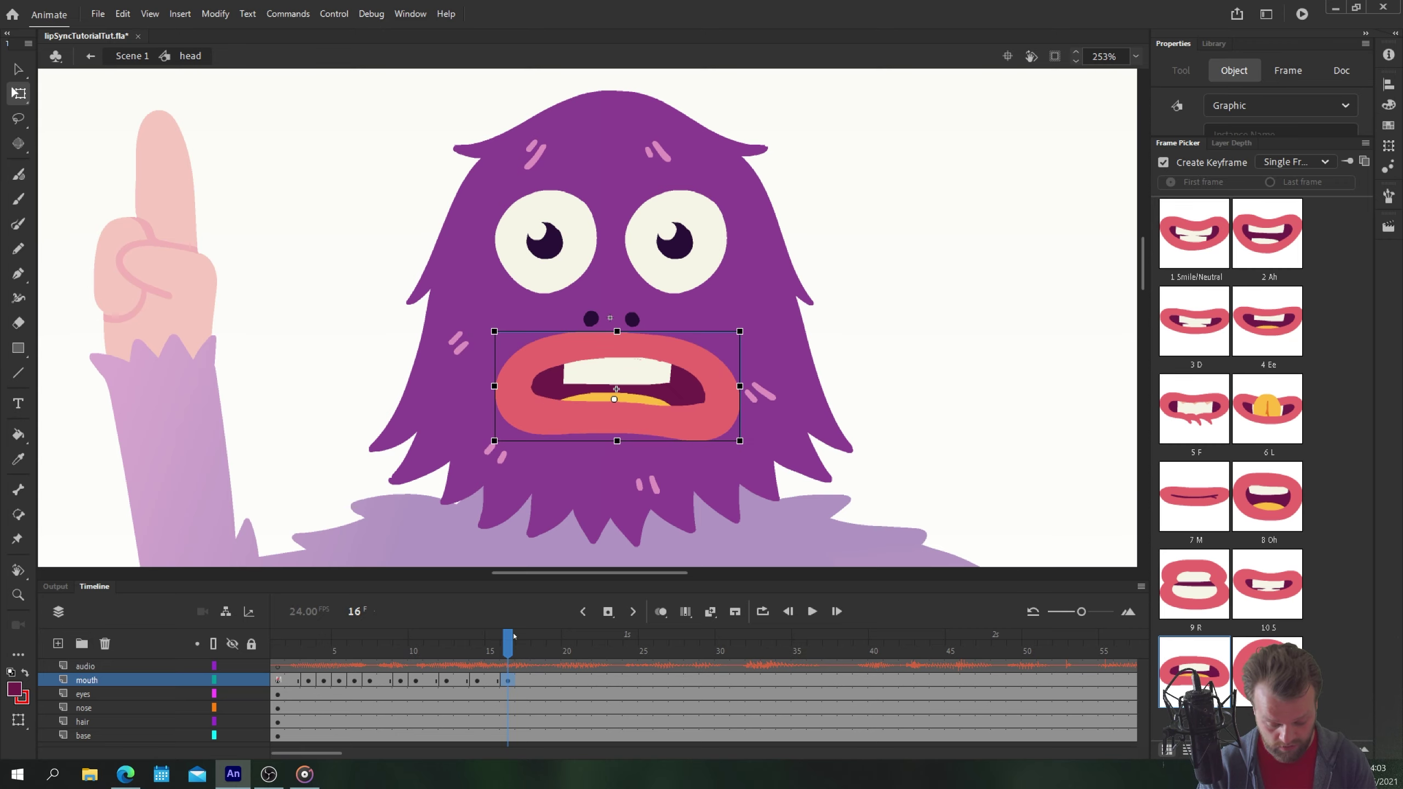
# - Add a mouth keyframe with the L viseme at frame 18
pyautogui.moveTo(513, 644); pyautogui.dragTo(539, 644)
pyautogui.click(539, 680)
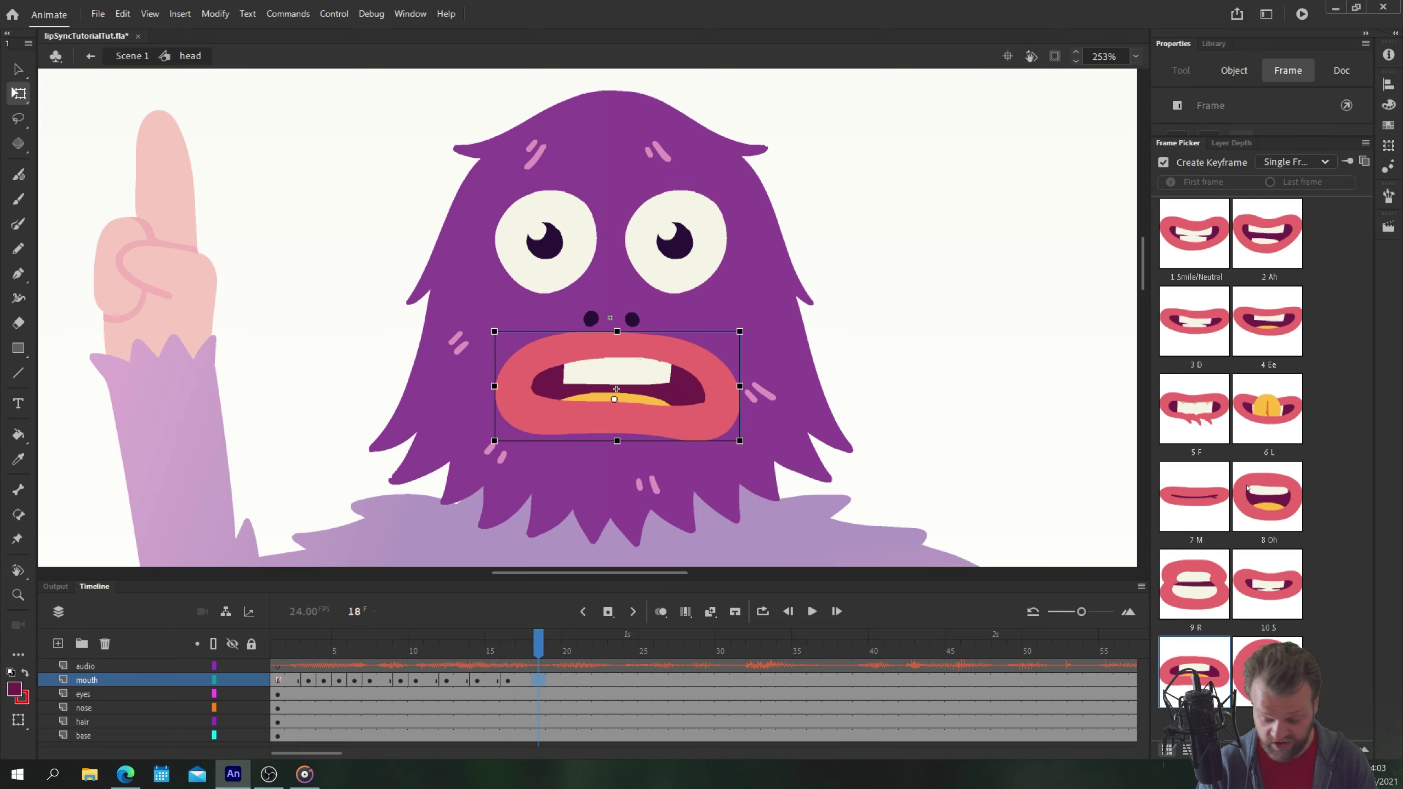
pyautogui.click(1263, 422)
# - Play the head timeline from frame 1 and replay its opening frames to check the hand-picked mouth shapes against the audio
pyautogui.click(285, 667)
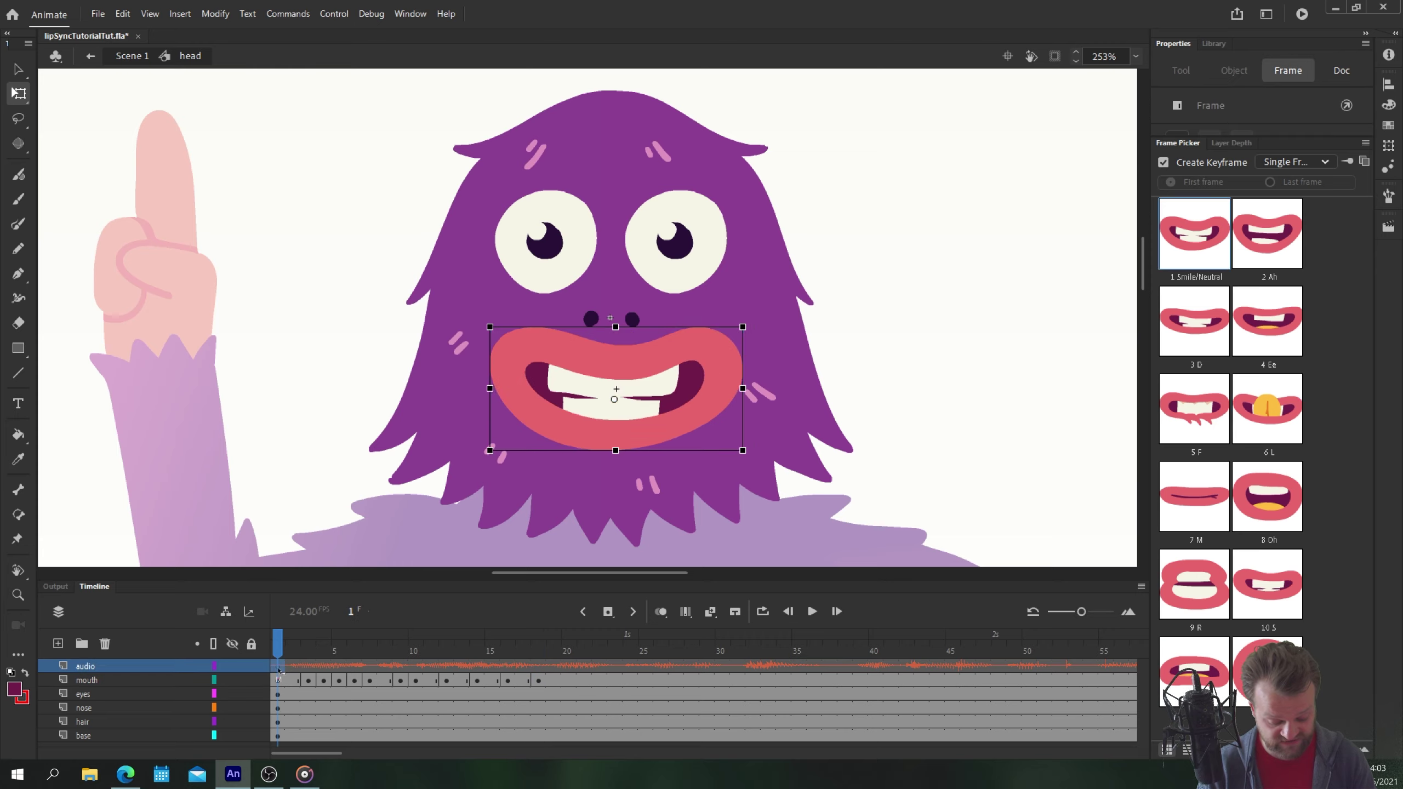
pyautogui.press('Return')
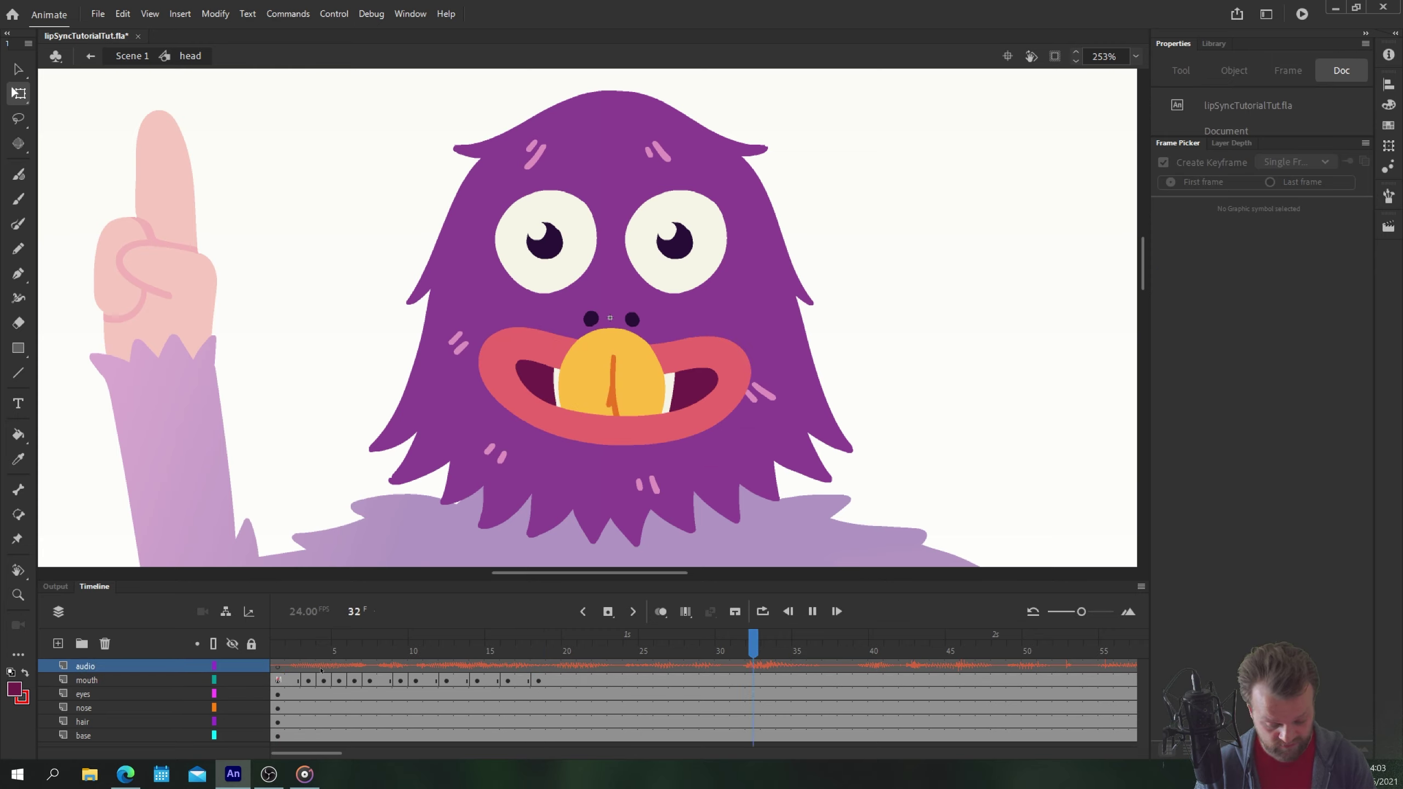
pyautogui.click(346, 651)
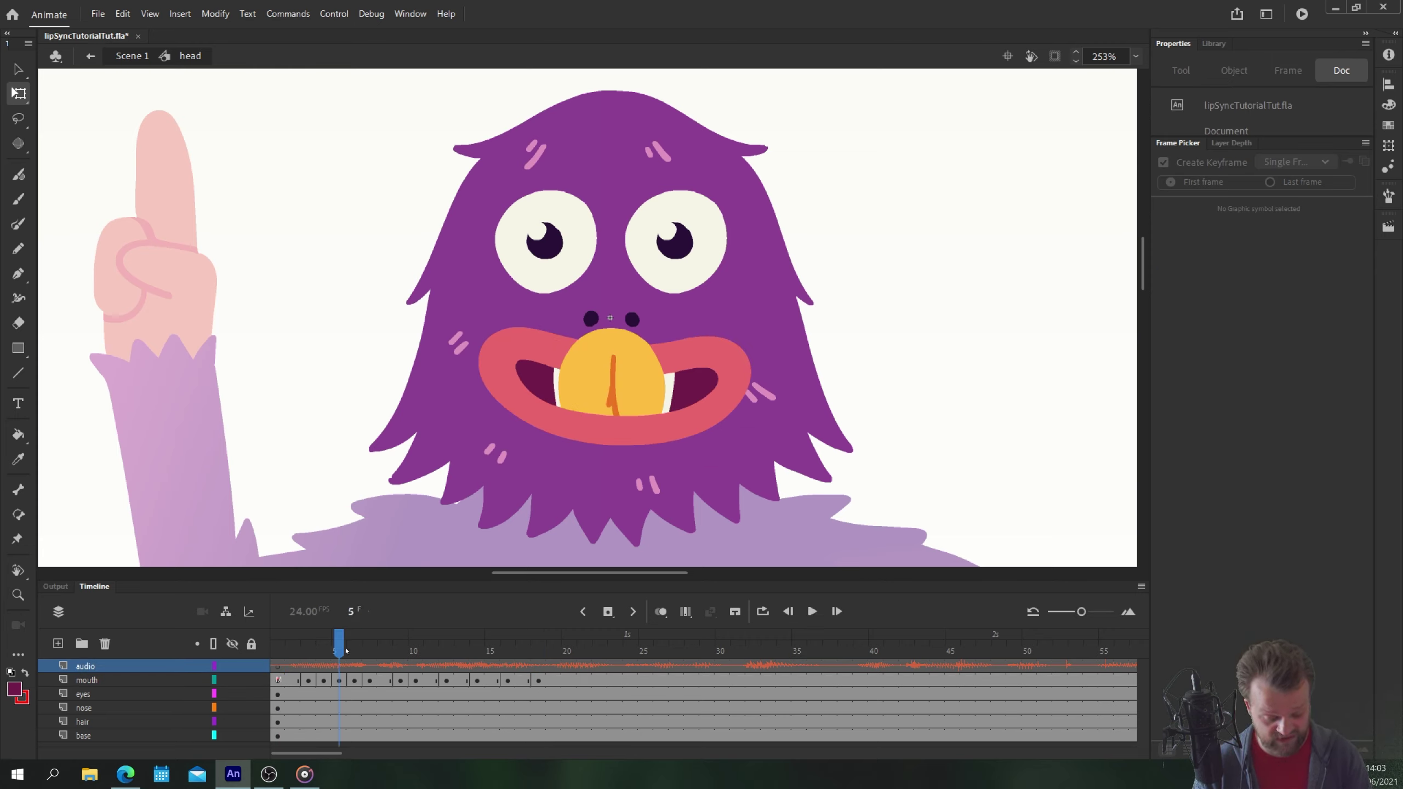
pyautogui.press('Return')
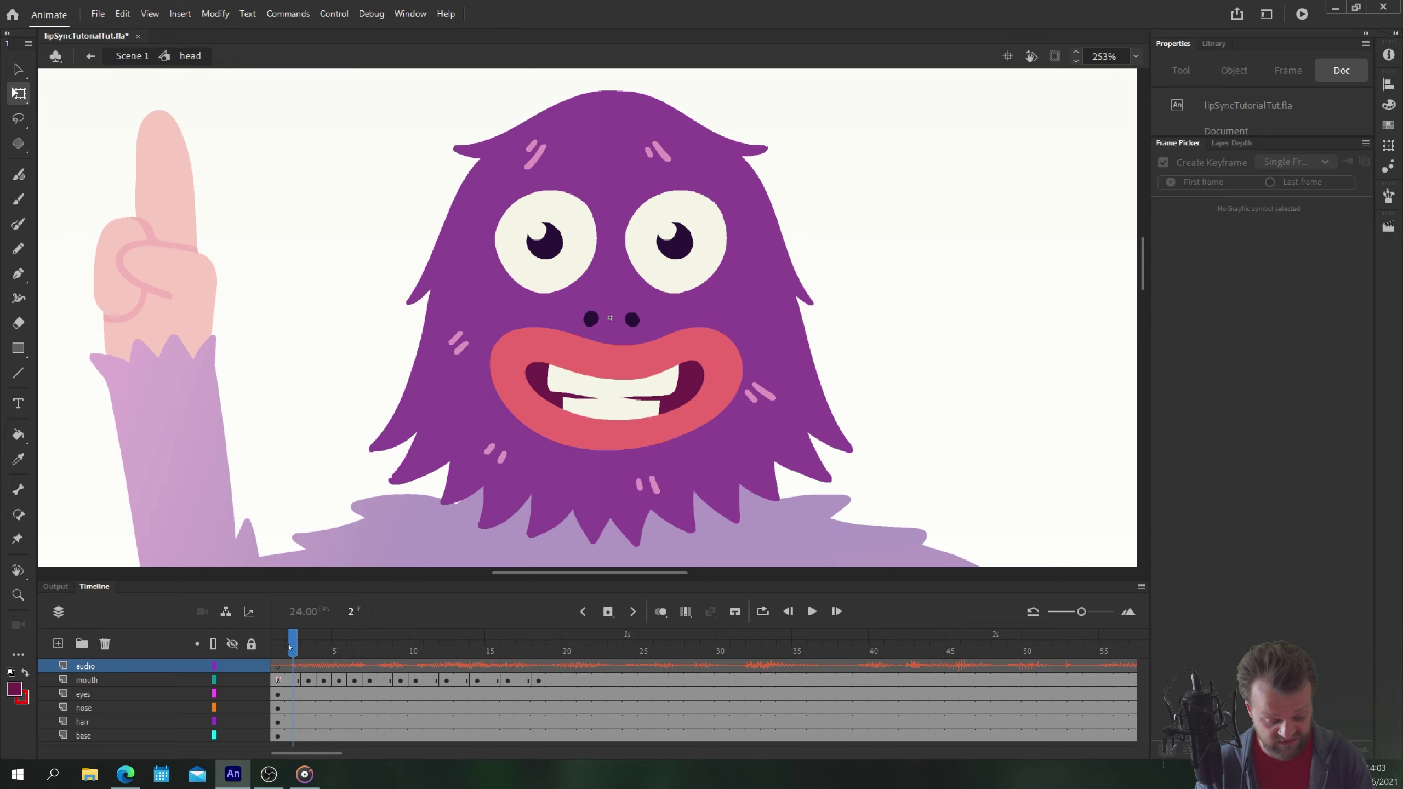
pyautogui.click(291, 641)
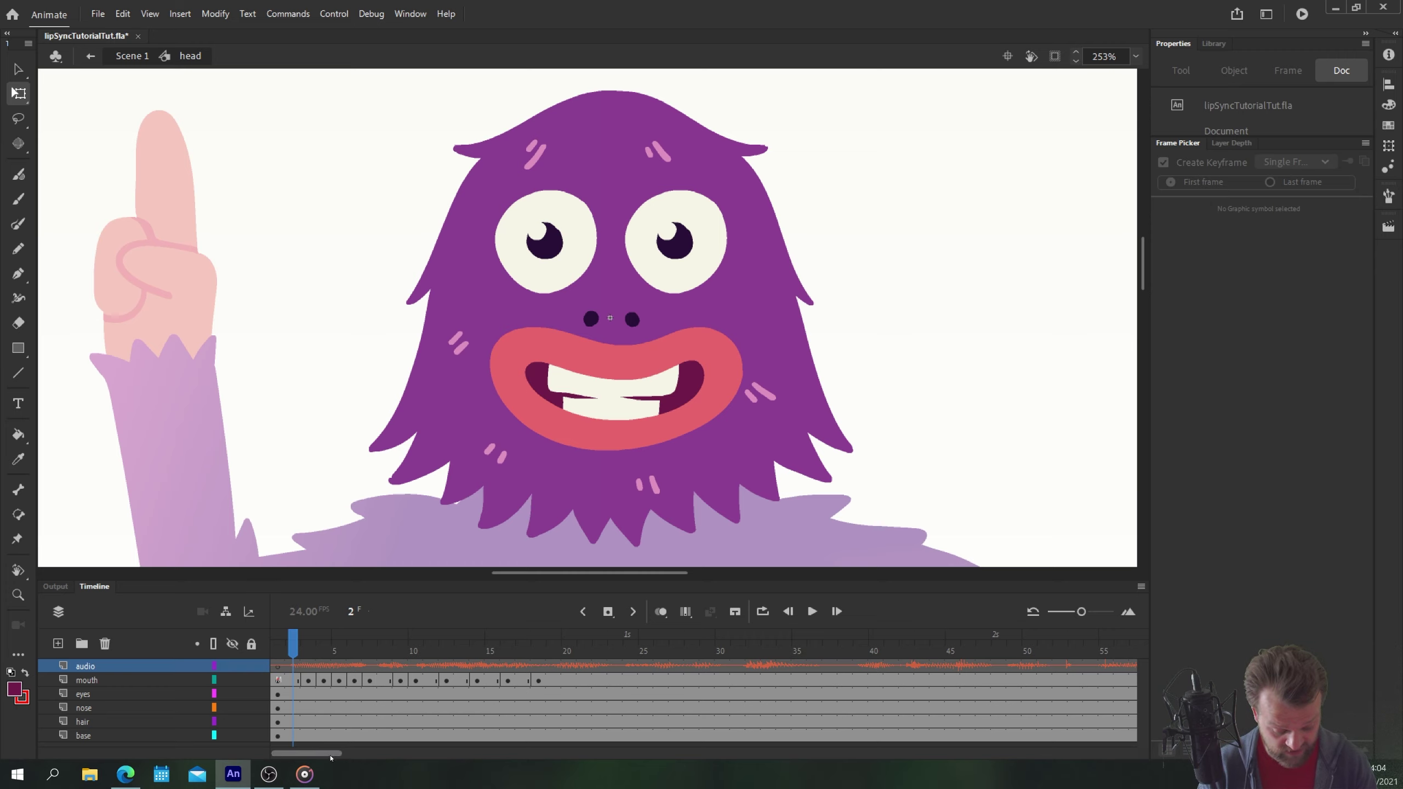
# - Select the mouth keyframe at frame 18 and review the stretch of audio that follows it
pyautogui.moveTo(308, 752); pyautogui.dragTo(325, 752)
pyautogui.click(325, 681)
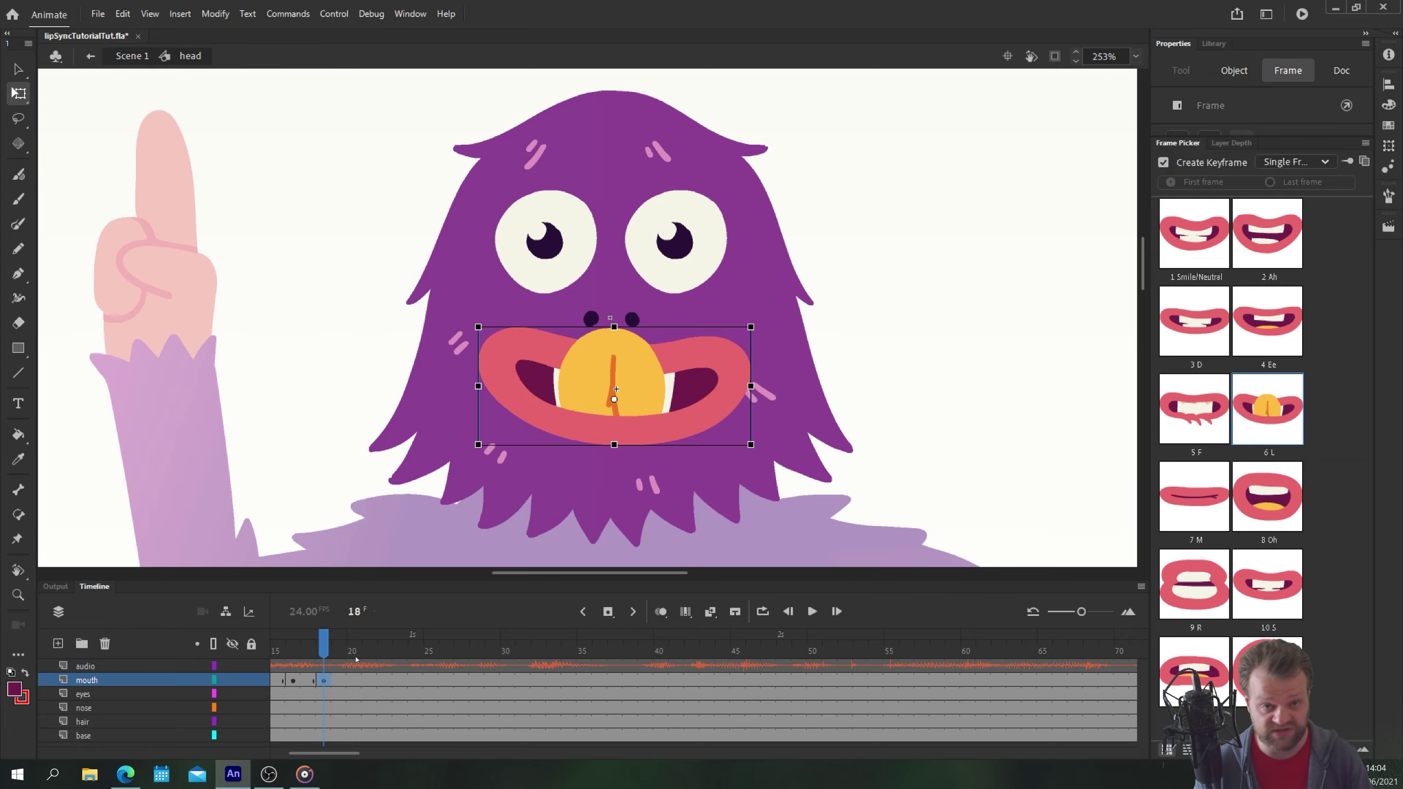
pyautogui.moveTo(356, 636); pyautogui.dragTo(746, 645)
pyautogui.press('Return')
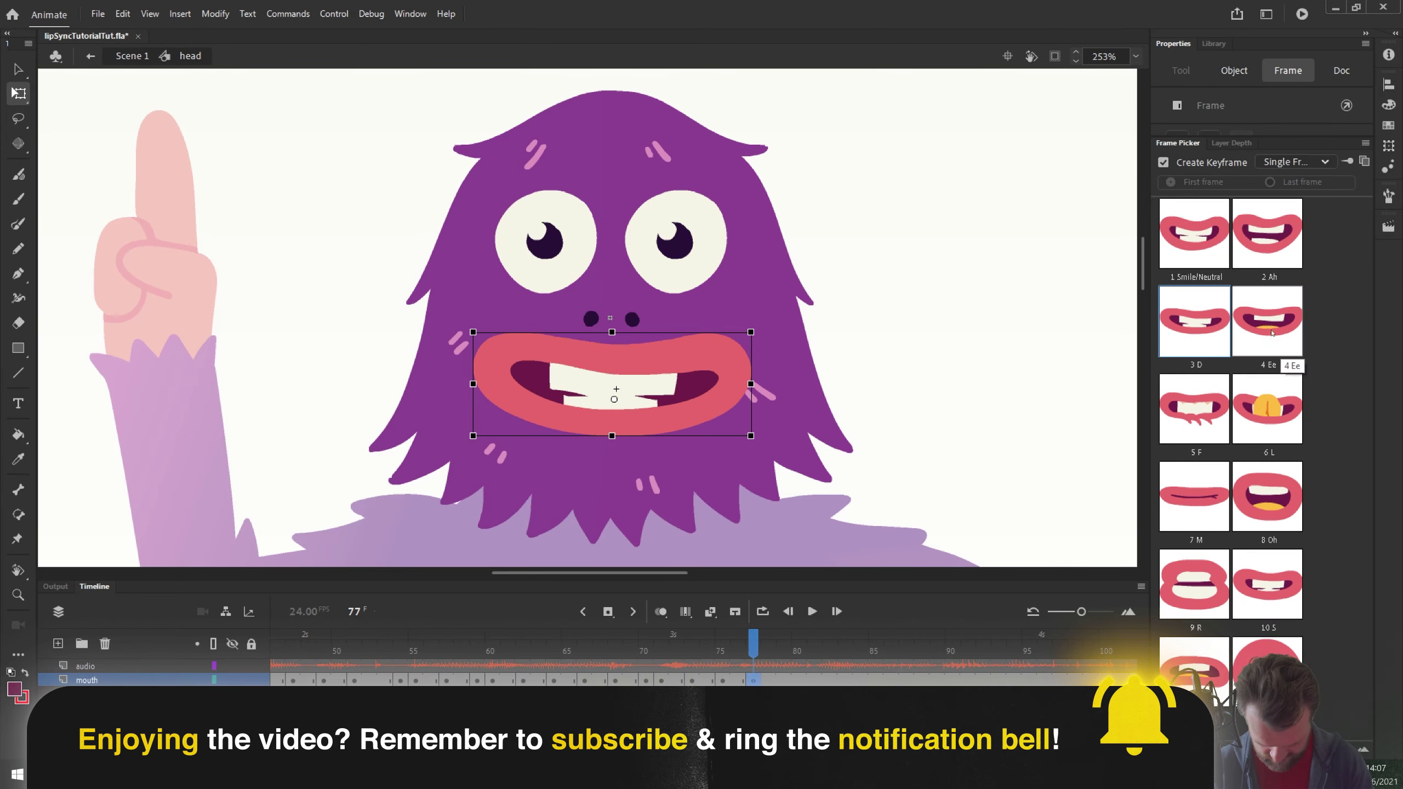
# - Play the head timeline from frame 1 to check the full run of mouth keyframes against the audio
pyautogui.click(512, 645)
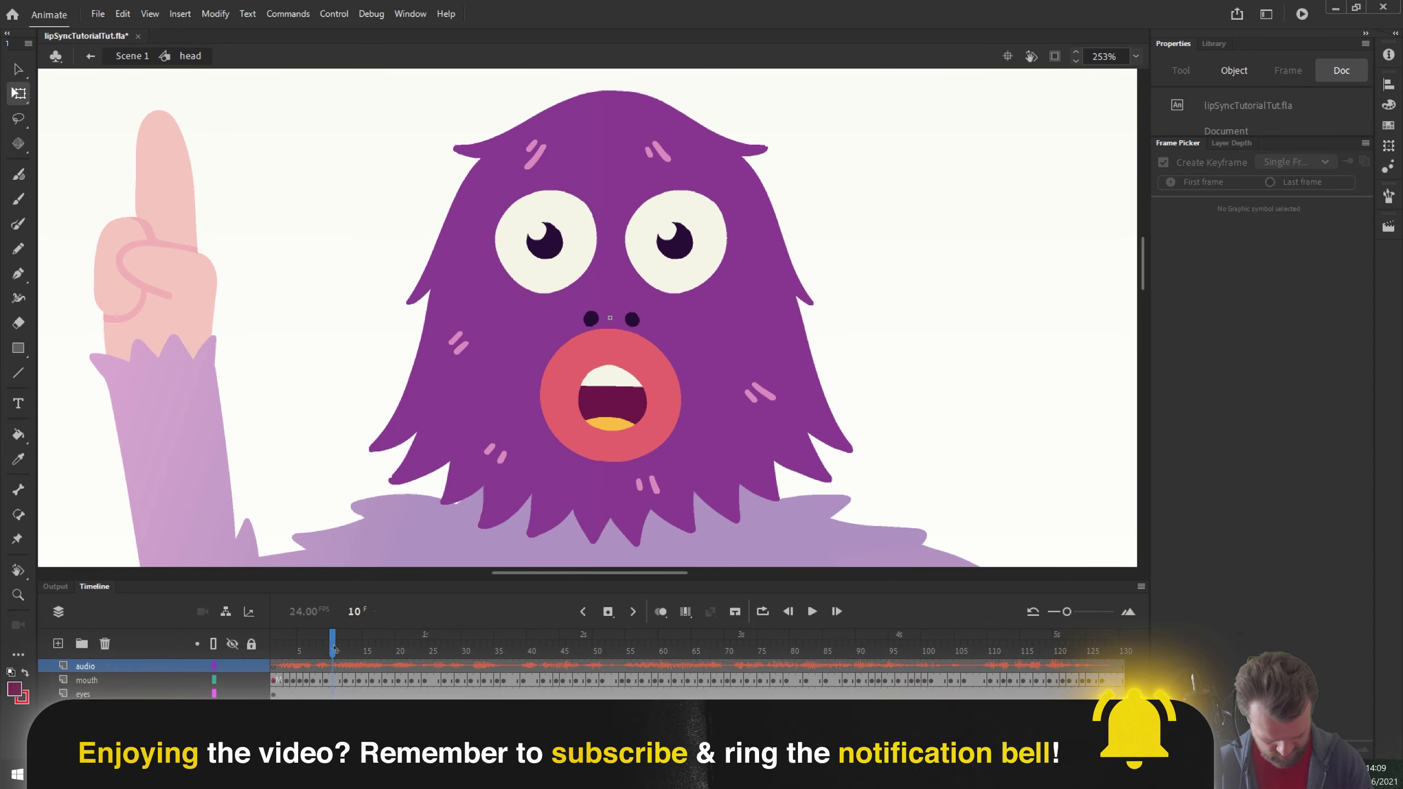
pyautogui.moveTo(334, 649); pyautogui.dragTo(273, 645)
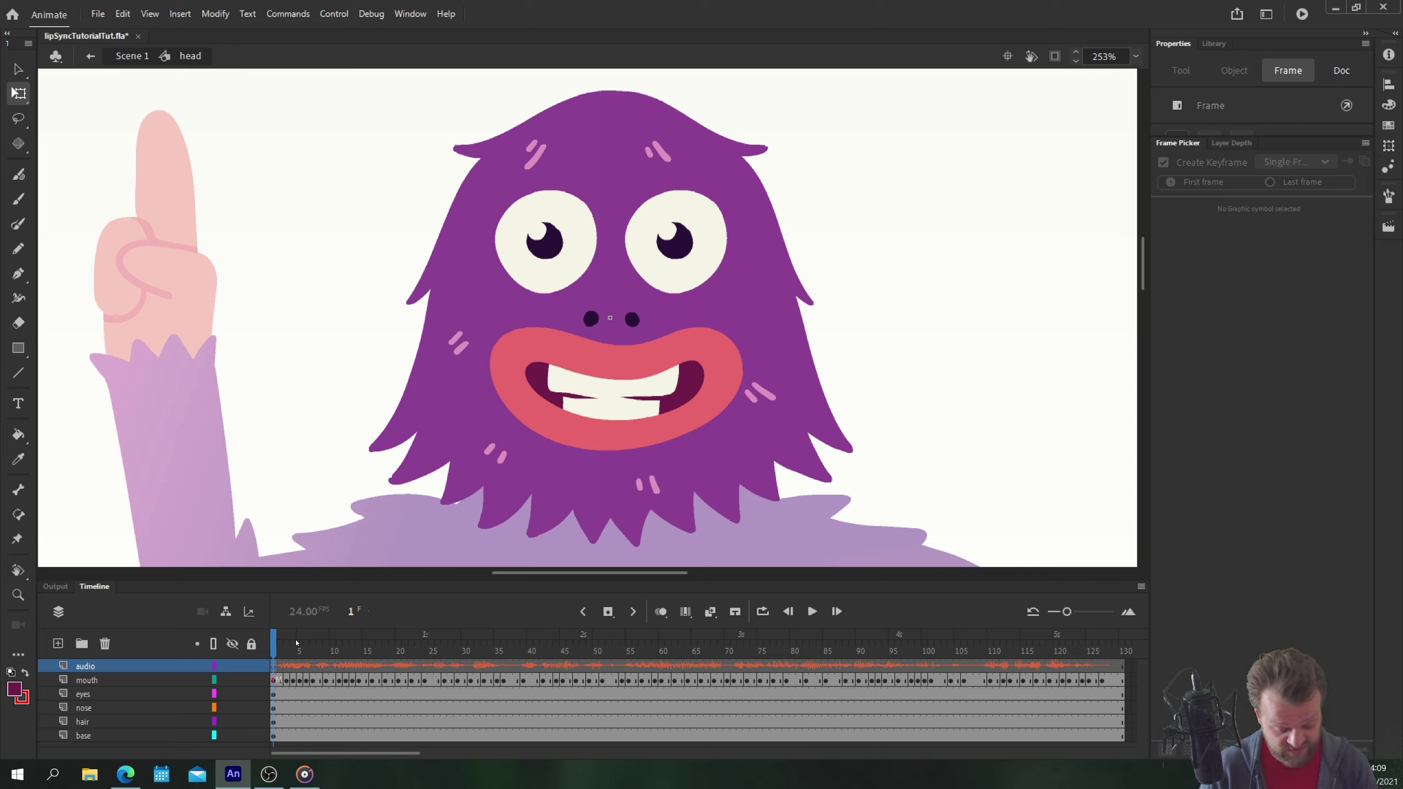
pyautogui.press('Return')
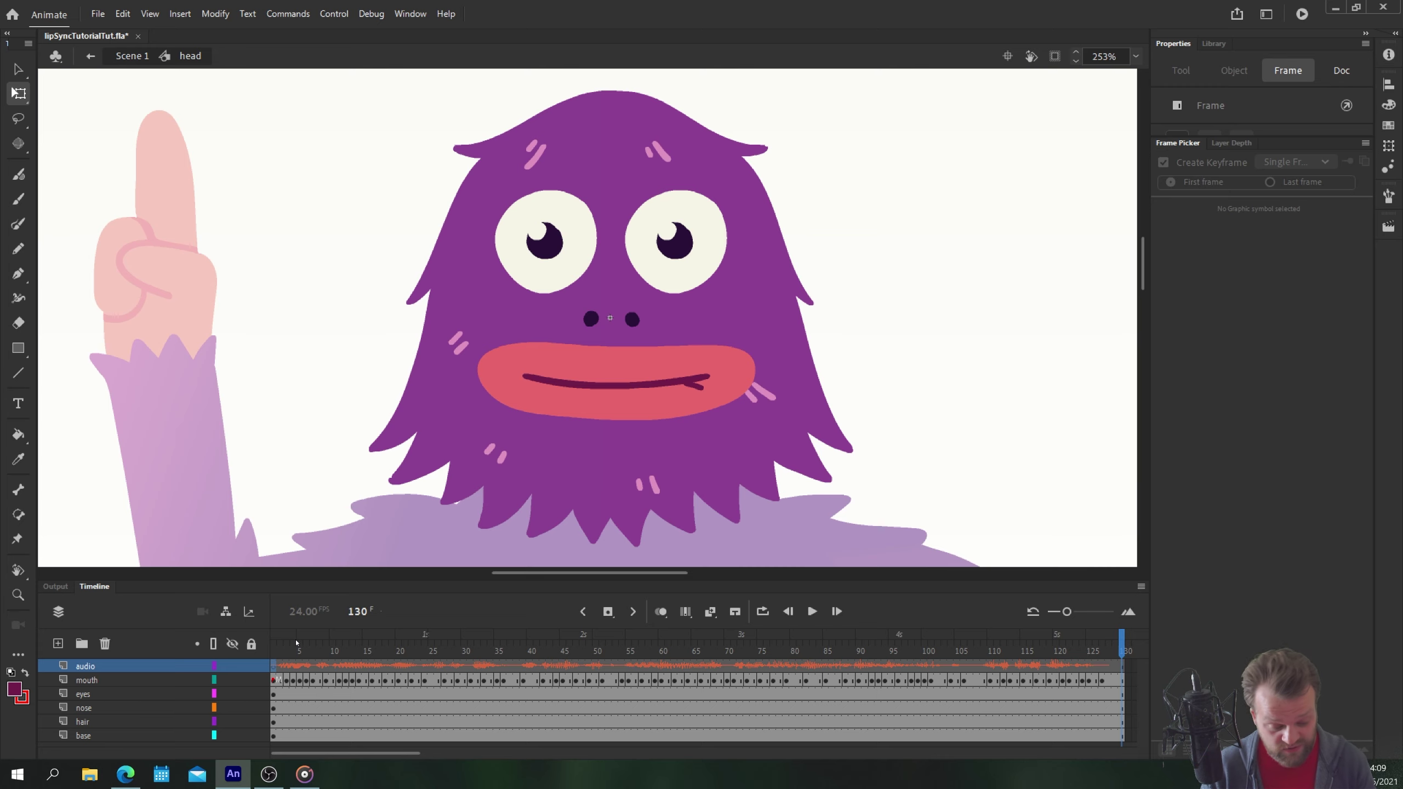
# - Return to Scene 1 and play the main timeline from the start to check the lip sync there, stopping near frame 115
pyautogui.click(136, 57)
pyautogui.moveTo(1066, 612); pyautogui.dragTo(1059, 615)
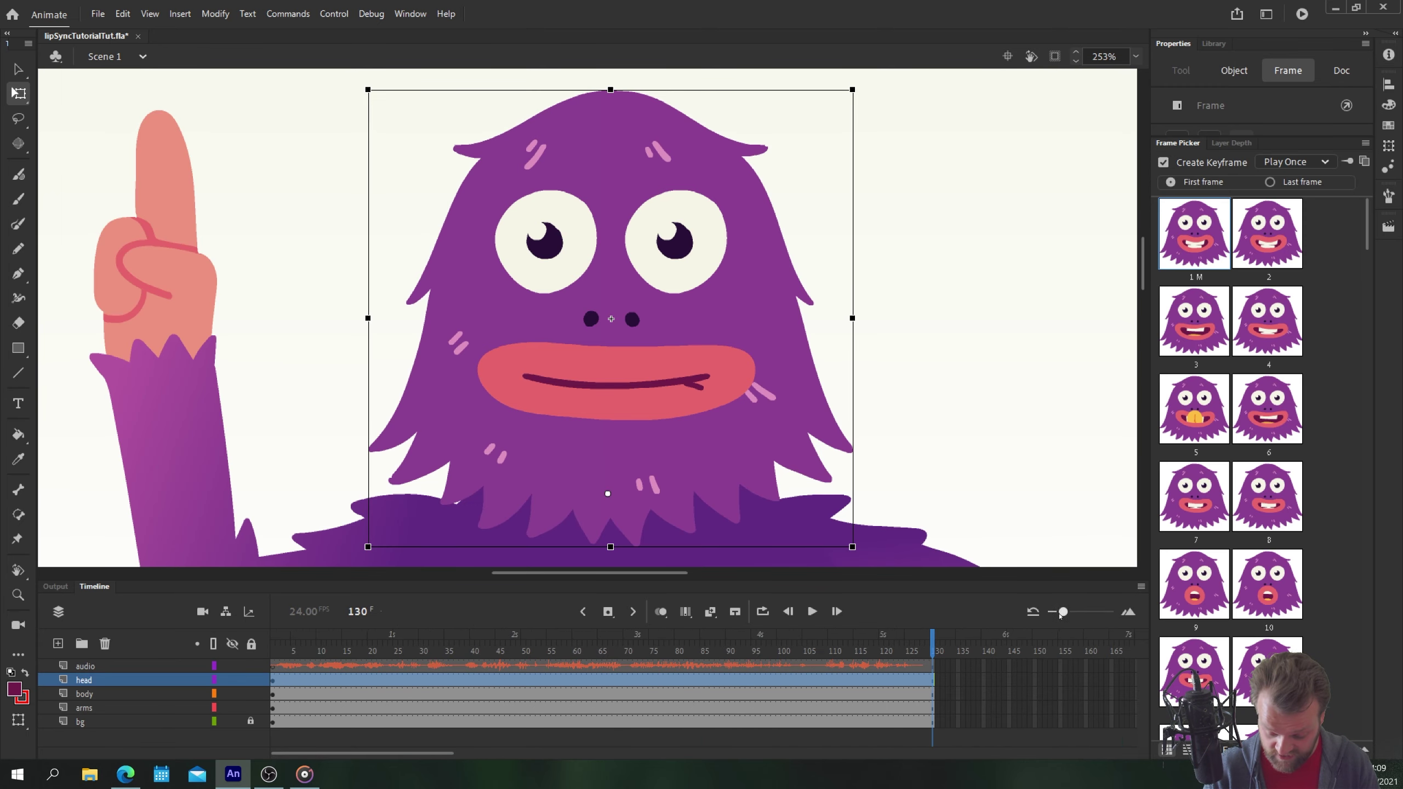
pyautogui.click(283, 663)
pyautogui.press('Return')
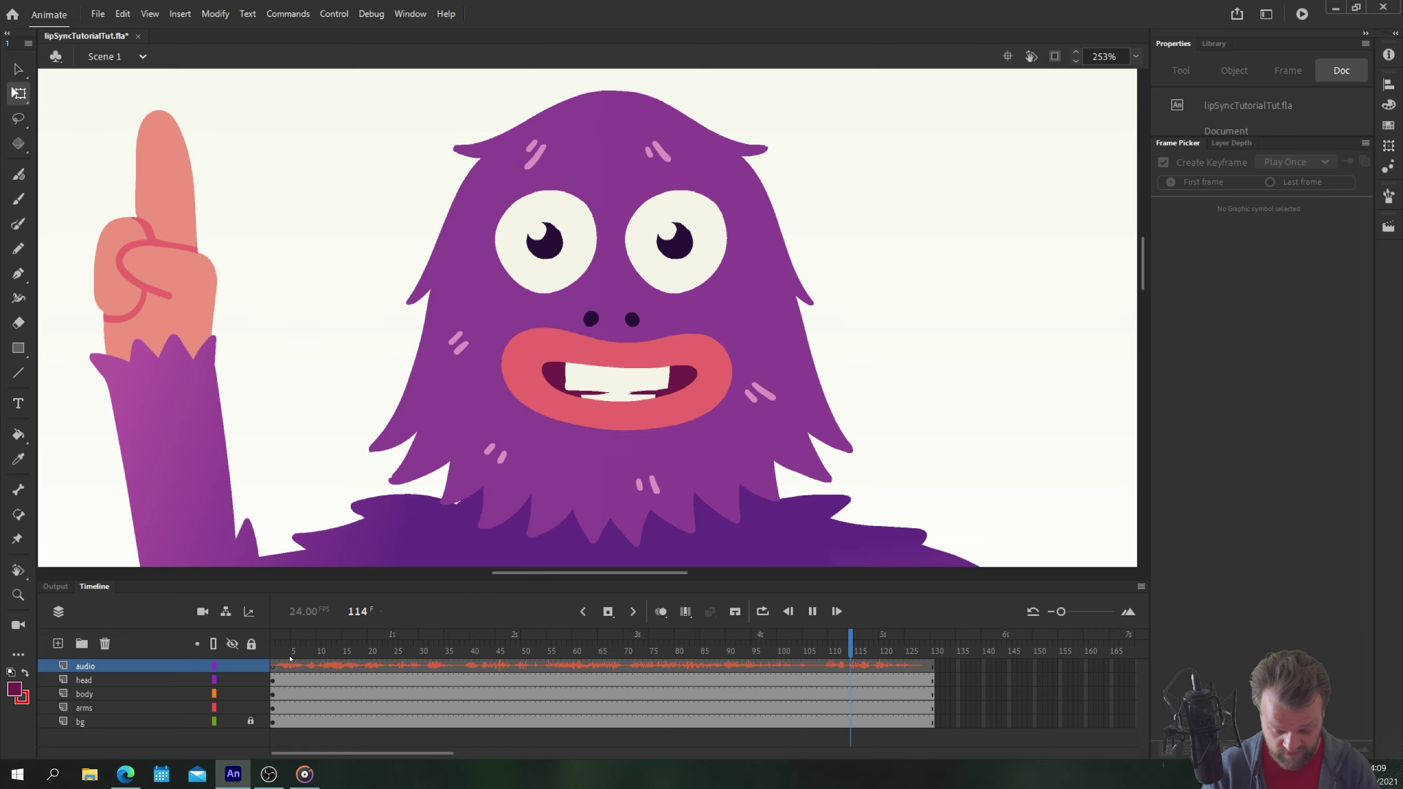
pyautogui.press('Return')
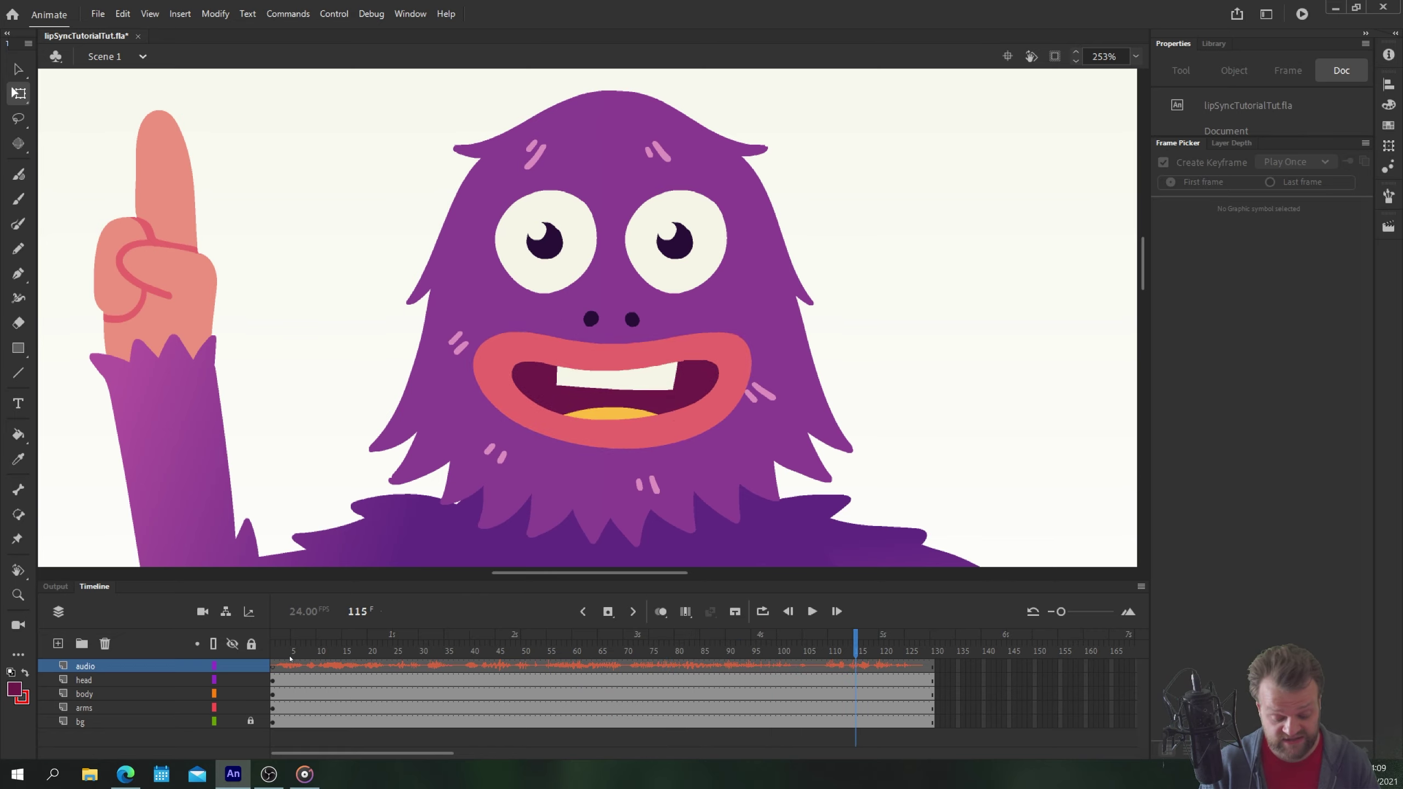
# - Show the whole monster in its scene at 63% and play the animation with its body and arm movements
pyautogui.hotkey('ctrl', '-')
pyautogui.hotkey('ctrl', '-')
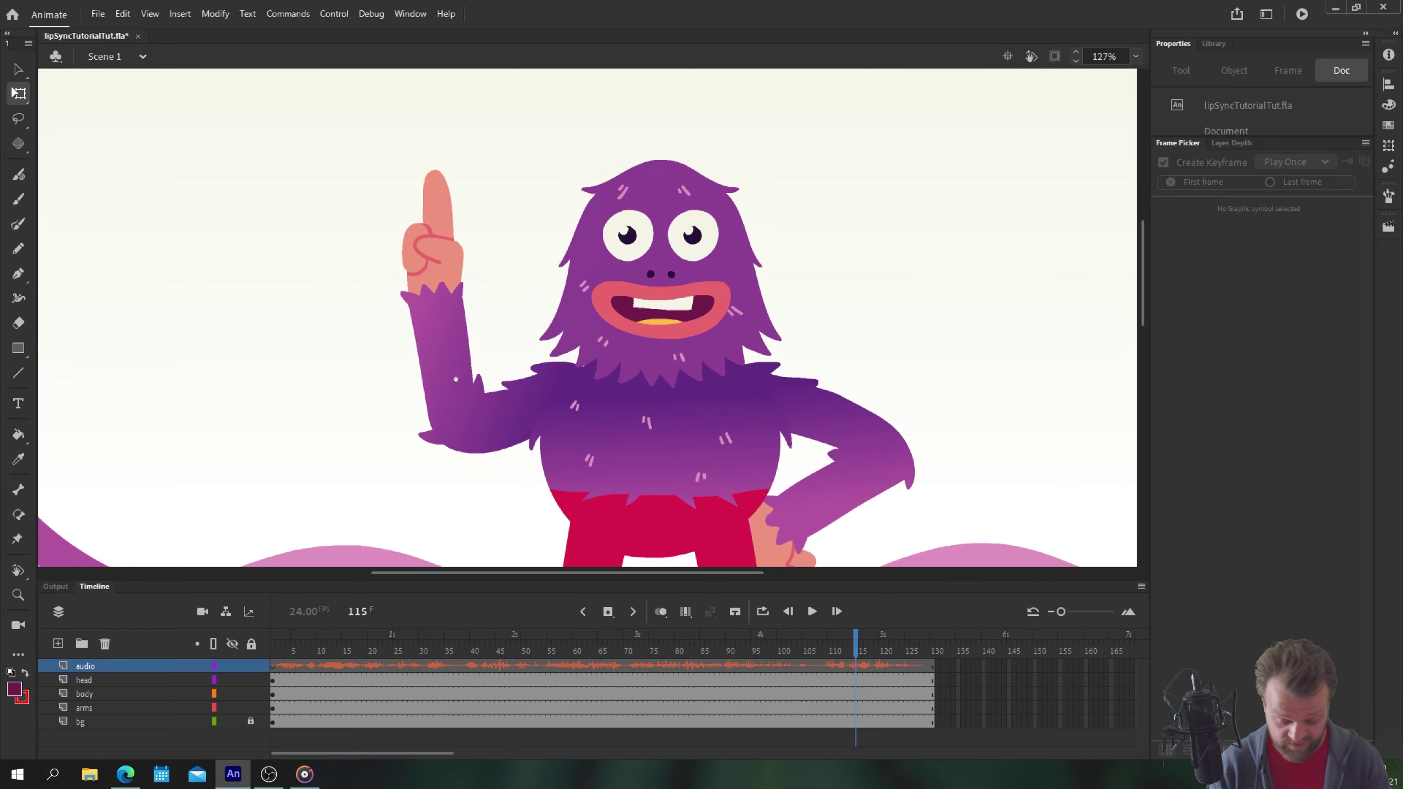
pyautogui.hotkey('ctrl', '-')
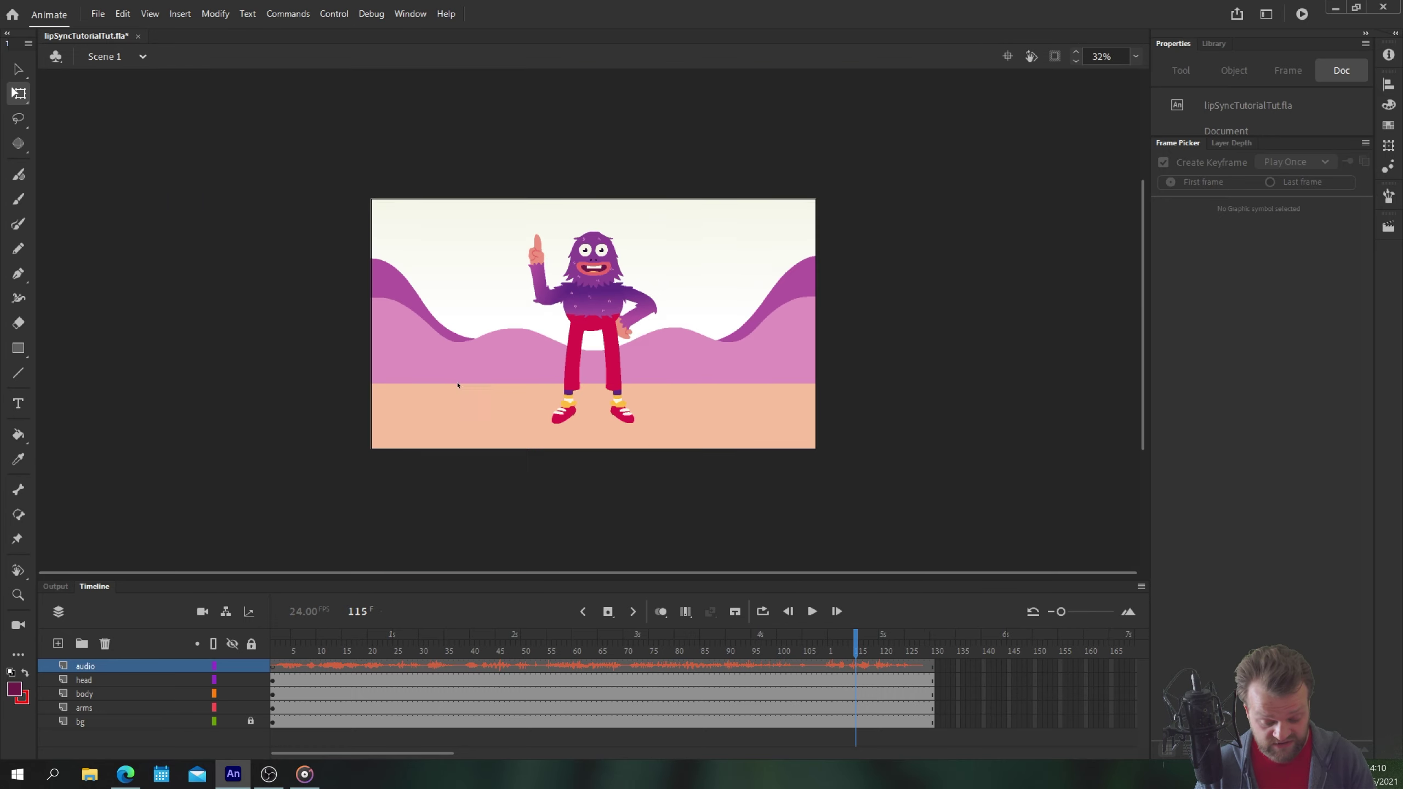
pyautogui.hotkey('ctrl', '=')
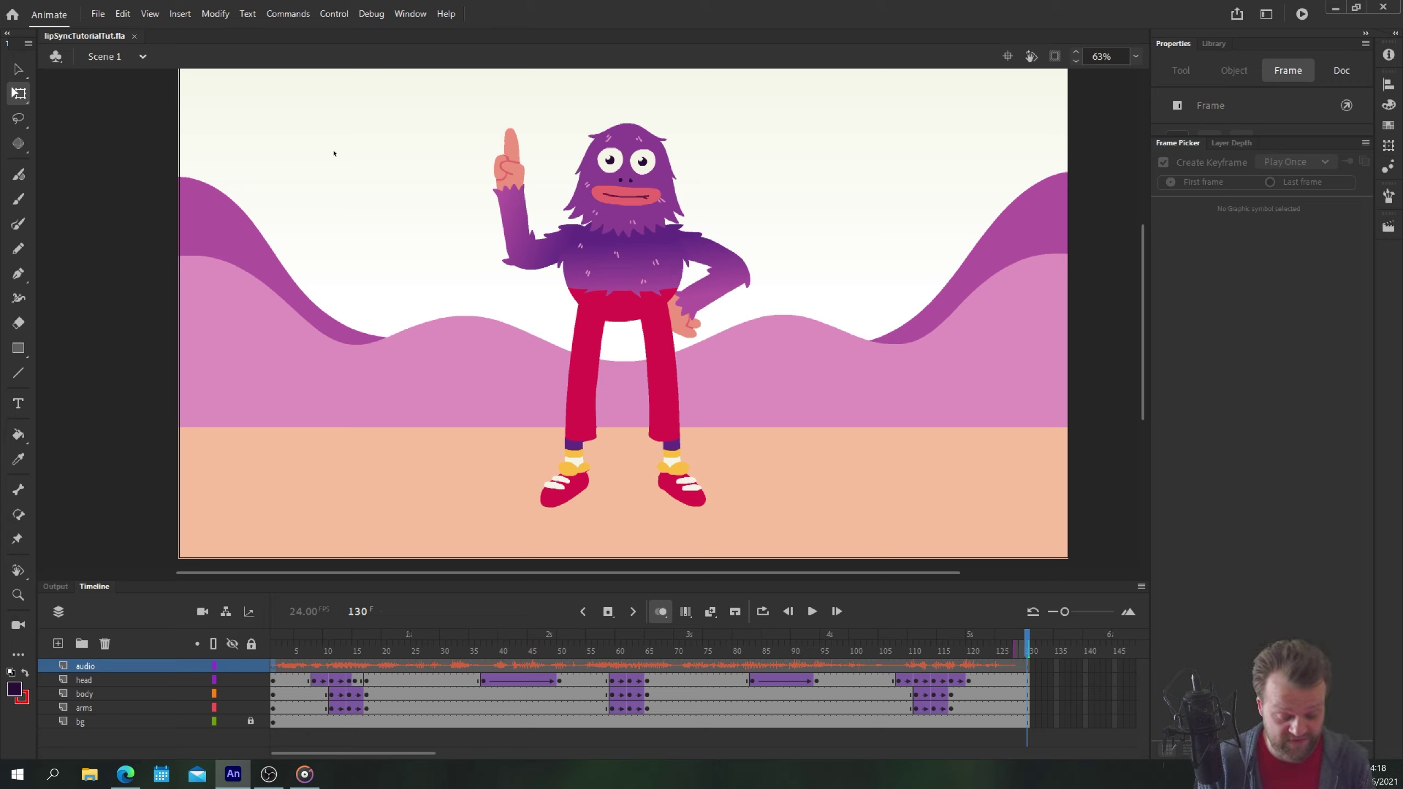
pyautogui.press('Return')
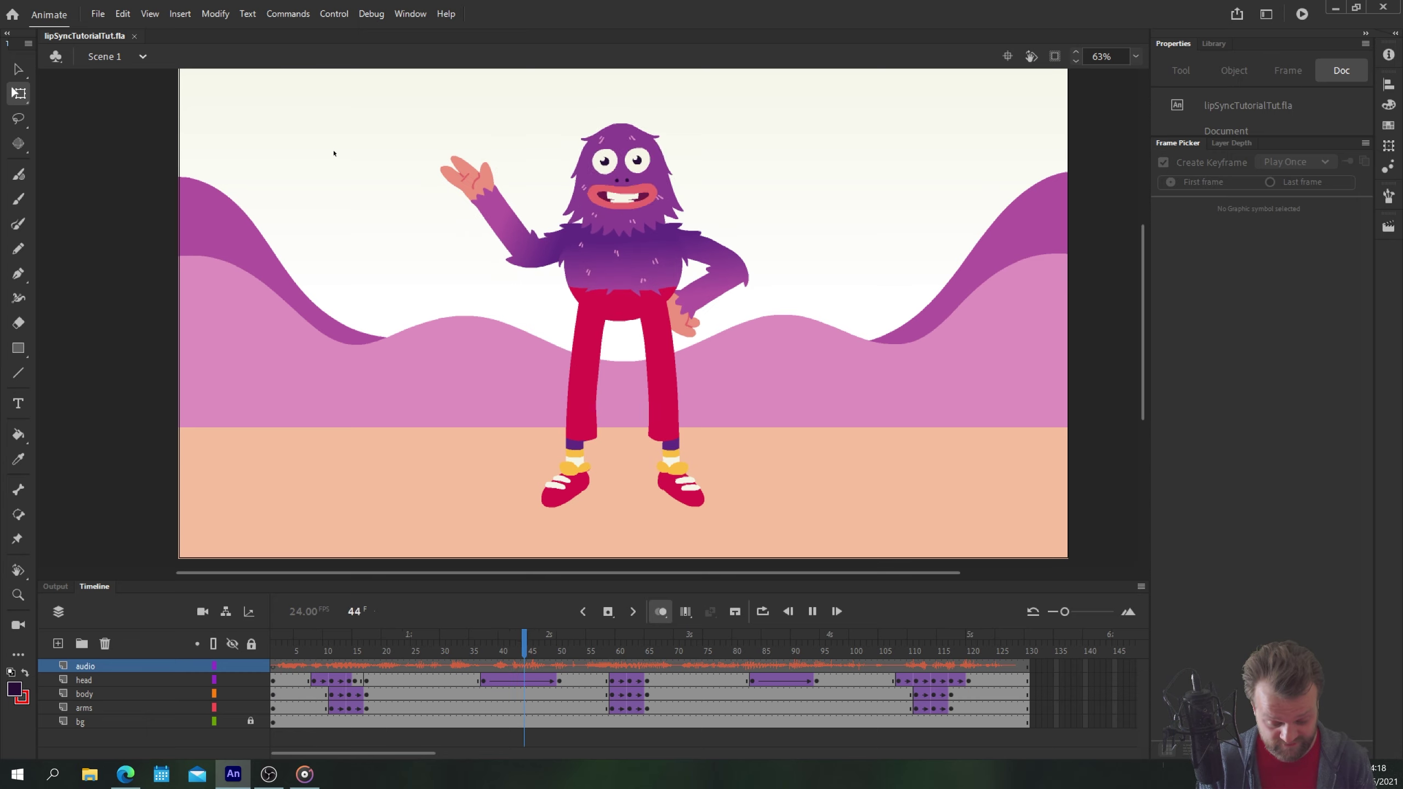